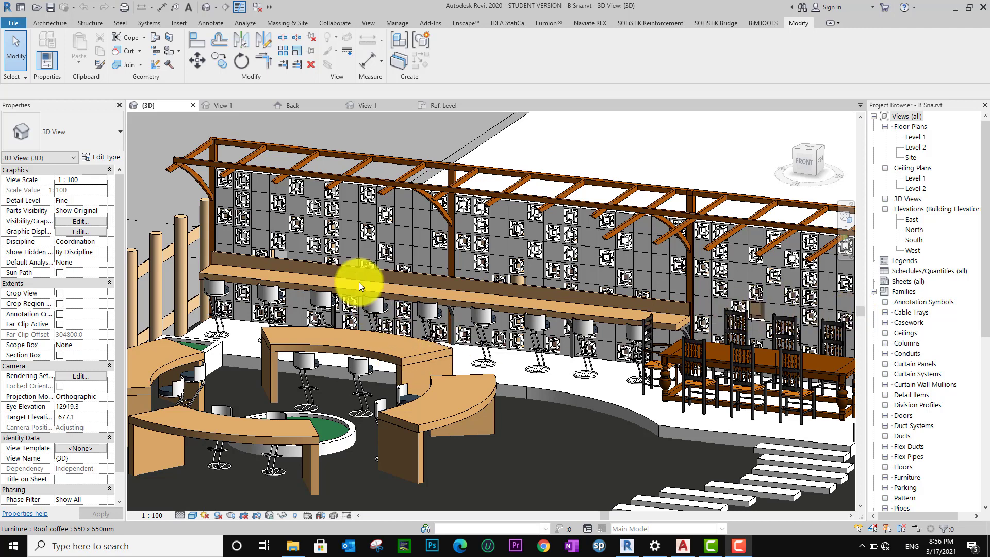
- Examine the patterned brick wall behind the bar counter in the 3D view, from several angles and close up
click(358, 189)
click(512, 359)
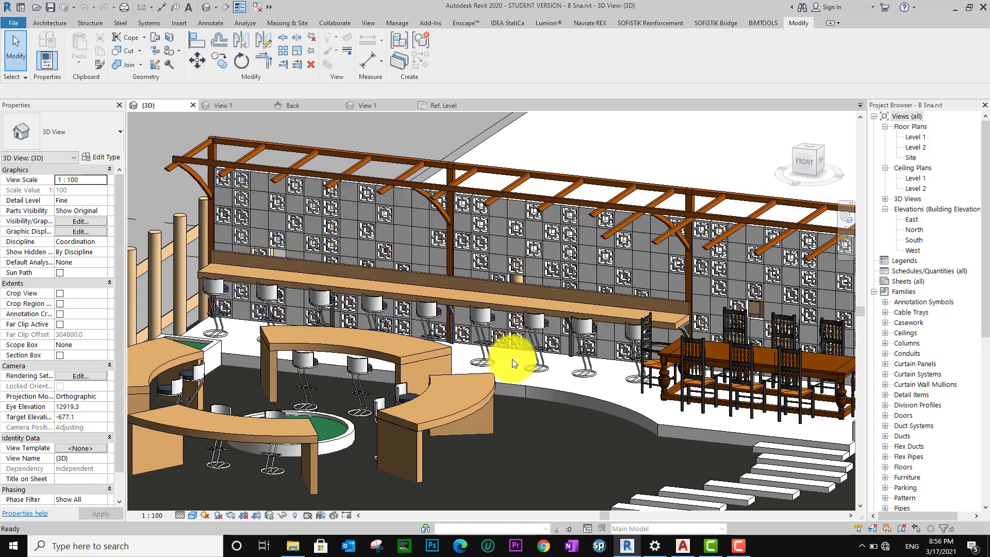
shift+middle_drag(521, 363, 586, 391)
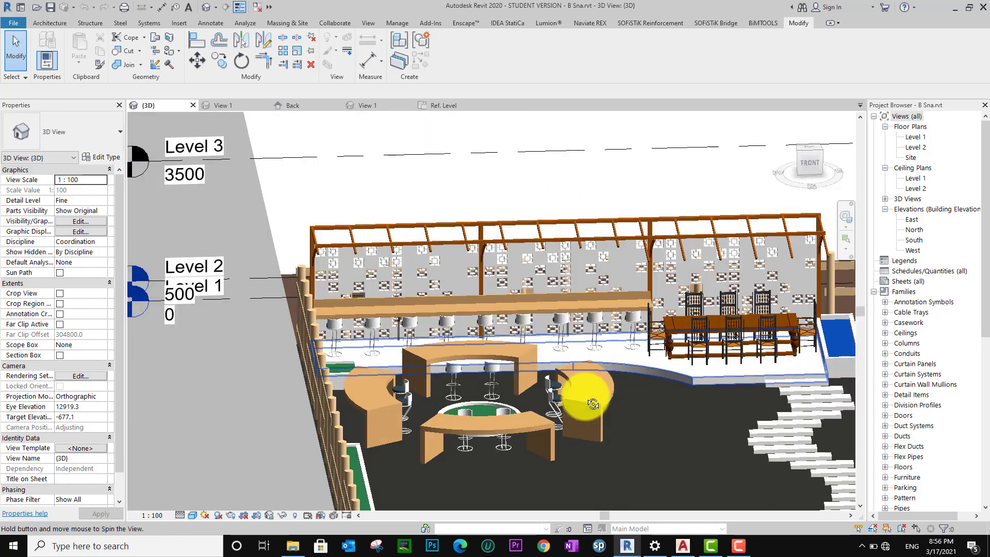
scroll(385, 267, up, 5)
shift+middle_drag(426, 312, 458, 330)
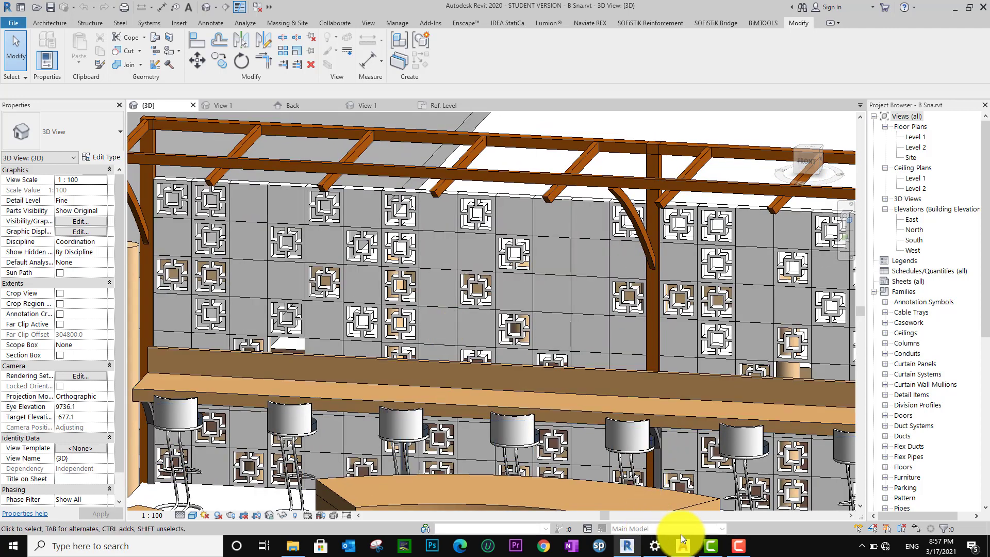
- Switch to the AutoCAD wall hole brick drawing and examine the Air Wall elevation and the dimensioned Front and Side views of the brick
click(682, 543)
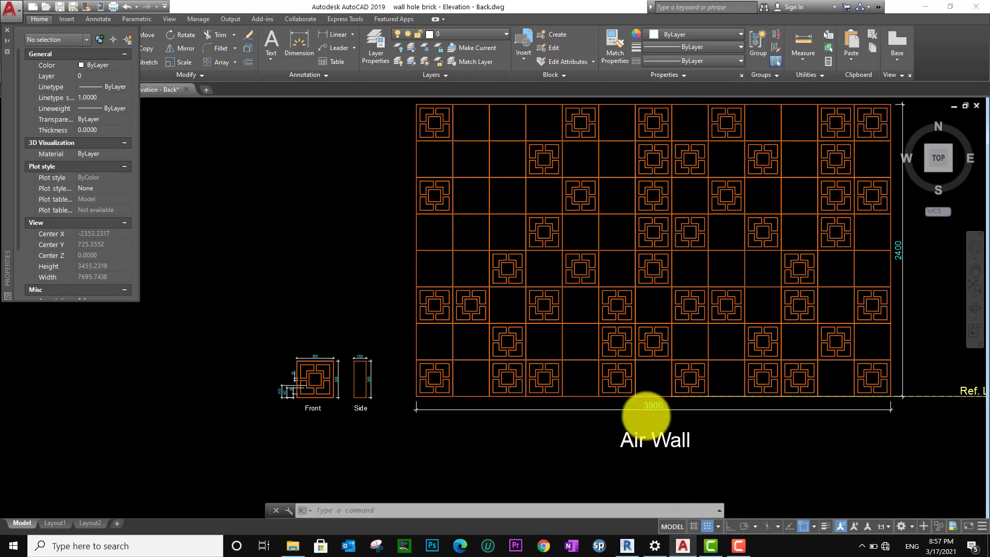
middle_drag(516, 354, 487, 366)
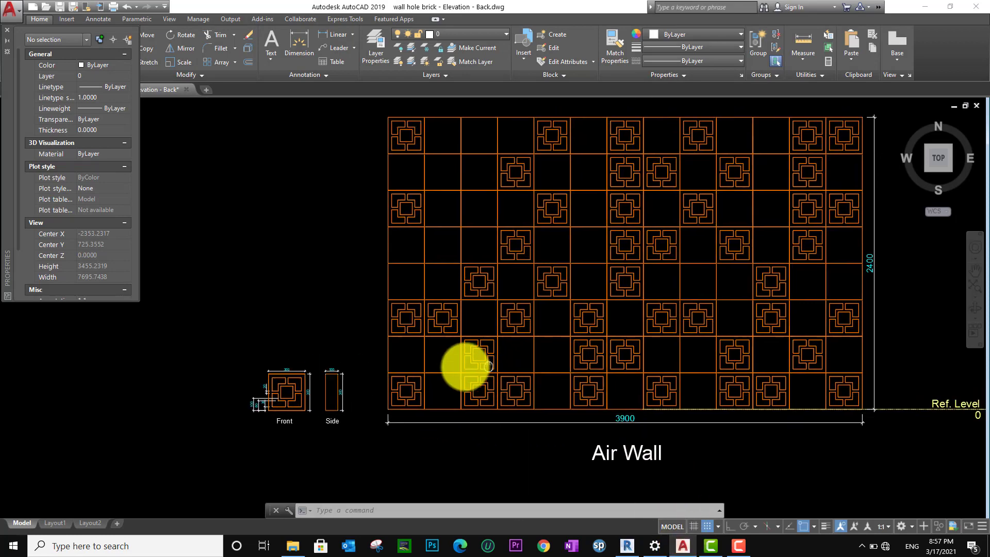
scroll(453, 369, down, 2)
middle_drag(612, 380, 590, 376)
scroll(291, 386, up, 6)
middle_drag(347, 385, 467, 387)
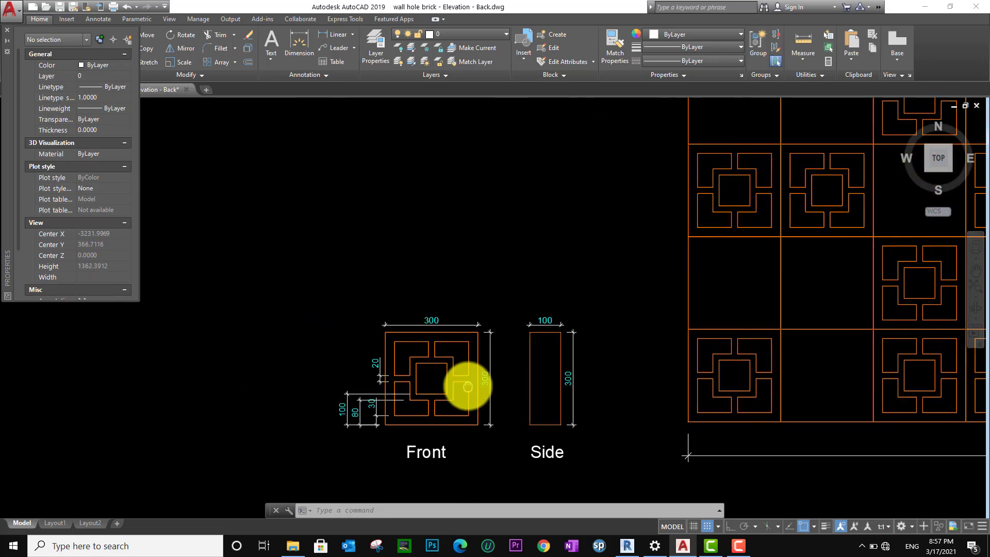
scroll(442, 400, up, 2)
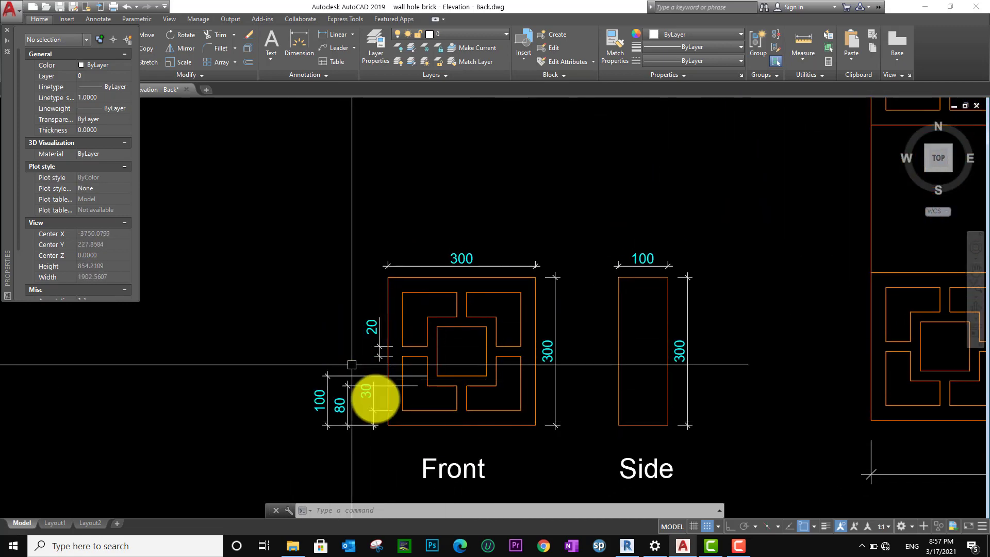
middle_drag(324, 426, 325, 424)
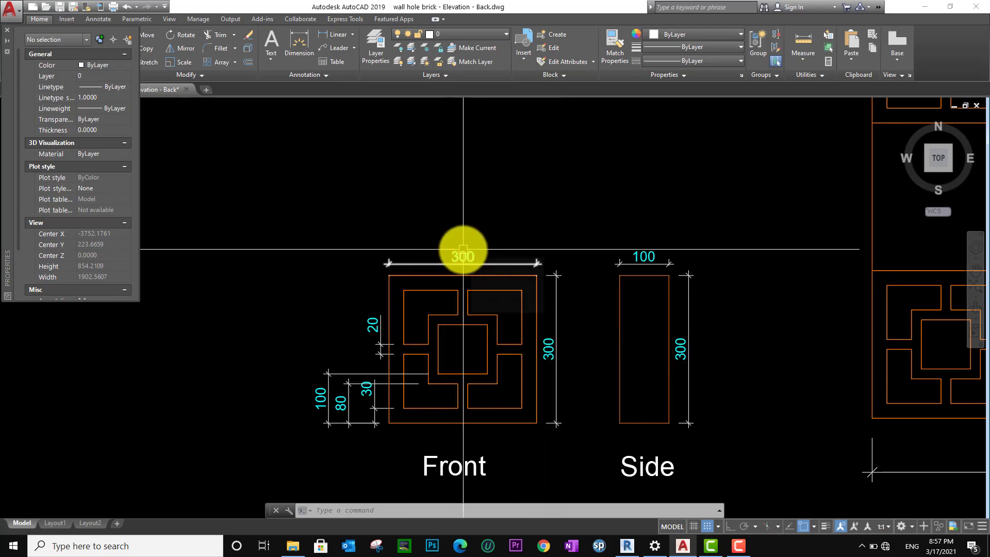
middle_drag(449, 410, 447, 400)
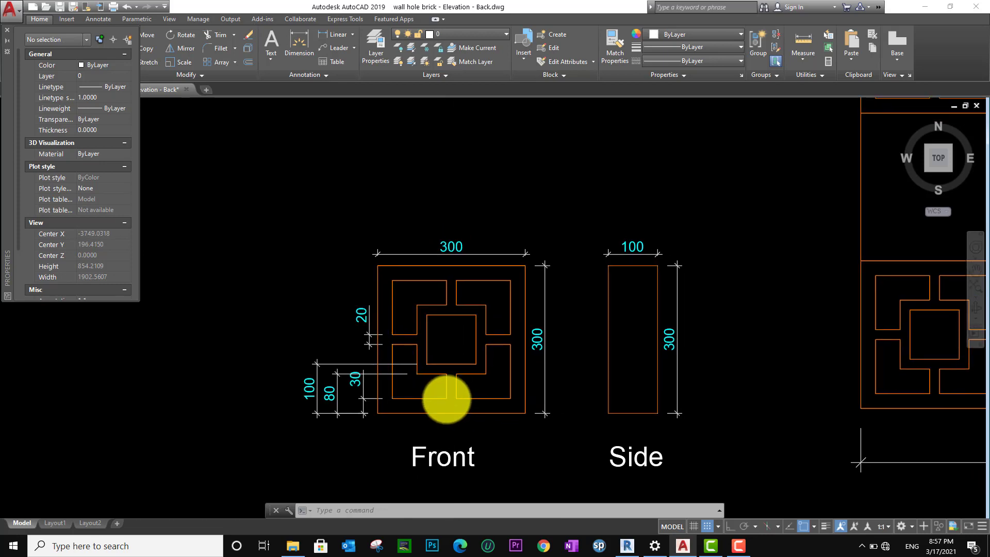
- Return to the Revit project and open the Dobbs Table and Chairs furniture family for editing
click(630, 550)
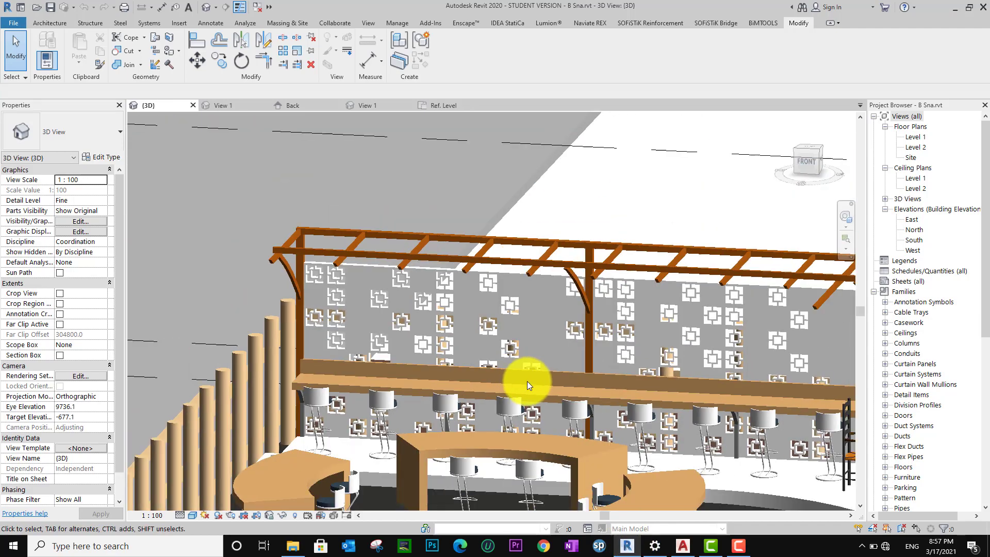
middle_drag(482, 372, 355, 231)
middle_drag(623, 413, 487, 434)
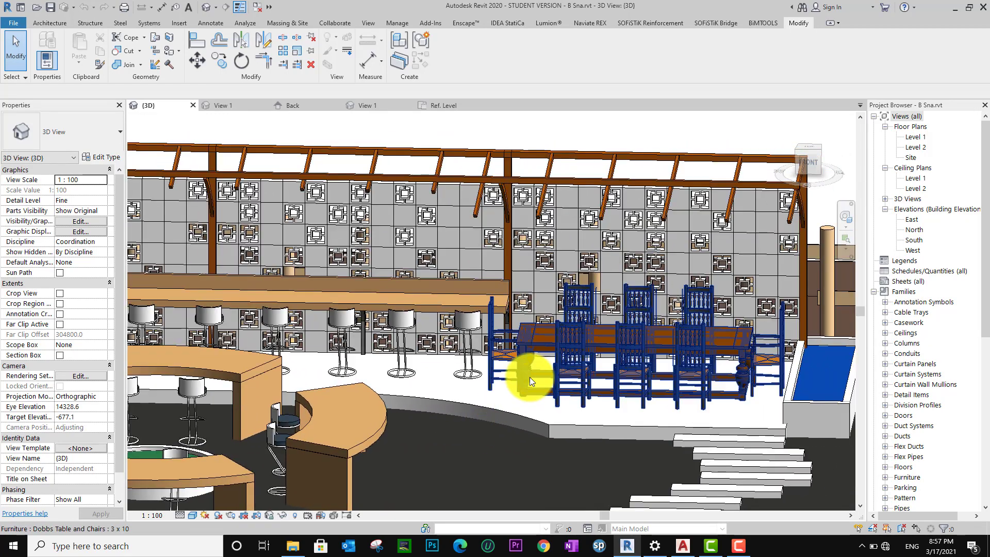
click(531, 347)
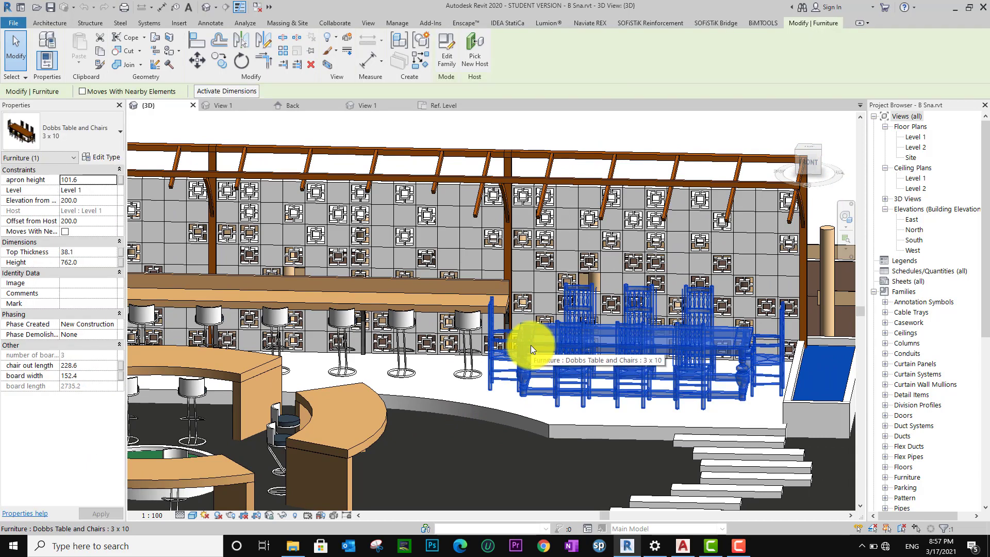
click(453, 69)
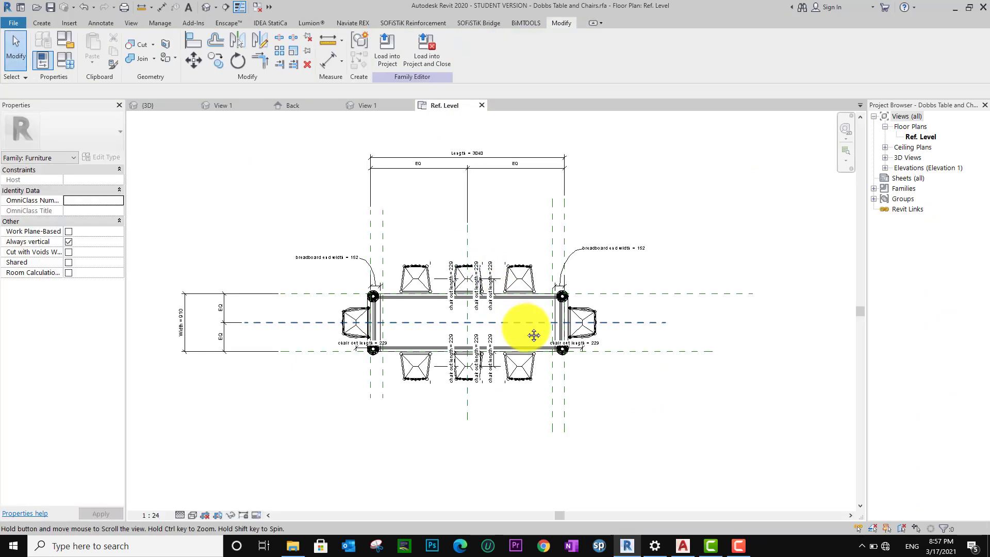
- Delete the table's width dimensions, the left breadboard end width dimension and the rear horizontal reference plane in the Ref. Level plan
click(312, 266)
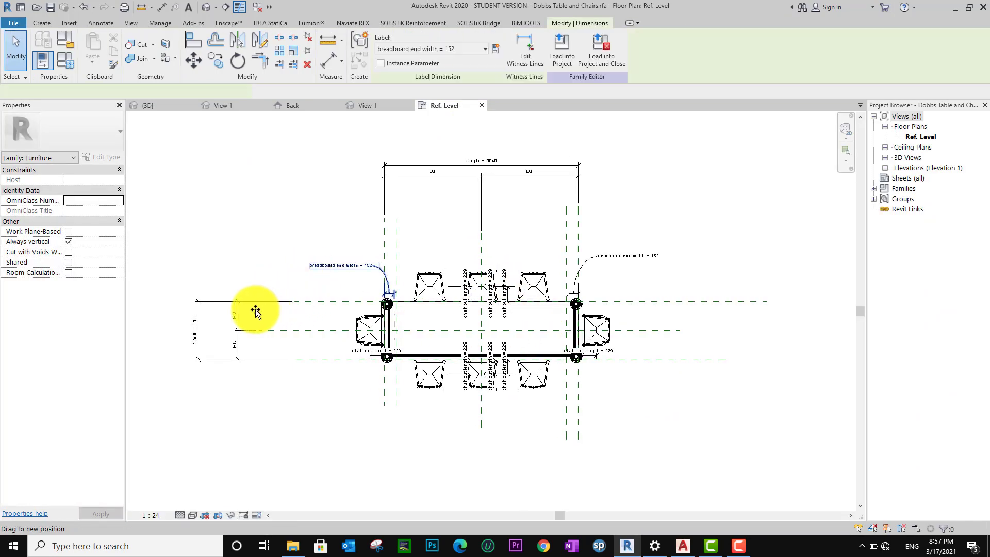
drag(256, 311, 320, 270)
click(348, 234)
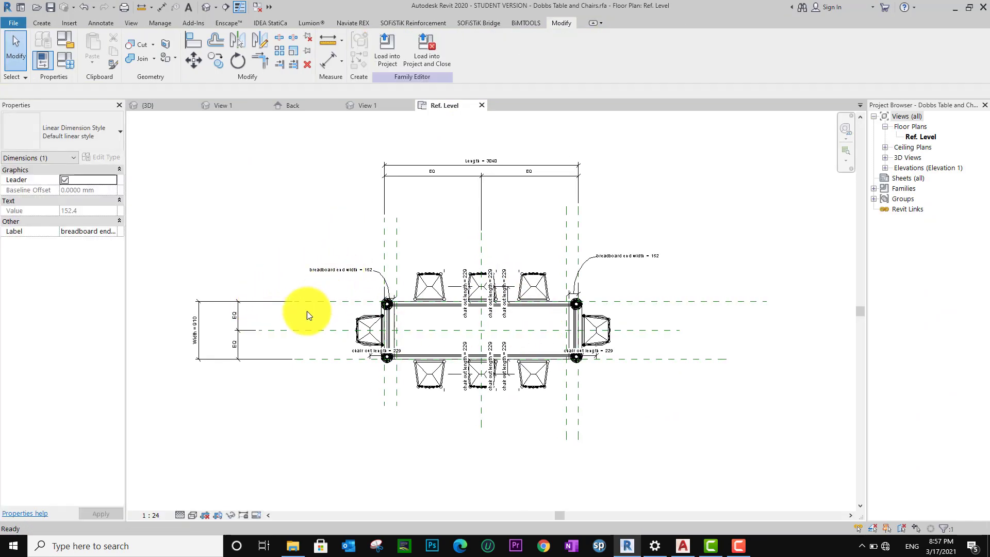
drag(307, 311, 227, 225)
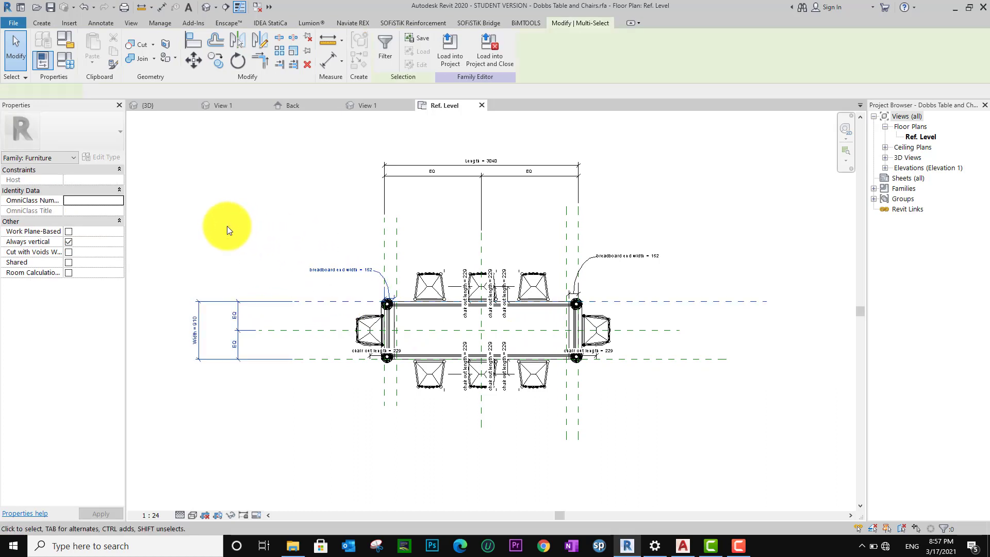
key(Delete)
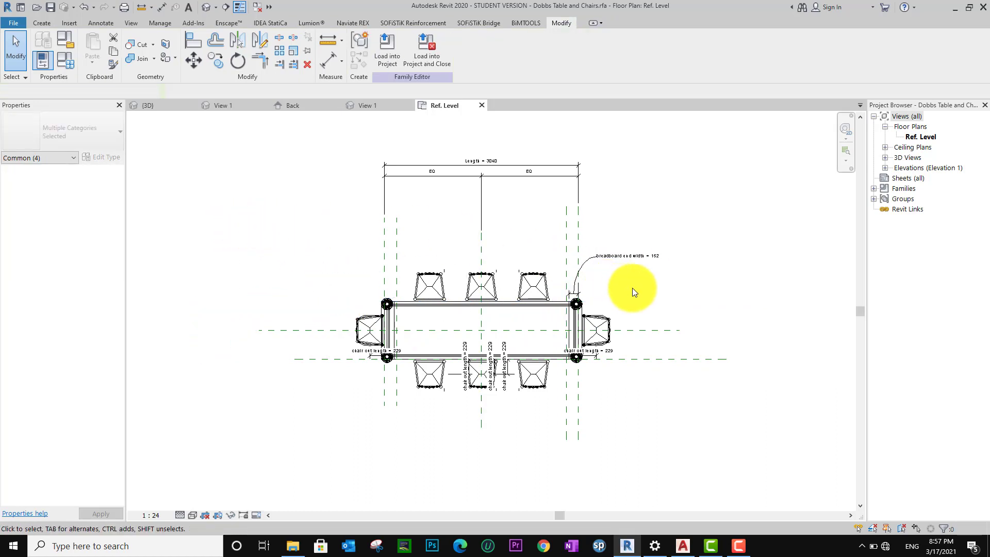
- Try to delete the length dimensions, all vertical reference planes, the rear and end chairs and the tabletop by area selection
drag(632, 288, 292, 147)
key(Delete)
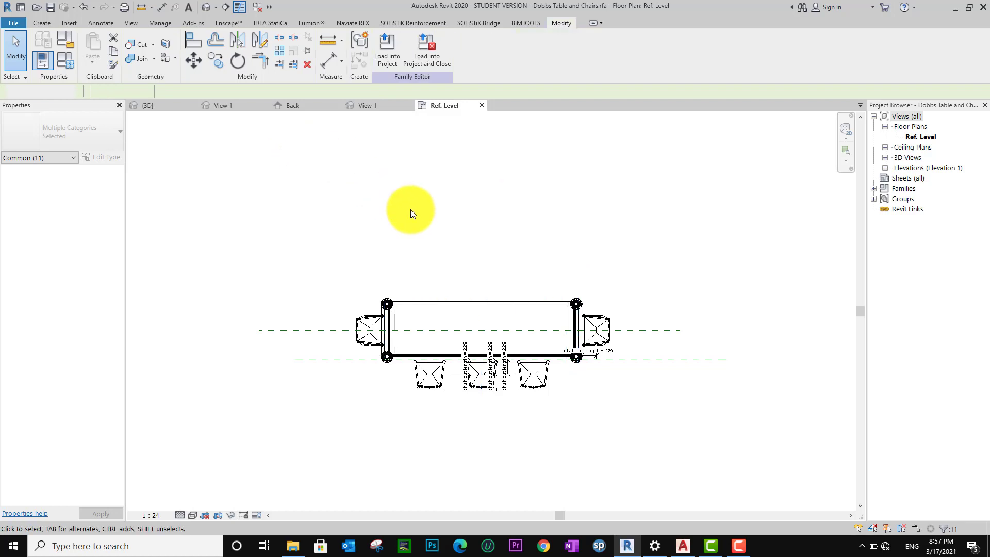
drag(471, 264, 354, 314)
key(Delete)
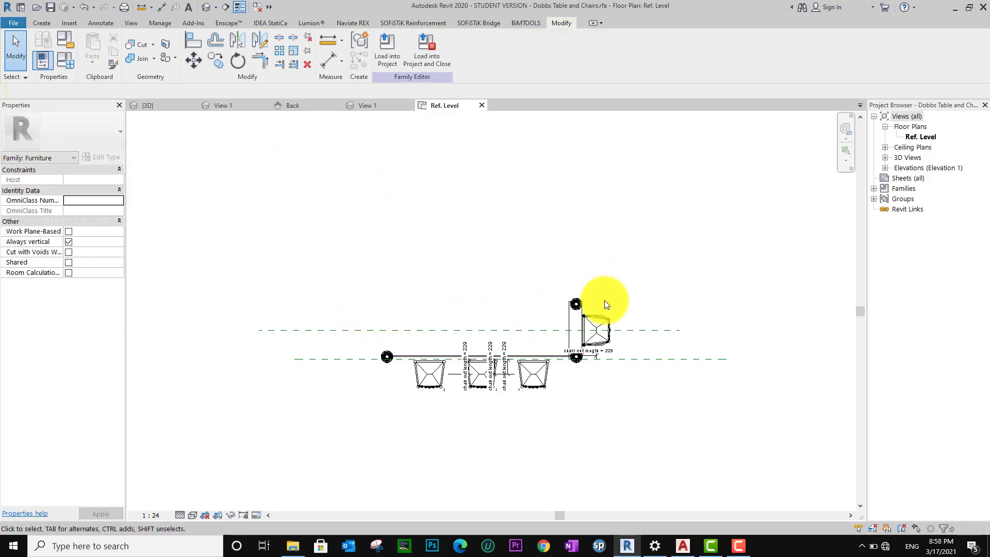
drag(605, 304, 544, 323)
key(Delete)
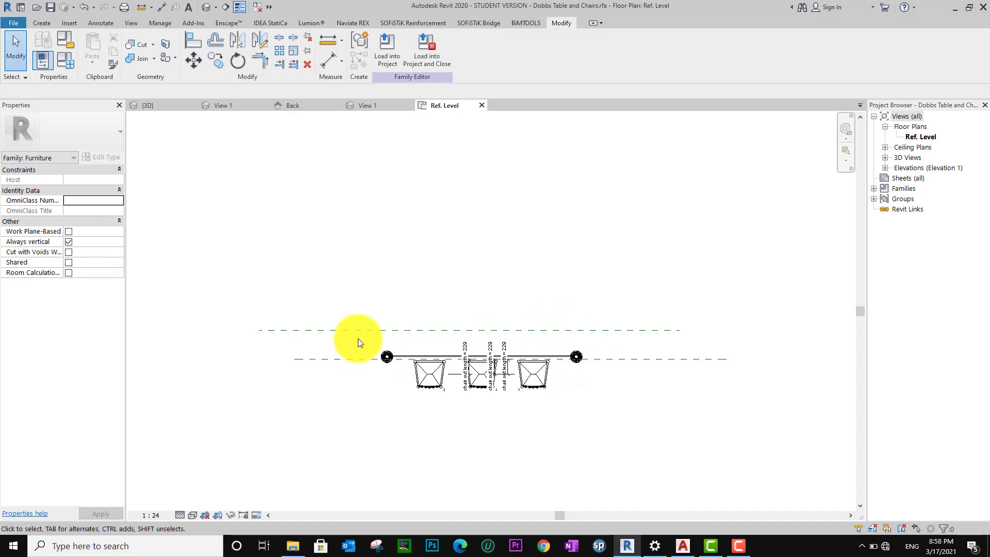
drag(358, 339, 382, 374)
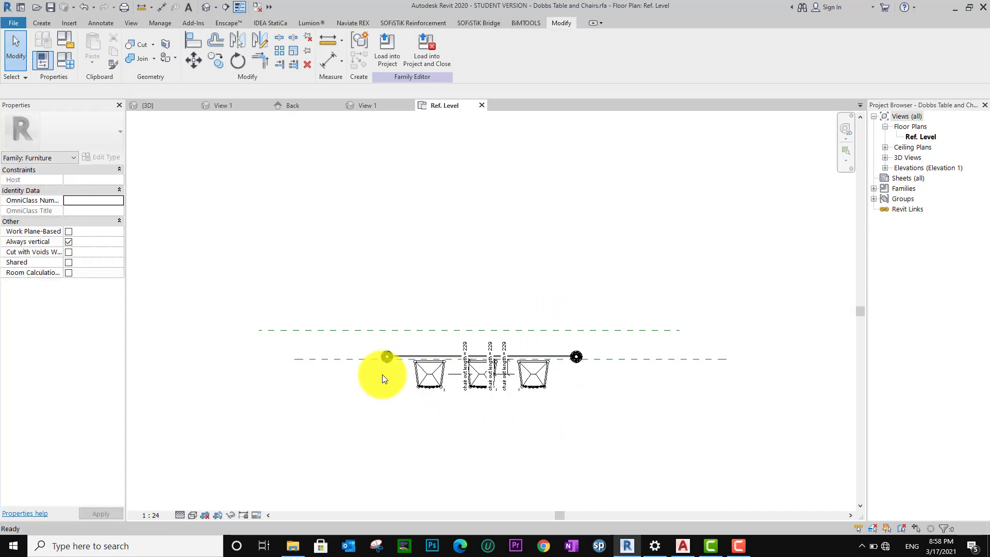
- Undo the last deletions back to the full table with its vertical reference planes
key(ctrl+z)
key(ctrl+z)
key(ctrl+z)
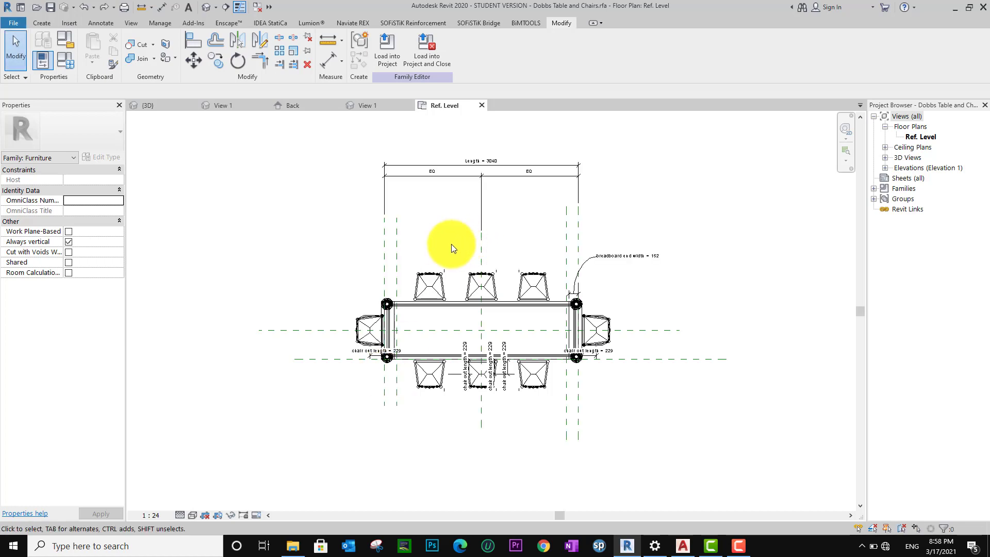
- Delete the length dimensions, the right breadboard end width dimension and the vertical reference planes at both table ends, keeping the centre plane
drag(430, 214, 361, 258)
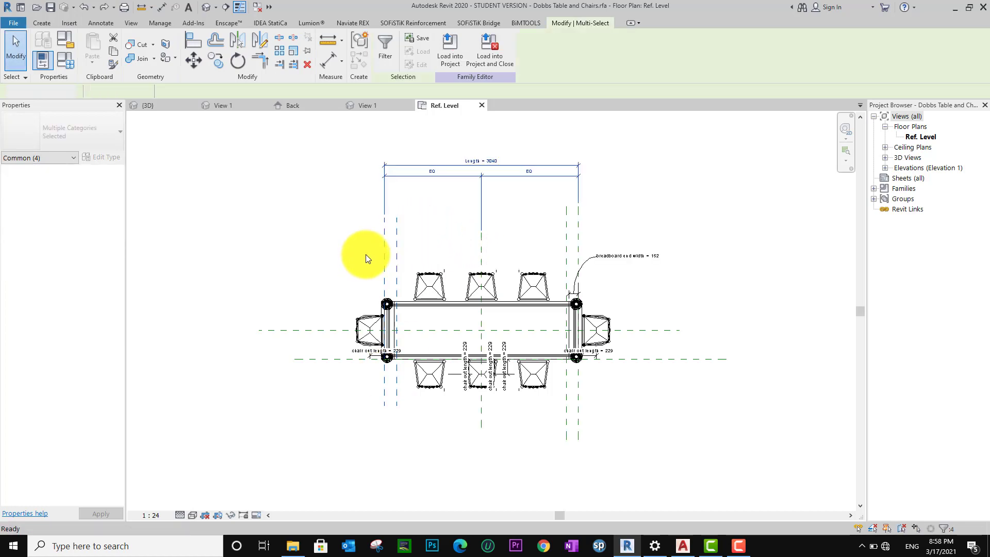
key(Delete)
drag(613, 183, 547, 256)
key(Delete)
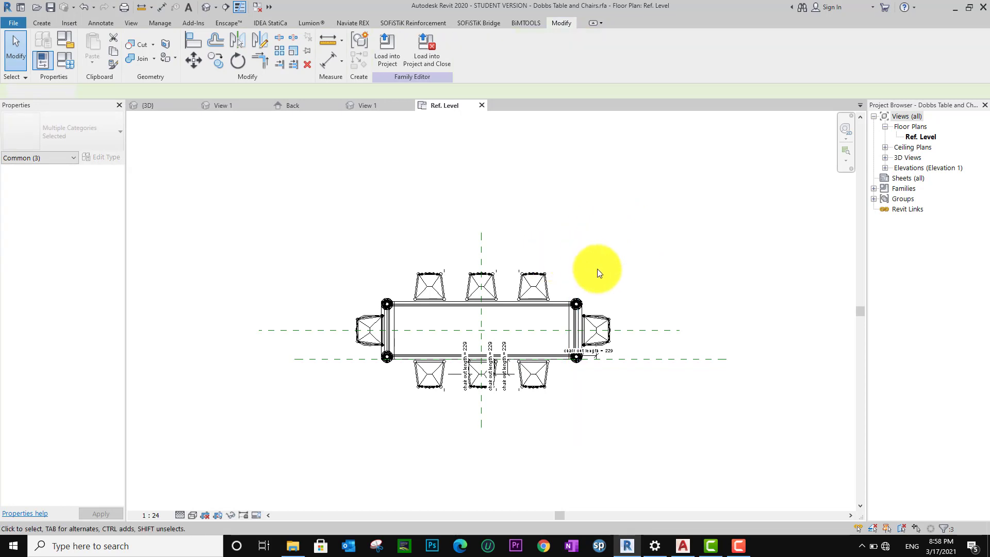
- Delete all the remaining table parts, chairs and chair dimensions, leaving only the reference planes
drag(629, 247, 515, 316)
key(Delete)
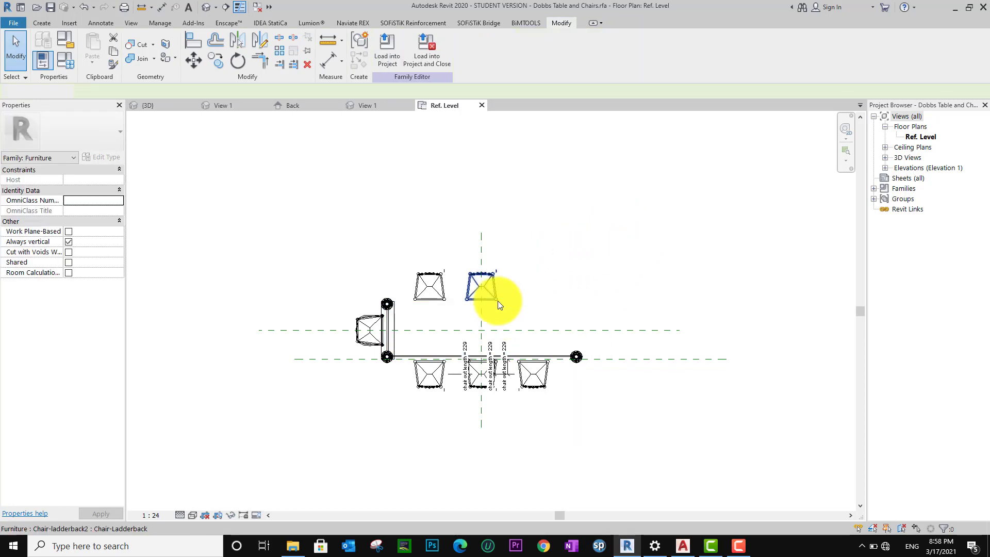
click(498, 301)
key(Delete)
drag(454, 255, 606, 432)
key(Delete)
key(Delete)
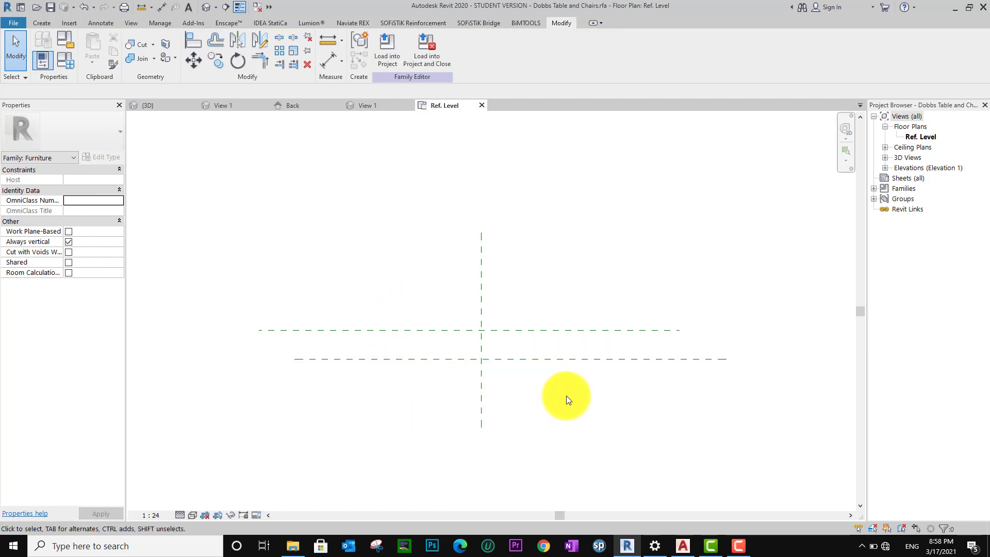
- Delete the unnamed front reference plane below the Center F/B plane
click(412, 359)
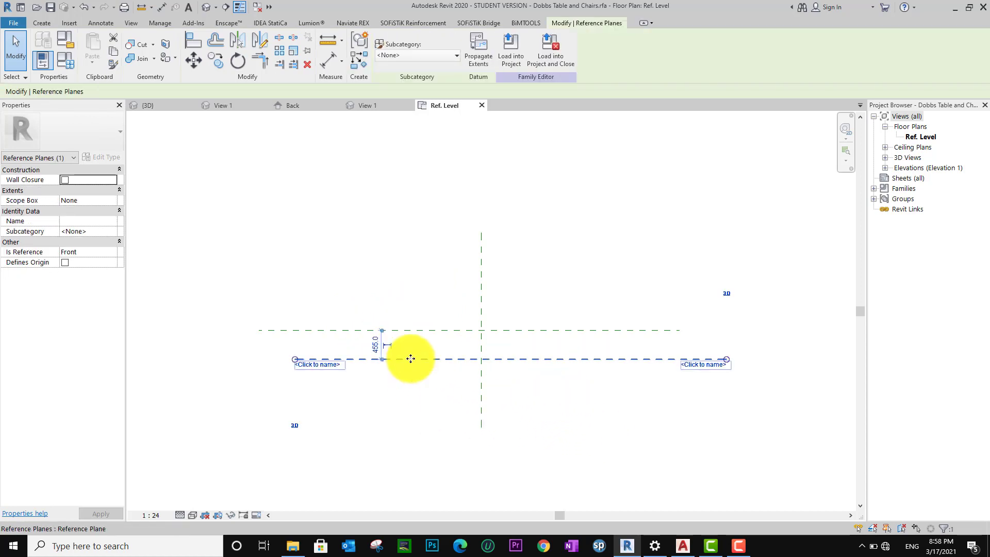
click(419, 341)
click(420, 330)
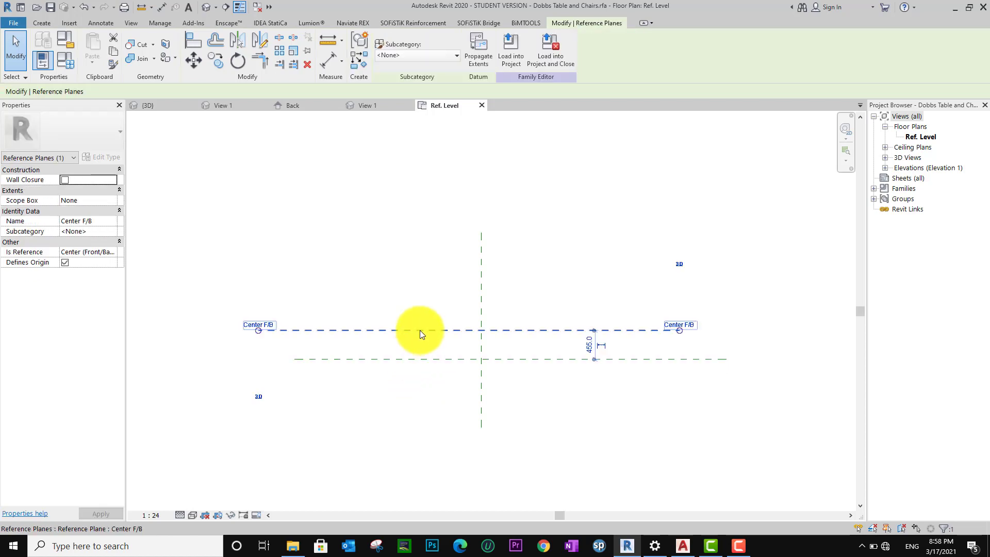
click(416, 363)
click(416, 358)
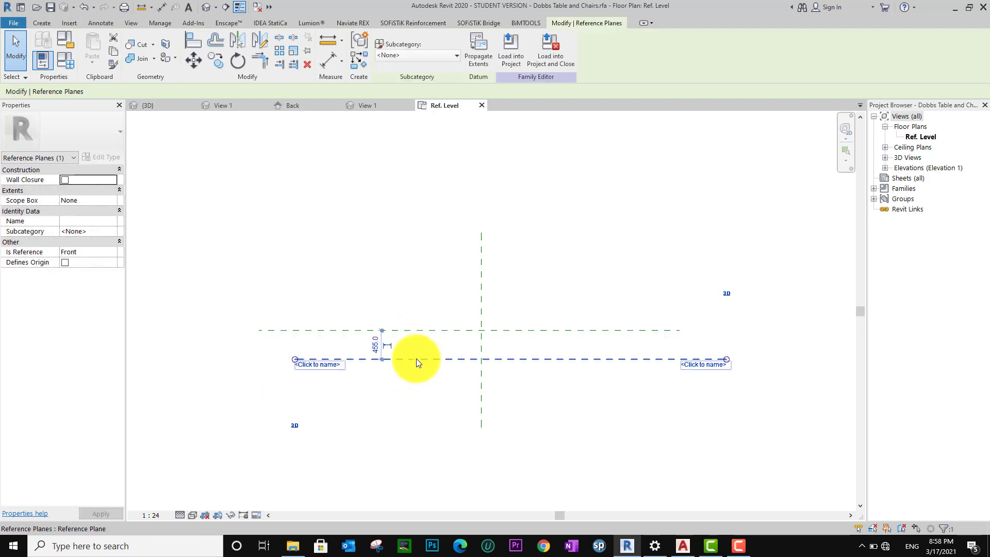
key(Delete)
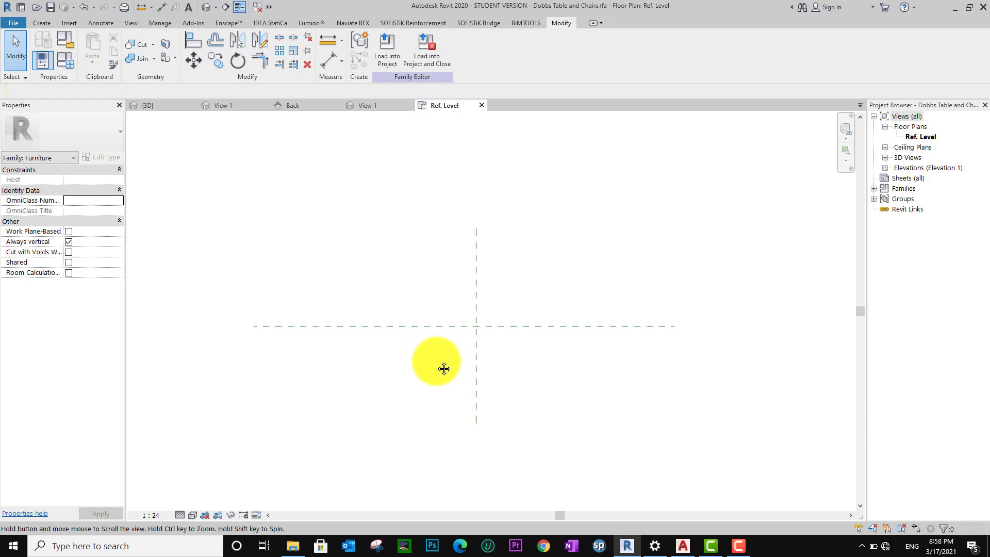
- Set the work plane to the Center F/B reference plane and open the Front elevation for sketching
middle_drag(447, 355, 449, 333)
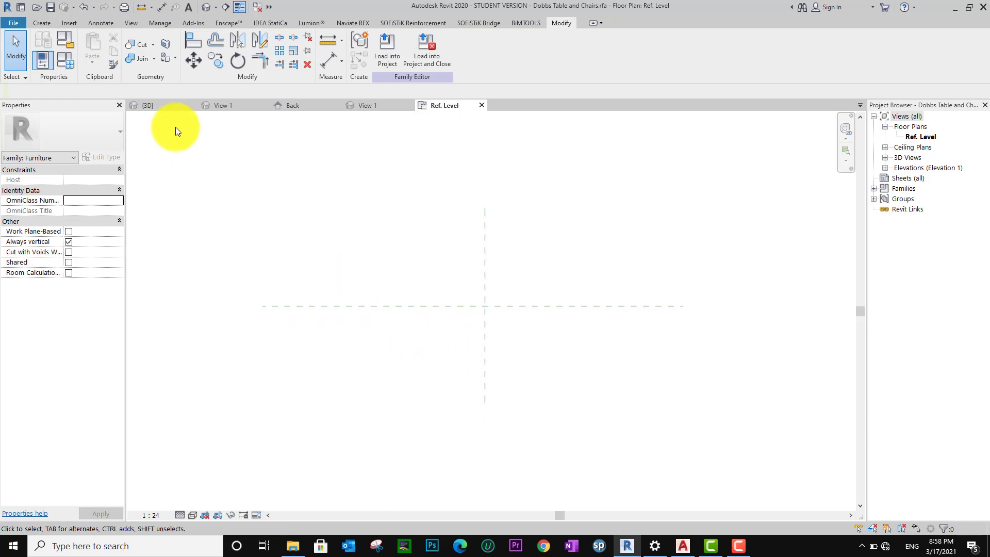
click(42, 24)
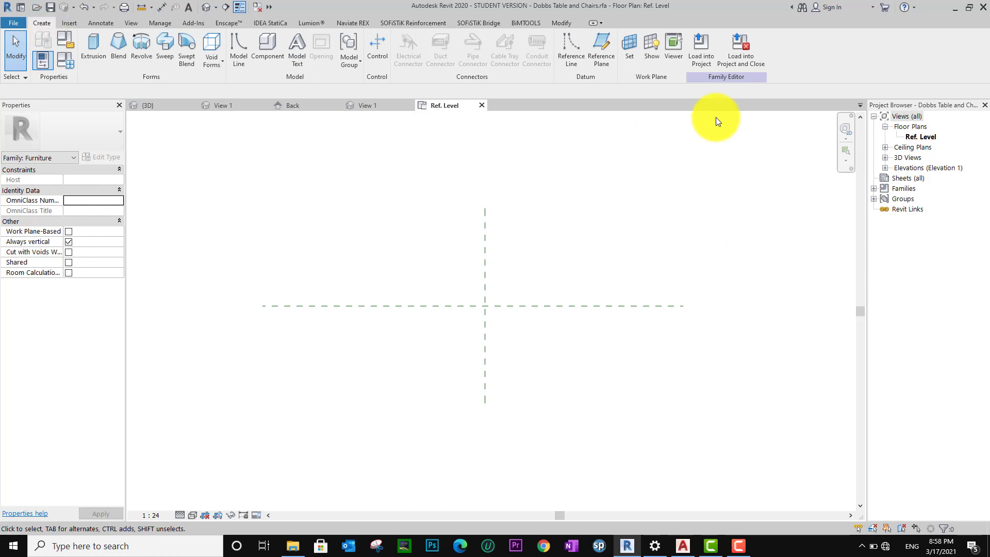
click(630, 54)
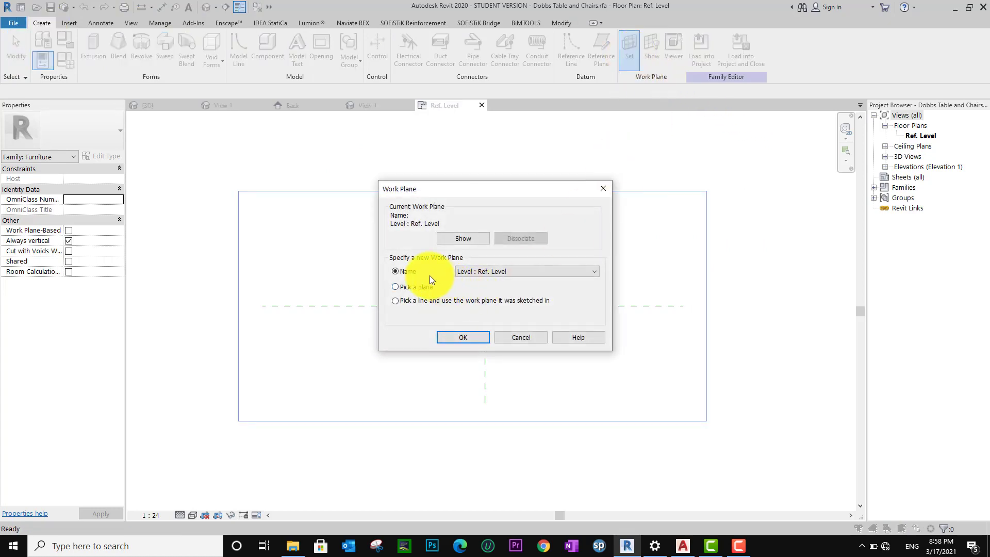
click(504, 274)
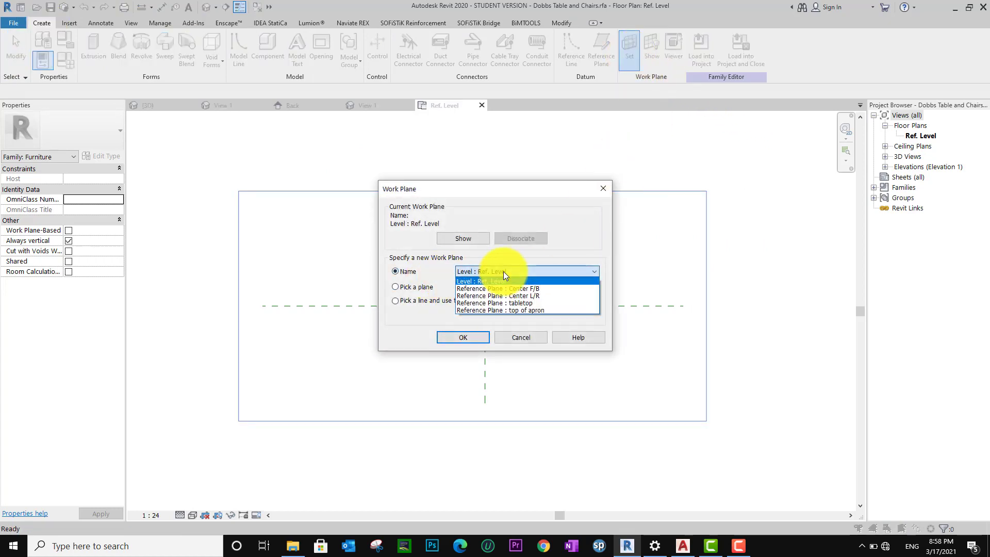
click(537, 288)
click(468, 338)
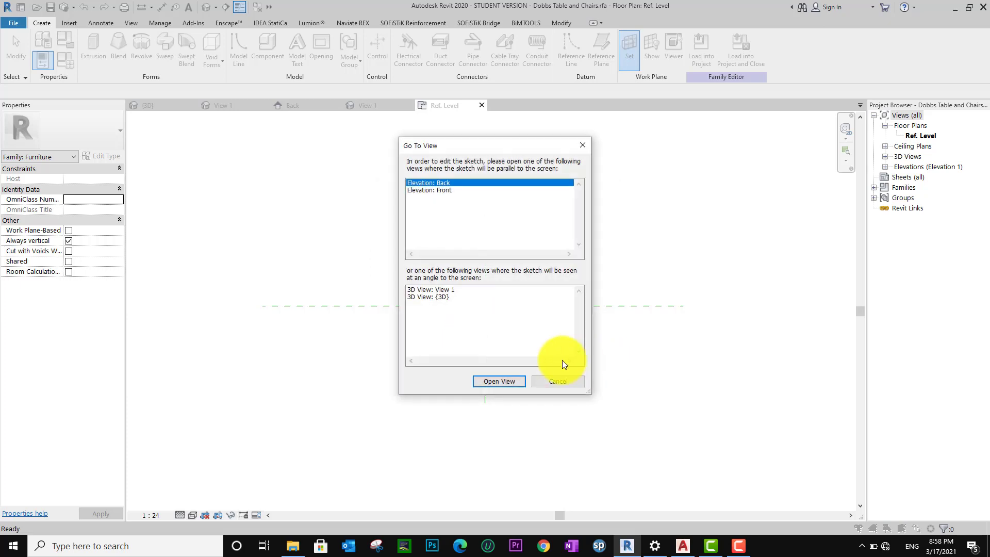
click(444, 190)
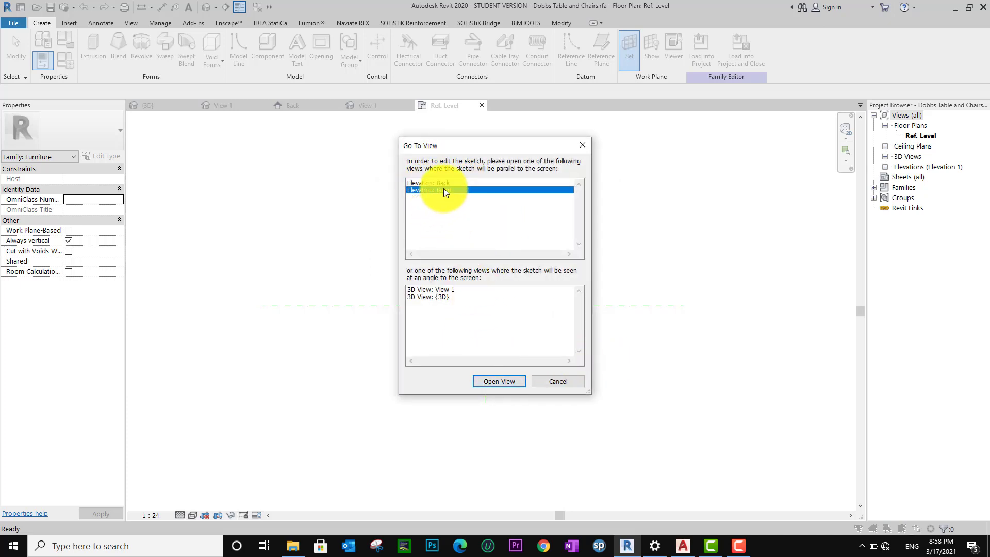
click(507, 381)
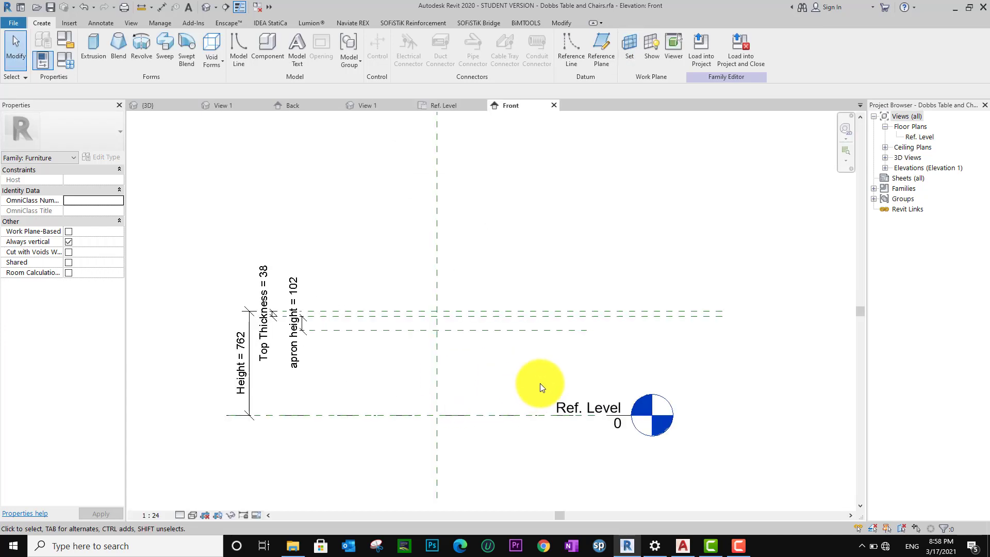
- Delete the Height, Top Thickness and apron height dimensions along with the horizontal reference planes above Ref. Level
scroll(371, 342, up, 3)
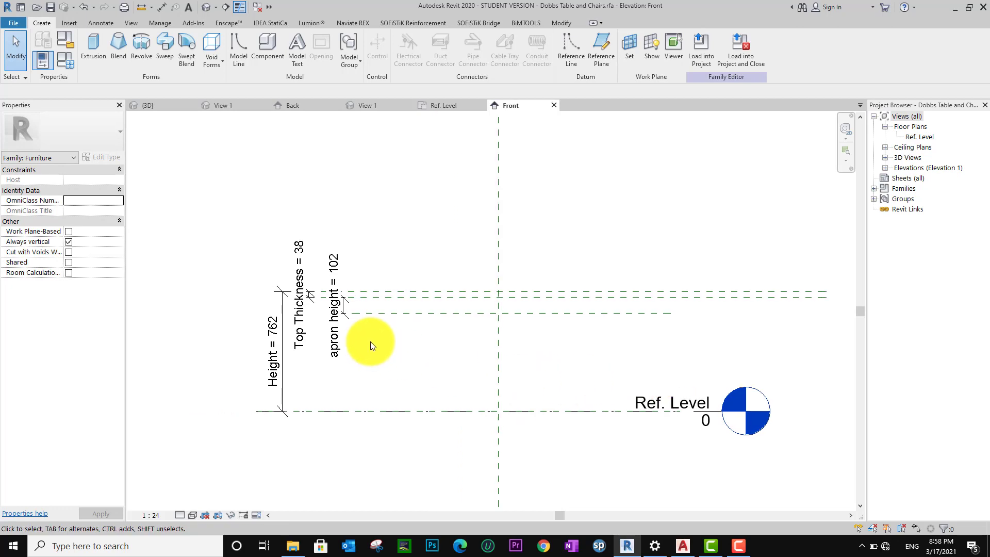
click(280, 367)
key(Delete)
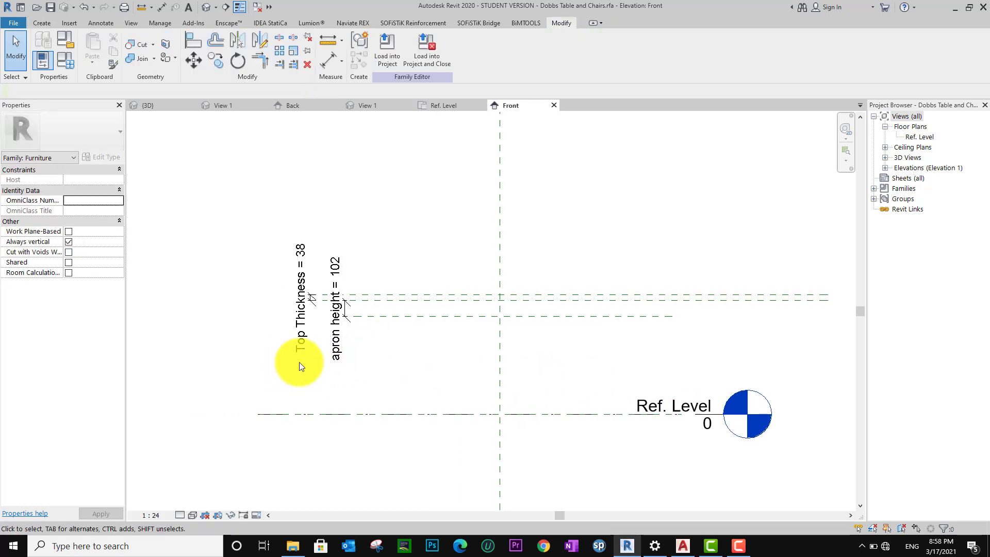
click(304, 335)
key(Delete)
click(367, 317)
key(Delete)
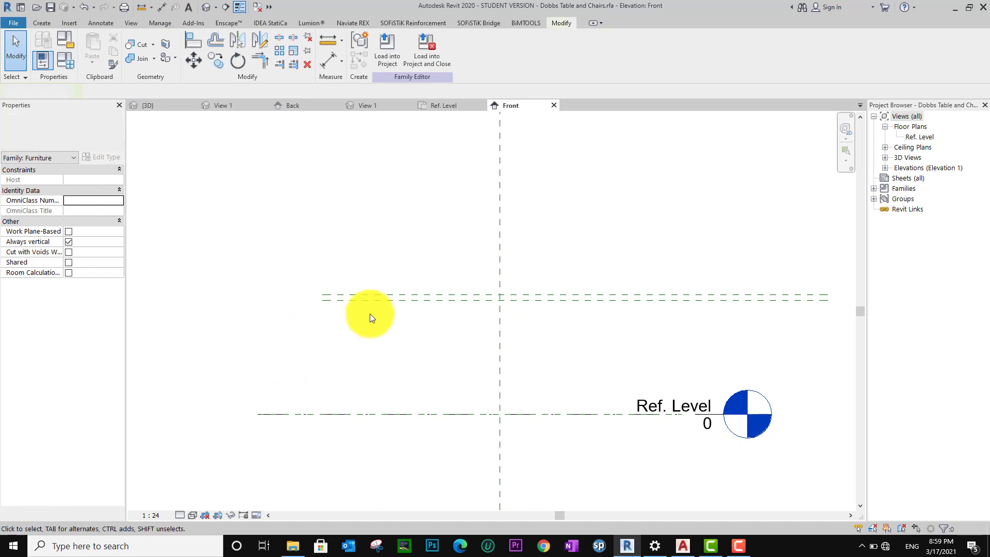
click(425, 293)
key(Delete)
scroll(418, 305, down, 3)
middle_drag(413, 306, 421, 294)
scroll(445, 343, up, 3)
middle_drag(453, 335, 494, 326)
scroll(489, 334, down, 2)
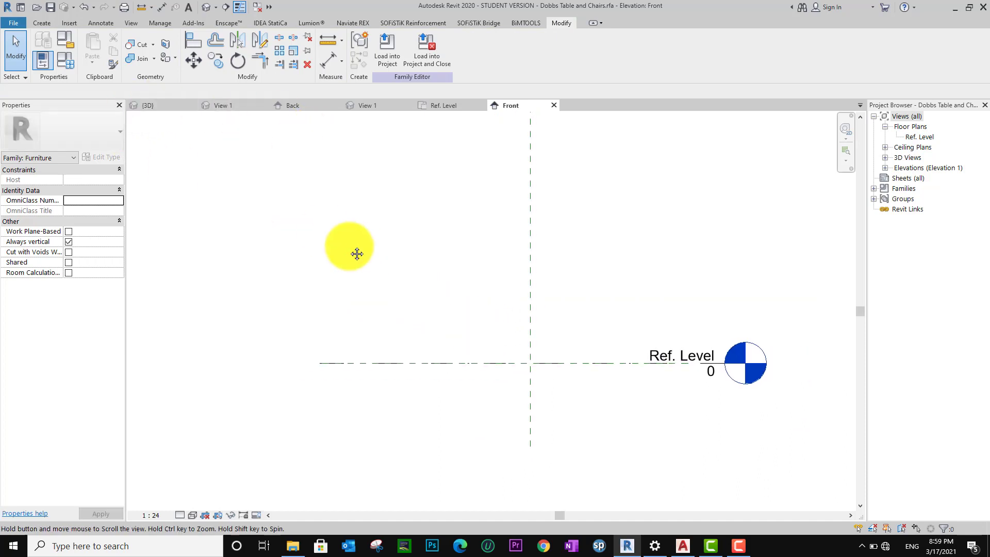
middle_drag(355, 250, 326, 249)
- Start an Extrusion and sketch a rectangle about 440 by 400 up and left from the centre plane's intersection with Ref. Level
click(40, 23)
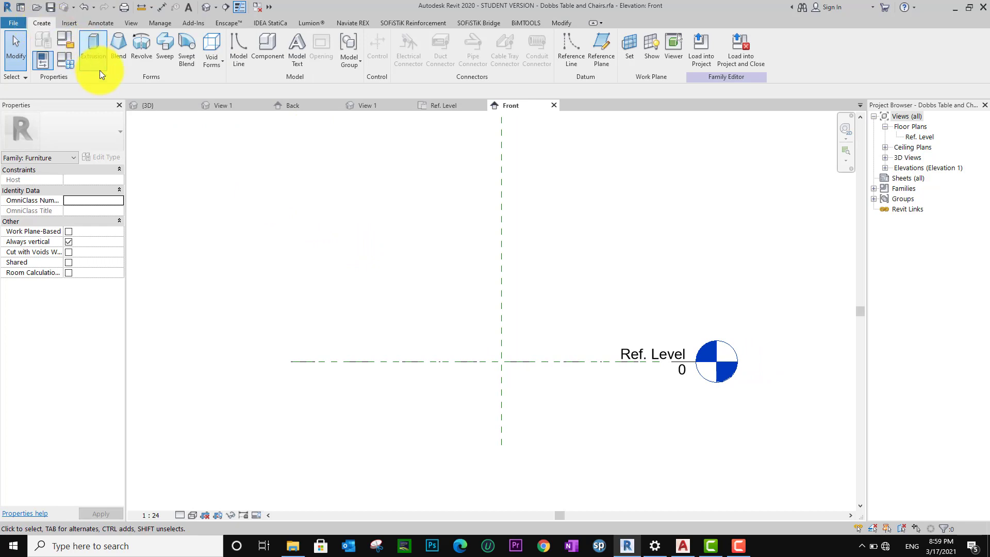
click(99, 51)
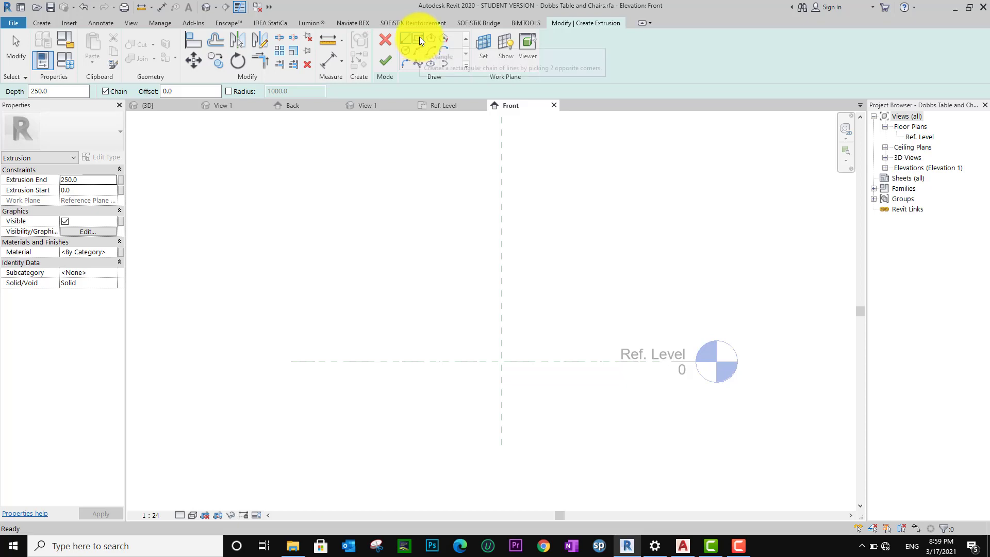
click(419, 40)
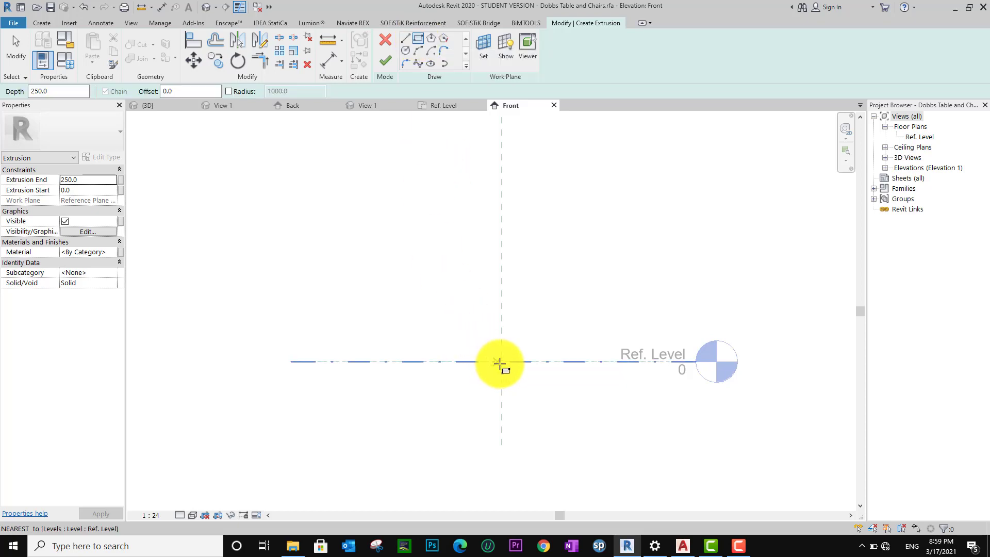
click(500, 361)
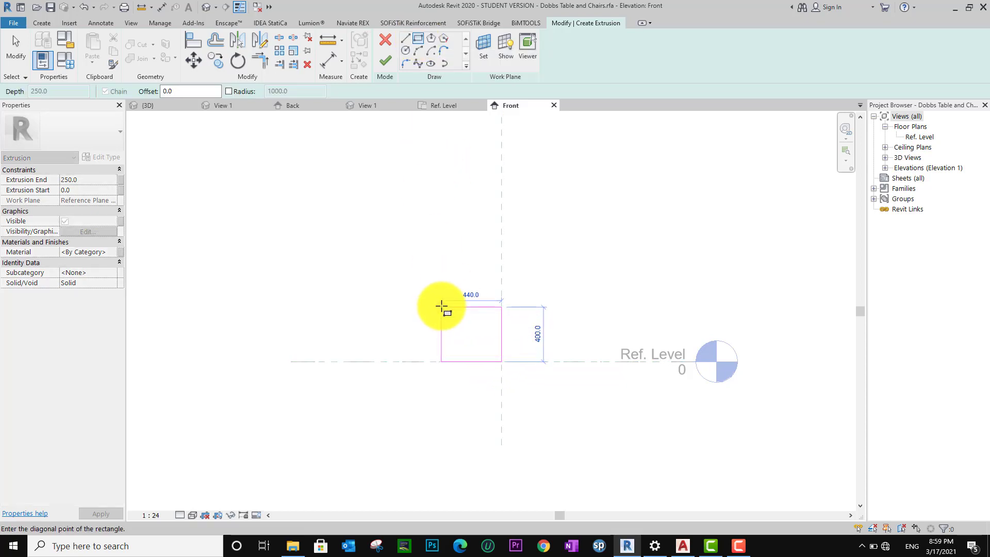
click(442, 307)
key(Escape)
key(Escape)
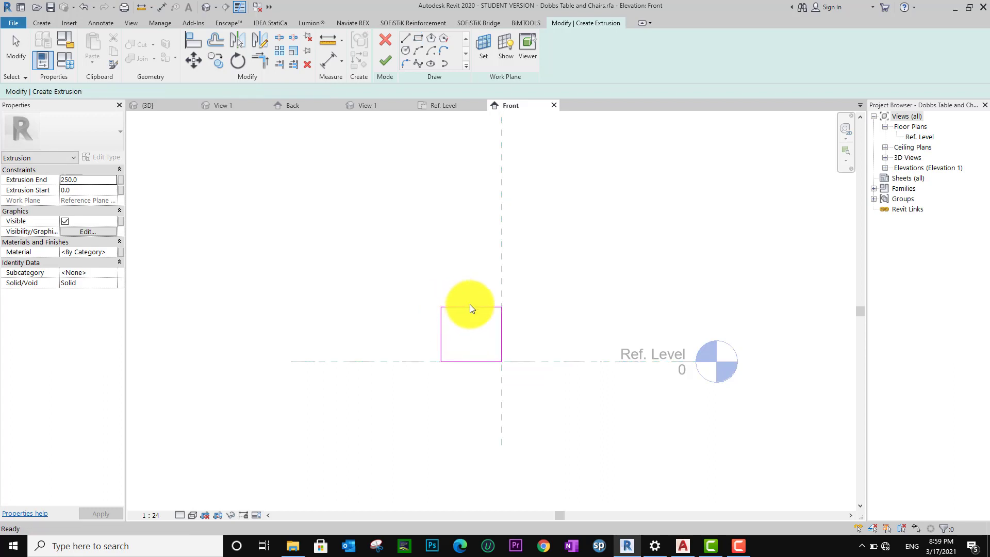
- Set the sketched rectangle's height to 300 and its width to 300
click(471, 308)
click(514, 334)
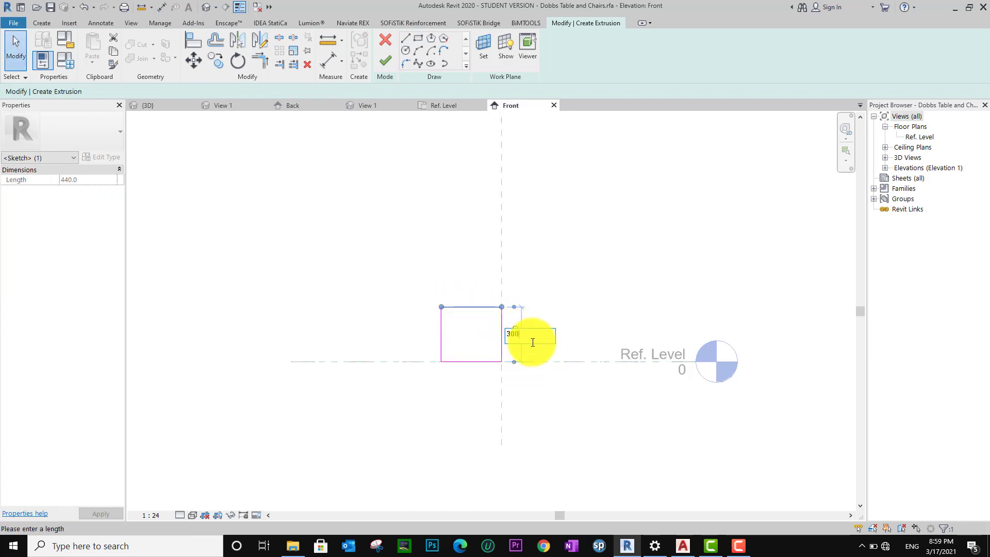
key(Return)
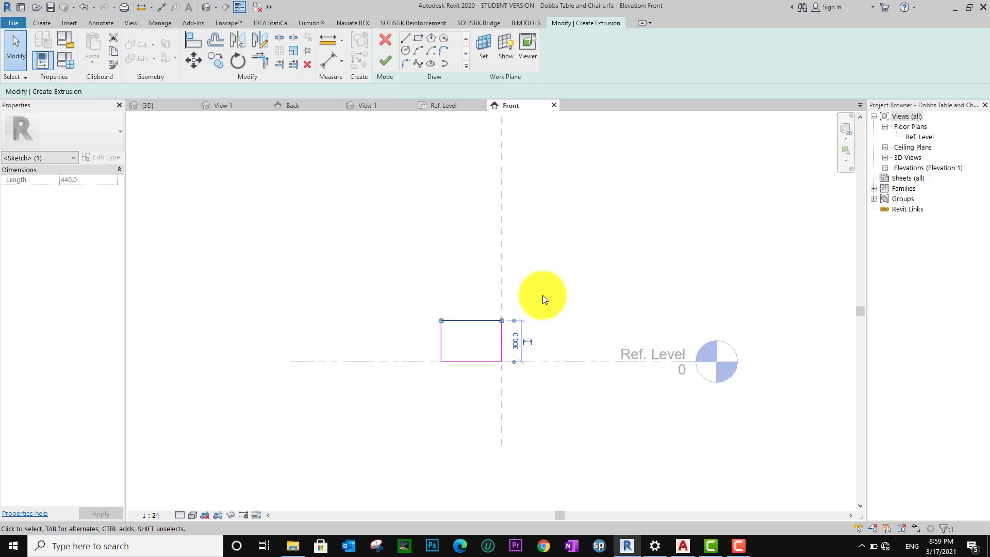
key(Escape)
click(439, 346)
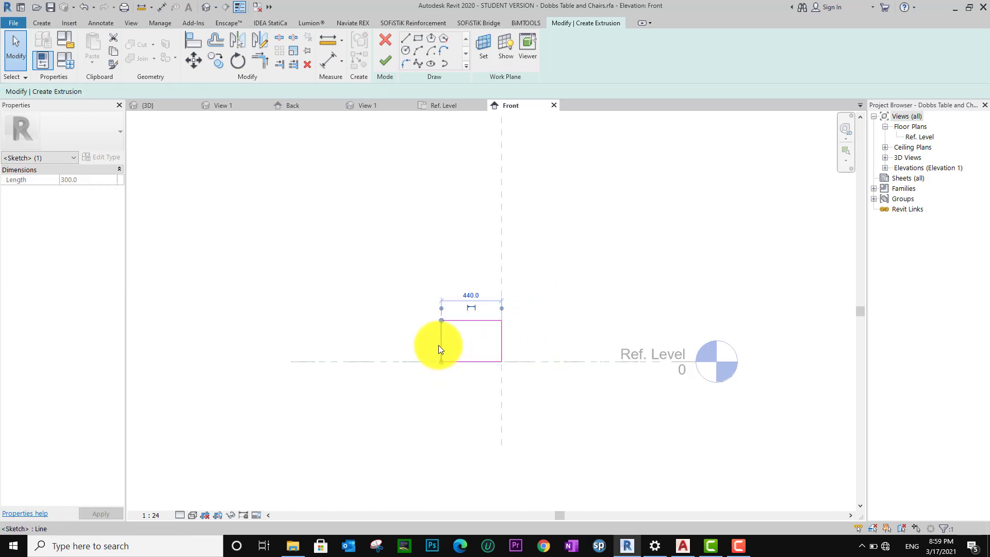
click(469, 297)
text(3)
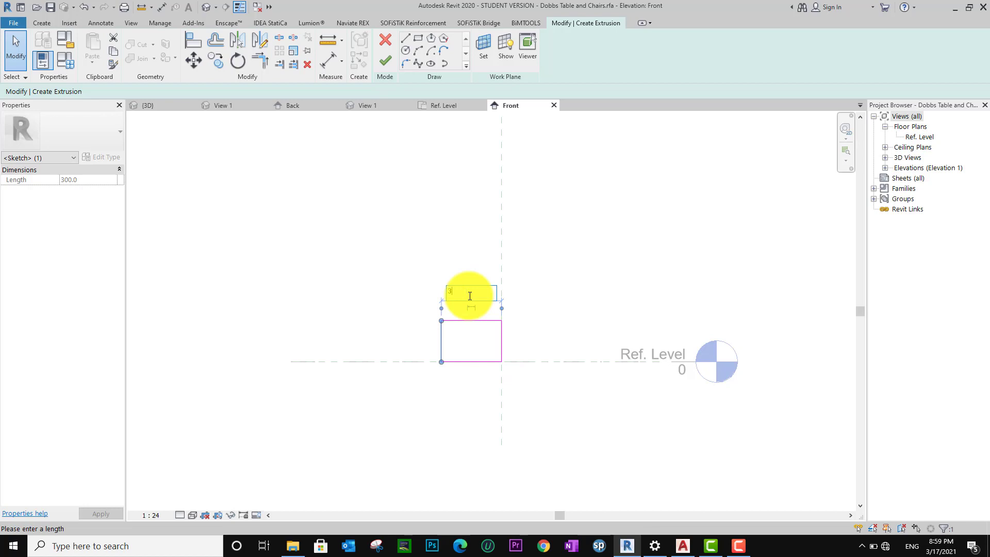
text(00)
key(Return)
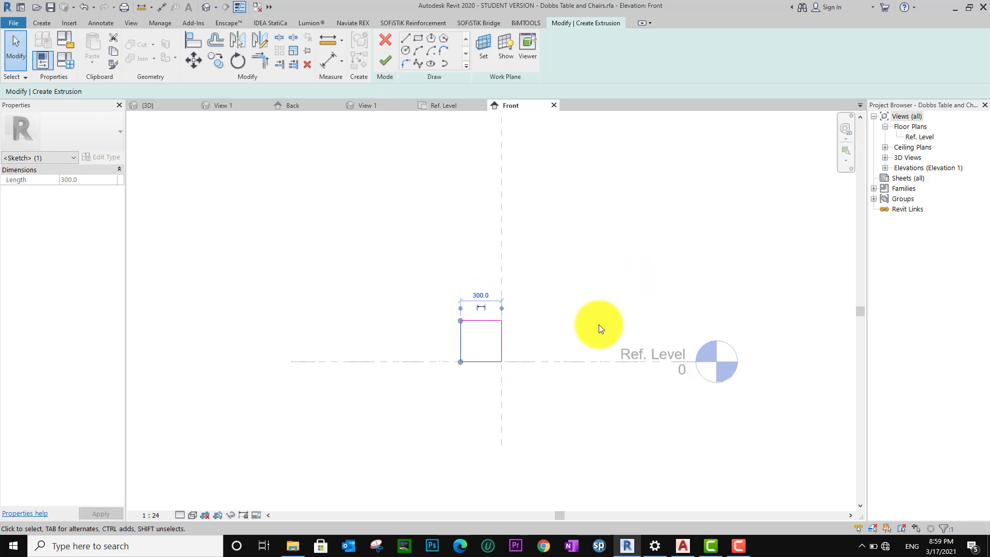
key(Escape)
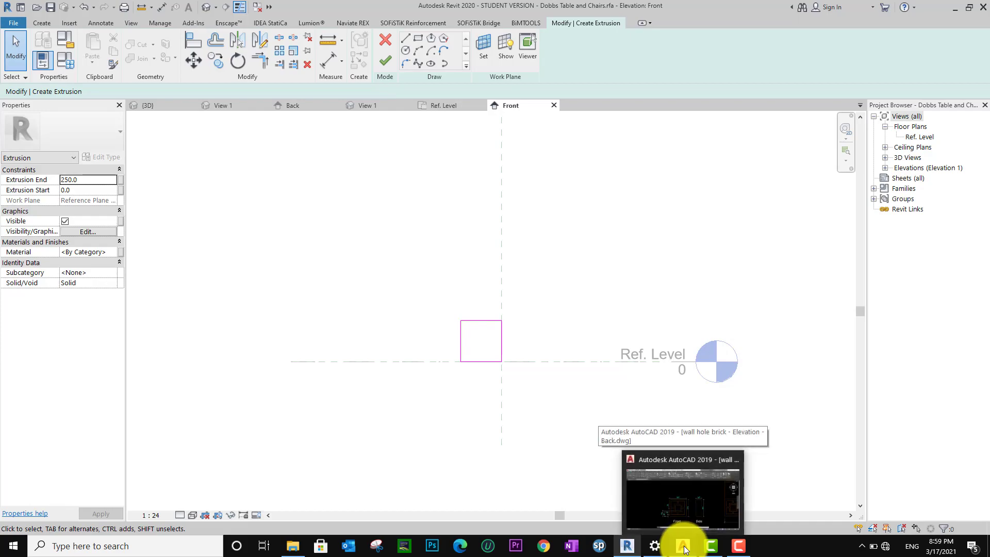
- Switch to the AutoCAD drawing to check the brick's front elevation offset dimensions, and return to the Revit sketch
click(686, 534)
middle_drag(631, 423, 664, 416)
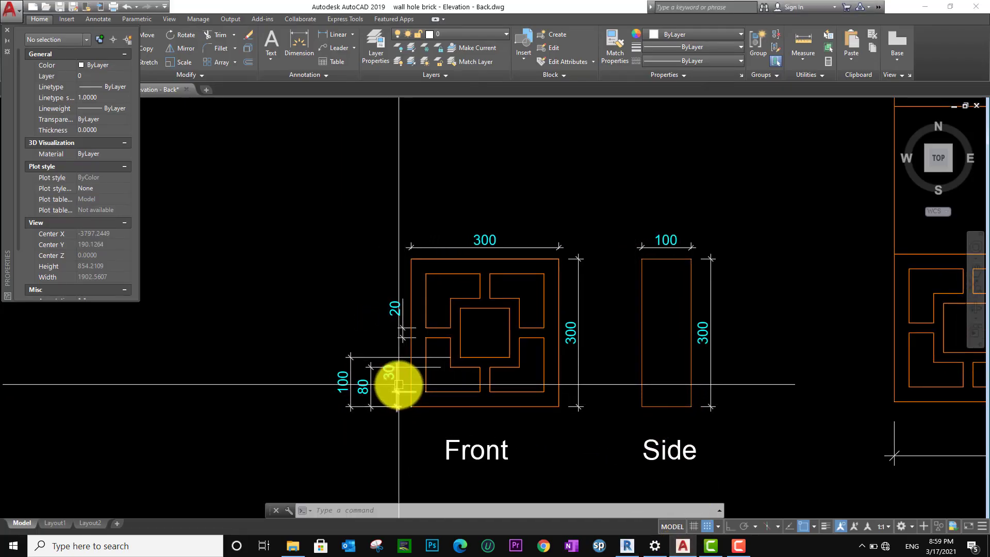
middle_drag(445, 396, 436, 407)
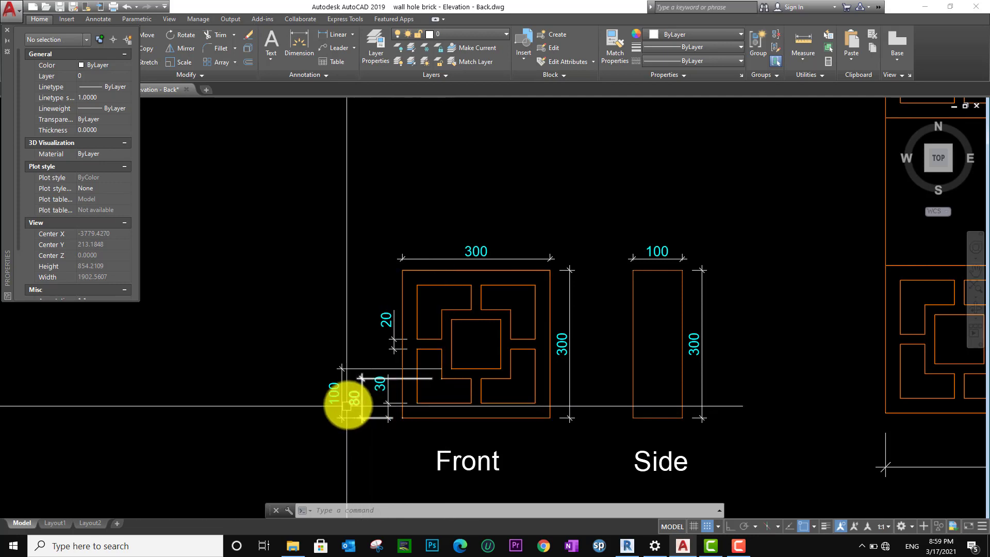
click(628, 547)
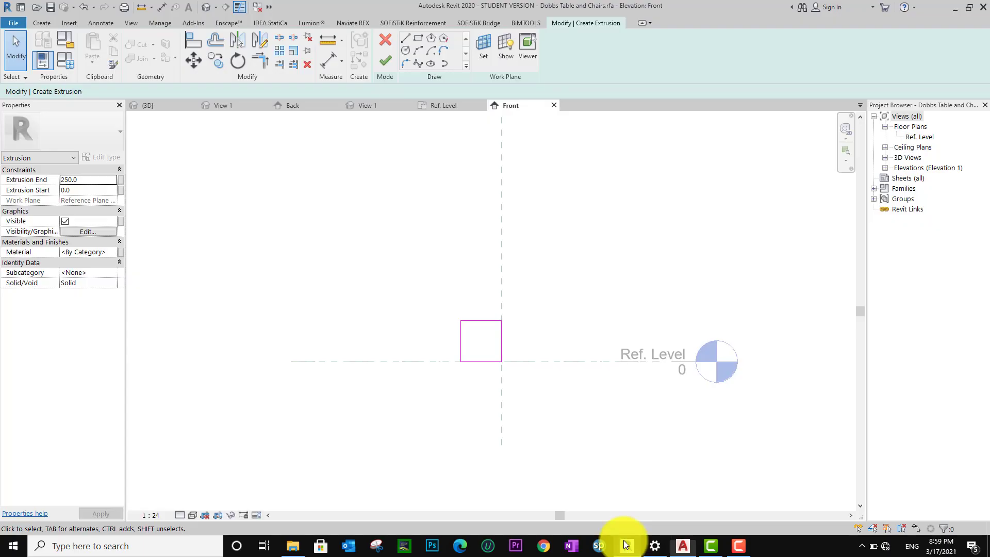
- Sketch a second rectangle 30 inside the outer square by using a rectangle offset of -30 between its opposite corners
click(416, 36)
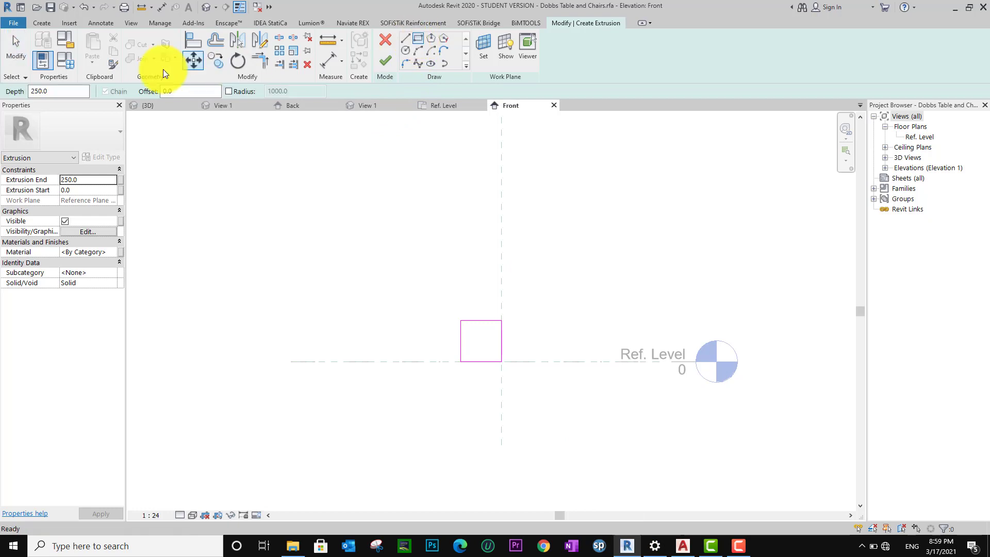
click(180, 89)
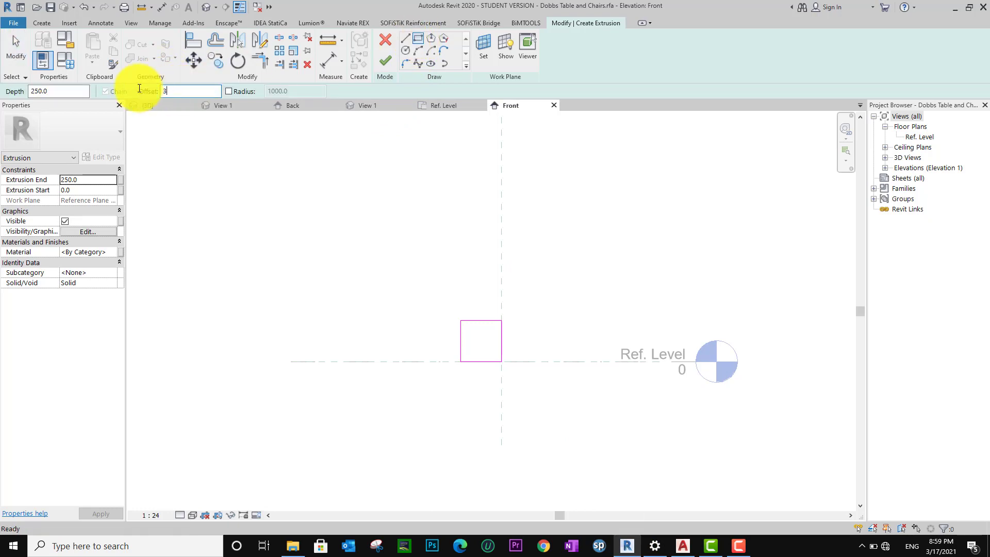
text(0)
click(460, 321)
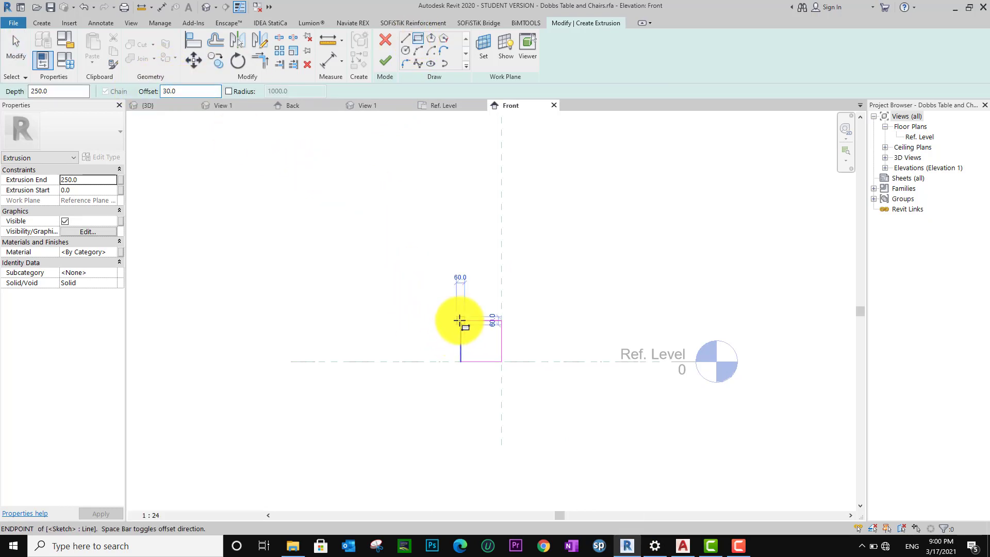
key(Escape)
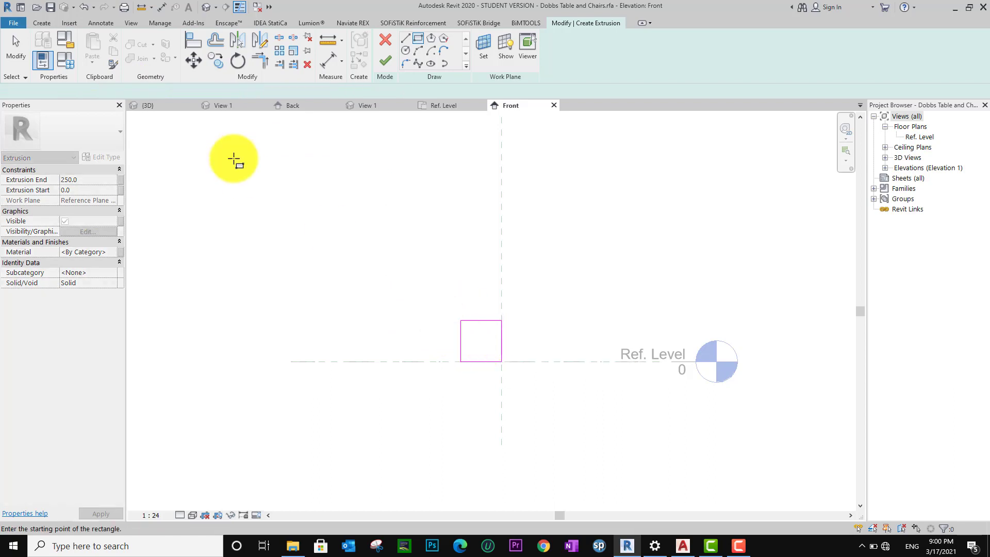
click(164, 91)
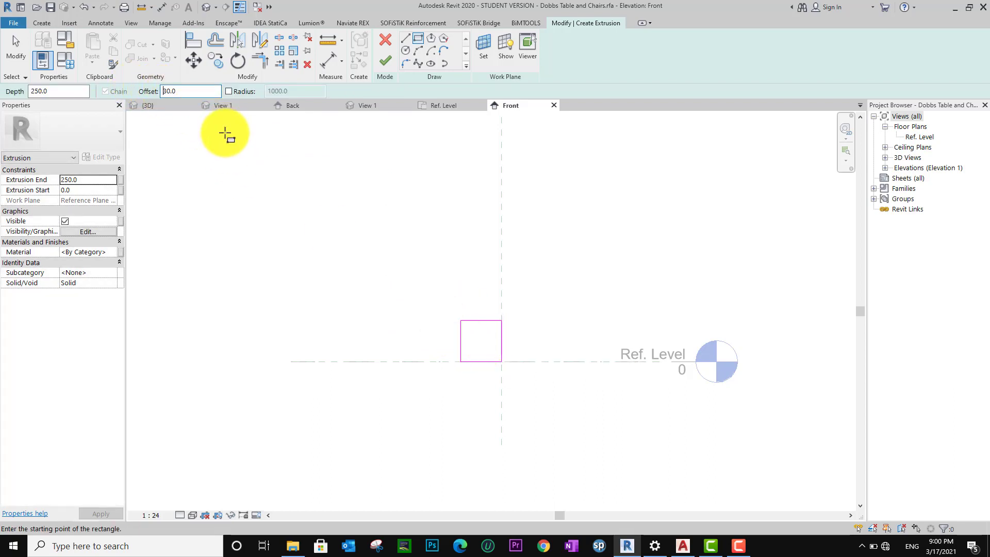
text(-)
click(460, 321)
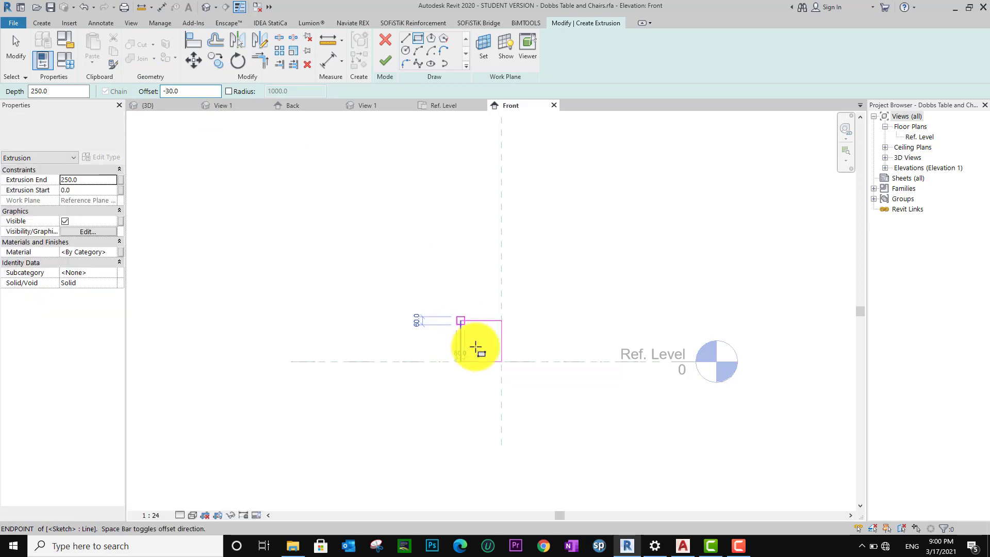
click(503, 362)
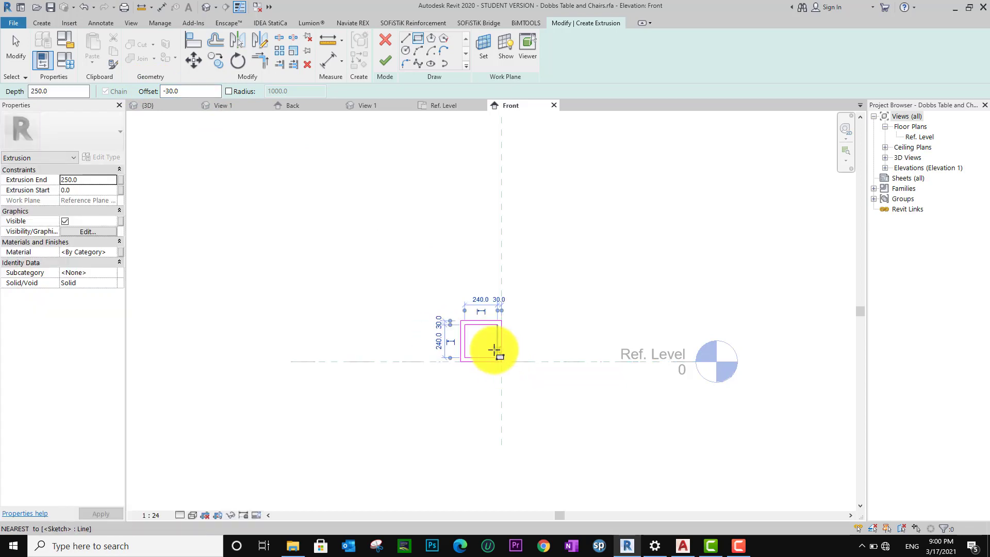
- Sketch a third rectangle 80 inside the outer square by using a rectangle offset of -80 between its opposite corners
scroll(490, 350, up, 4)
middle_drag(468, 340, 454, 322)
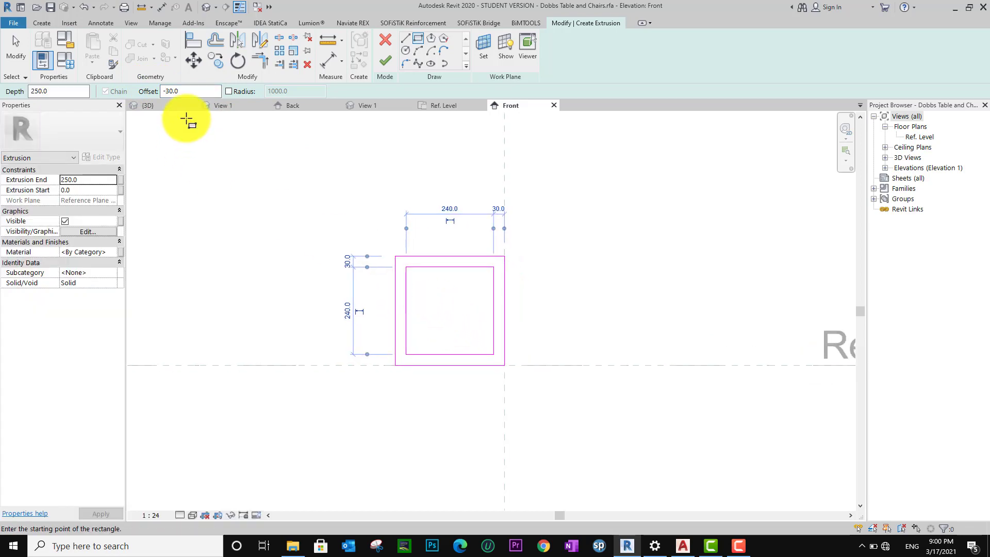
click(168, 93)
key(BackSpace)
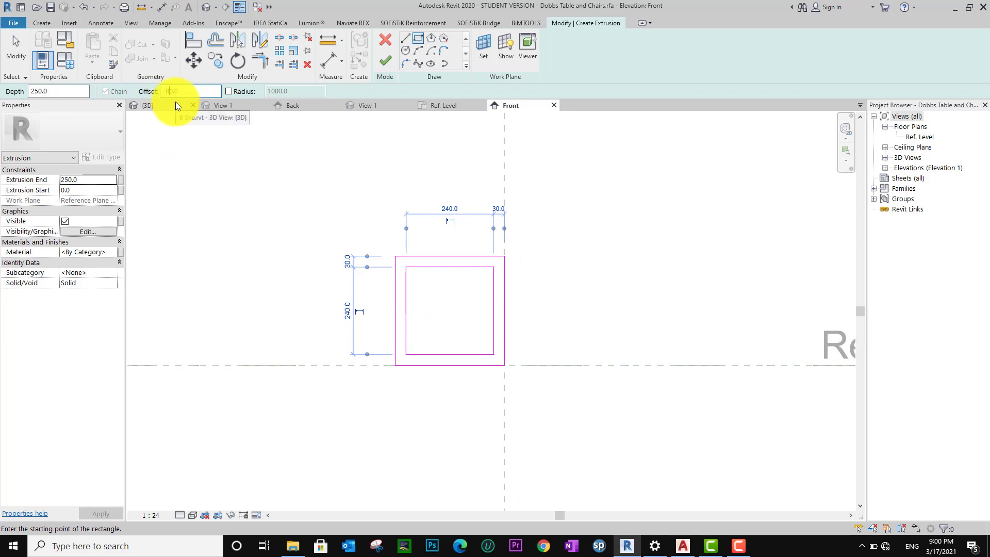
click(394, 254)
click(505, 365)
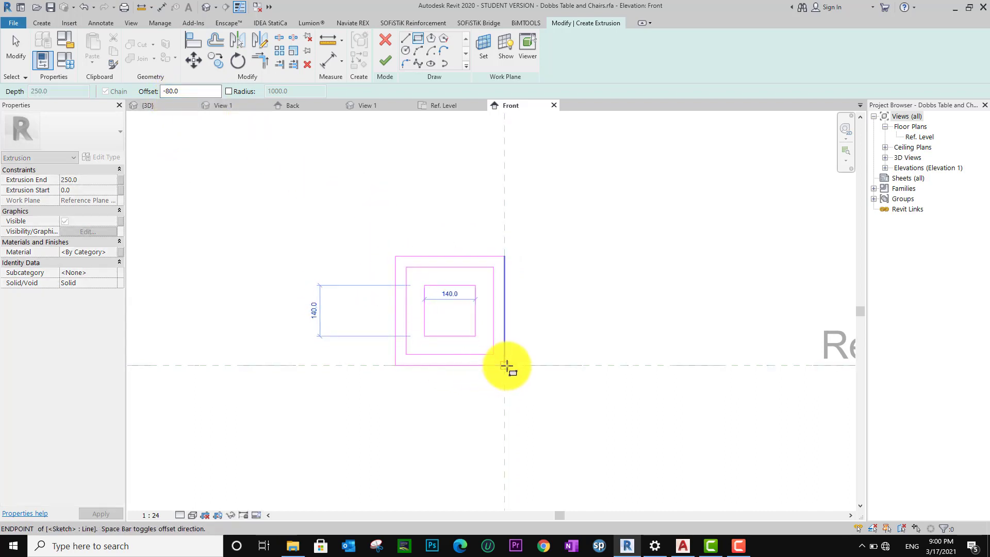
- Switch to the AutoCAD drawing to check the innermost square's offset in the front elevation, and return to the Revit sketch
click(684, 545)
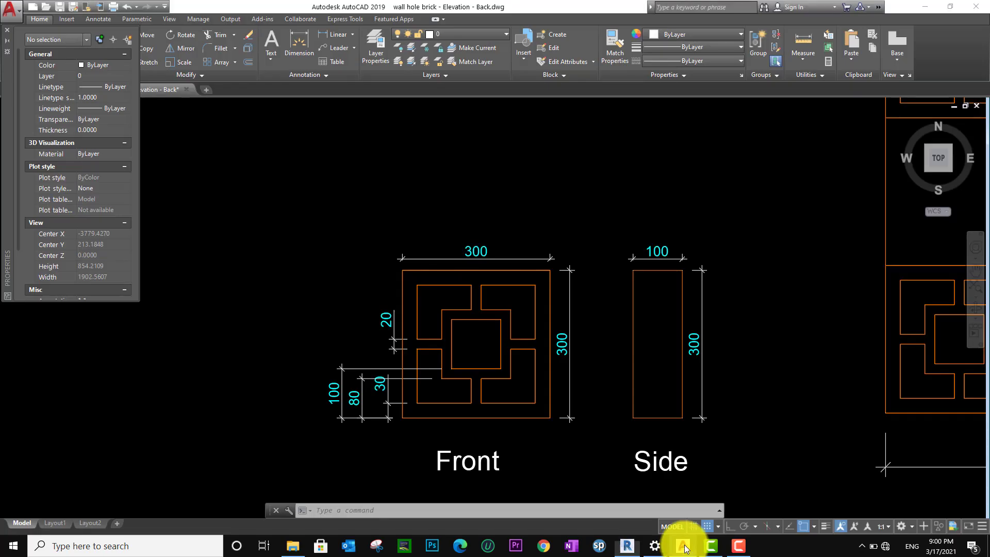
scroll(491, 382, up, 3)
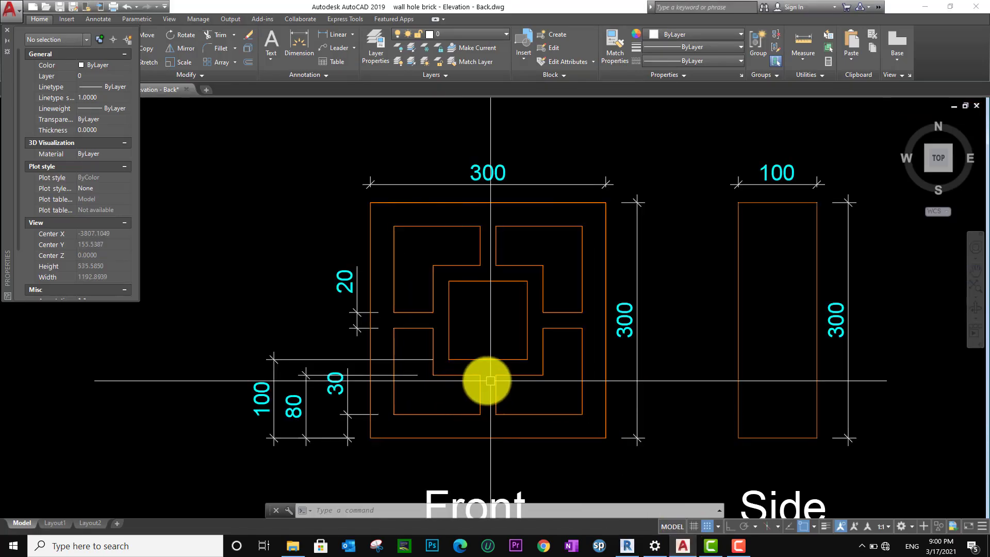
click(627, 546)
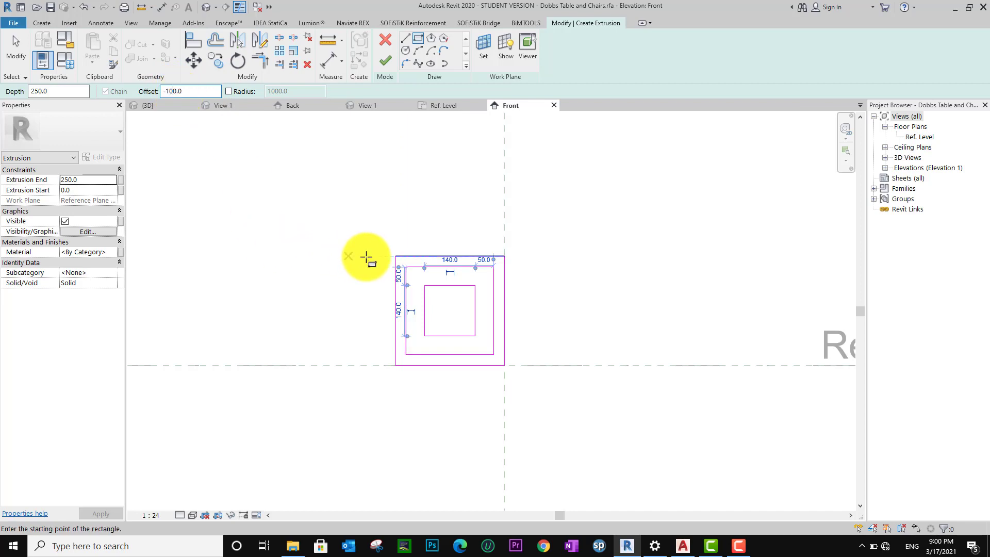
- Sketch a fourth rectangle 100 inside the outer square by using a rectangle offset of -100 between its opposite corners
click(395, 256)
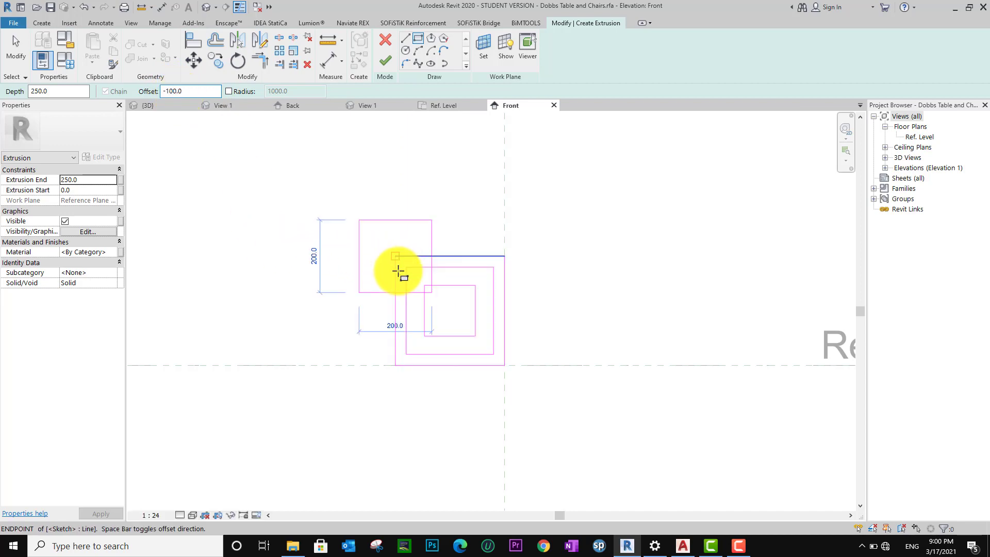
click(504, 365)
key(Escape)
key(Escape)
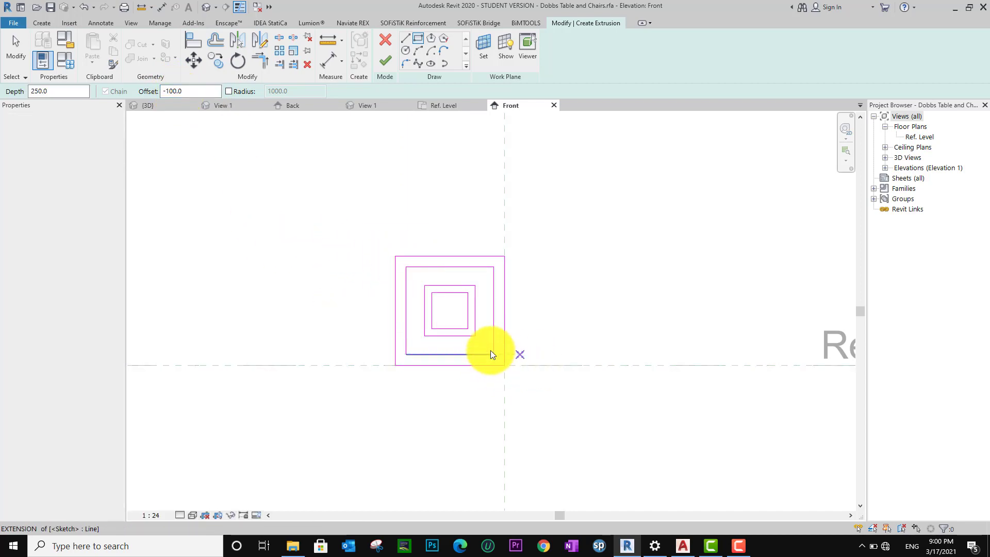
scroll(431, 319, up, 1)
mouse_move(468, 323)
middle_down()
mouse_move(478, 335)
mouse_move(485, 322)
middle_up()
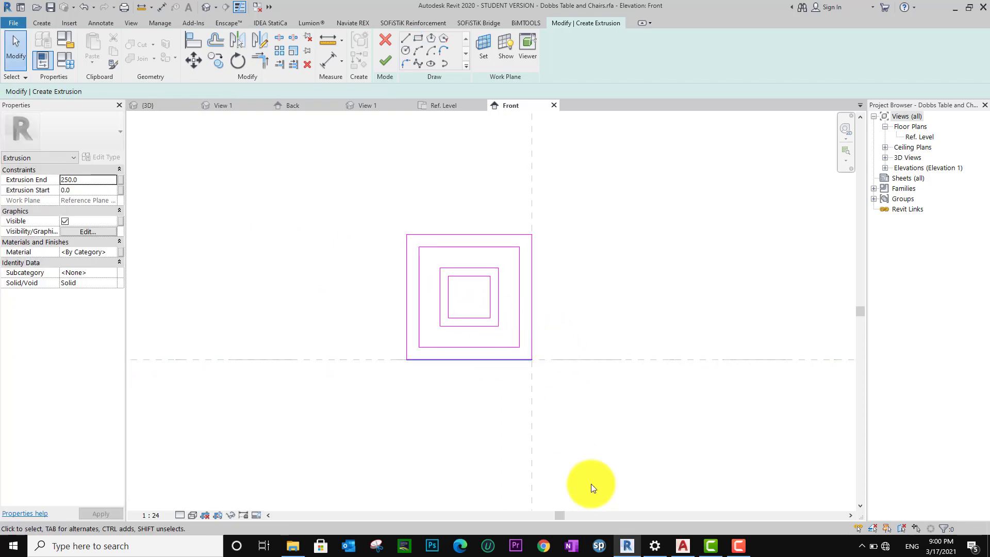
- Switch to the AutoCAD drawing to check the gap dimension between the corner openings, and return to the Revit sketch
click(684, 547)
middle_drag(464, 382, 473, 377)
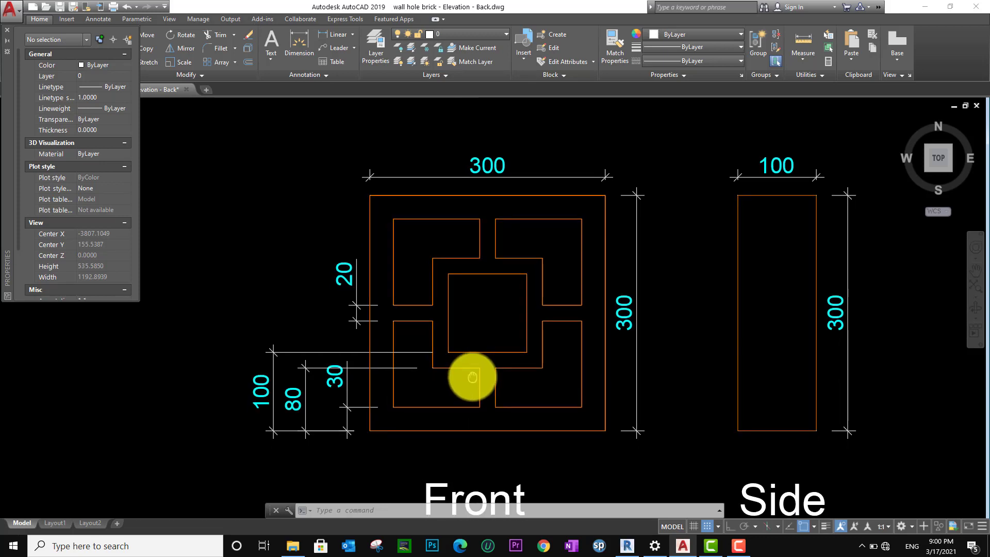
middle_drag(472, 377, 472, 377)
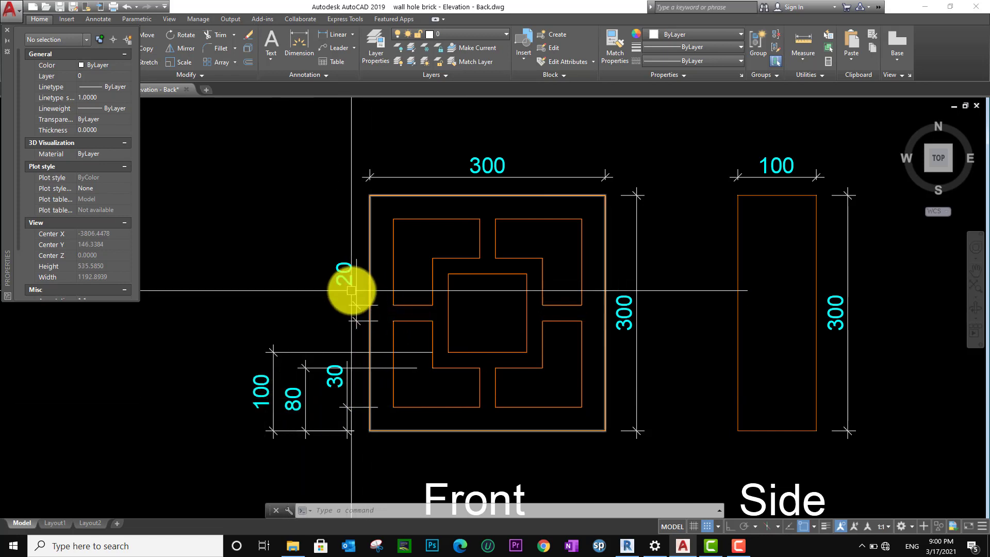
middle_drag(354, 318, 351, 324)
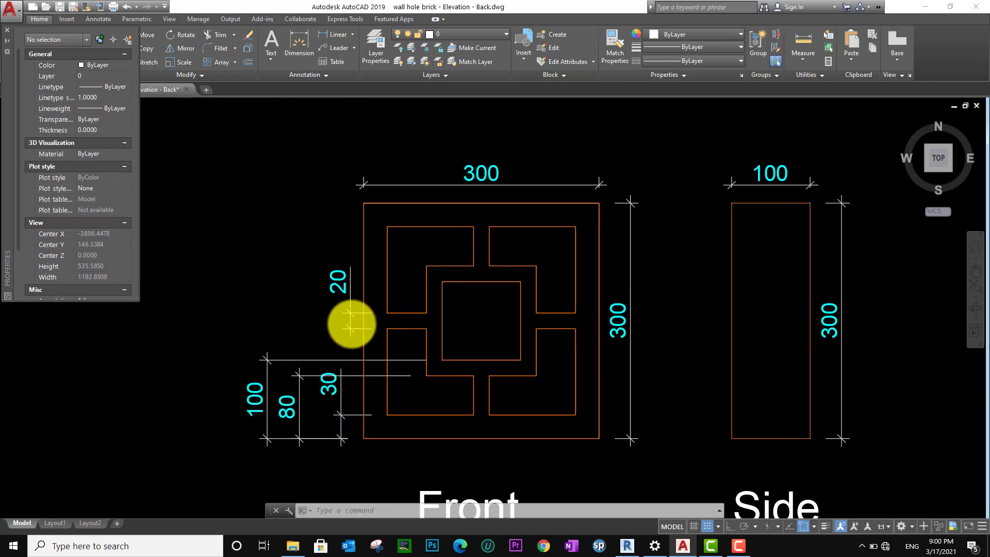
click(628, 546)
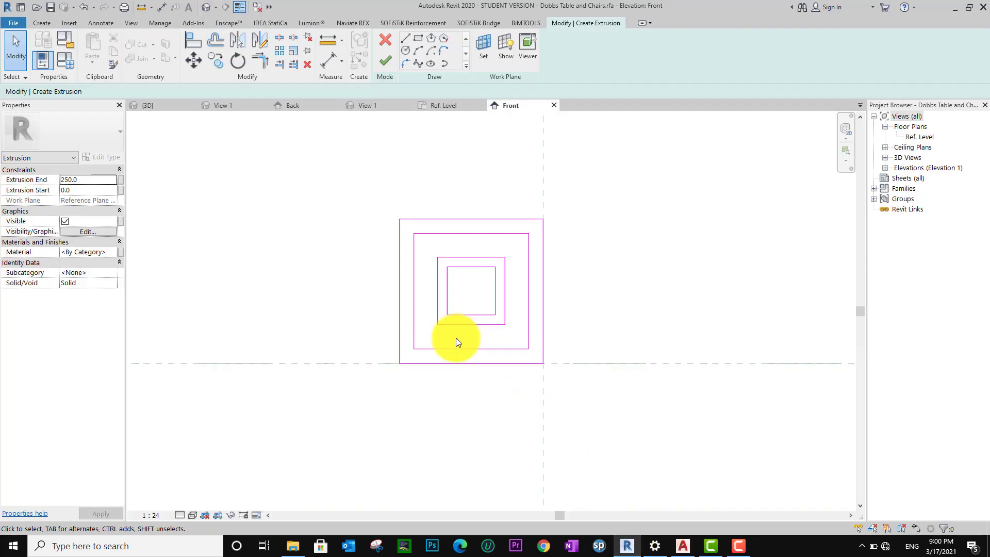
- Add aligned dimensions from the outer square's bottom edge to the bottom edge of each of the three inner squares
scroll(475, 348, up, 2)
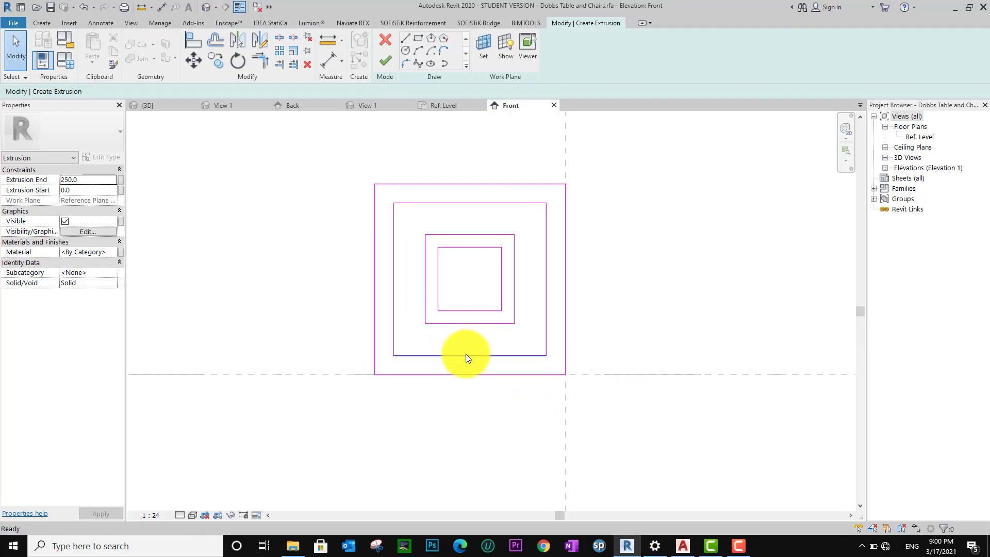
key(d)
key(i)
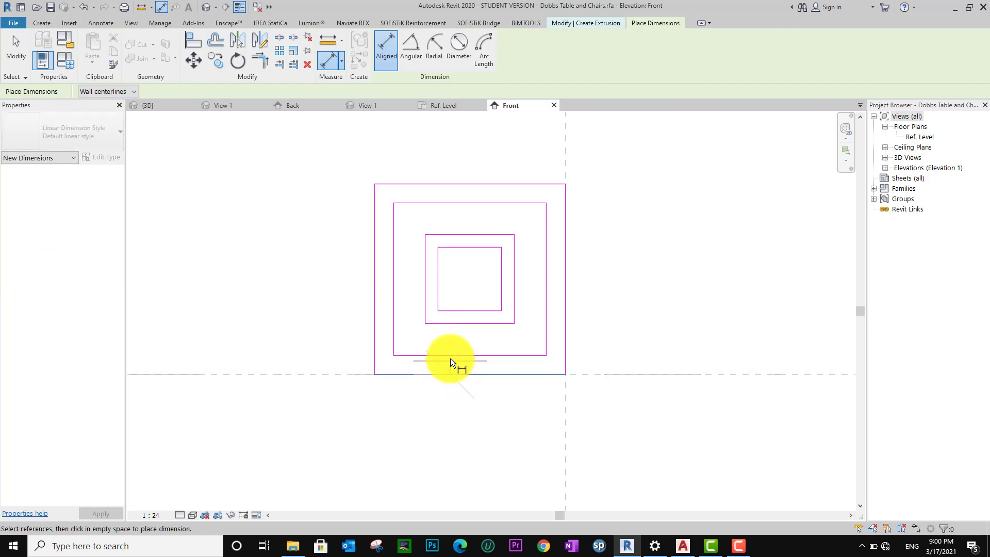
click(450, 357)
click(336, 320)
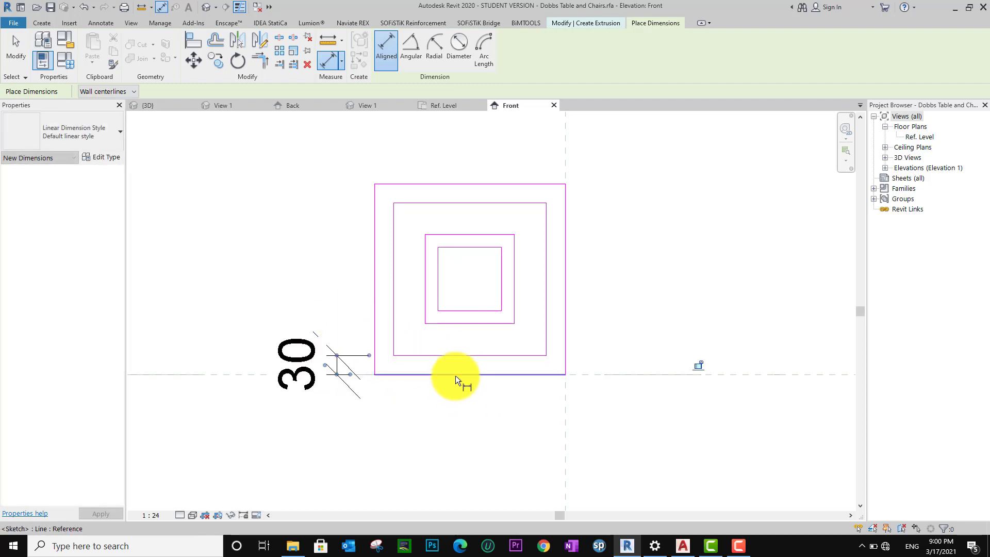
click(456, 375)
click(459, 325)
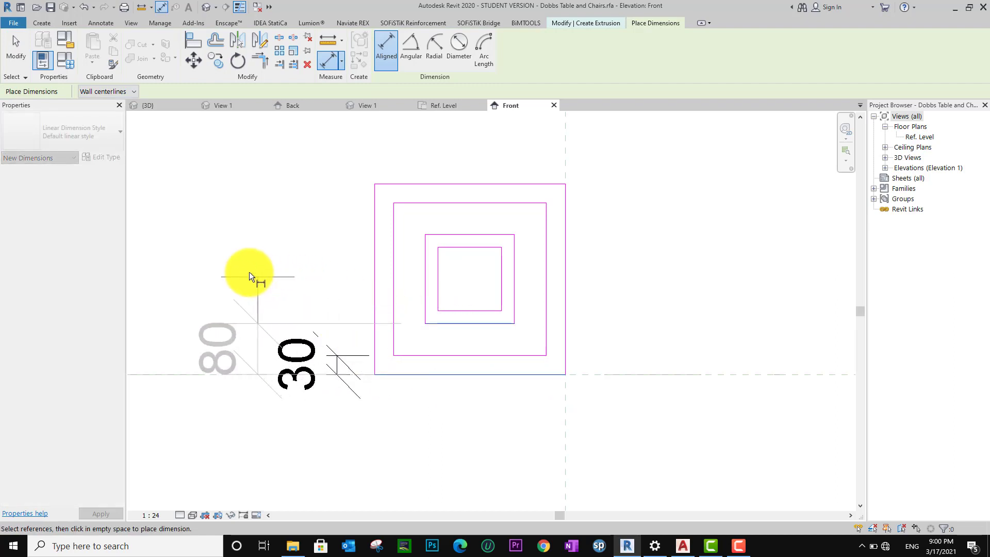
click(230, 268)
click(479, 375)
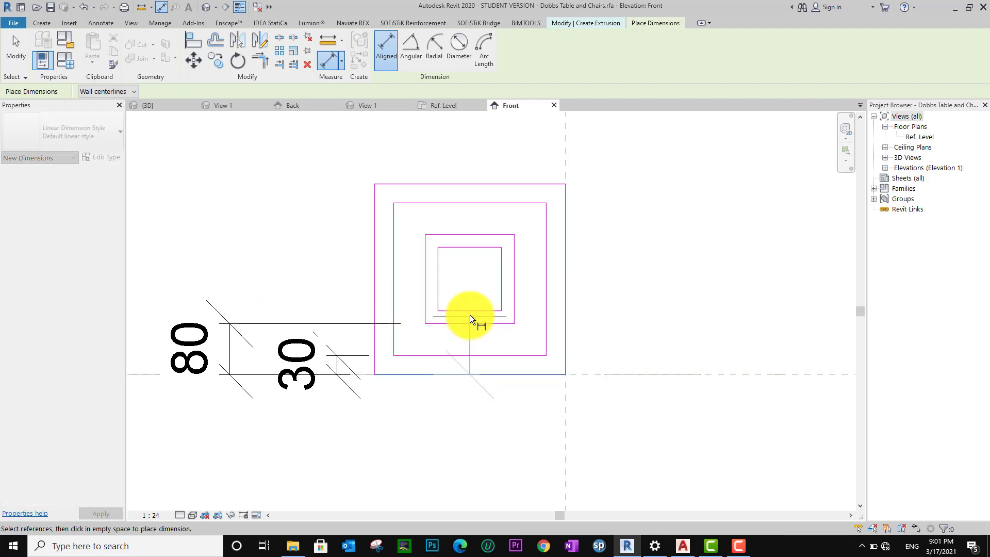
click(469, 316)
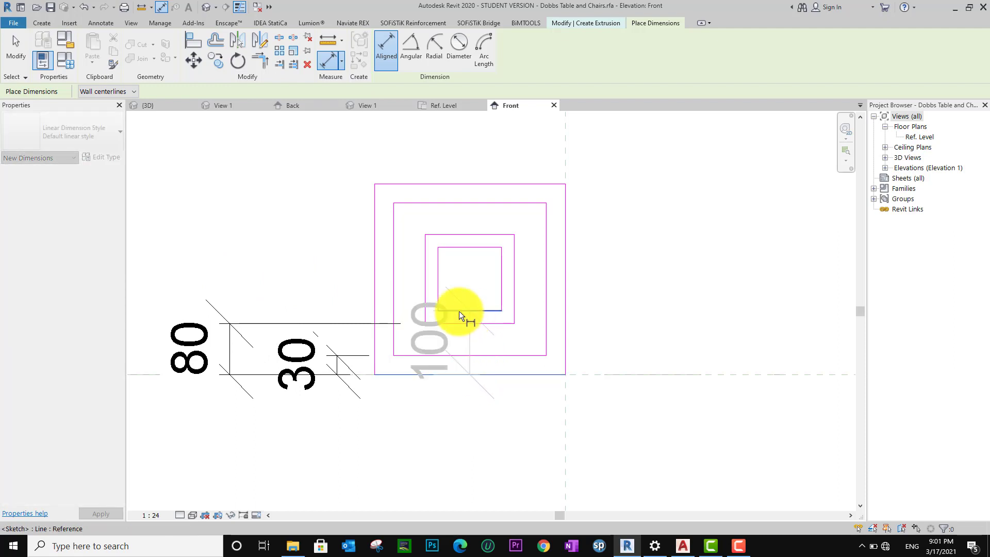
click(220, 266)
- Switch to the AutoCAD drawing to compare the brick's front elevation layout with the sketch, and return to Revit
click(681, 546)
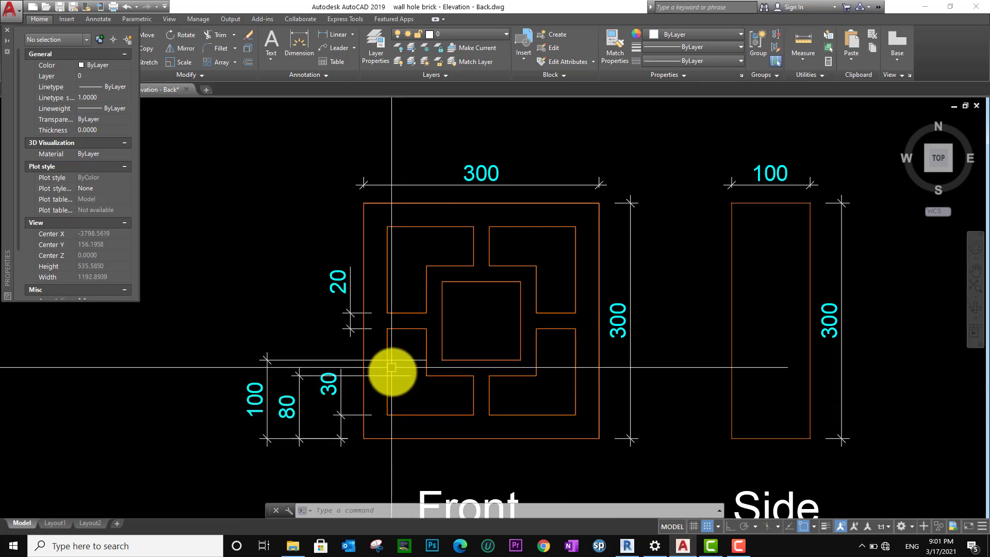
middle_drag(512, 435, 497, 420)
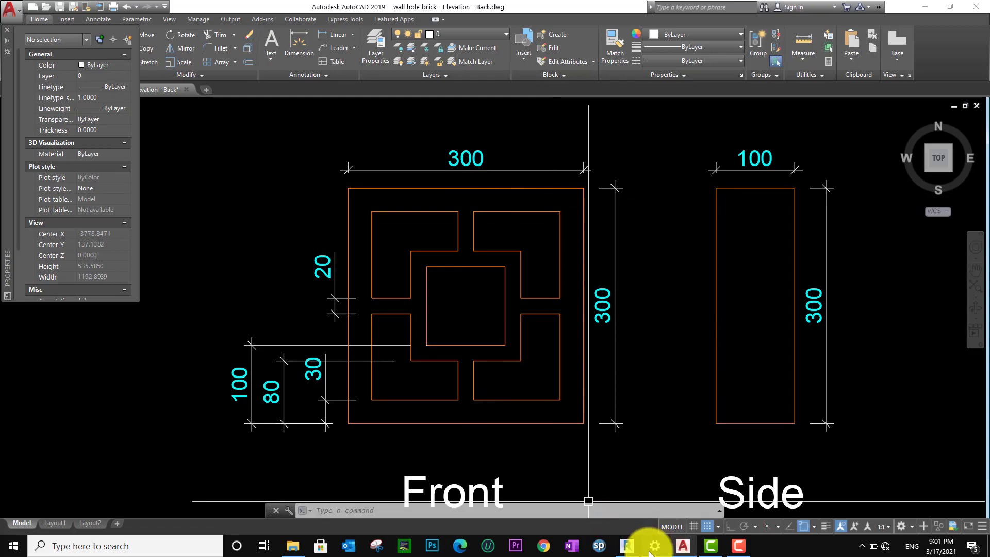
click(627, 546)
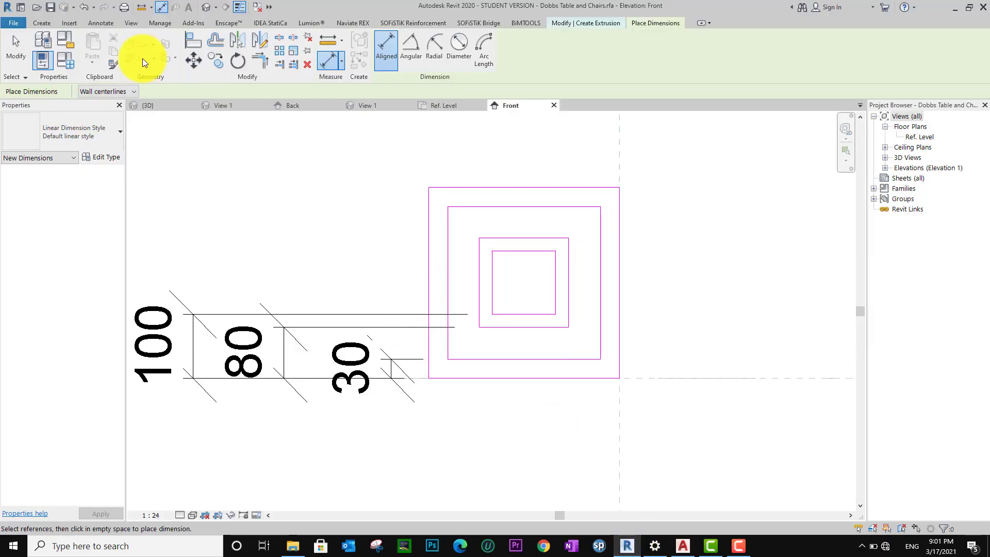
- Sketch a horizontal line connecting the left-edge midpoints of the second and third squares
click(42, 23)
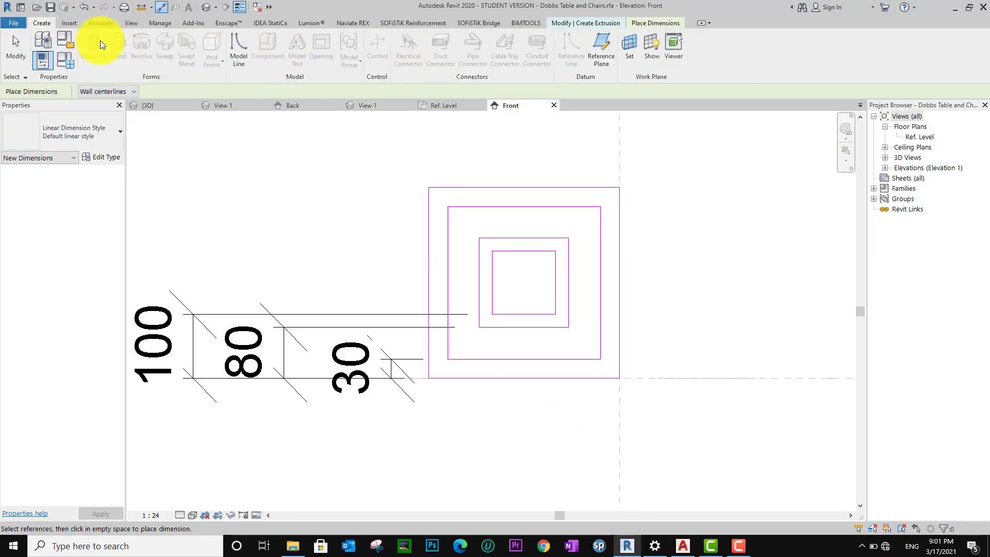
key(Escape)
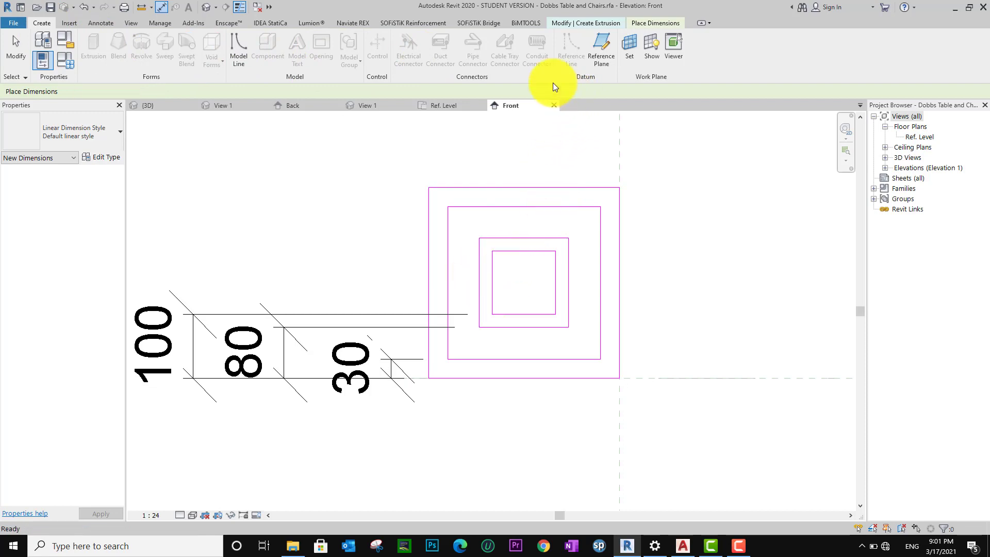
click(407, 36)
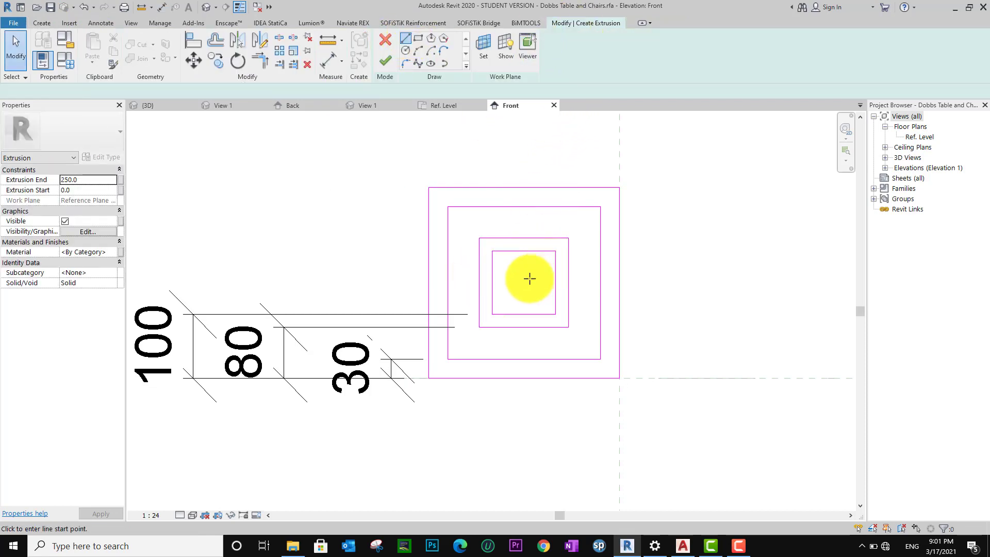
click(478, 284)
click(479, 283)
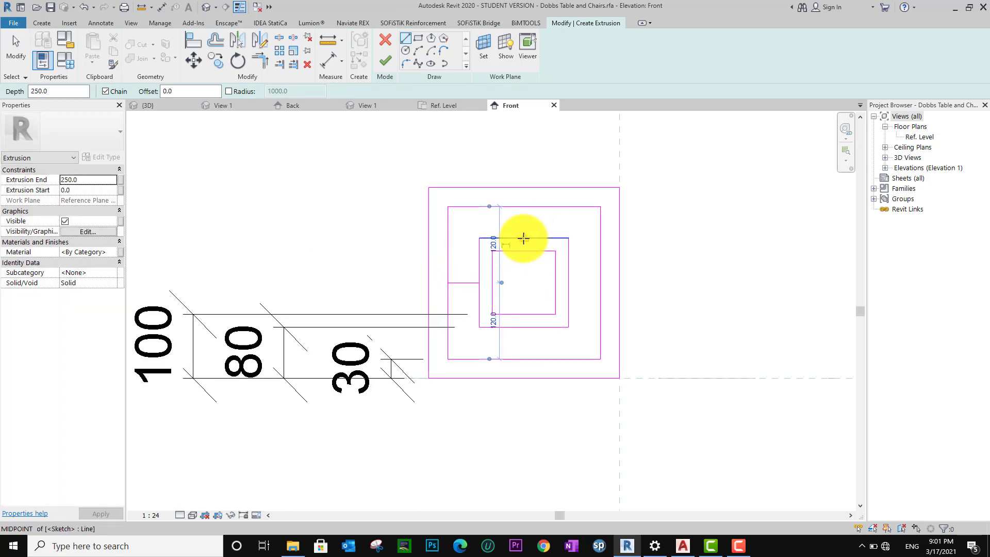
key(Escape)
key(Escape)
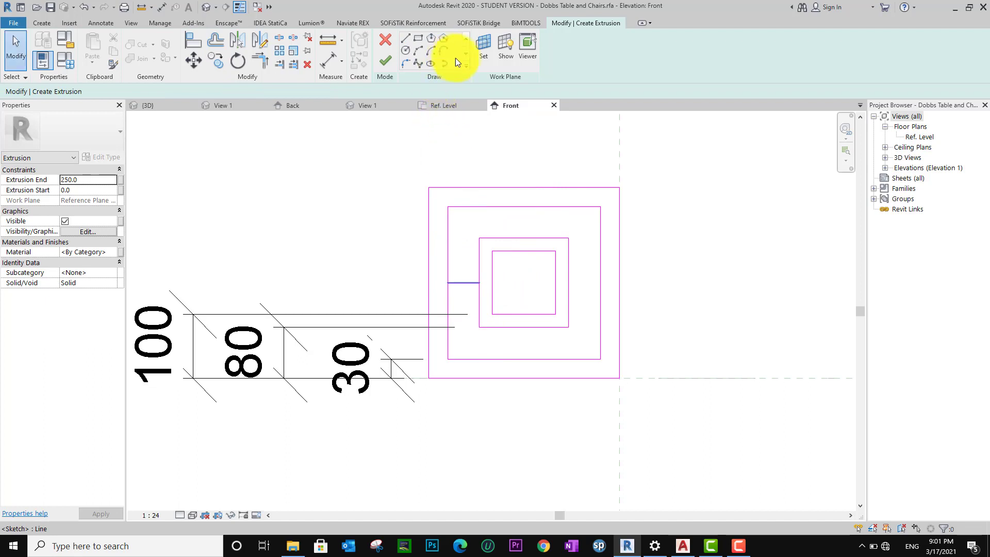
- Offset the horizontal connecting line by 10 above and below with Pick Lines, and delete the original middle line
click(465, 66)
click(427, 67)
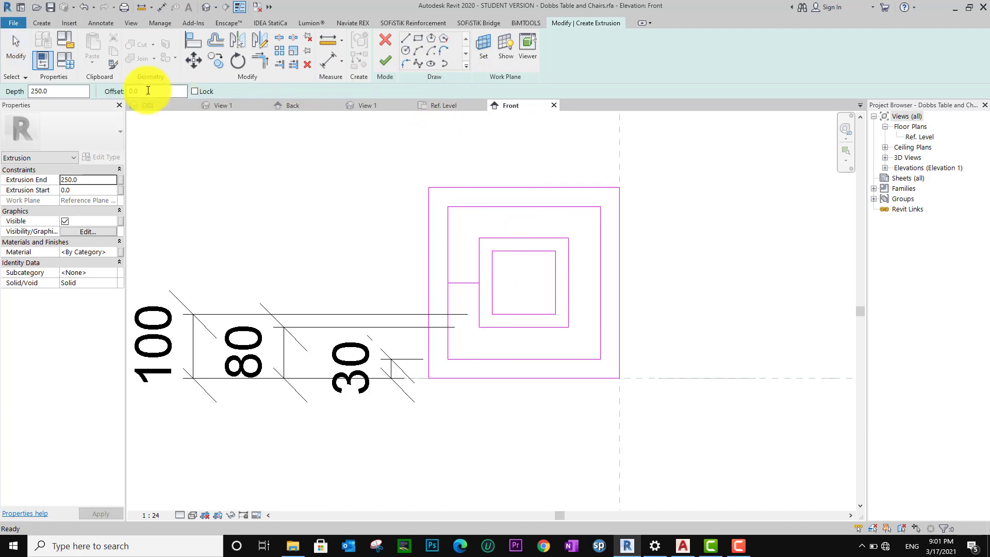
drag(159, 91, 89, 91)
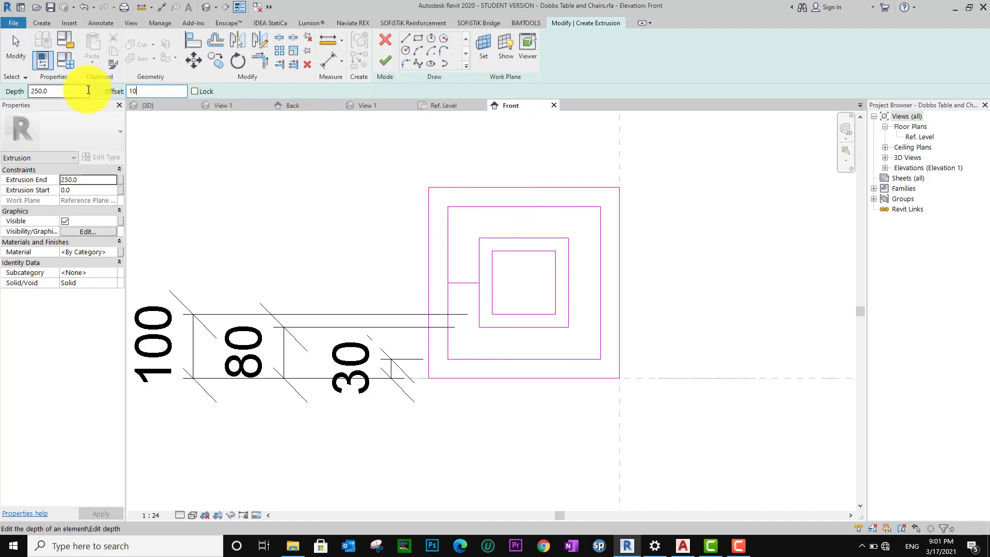
key(Return)
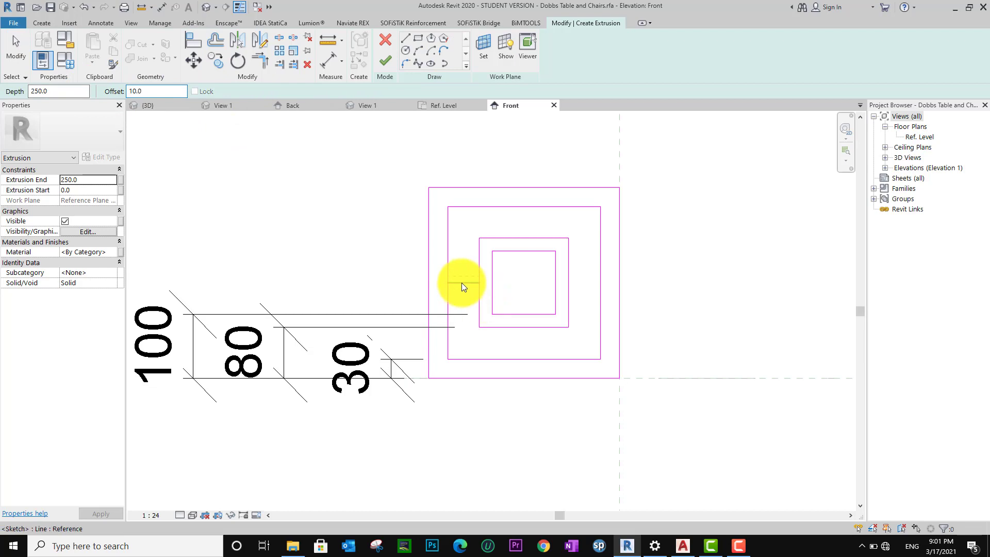
click(462, 291)
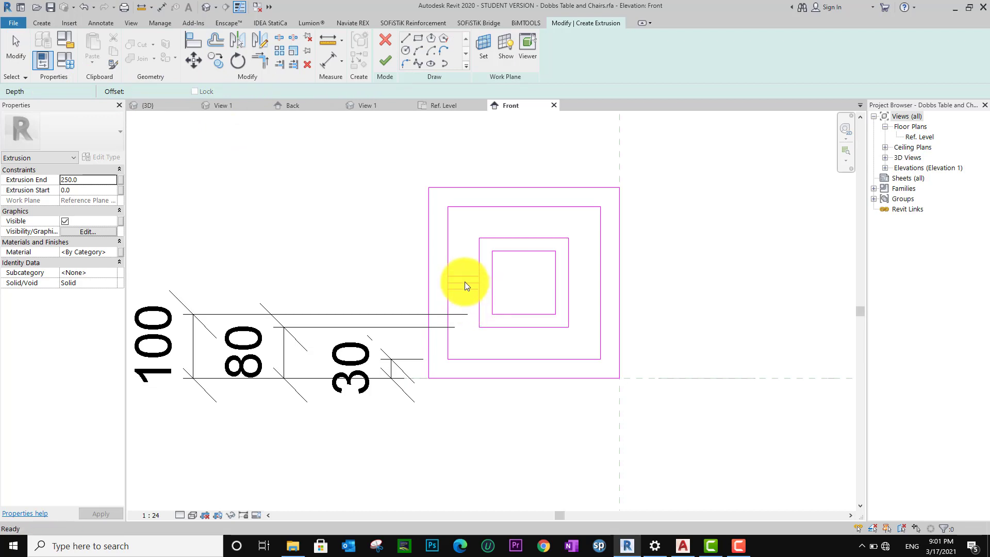
key(Escape)
- Mirror the two left connecting lines to the opposite side about a vertical axis drawn through the squares' centre
scroll(464, 285, up, 2)
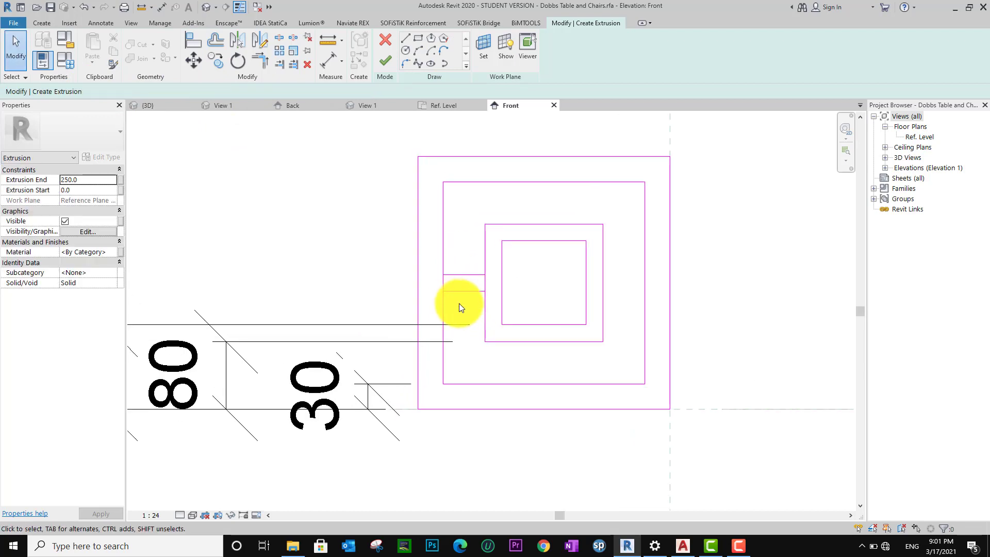
click(449, 274)
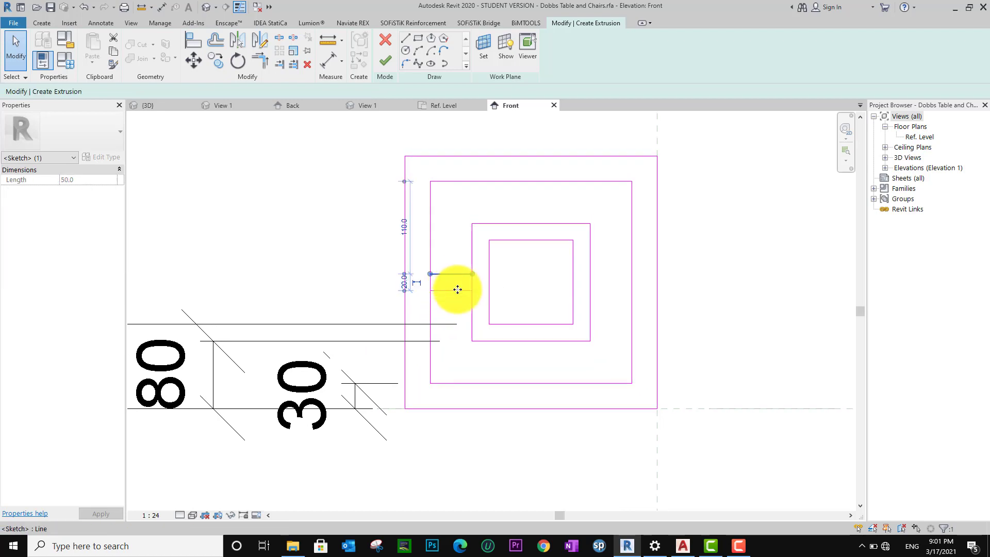
ctrl+click(458, 292)
middle_drag(521, 294, 462, 294)
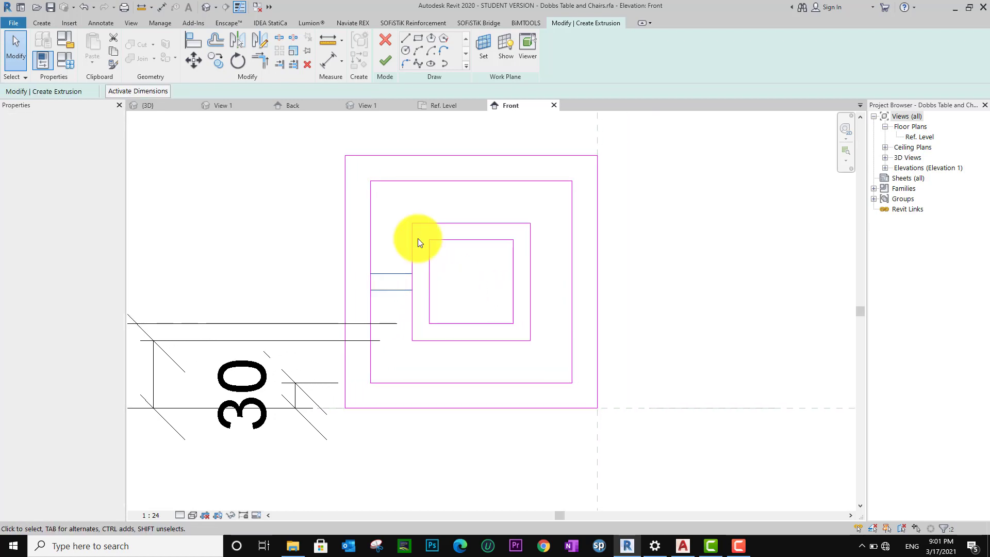
click(258, 42)
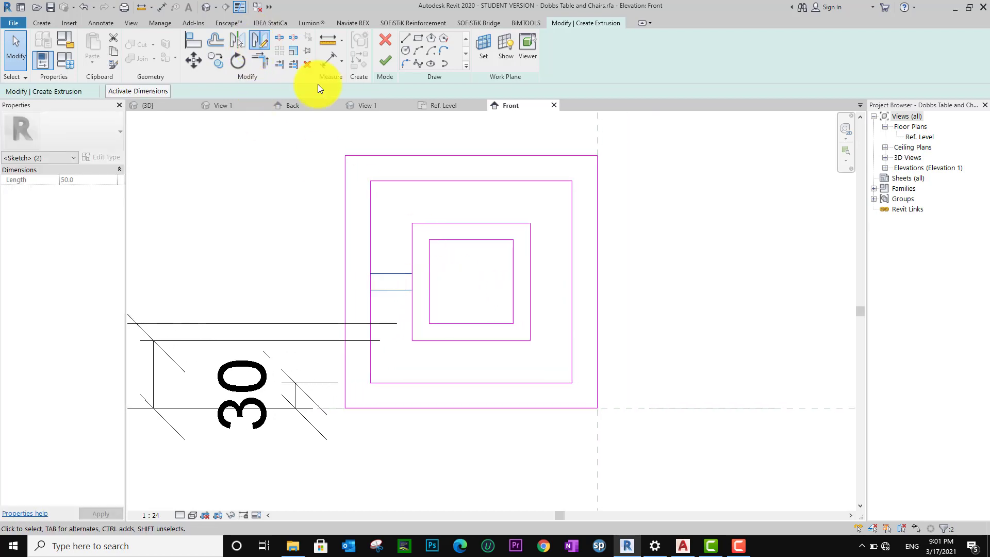
click(471, 240)
click(472, 287)
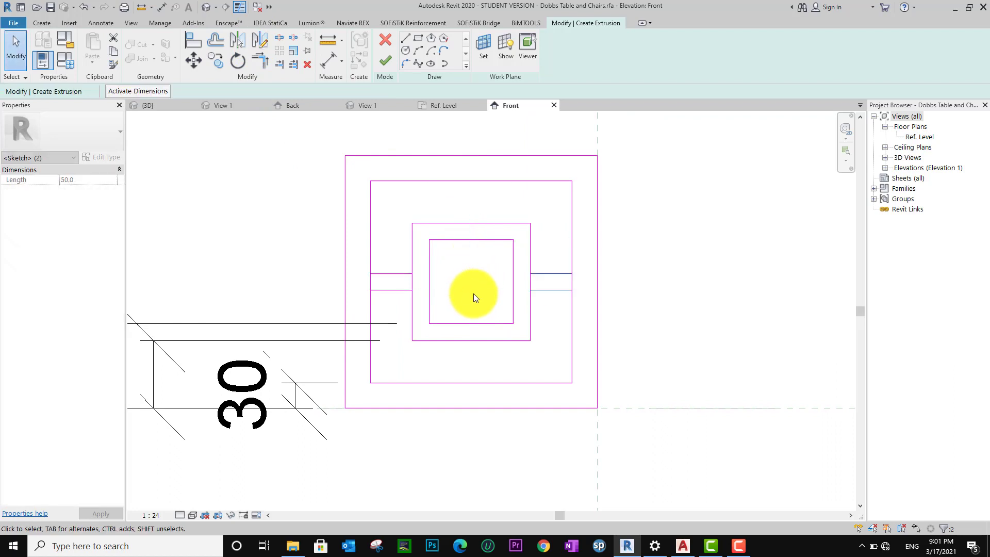
middle_drag(473, 293, 451, 292)
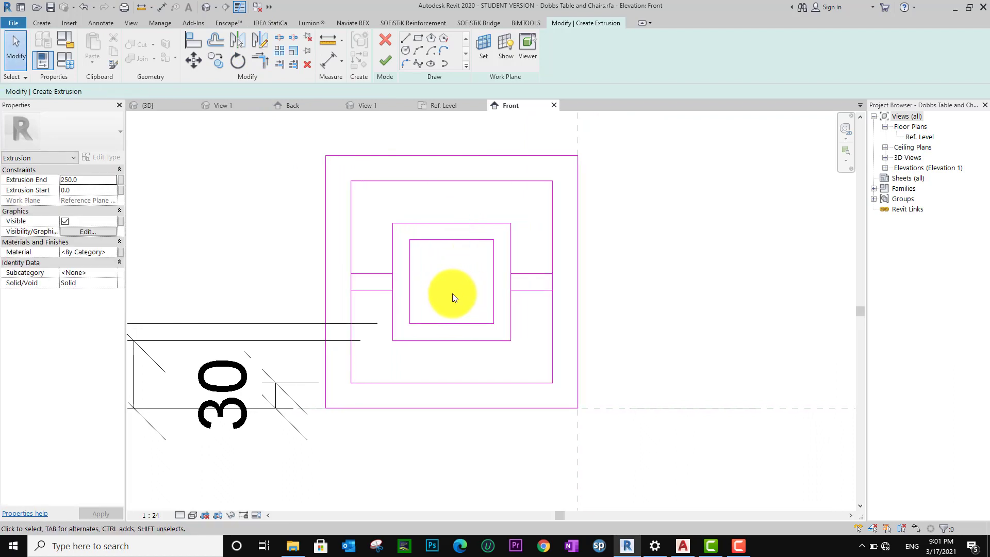
key(s)
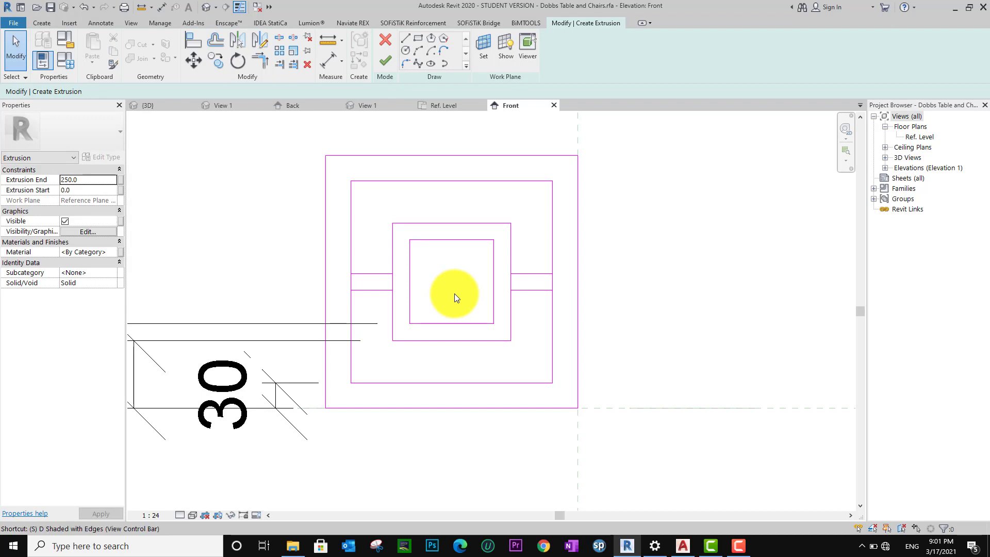
- Split the second square's left and right edges at their midpoints and trim them into corners with the horizontal connecting lines
key(l)
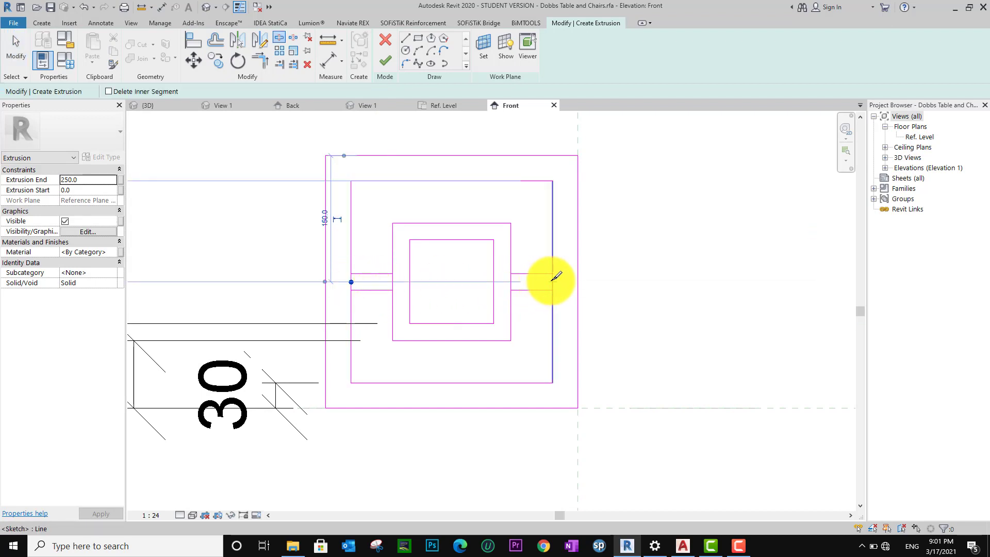
key(Escape)
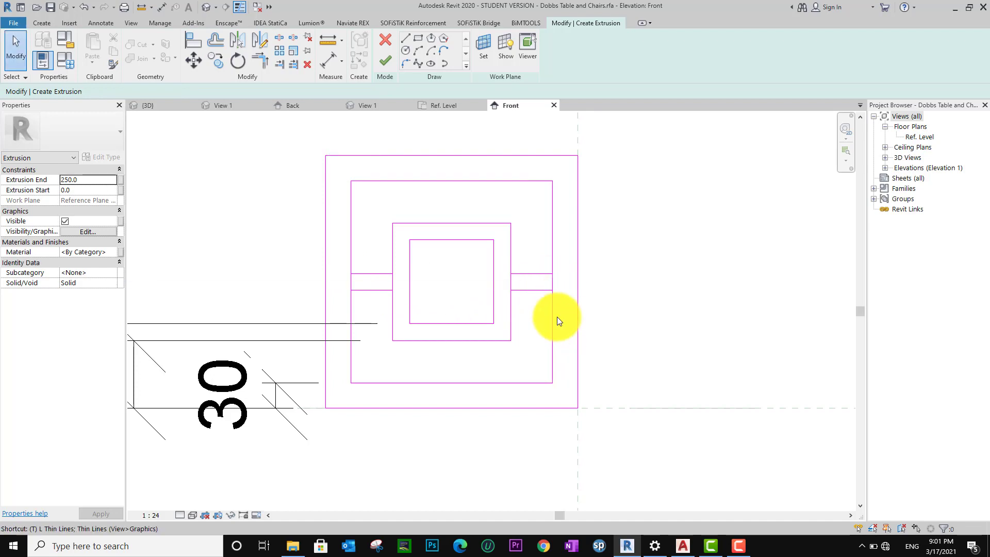
key(r)
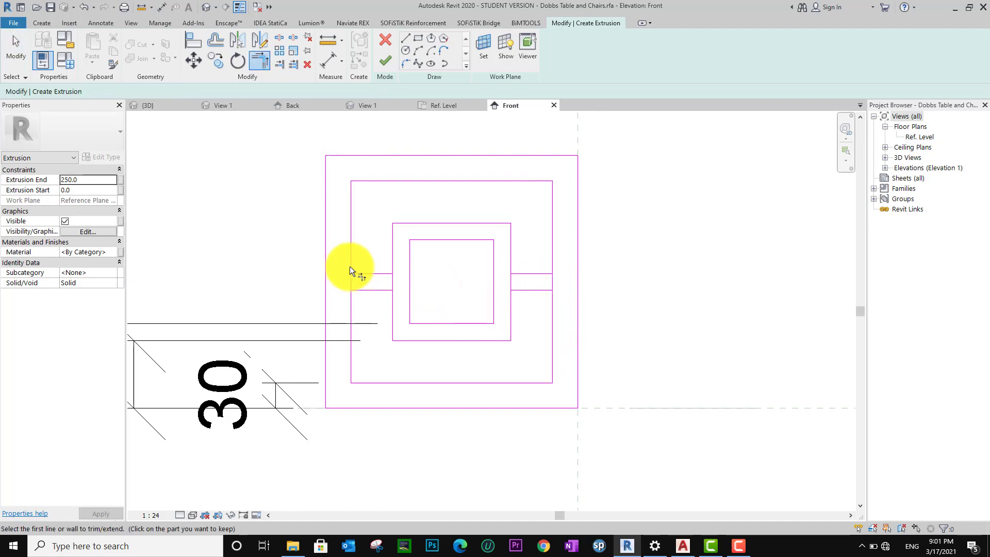
click(355, 274)
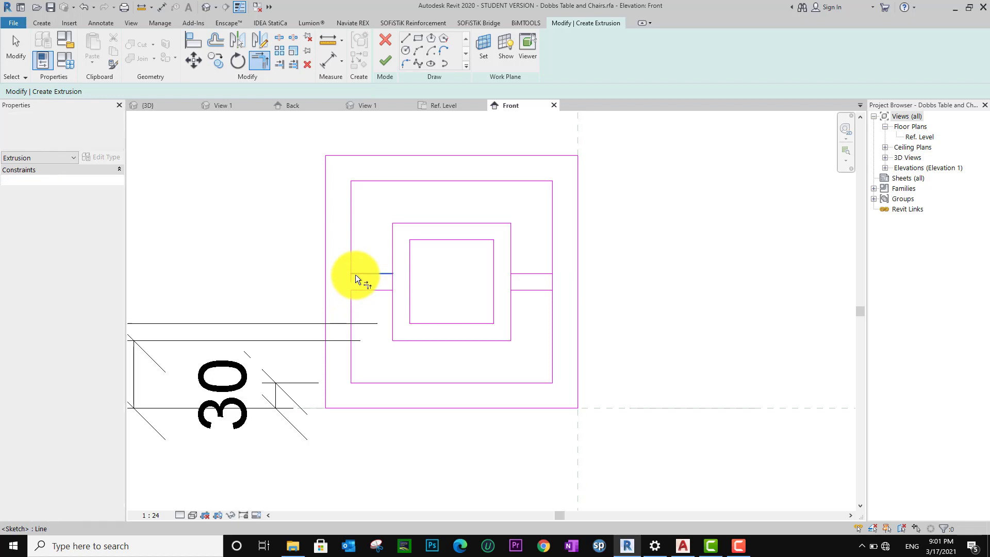
click(351, 268)
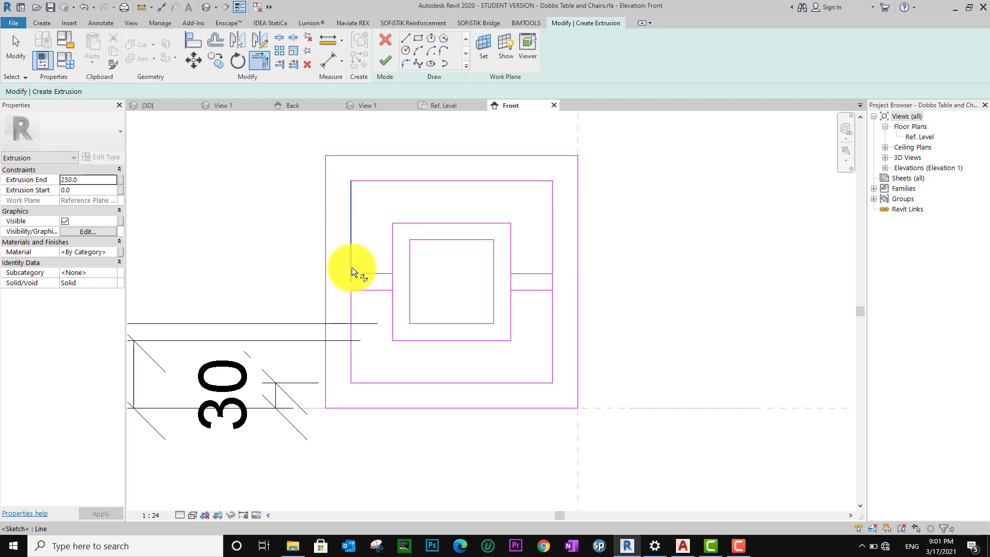
click(548, 273)
click(552, 267)
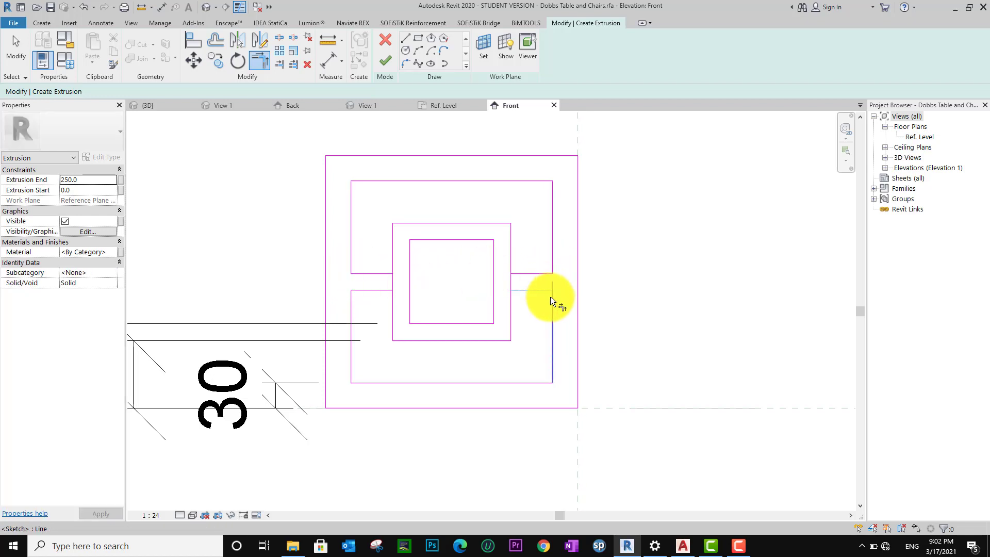
click(550, 295)
middle_drag(539, 312, 555, 325)
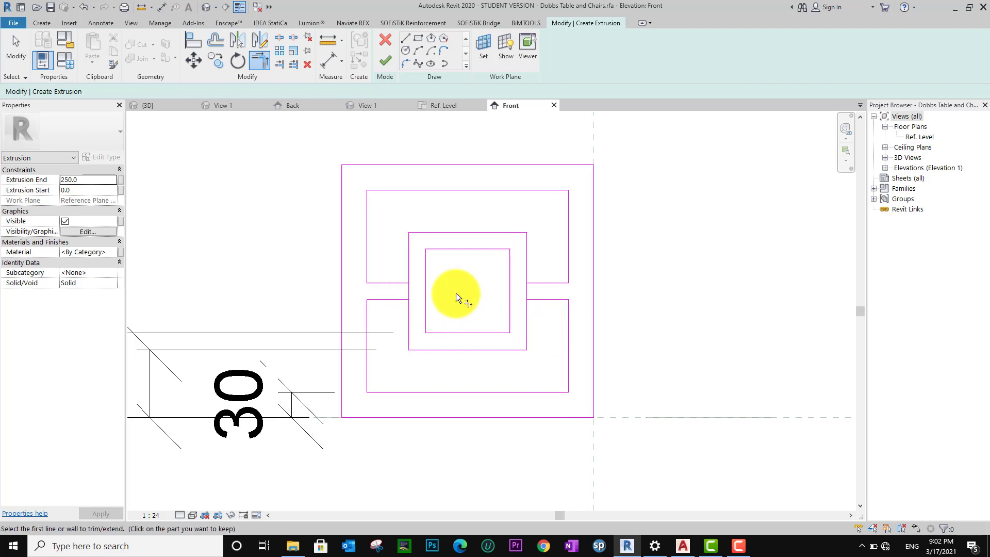
middle_drag(509, 299, 509, 316)
- Split the third square's left and right edges at their midpoints and trim them to the horizontal connecting lines
key(Escape)
key(s)
key(s)
key(l)
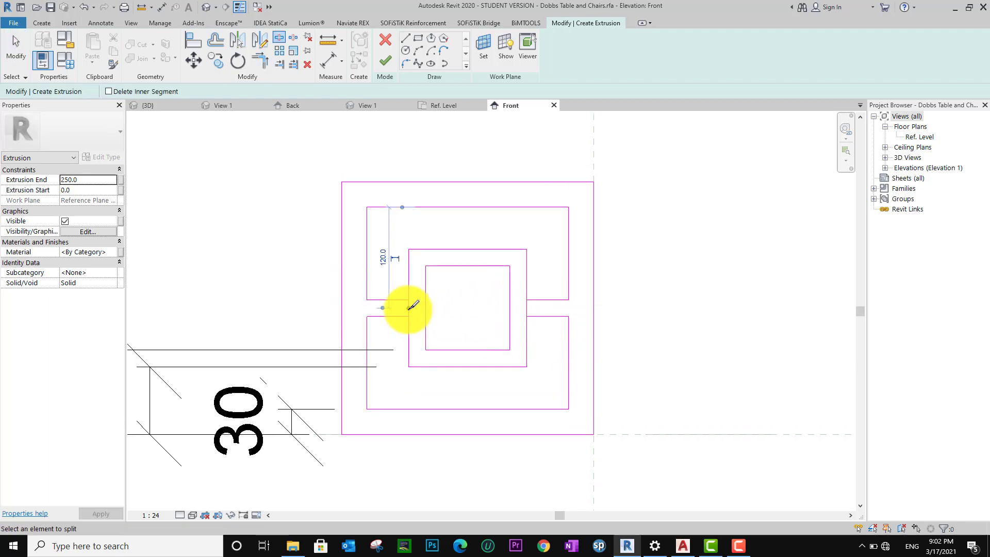
key(Escape)
click(529, 308)
key(t)
key(r)
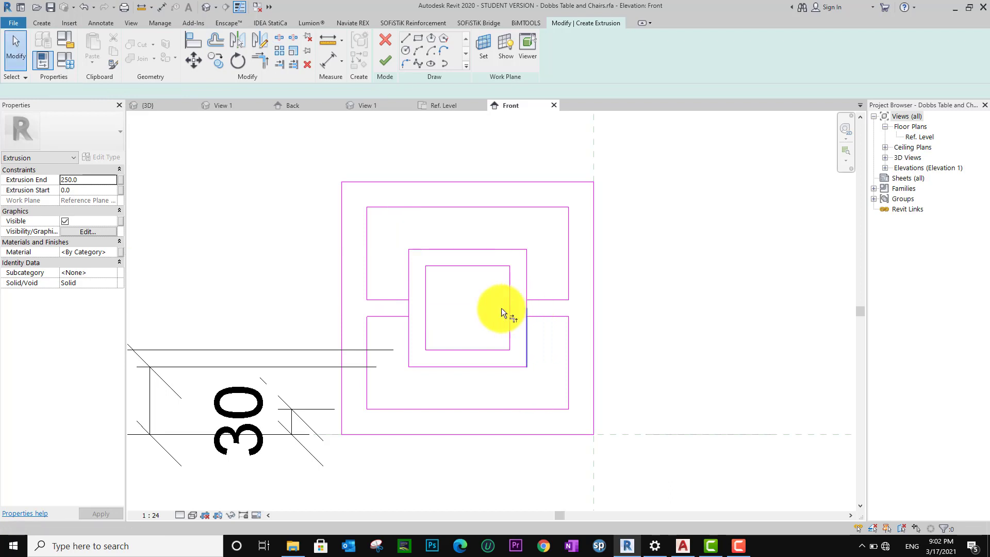
click(398, 296)
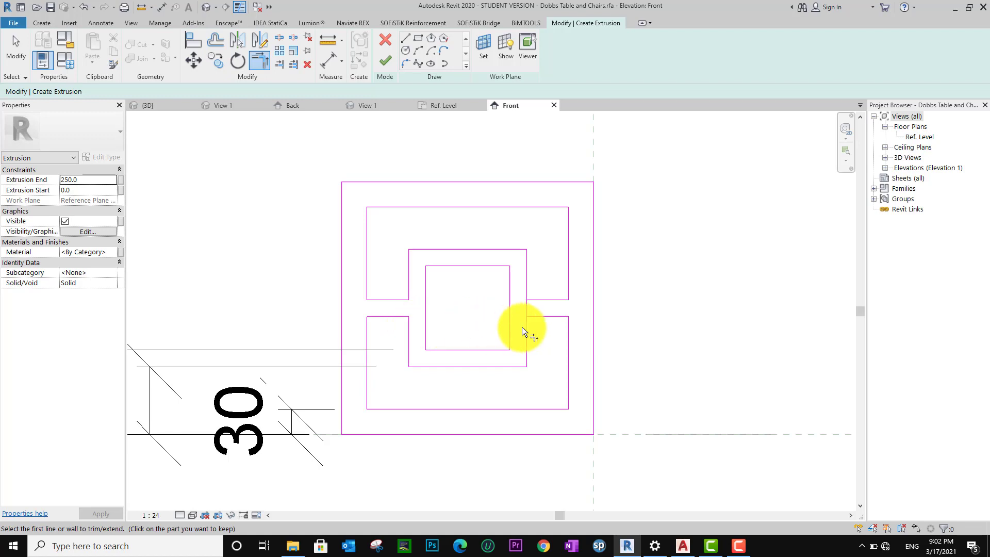
click(535, 299)
click(526, 292)
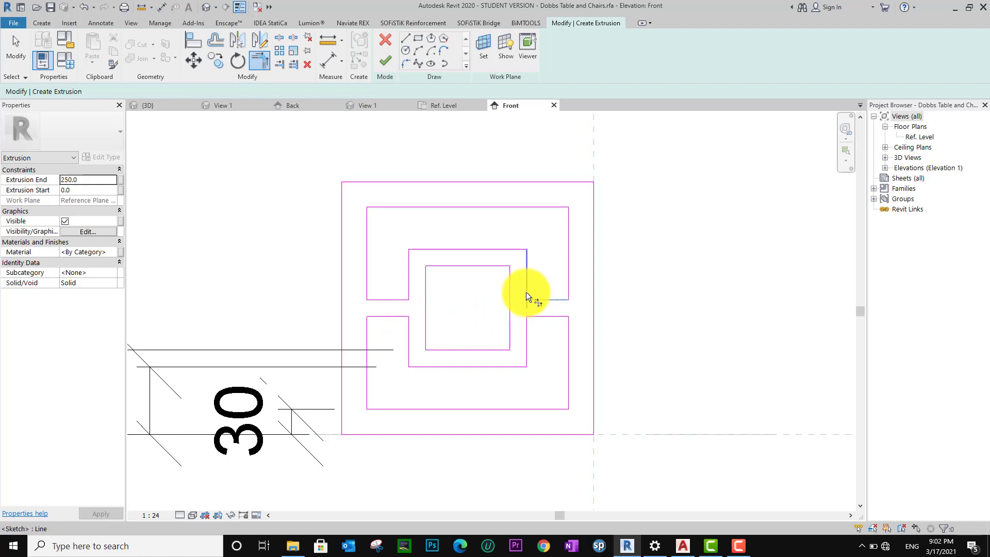
scroll(535, 258, down, 1)
middle_drag(545, 249, 551, 271)
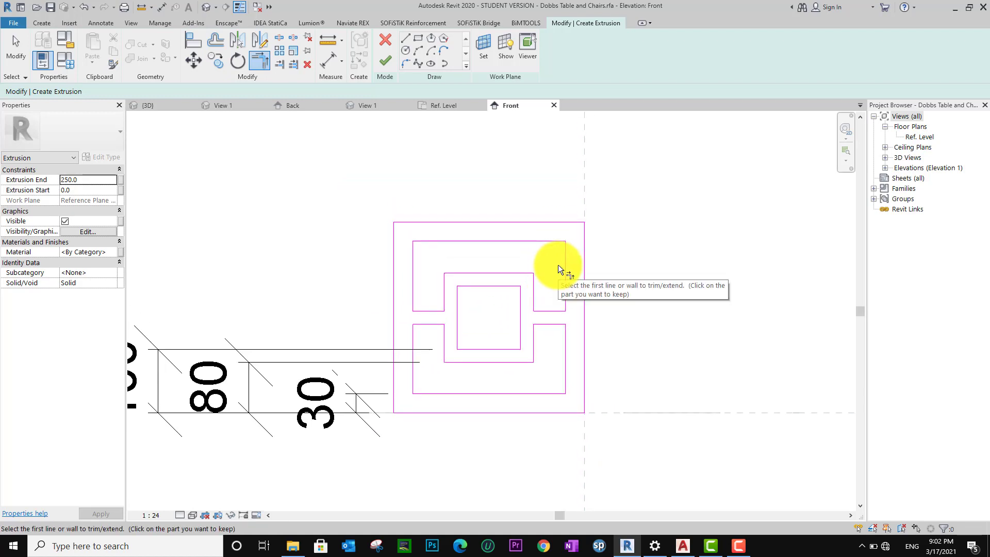
key(Escape)
key(Escape)
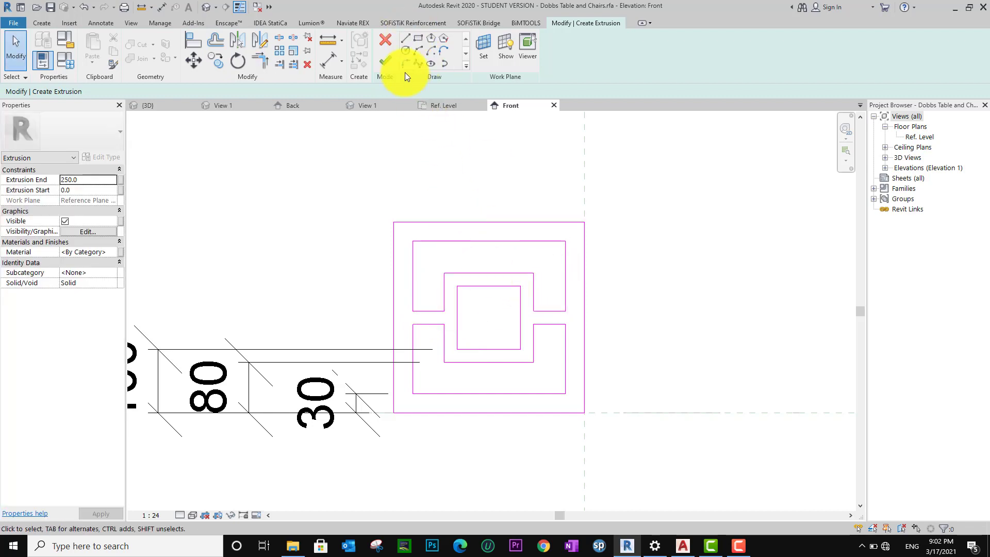
- Sketch a vertical line connecting the top-edge midpoints of the second and third squares
click(405, 34)
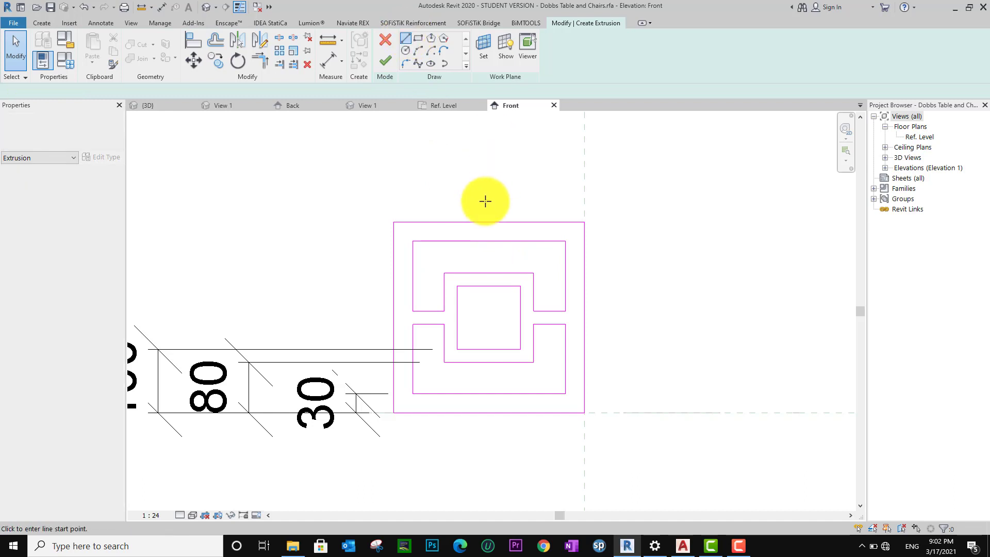
click(489, 241)
click(489, 274)
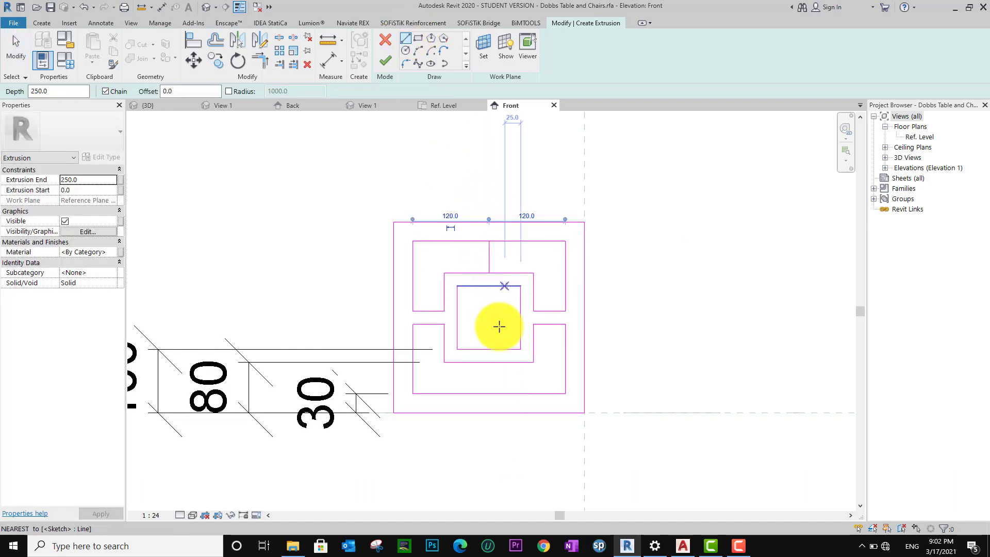
key(Escape)
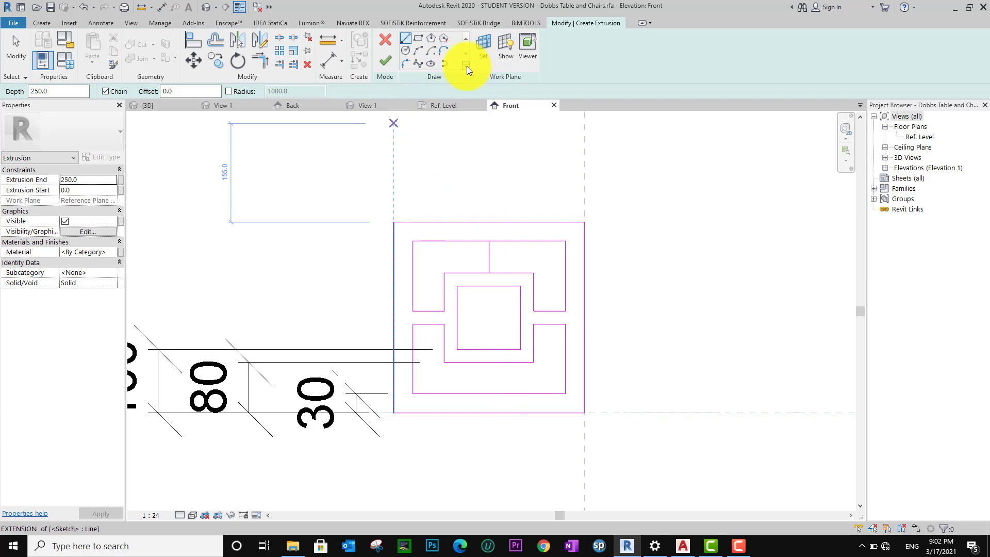
- Offset the vertical connecting line by 10 to both sides with Pick Lines, and delete the original middle line
click(466, 66)
click(407, 78)
drag(159, 89, 82, 89)
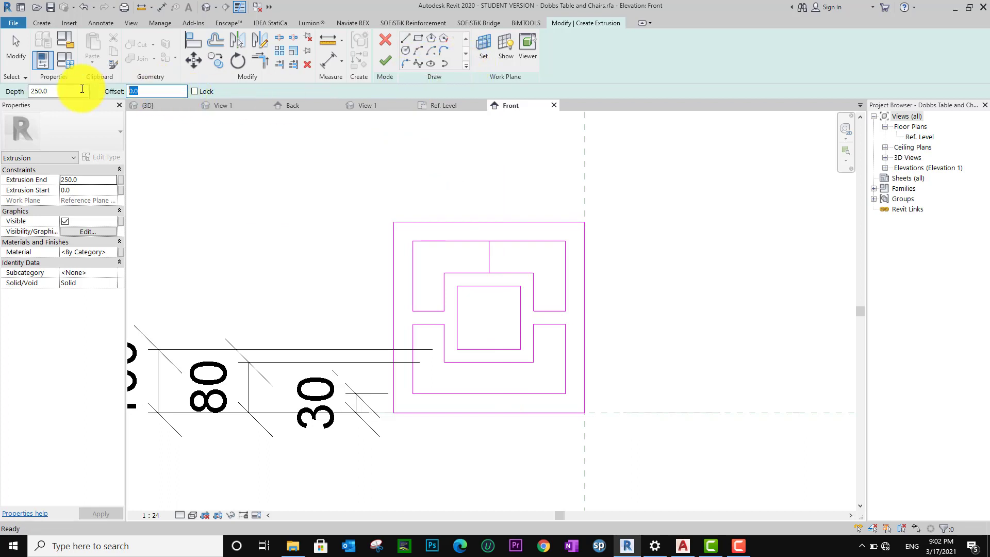
text(10)
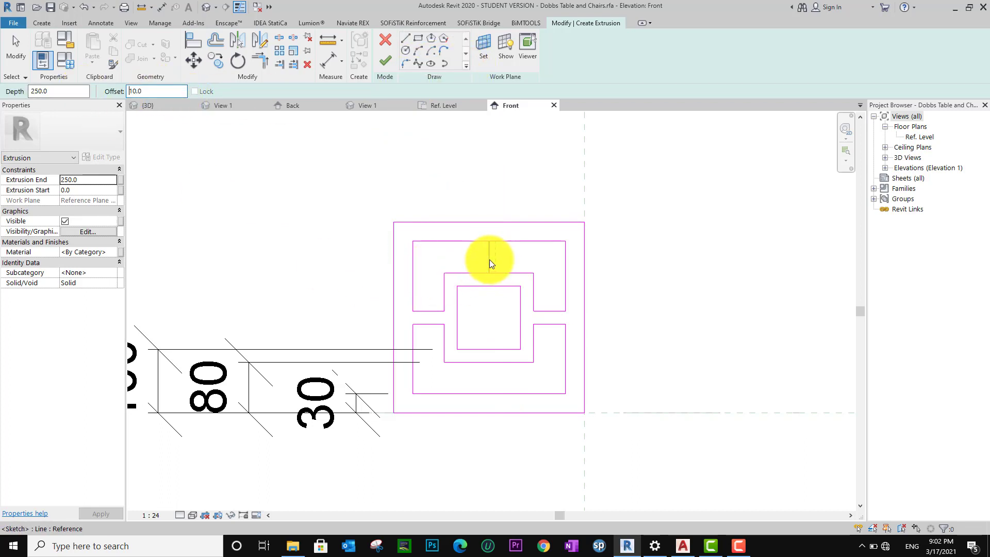
click(489, 260)
click(487, 259)
key(Escape)
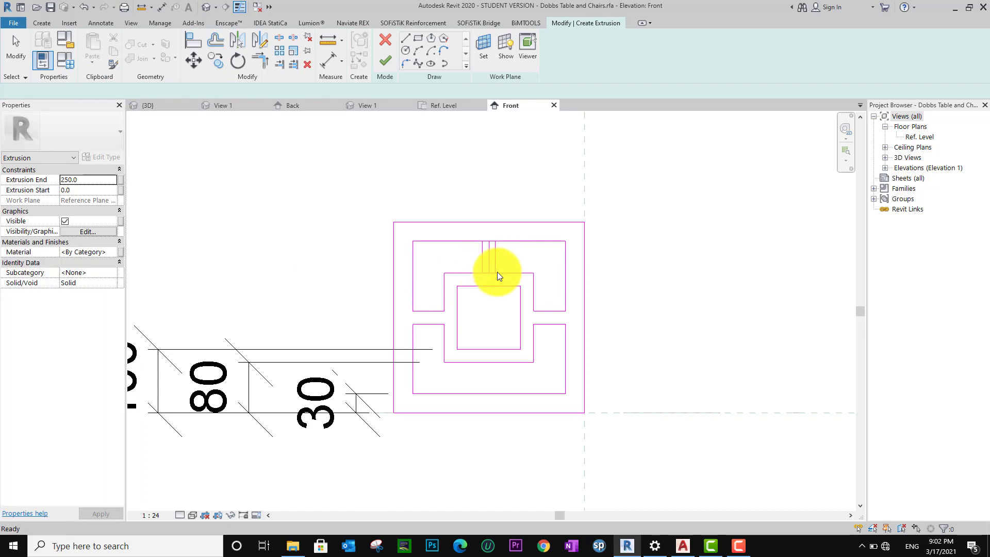
key(Escape)
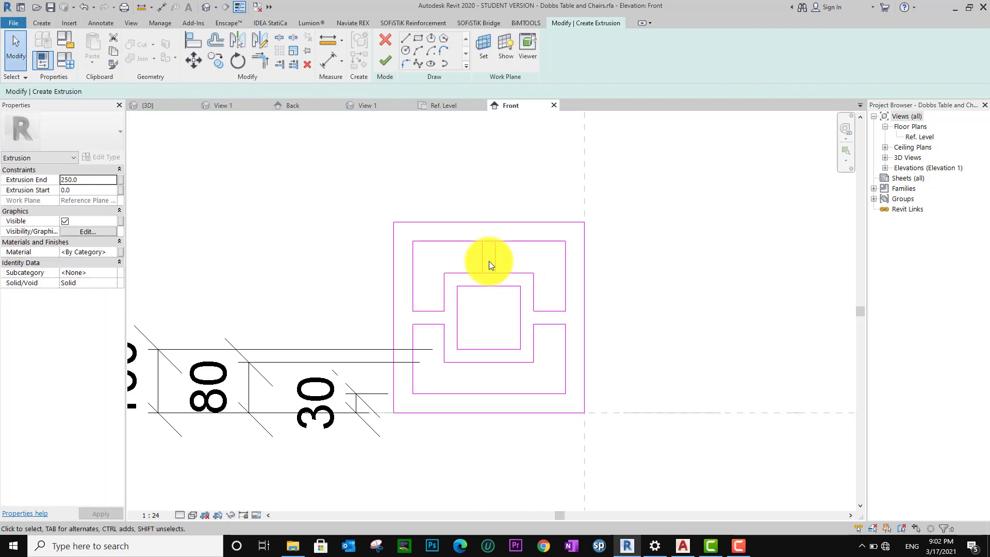
- Split the top edges of the second and third squares at their midpoints and trim them to the two vertical connecting lines
key(s)
key(l)
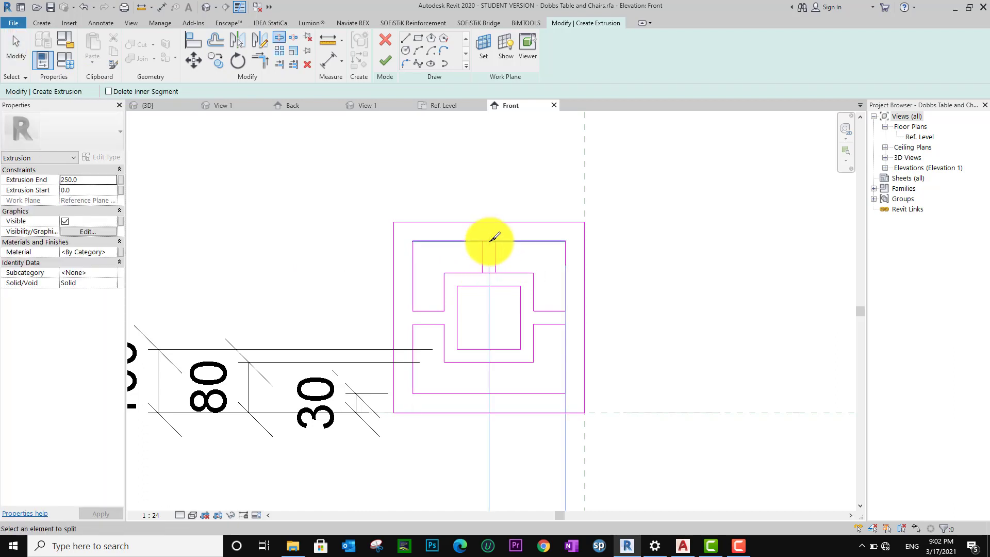
click(490, 272)
key(t)
key(r)
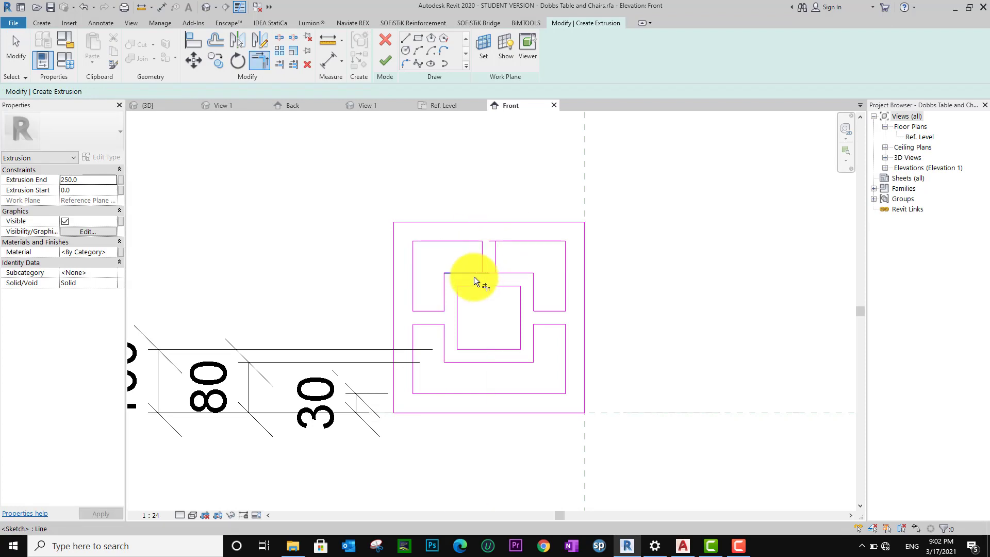
click(498, 263)
click(500, 241)
middle_drag(508, 316, 507, 290)
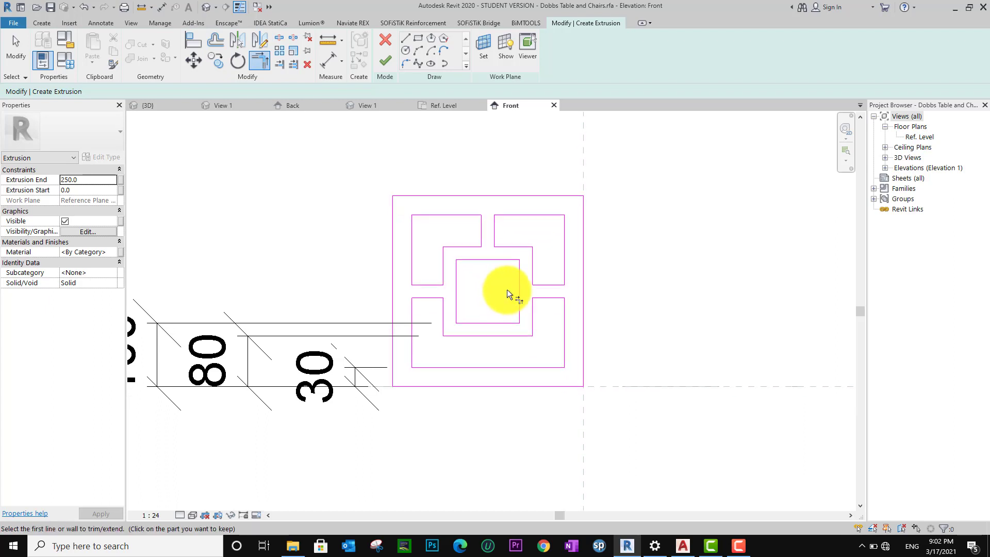
key(Escape)
key(Escape)
- Mirror the two upper vertical connecting lines to the lower side about a horizontal axis drawn through the squares' centre
drag(506, 227, 472, 232)
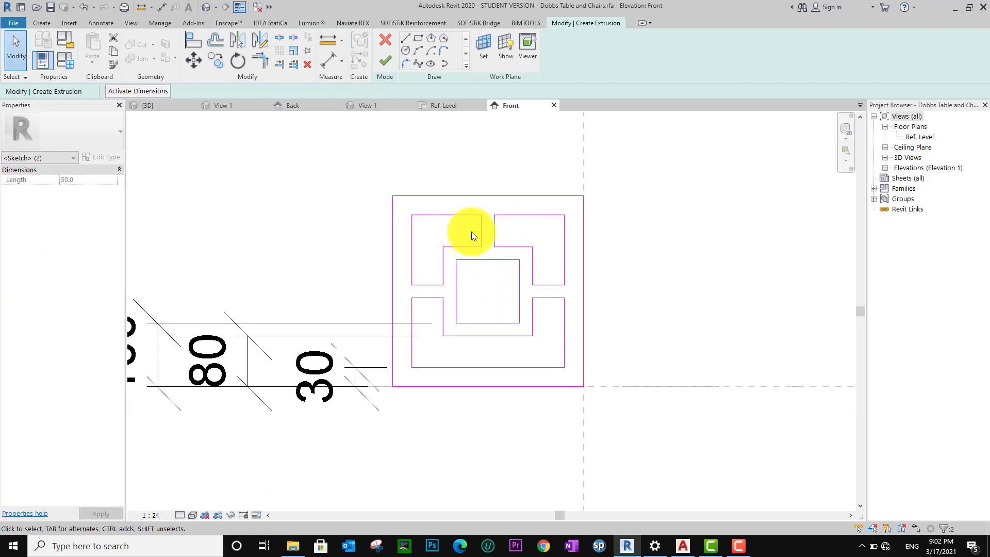
click(261, 41)
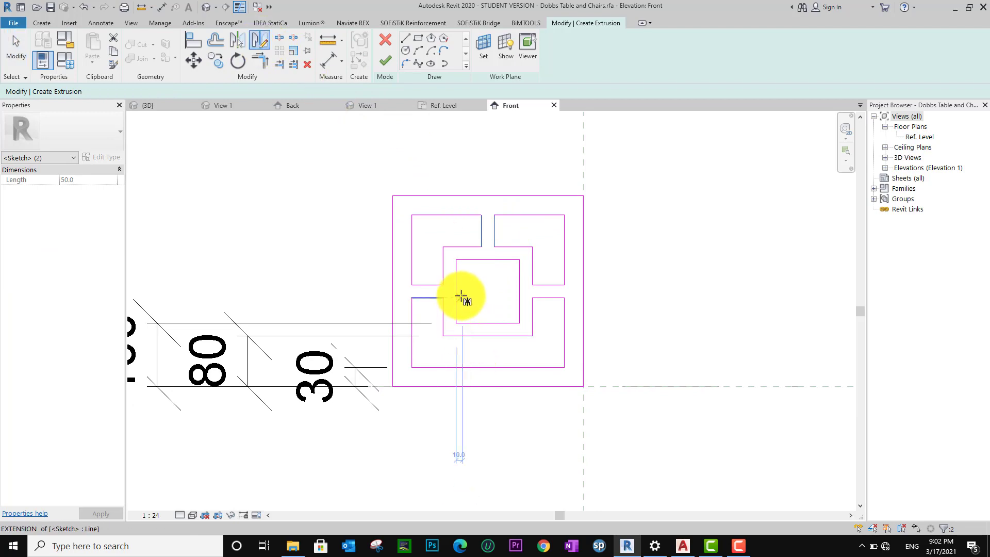
click(497, 292)
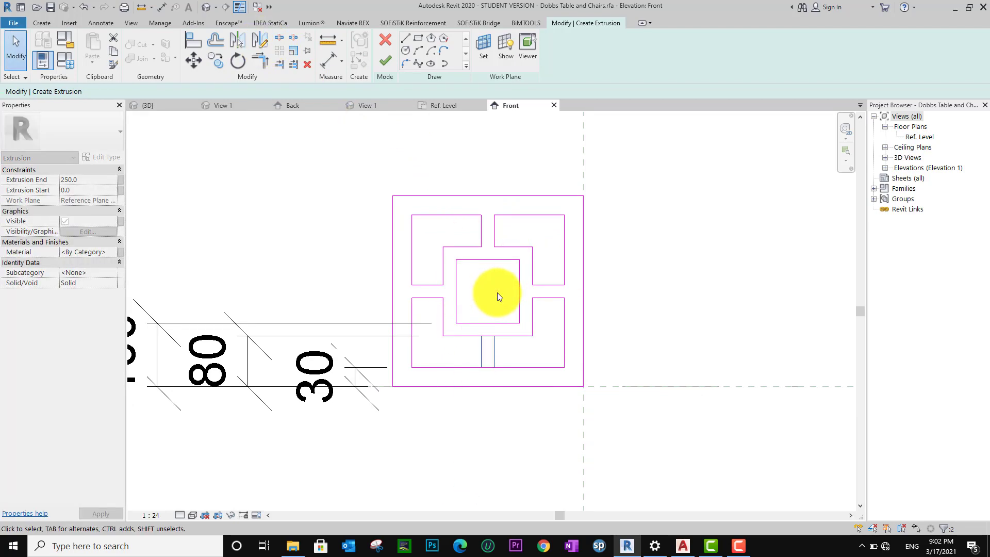
click(544, 342)
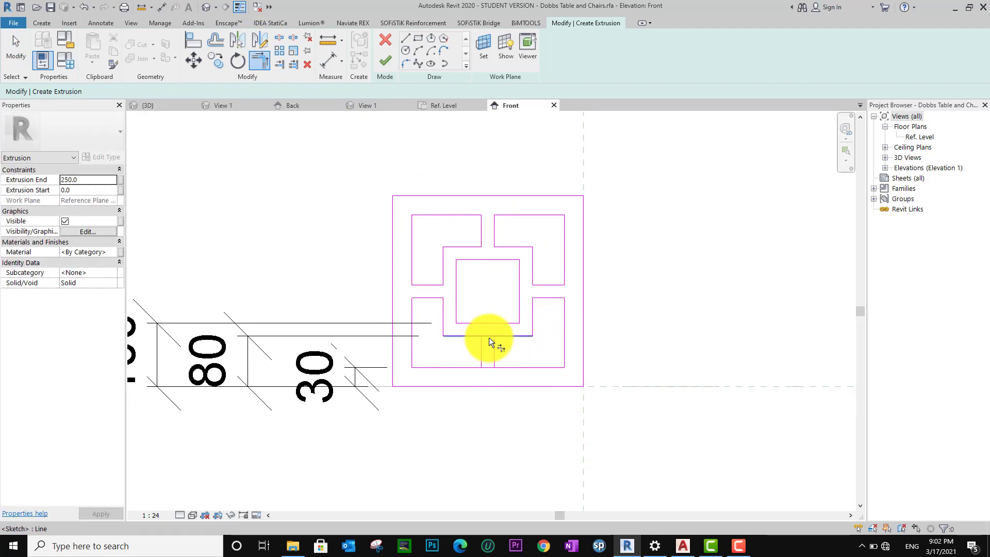
- Split the third square's bottom edge at its midpoint and trim both halves to the lower vertical connecting lines
key(s)
key(l)
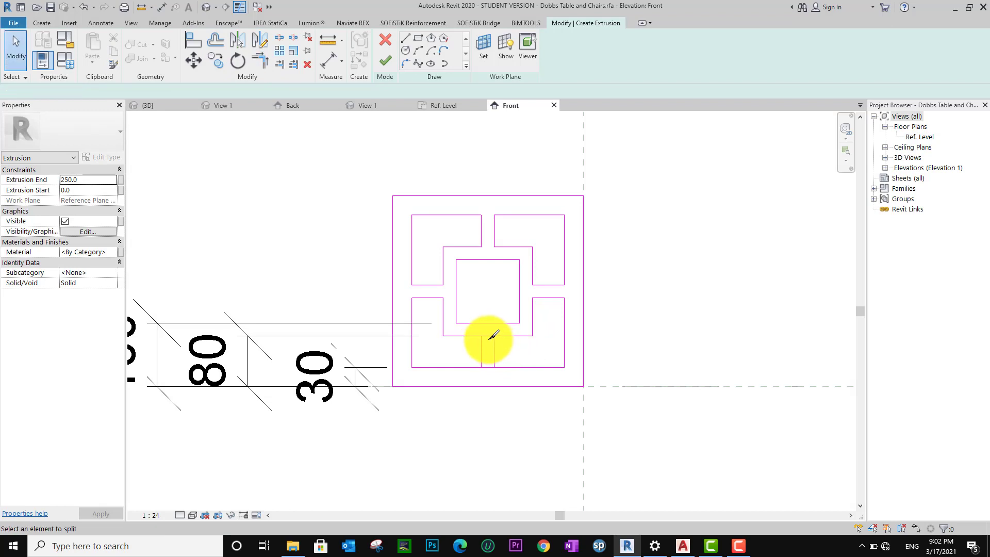
click(488, 338)
key(Escape)
key(t)
key(r)
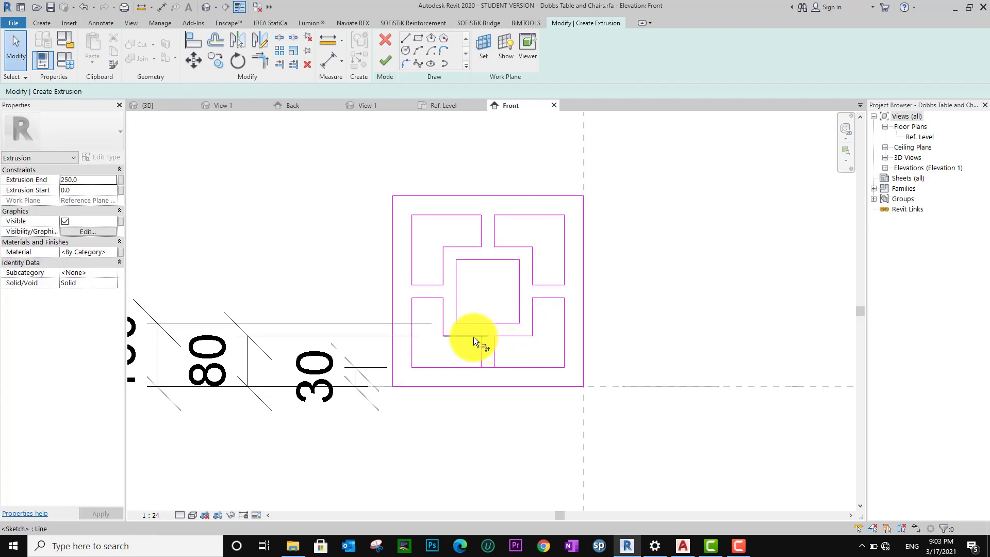
click(472, 337)
click(496, 341)
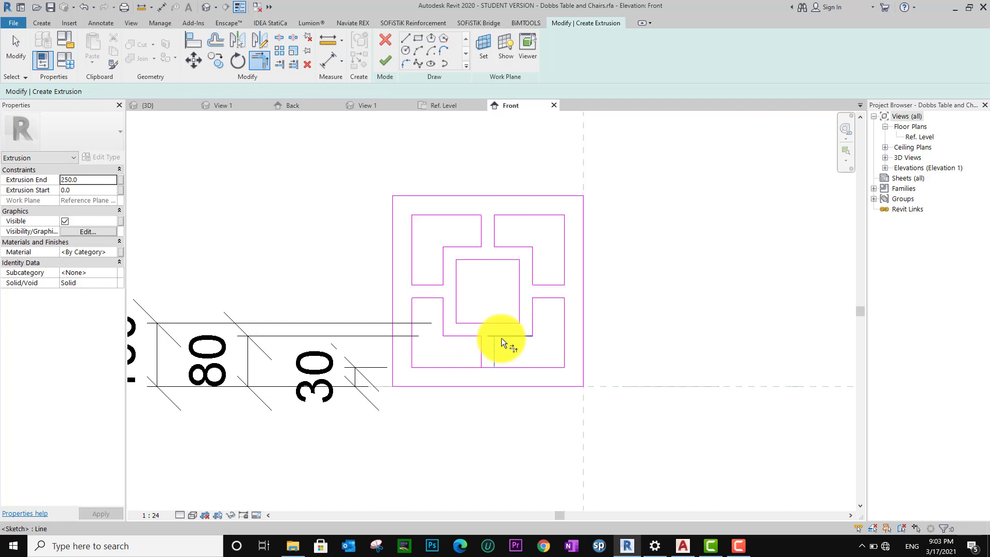
click(501, 337)
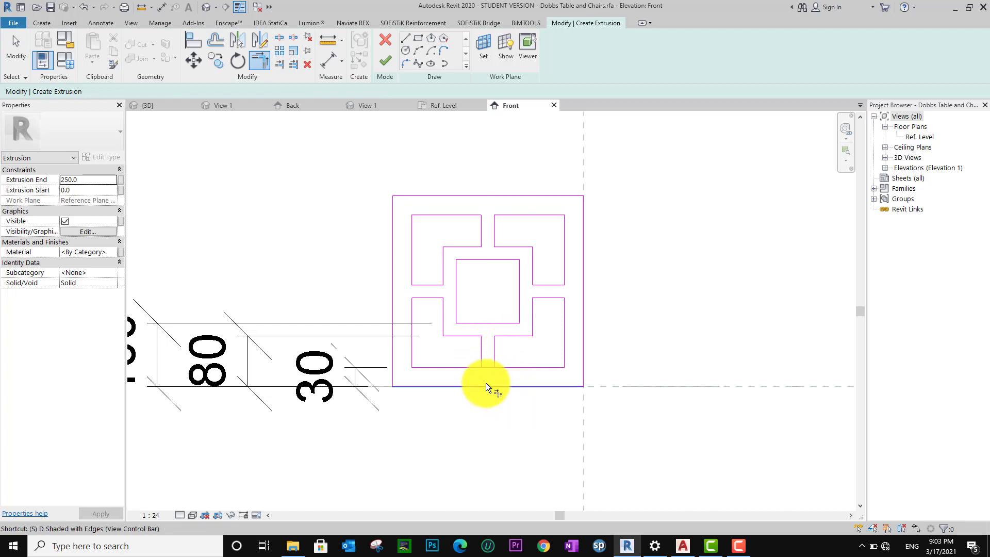
- Split the second square's bottom edge between the lower vertical connecting lines and trim both halves into corners with them
key(s)
key(l)
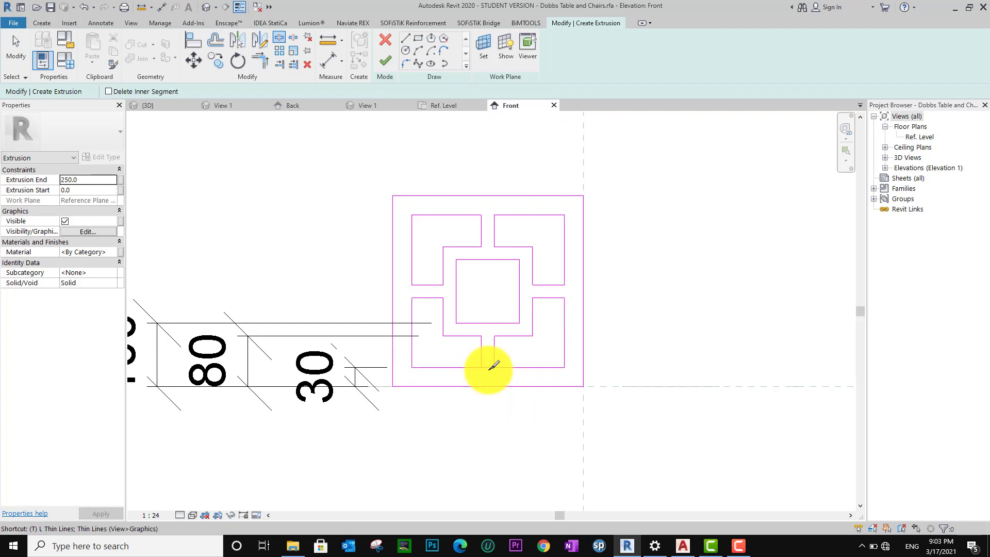
key(r)
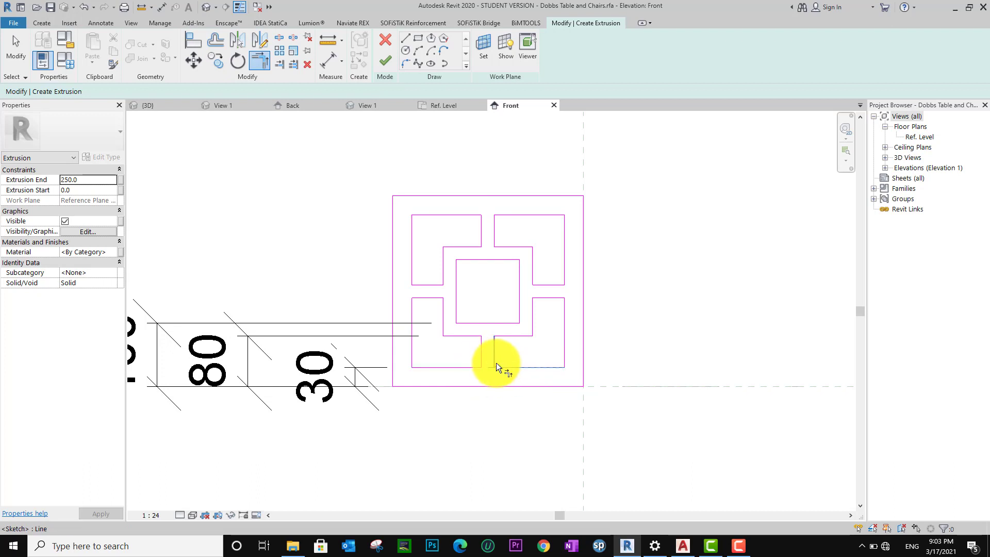
click(494, 362)
scroll(537, 355, down, 1)
middle_drag(546, 363, 587, 387)
scroll(559, 389, down, 1)
key(Escape)
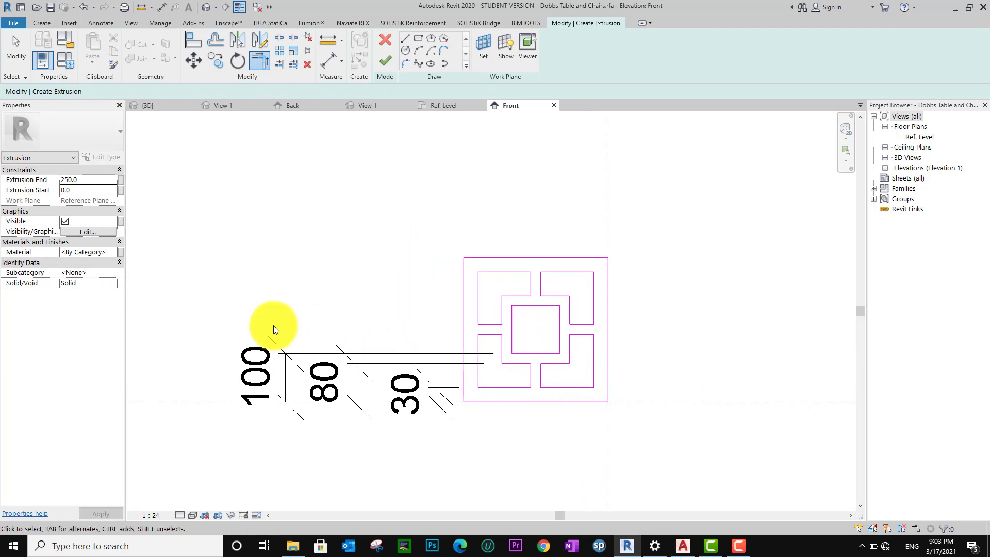
key(Escape)
- Set the end of the brick's extrusion to 100 mm
click(86, 181)
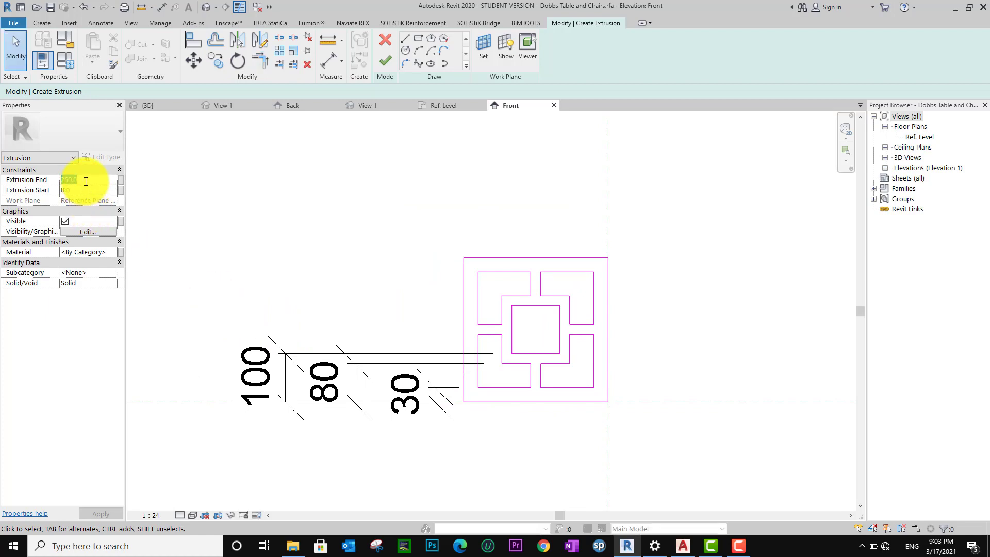
text(10)
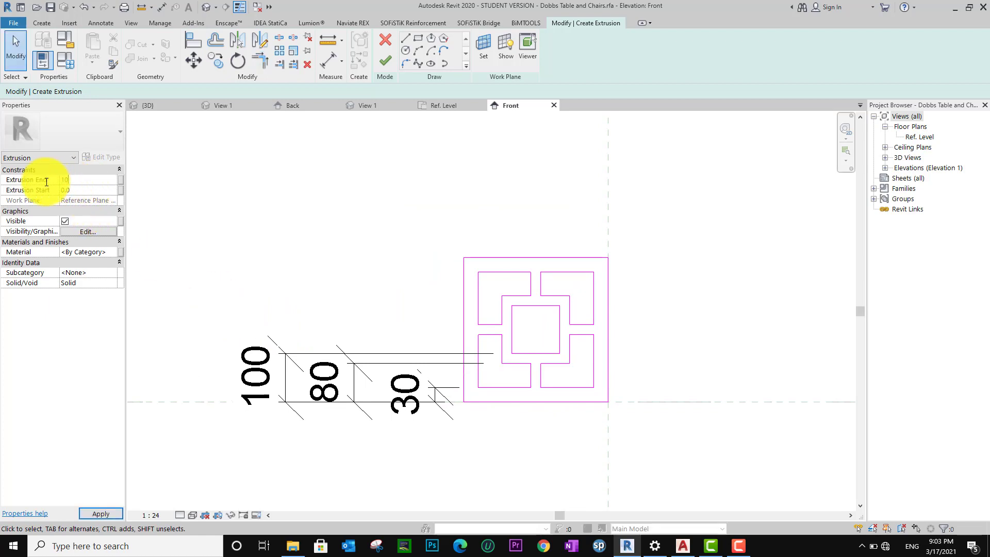
text(0)
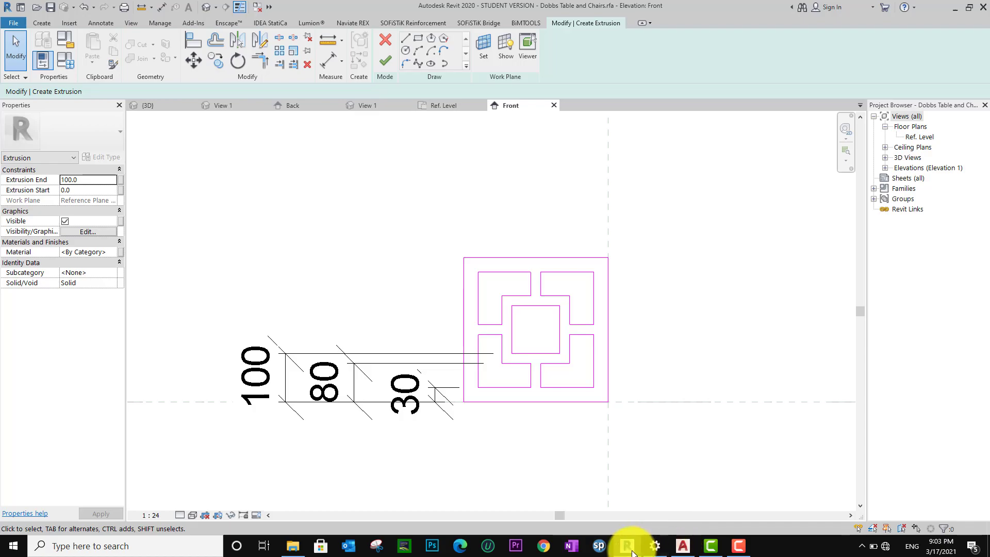
- Switch to AutoCAD to check the brick's dimensioned front and side views, and return to the Revit sketch
click(680, 541)
middle_drag(684, 373, 454, 335)
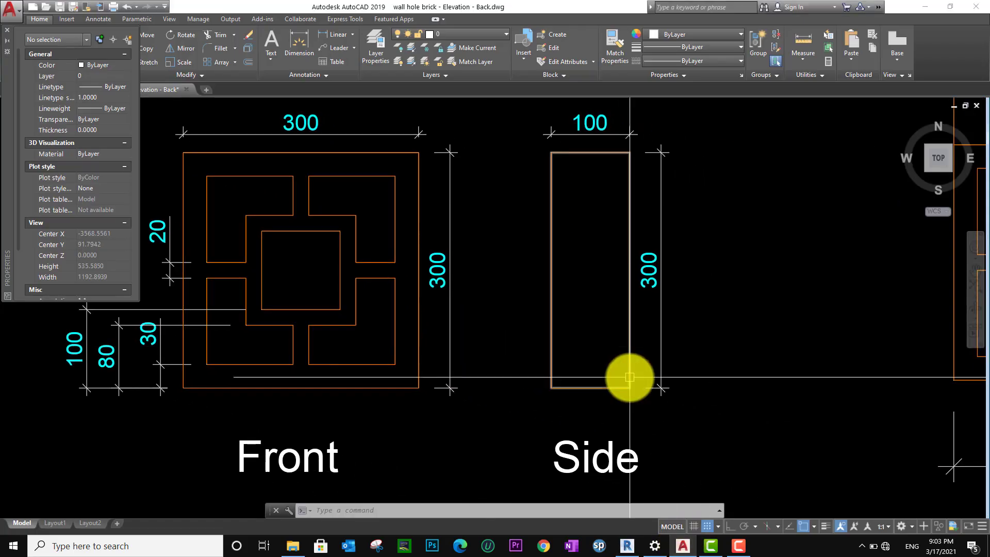
scroll(630, 378, down, 4)
middle_drag(613, 396, 553, 393)
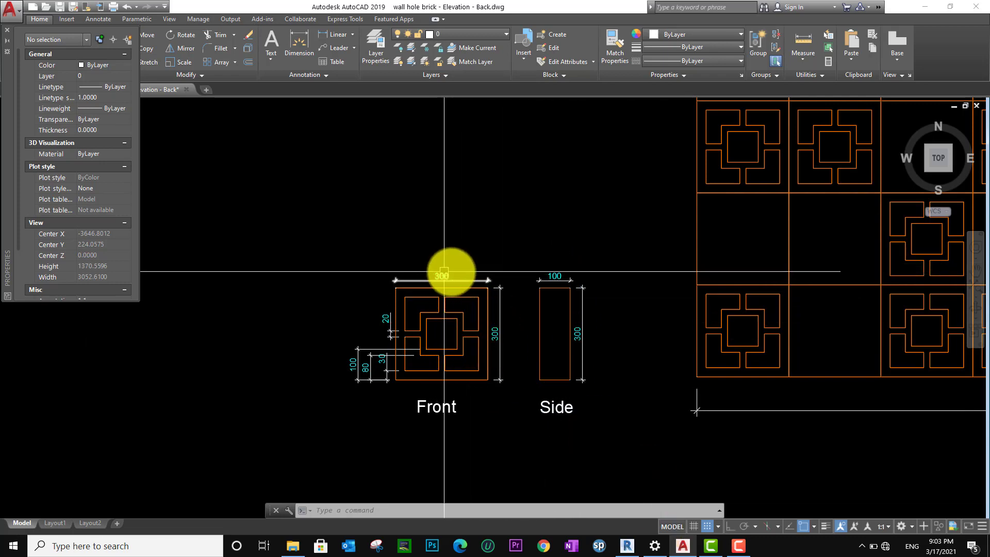
click(626, 543)
middle_drag(550, 477, 555, 476)
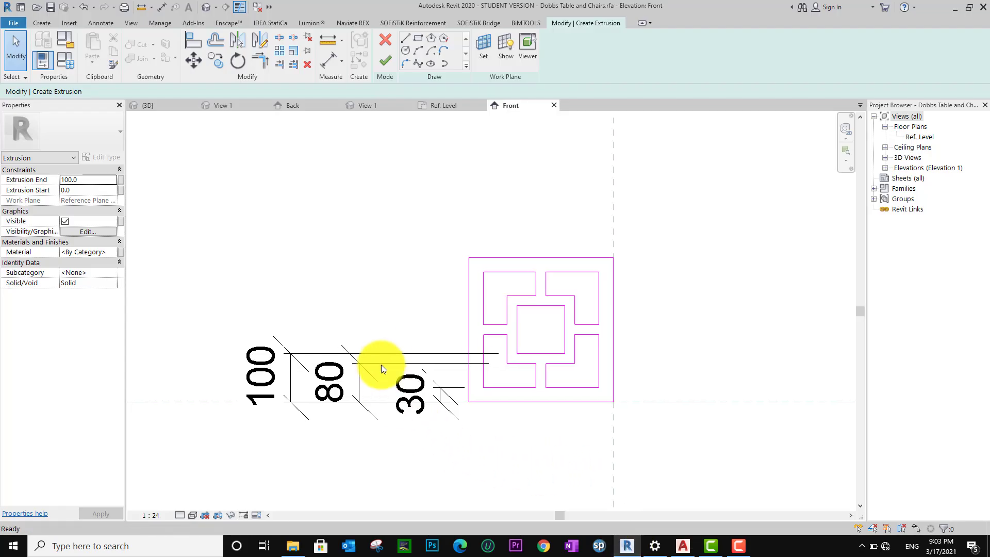
- Delete the 100, 80 and 30 mm dimensions beside the brick profile
click(391, 353)
key(Delete)
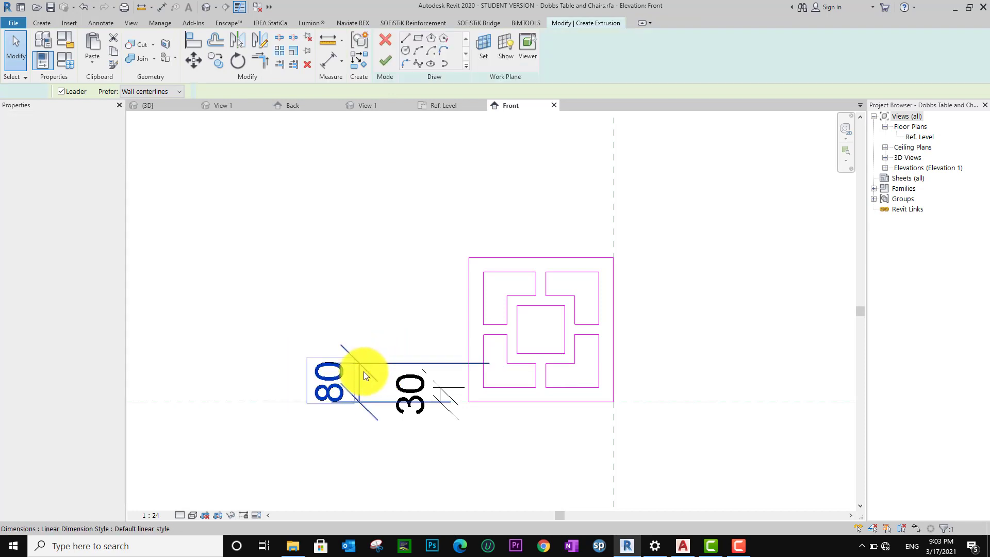
click(358, 373)
key(Delete)
click(431, 392)
key(Delete)
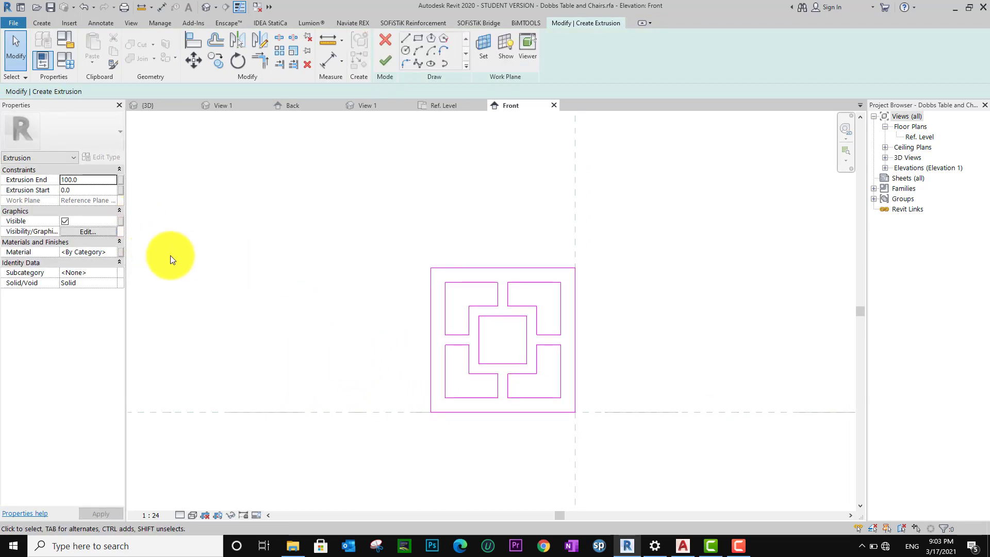
- Create a family type parameter named "materia air wall" and associate the extrusion's material with it
click(122, 252)
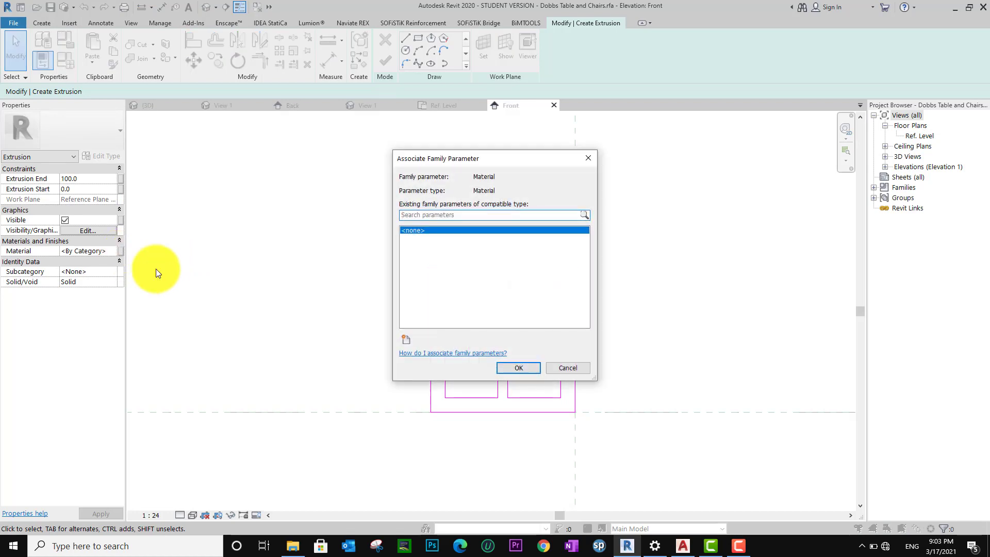
click(406, 340)
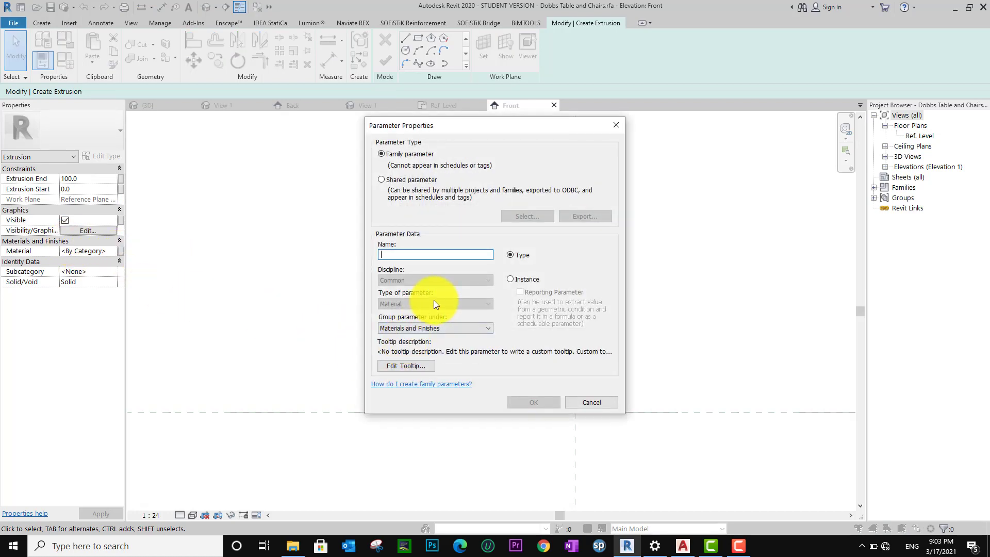
text(materia)
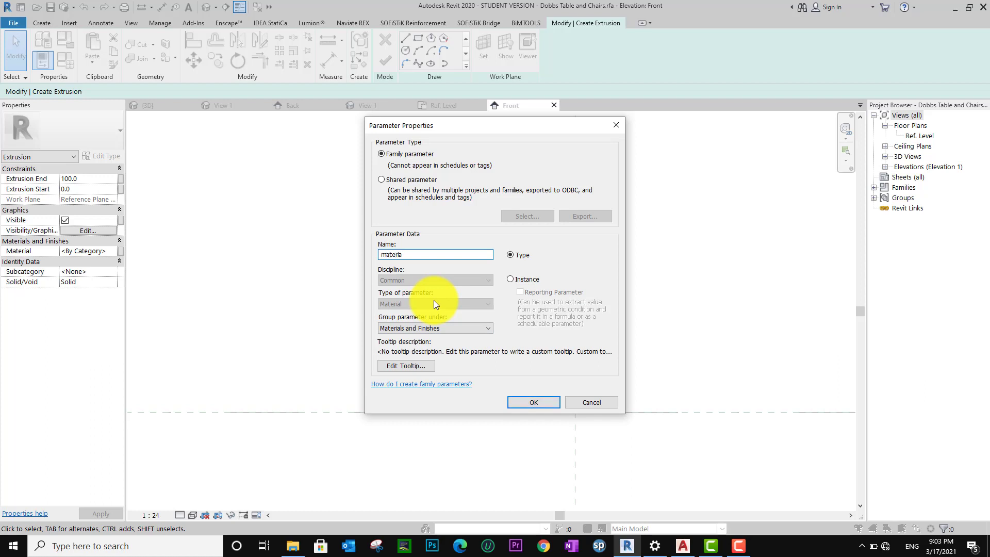
text( wall)
key(BackSpace)
key(BackSpace)
key(BackSpace)
key(BackSpace)
text(air wa)
key(Return)
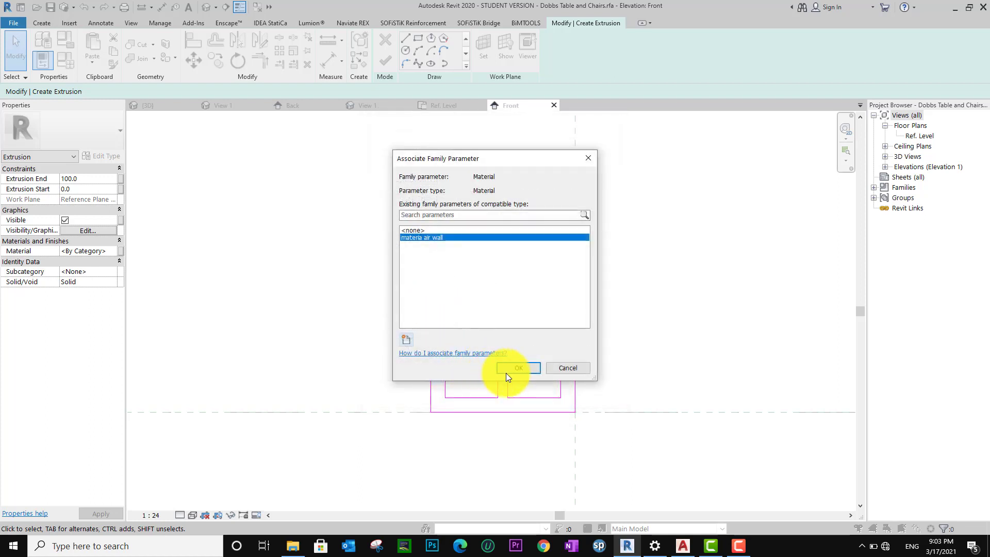
click(509, 368)
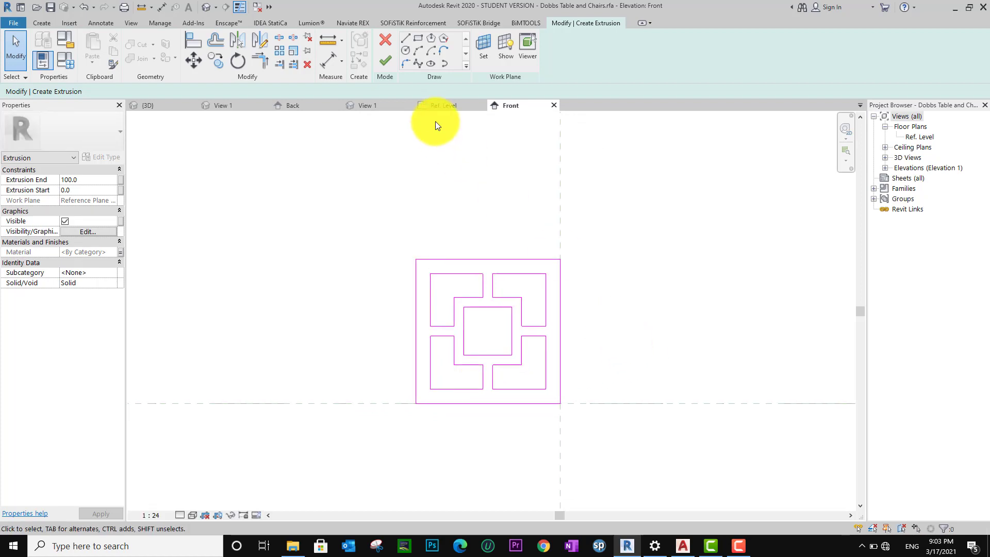
- Finish the extrusion sketch and show the brick in the default 3D view
click(386, 60)
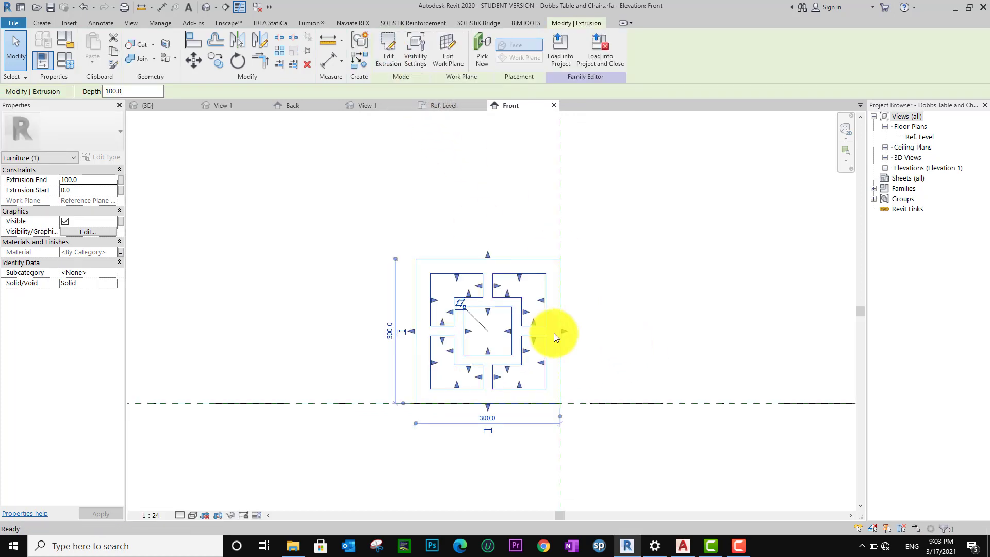
click(623, 323)
scroll(623, 323, down, 2)
middle_drag(624, 323, 620, 342)
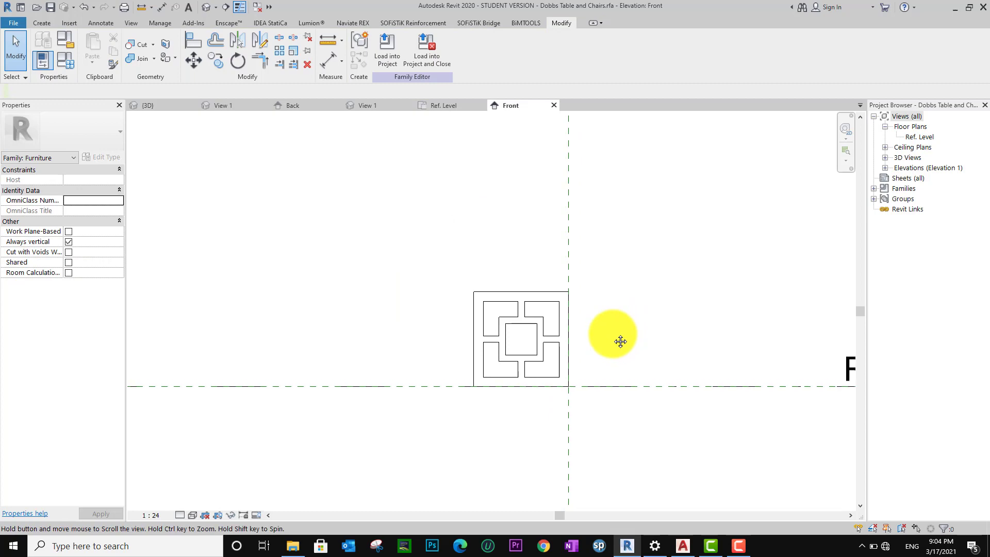
click(206, 7)
mouse_move(513, 376)
shift+middle_down()
mouse_move(657, 360)
mouse_move(674, 369)
mouse_move(664, 389)
mouse_move(620, 398)
mouse_move(511, 382)
mouse_move(500, 327)
mouse_move(574, 329)
mouse_move(664, 354)
mouse_move(648, 377)
mouse_move(631, 376)
mouse_move(648, 365)
mouse_move(639, 360)
mouse_move(566, 411)
mouse_move(536, 418)
shift+middle_up()
scroll(669, 363, down, 1)
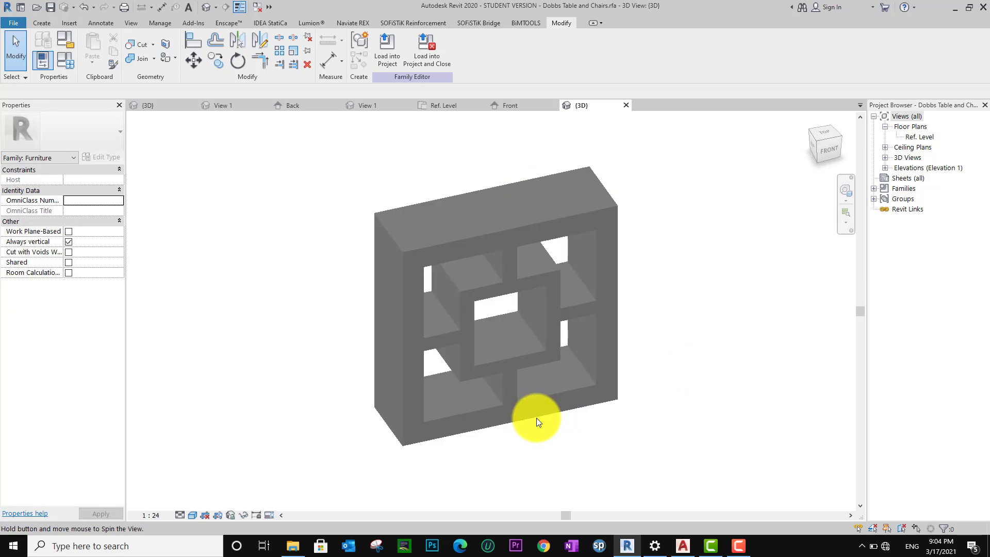
- Open the family types settings and delete the Width and Top Thickness parameters
click(447, 415)
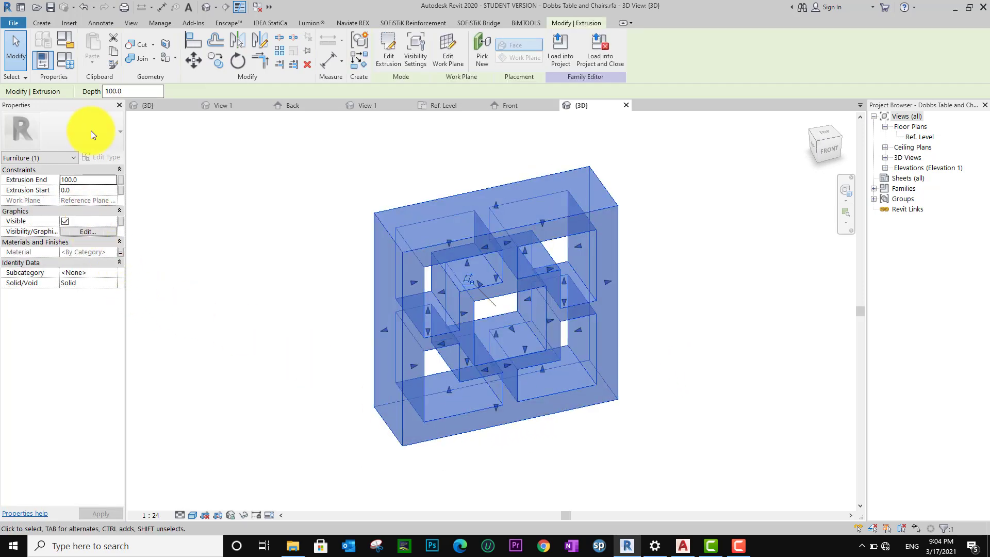
click(64, 62)
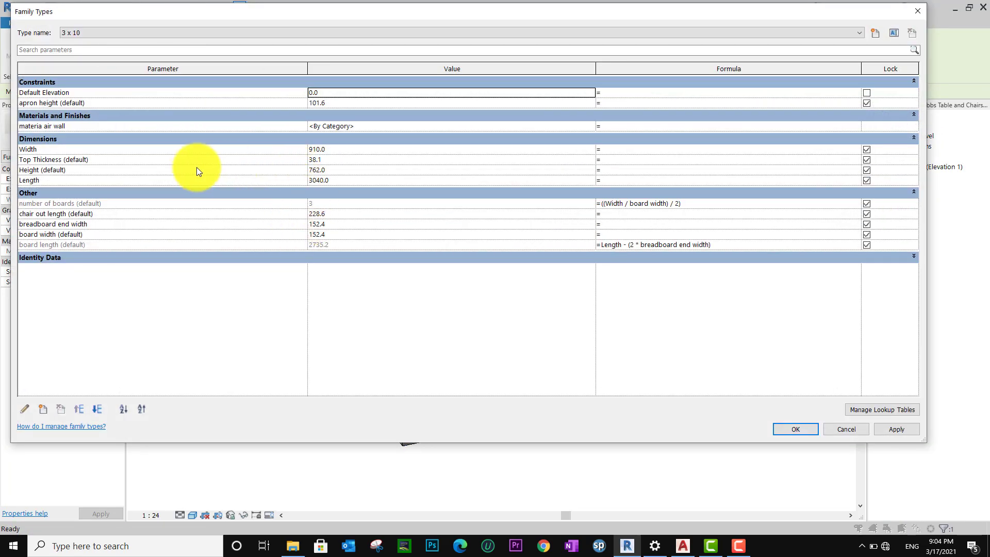
click(67, 149)
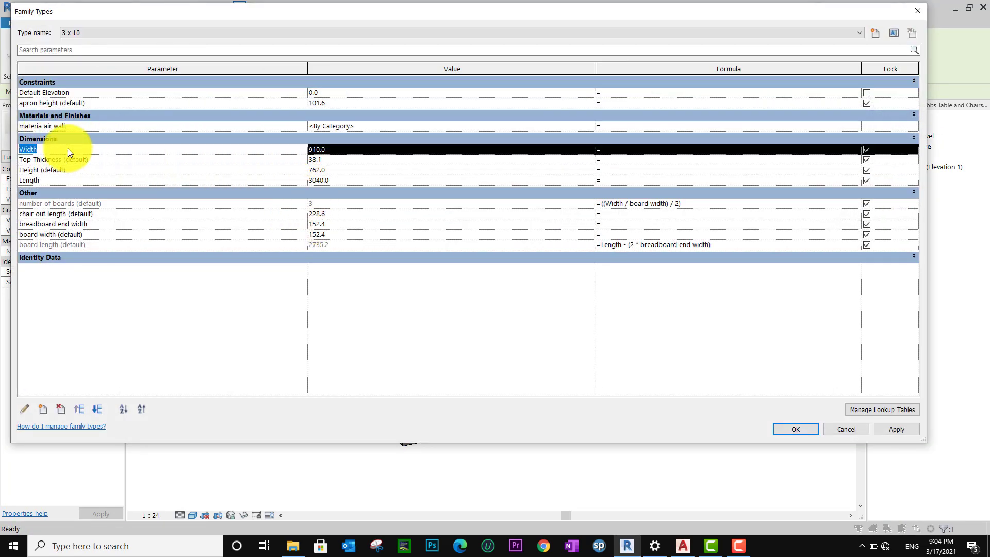
click(60, 409)
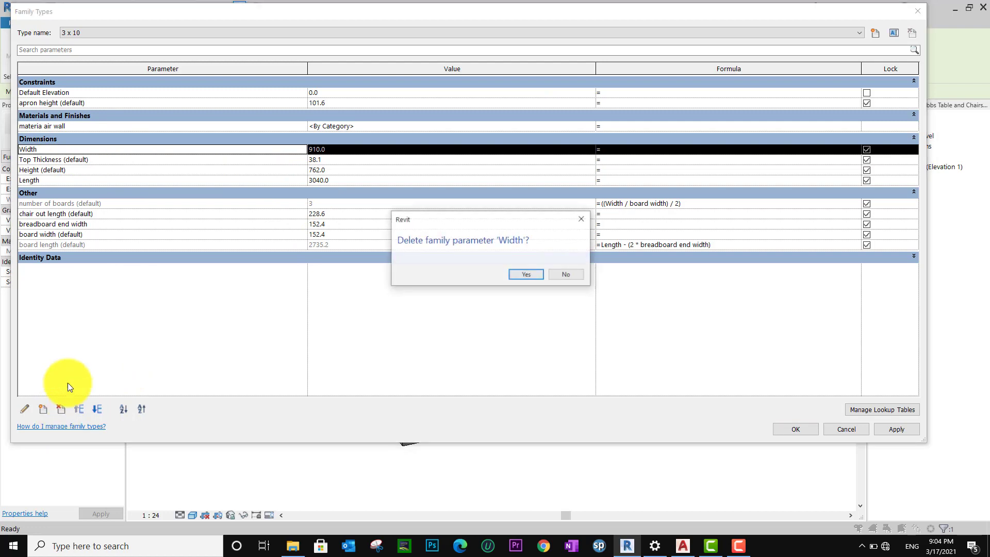
click(523, 274)
click(149, 151)
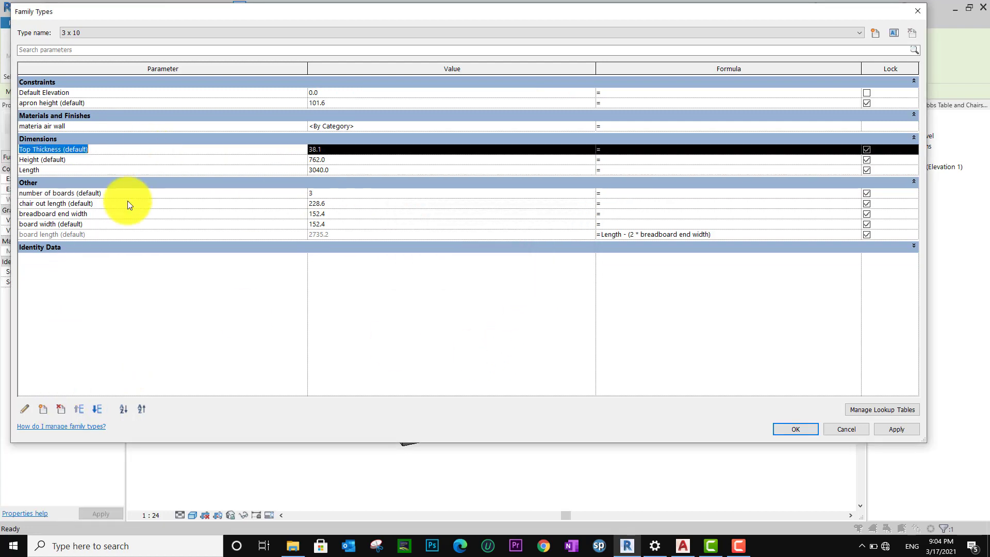
click(65, 412)
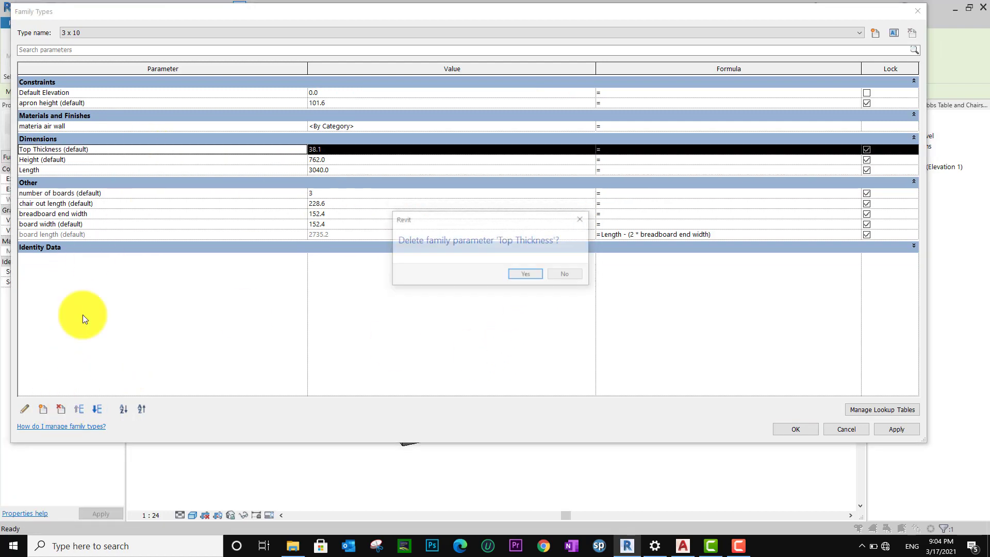
click(527, 275)
- Delete the Height and Length parameters from the family's dimensions
click(96, 149)
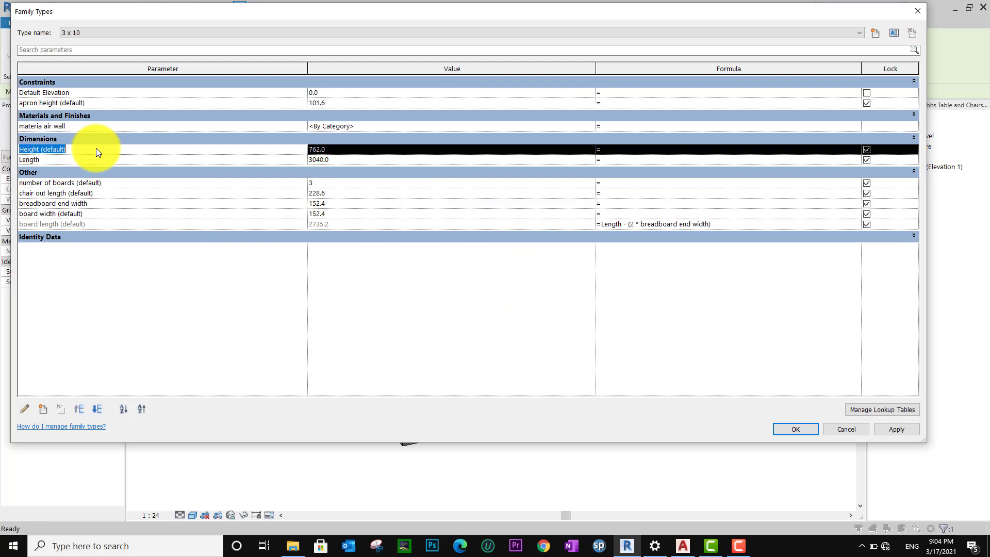
click(60, 410)
click(518, 279)
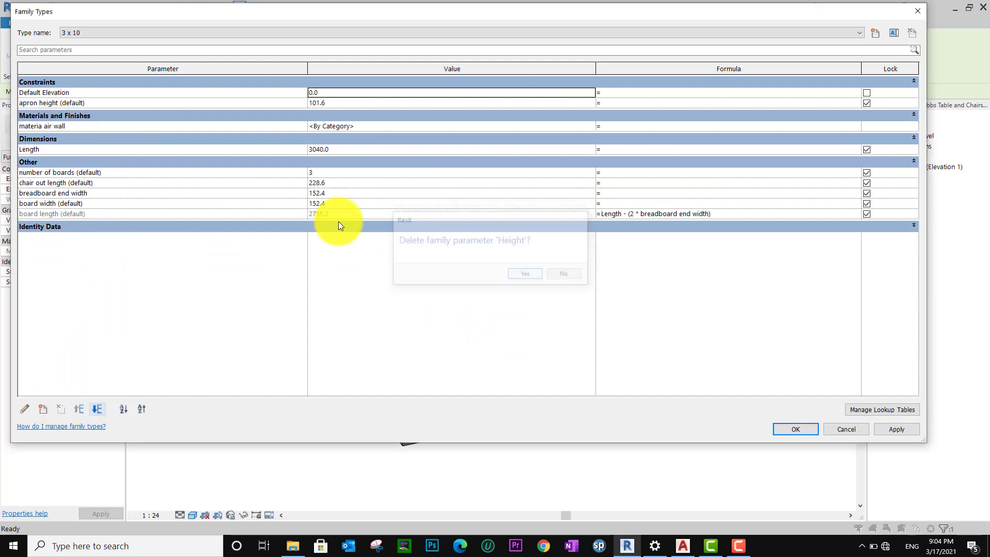
click(108, 149)
click(61, 409)
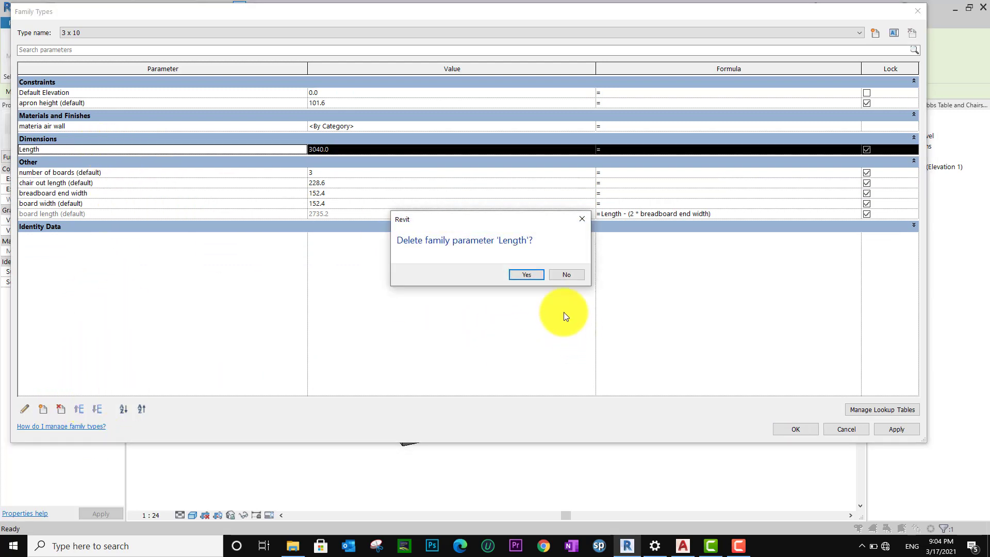
click(529, 279)
- Delete the board width and breadboard end width parameters from the family
click(178, 185)
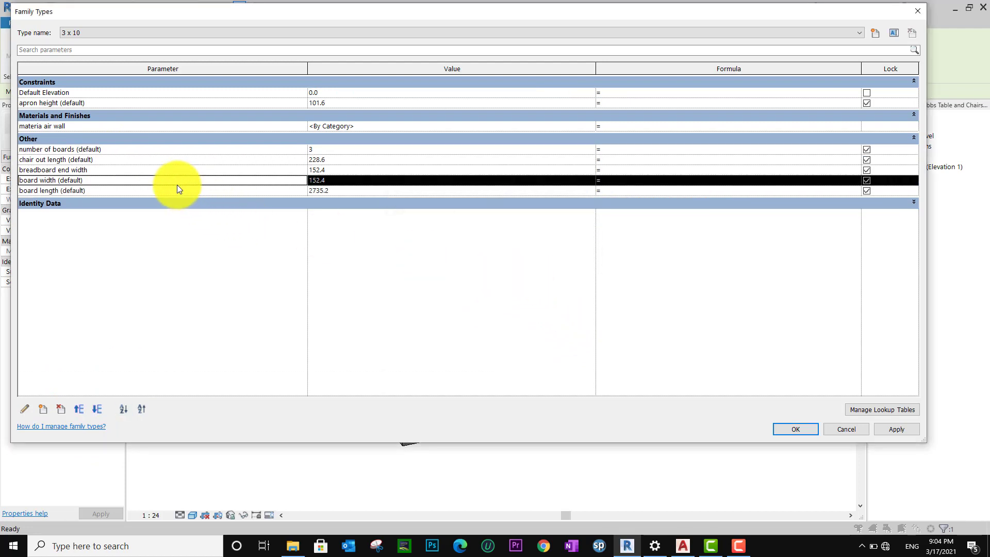
click(60, 411)
click(526, 275)
click(129, 172)
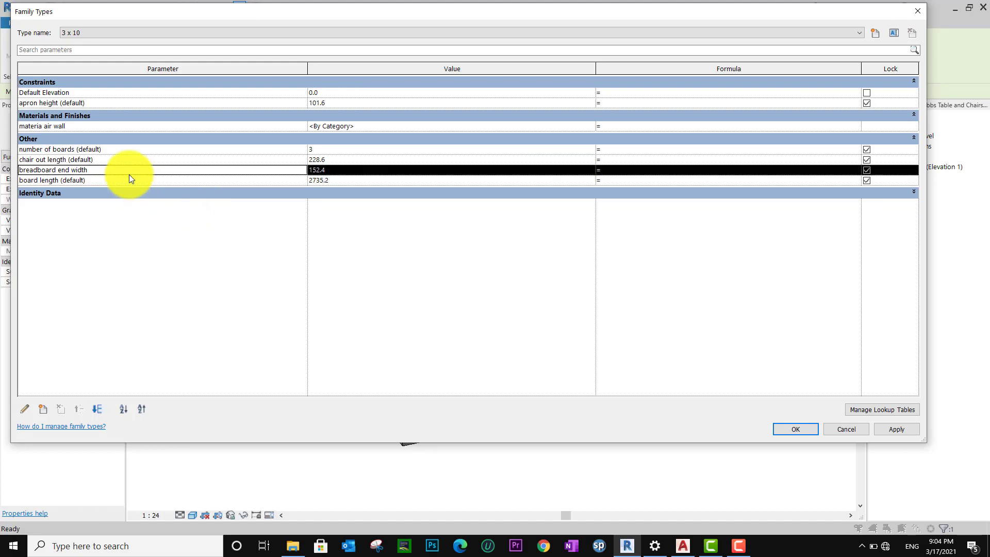
click(129, 180)
click(131, 170)
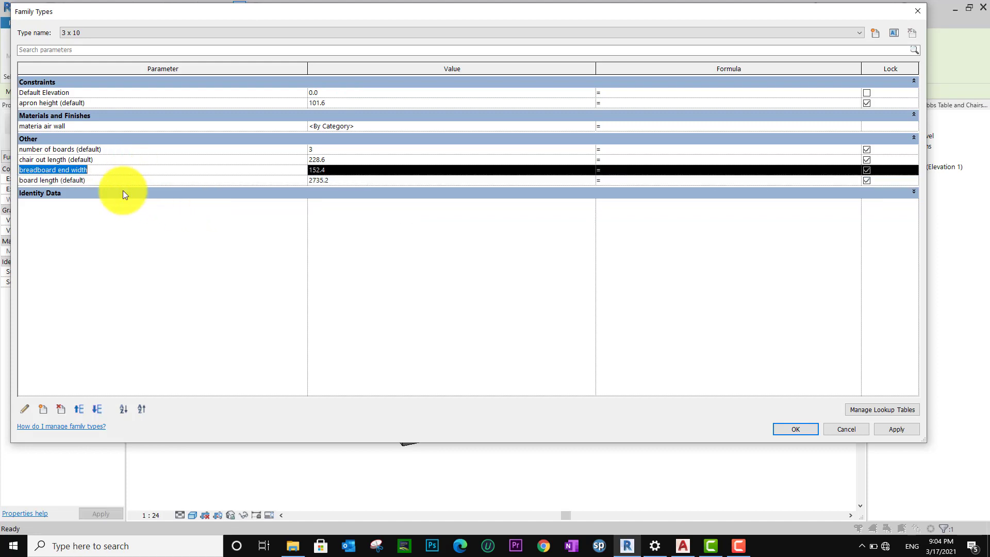
click(60, 410)
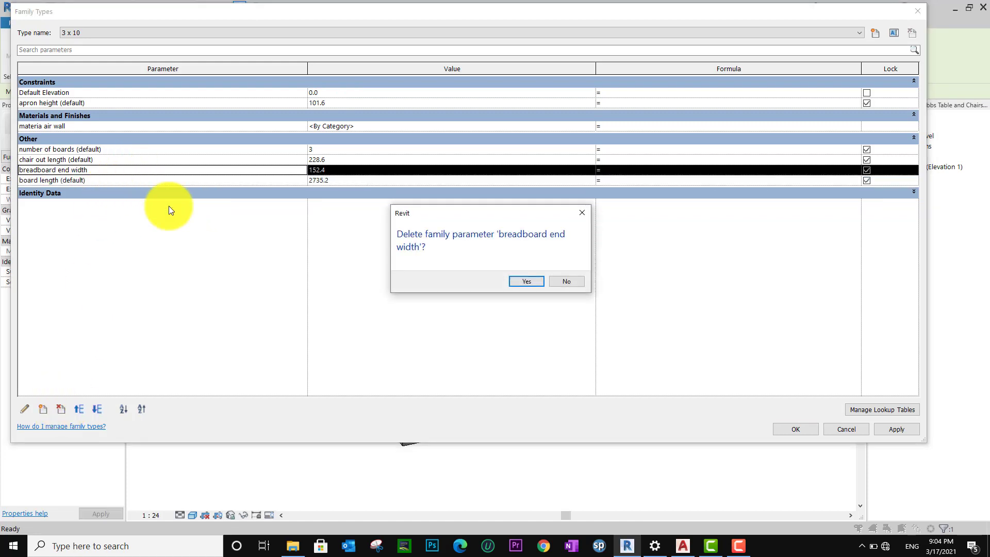
click(517, 283)
- Delete the board length, chair out length and number of boards parameters from the family
click(134, 169)
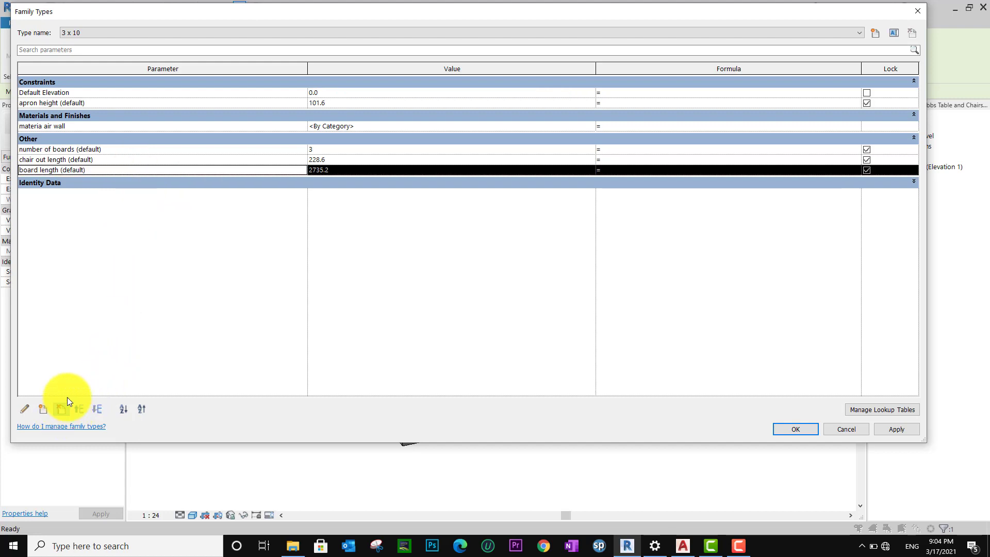
click(61, 408)
click(524, 275)
click(135, 160)
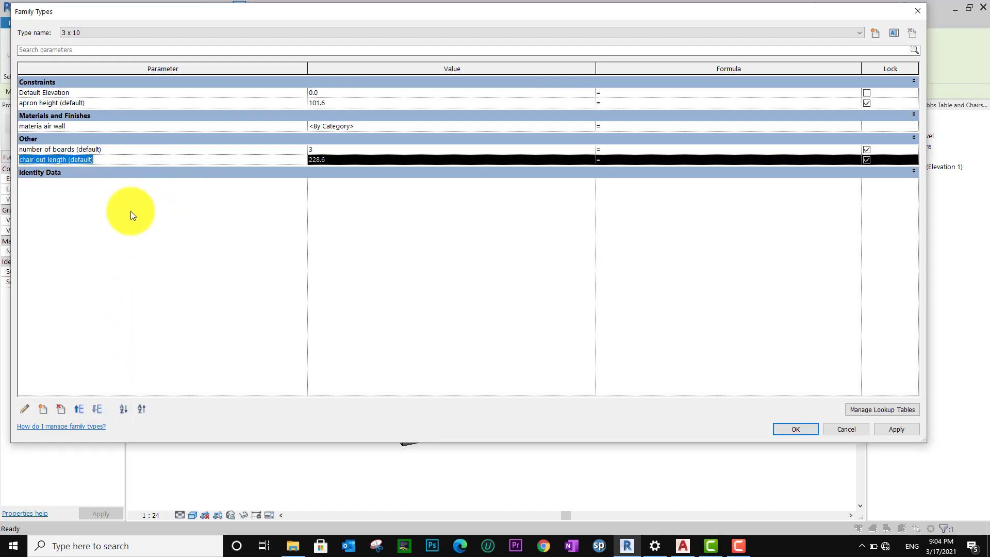
click(63, 409)
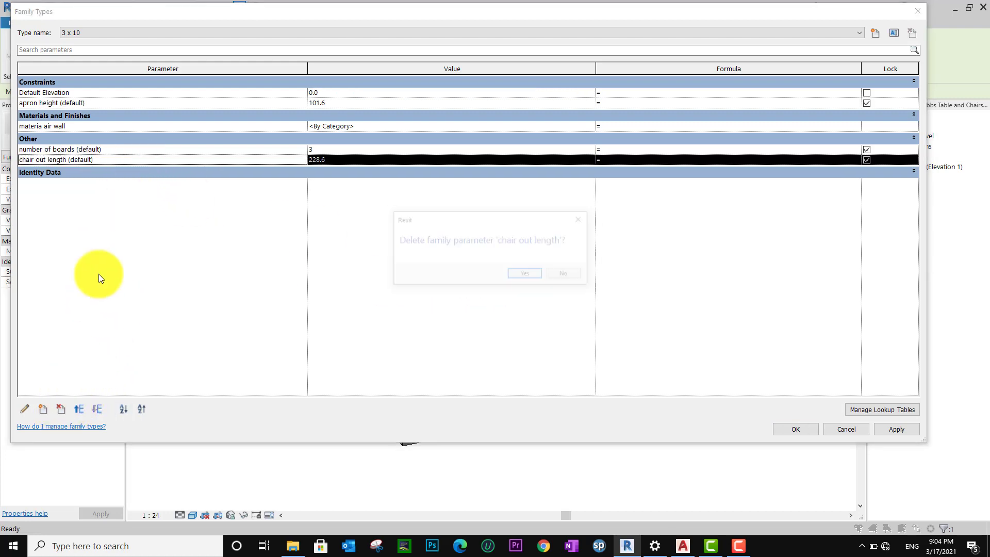
click(527, 274)
click(169, 151)
click(63, 409)
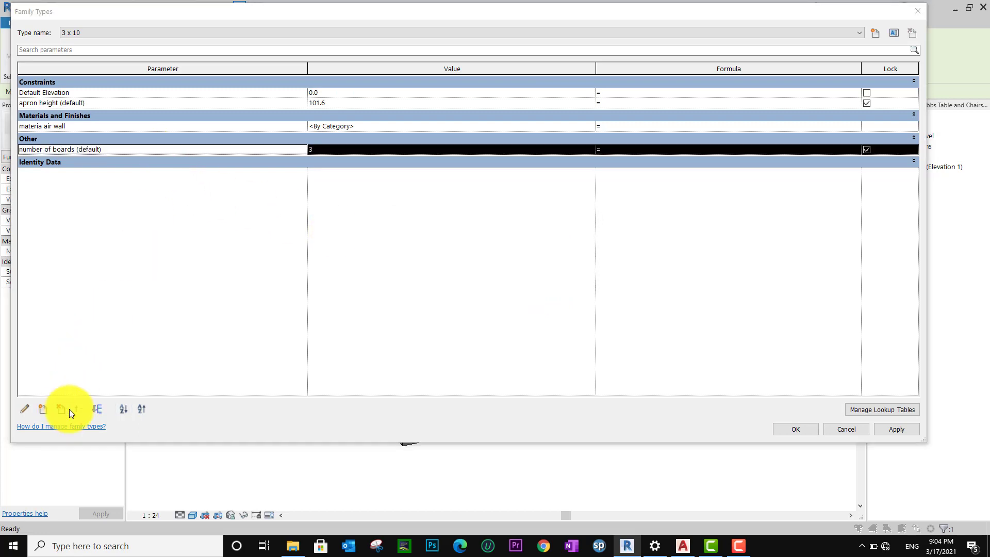
click(525, 275)
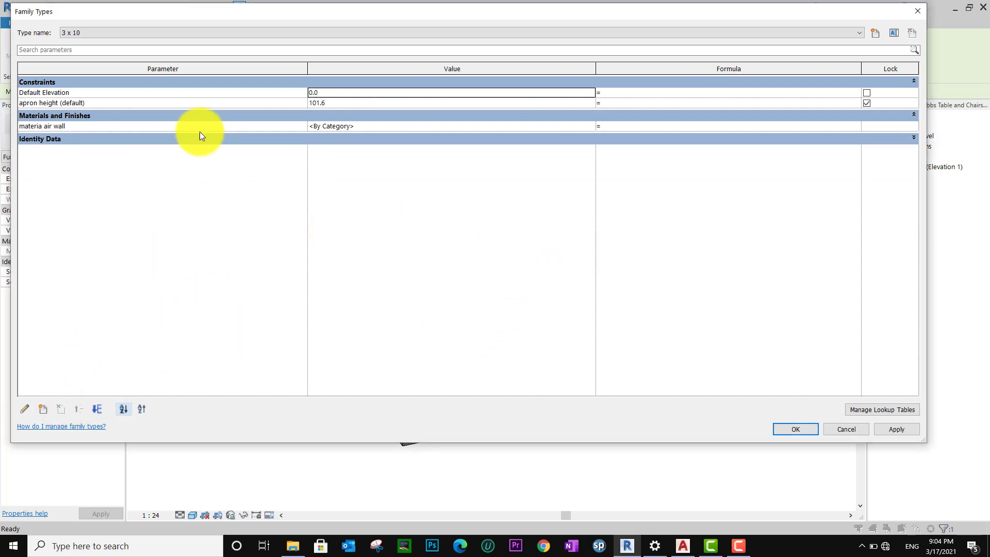
- Delete the apron height parameter from the family and confirm its removal
click(179, 105)
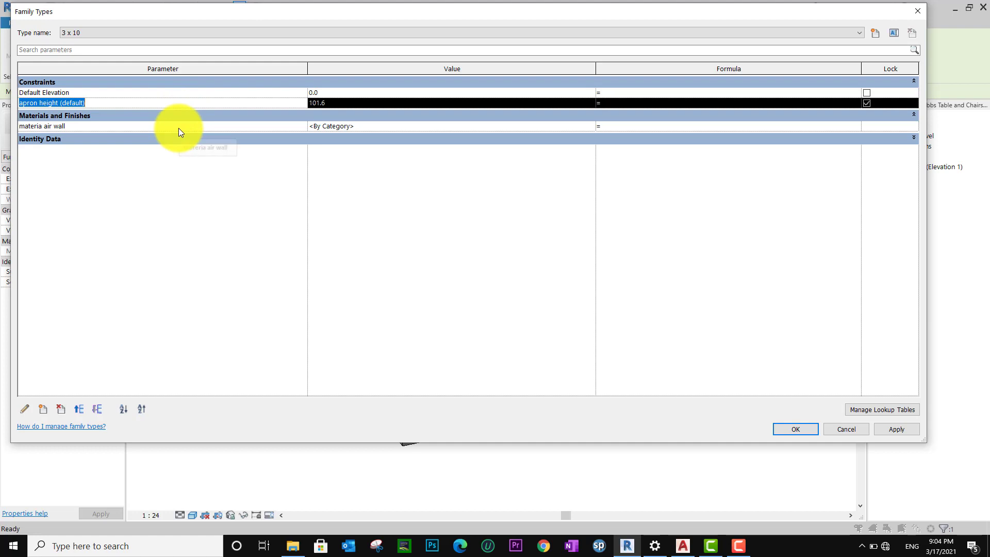
click(128, 95)
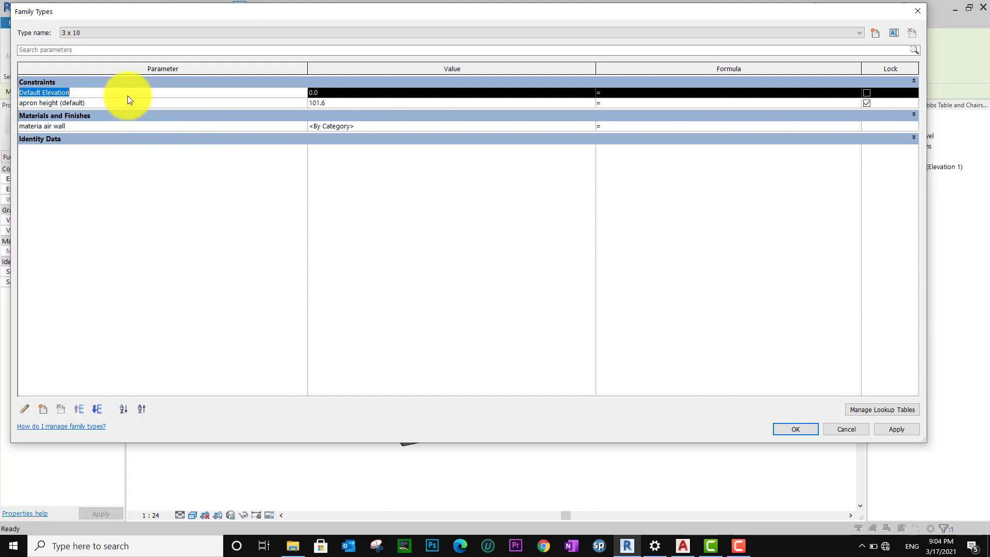
click(129, 104)
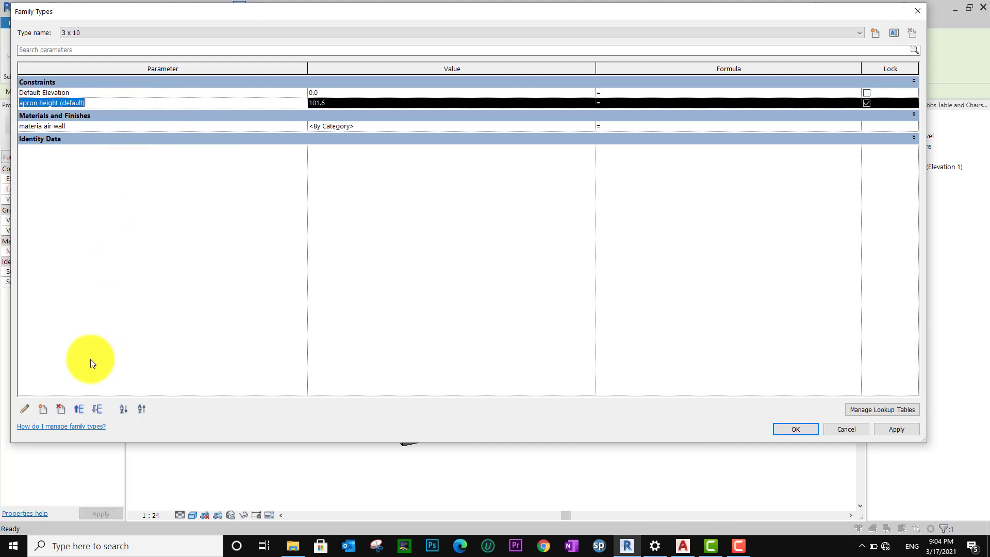
click(60, 408)
click(530, 277)
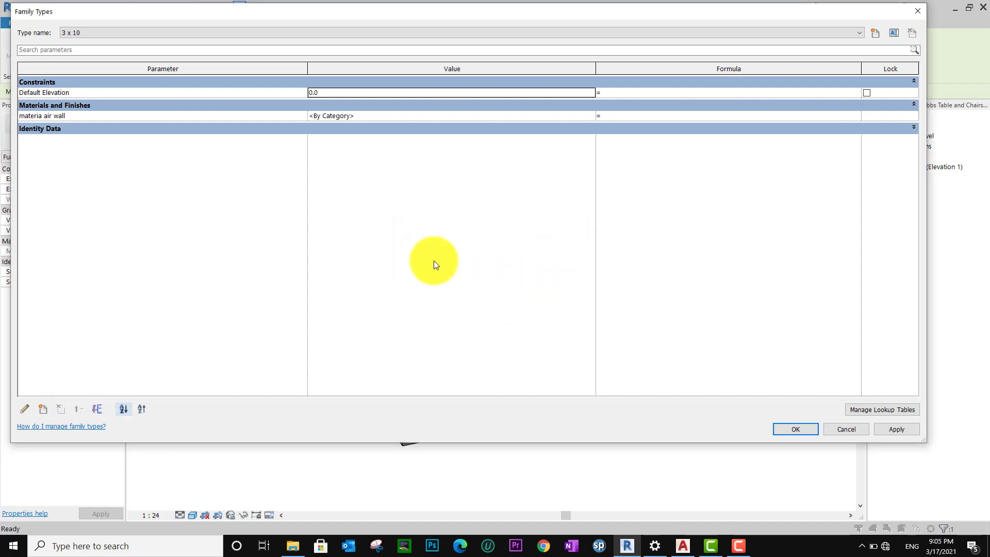
- Assign the BMCD2AR3\Solid Materials \Matte\Textured\White material with Use Render Appearance to the materia air wall parameter and accept the family types
click(590, 112)
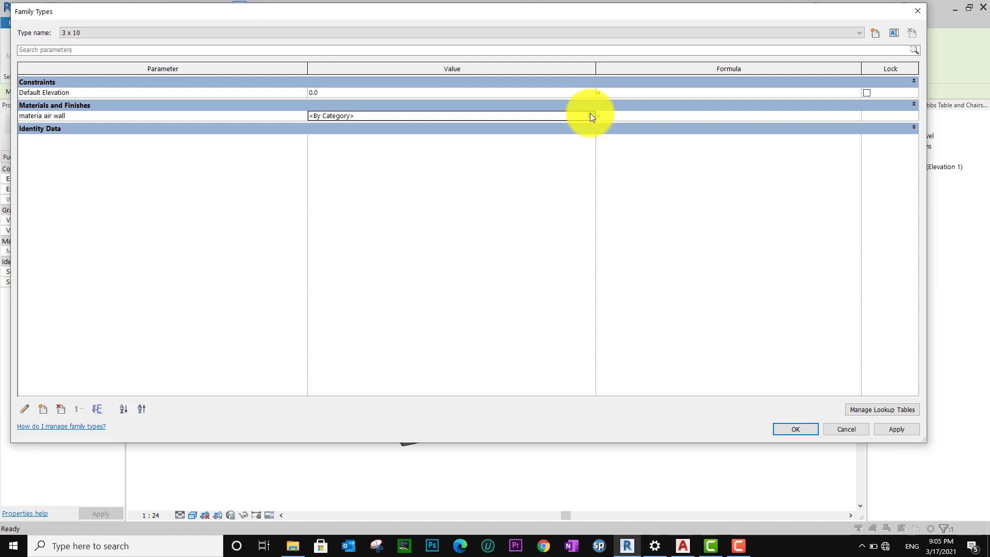
click(591, 116)
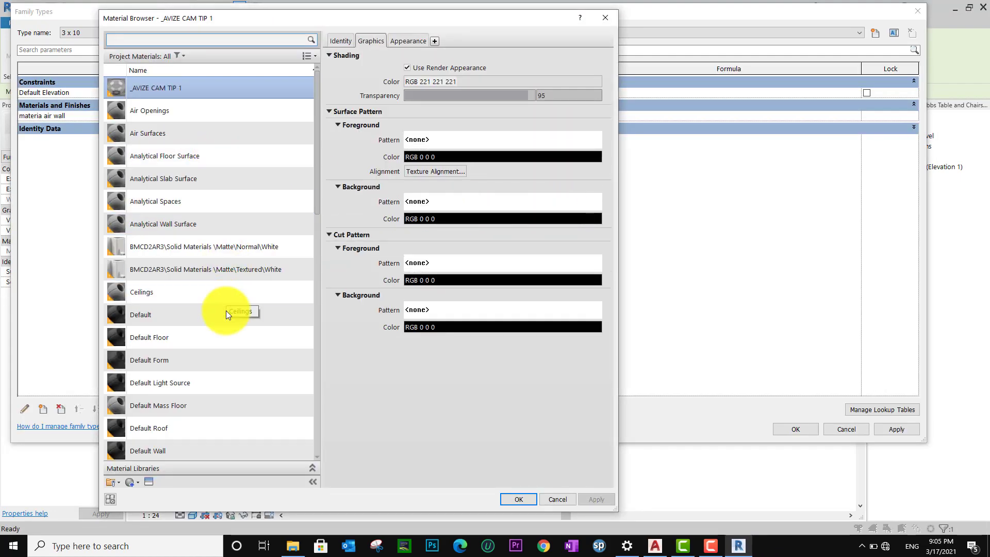
scroll(226, 310, down, 3)
scroll(225, 311, up, 1)
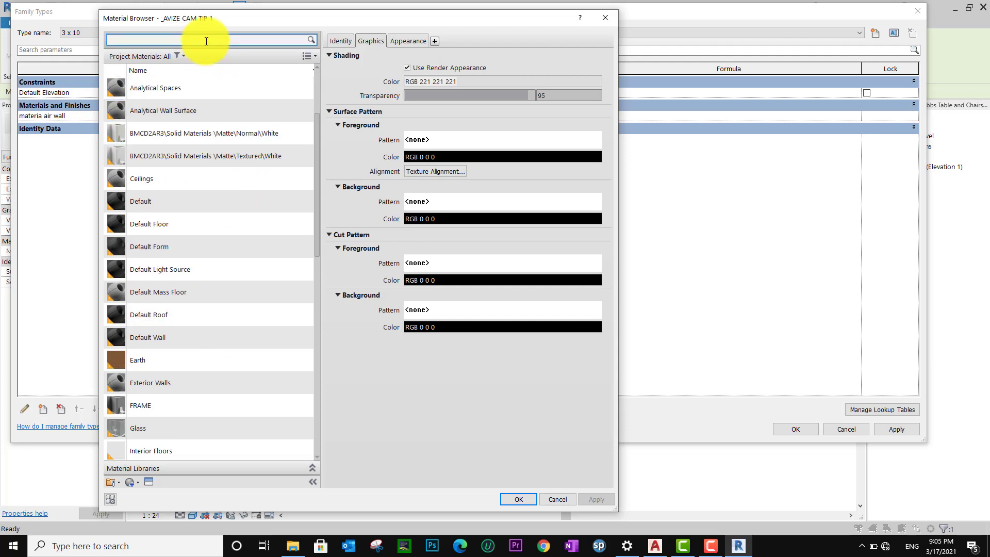
click(206, 41)
text(white)
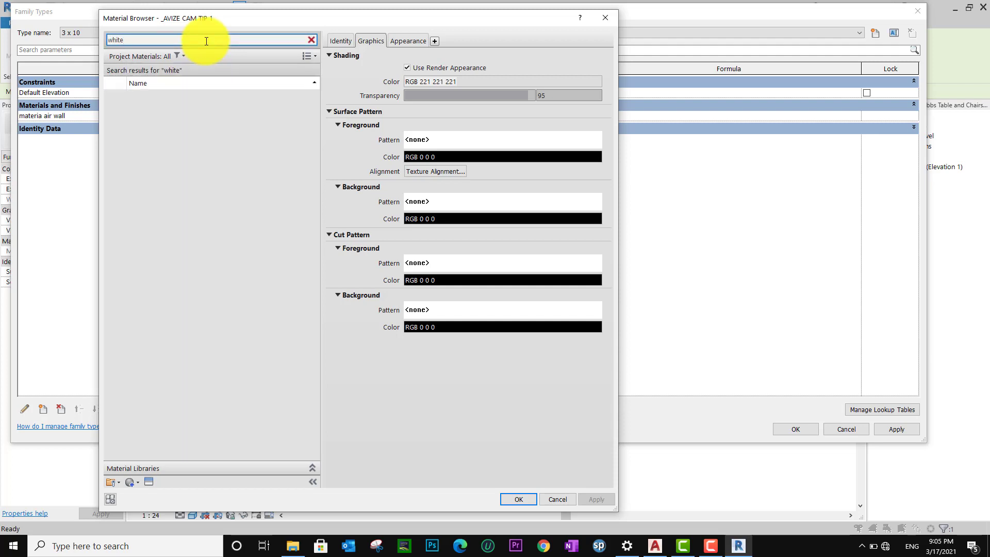
click(224, 126)
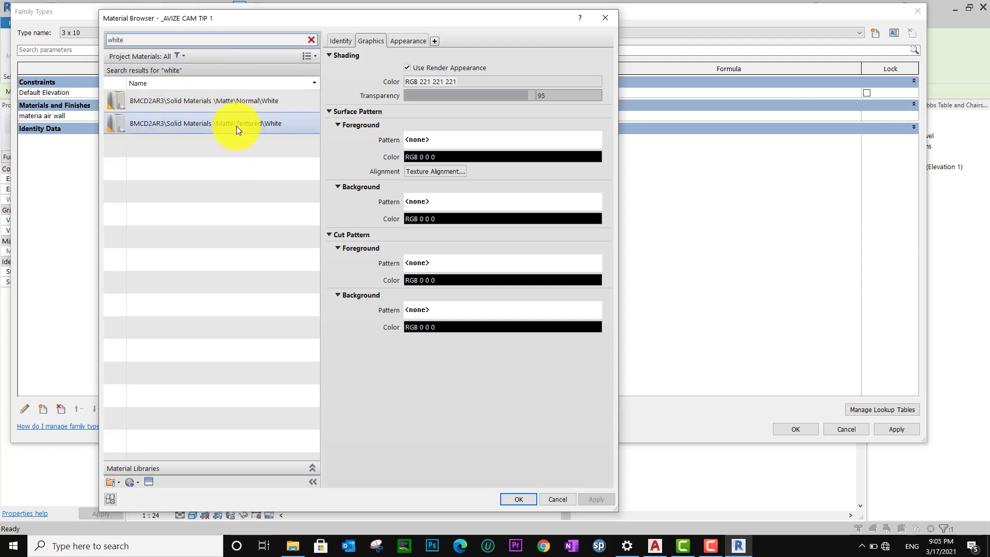
click(407, 67)
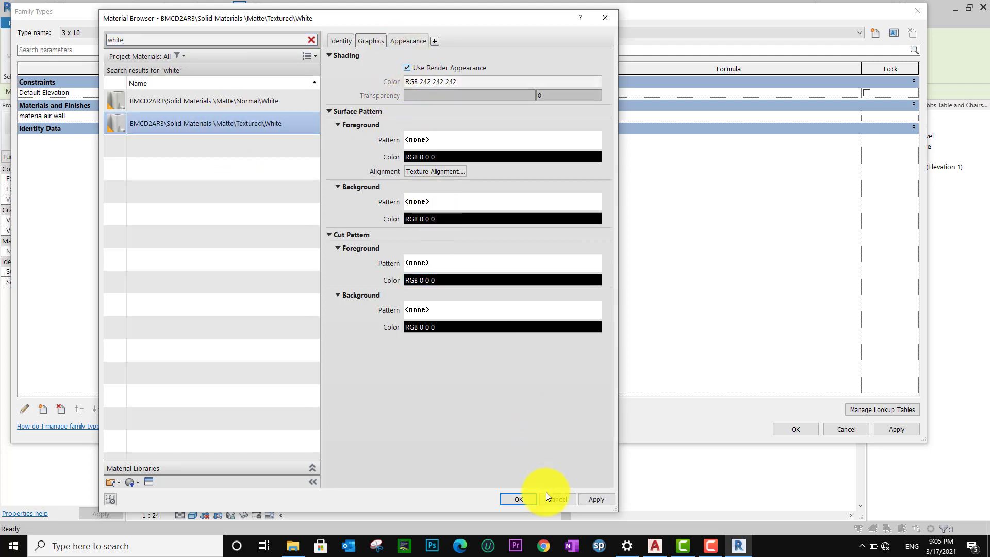
click(518, 499)
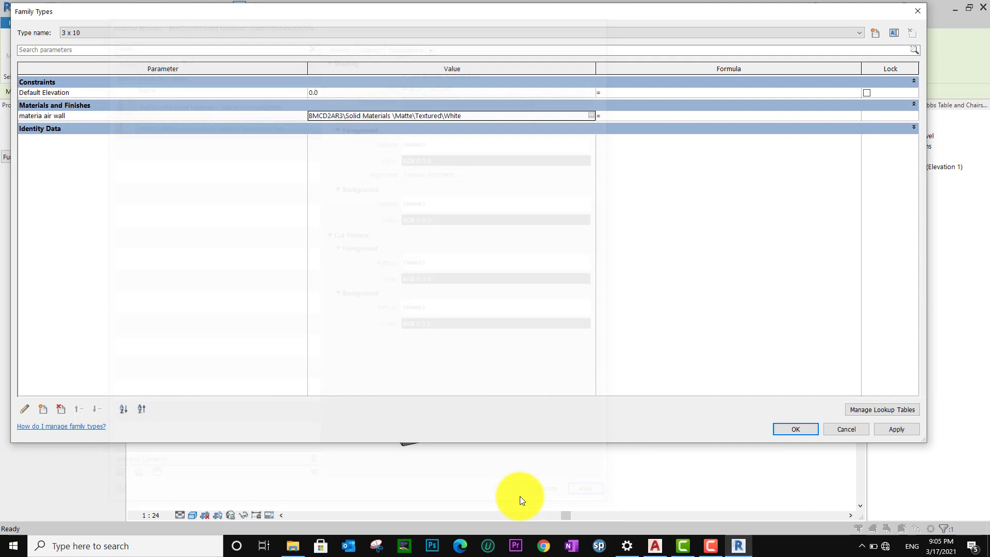
click(801, 430)
click(802, 430)
- Open the Front elevation and check the overall dimensions of the patterned brick extrusion
shift+middle_drag(741, 333, 665, 333)
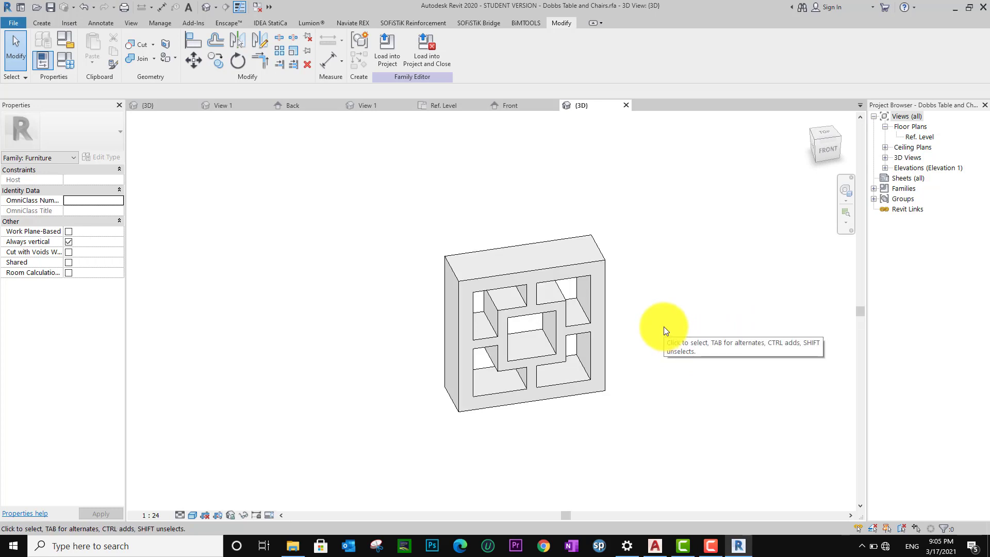
click(509, 106)
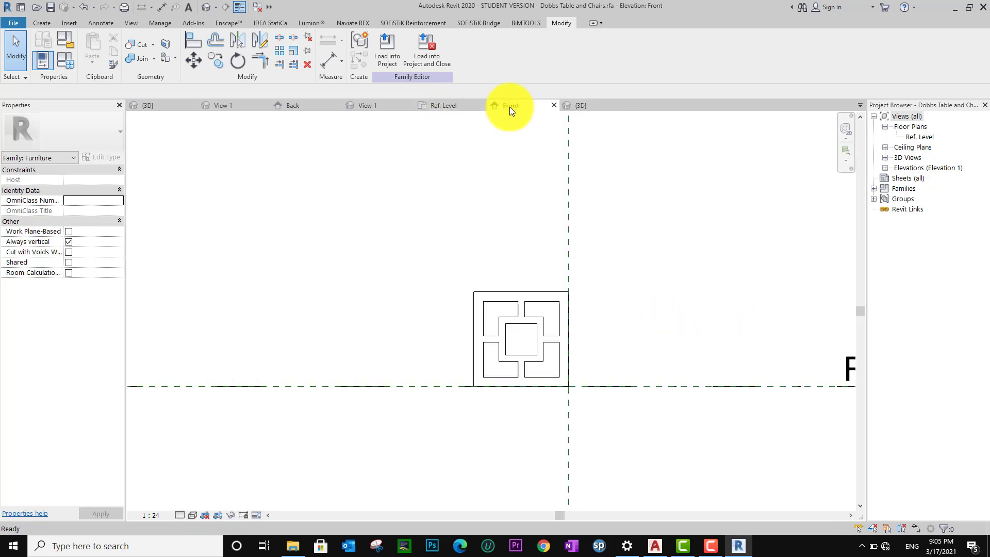
middle_drag(535, 336, 478, 326)
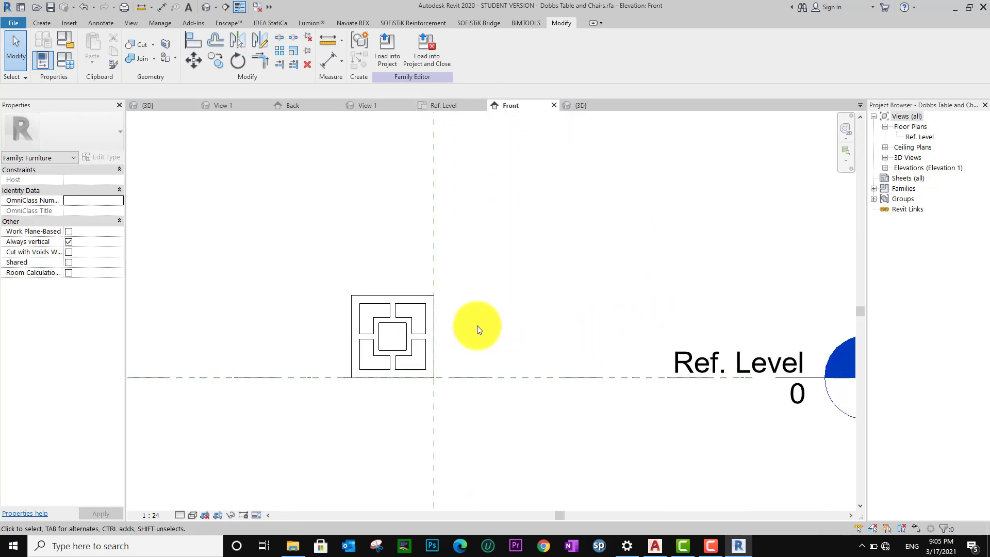
scroll(489, 319, down, 1)
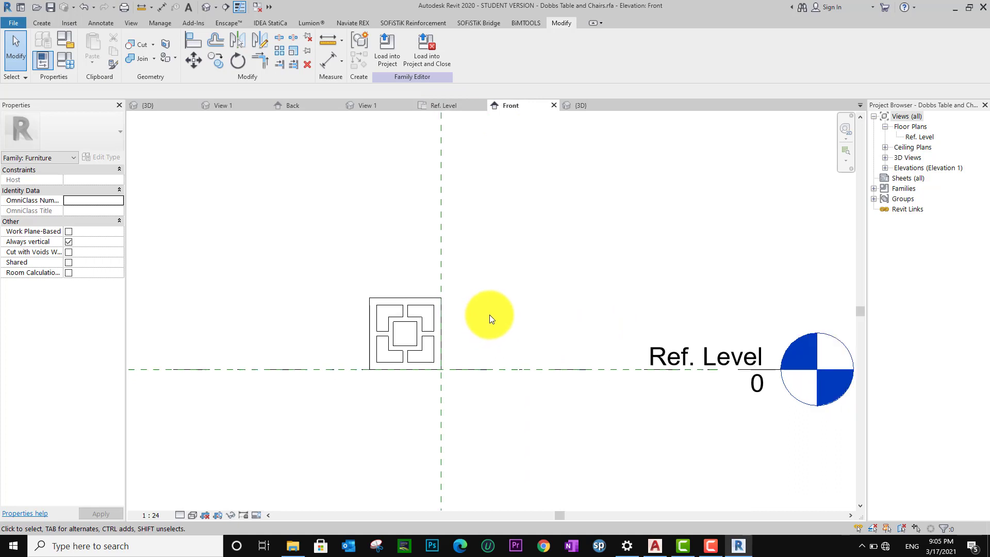
click(409, 293)
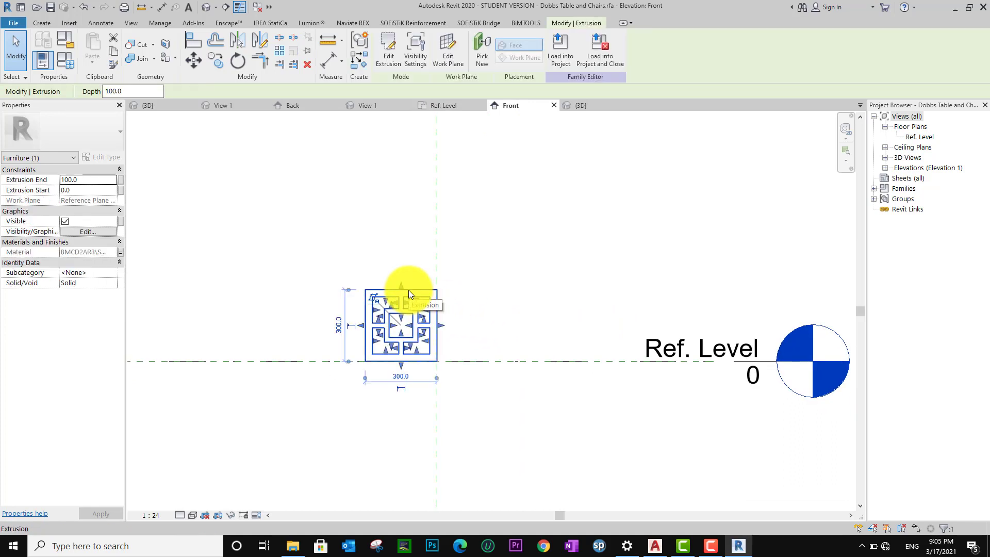
middle_drag(494, 313, 489, 309)
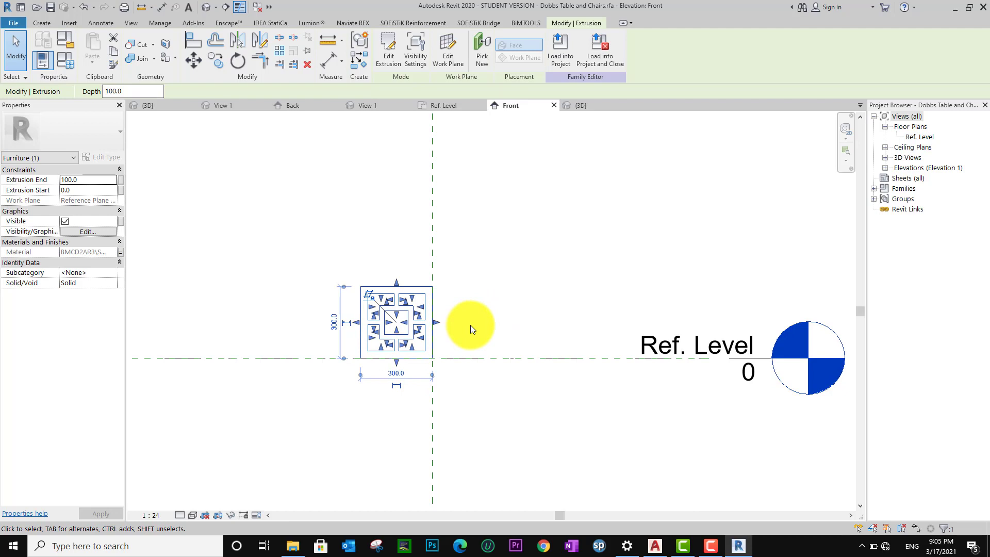
click(518, 348)
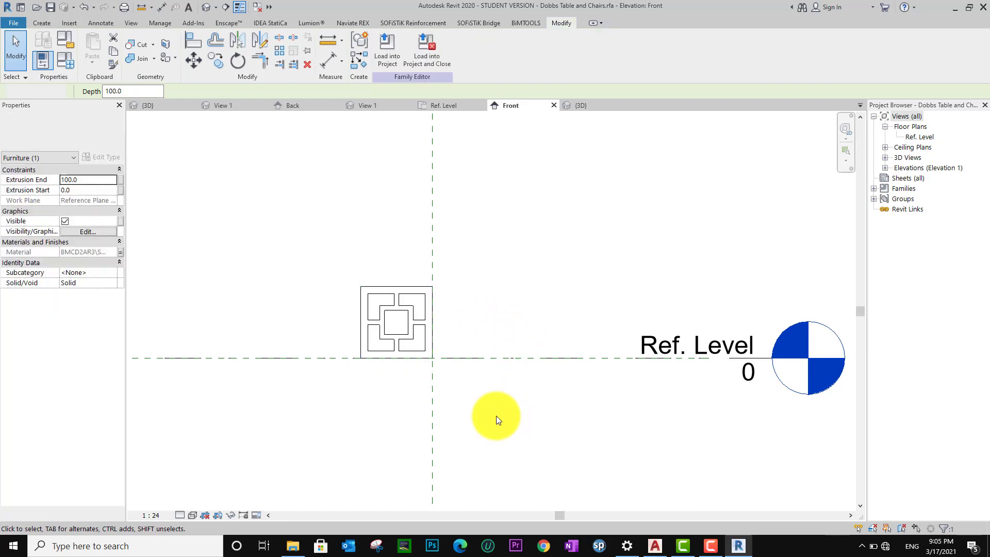
- Start a new extrusion and sketch a rectangle about 306 by 300 mm directly beside the patterned brick, down to the reference level
click(40, 23)
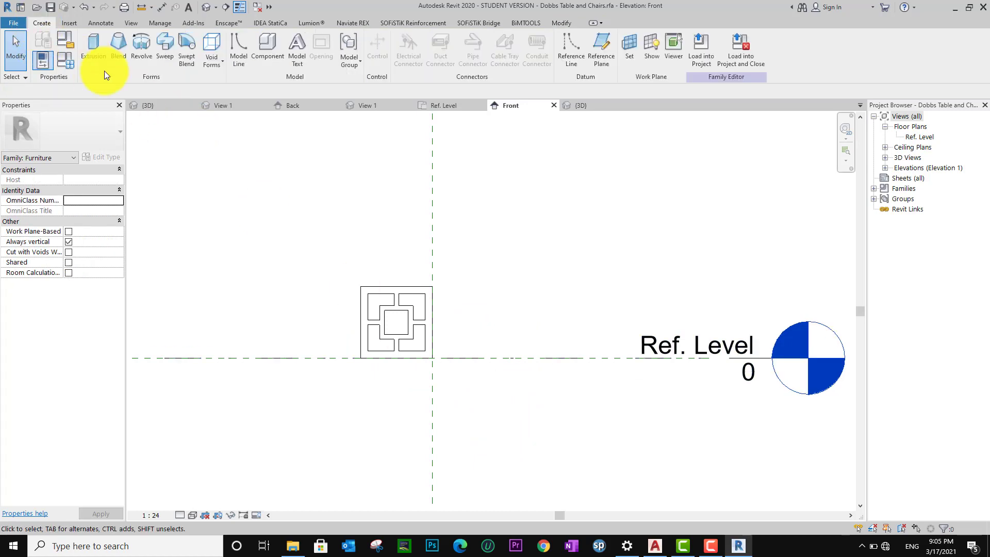
click(95, 52)
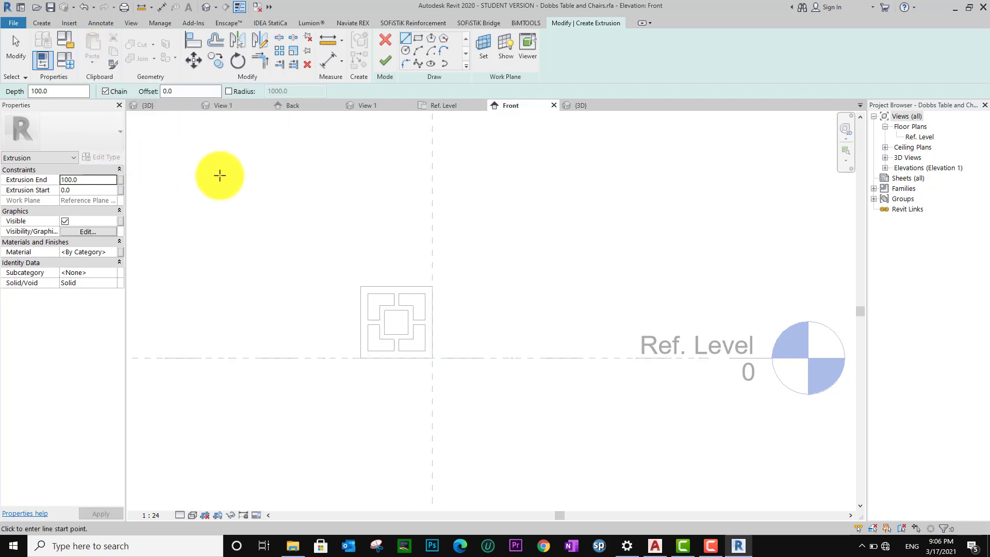
click(421, 40)
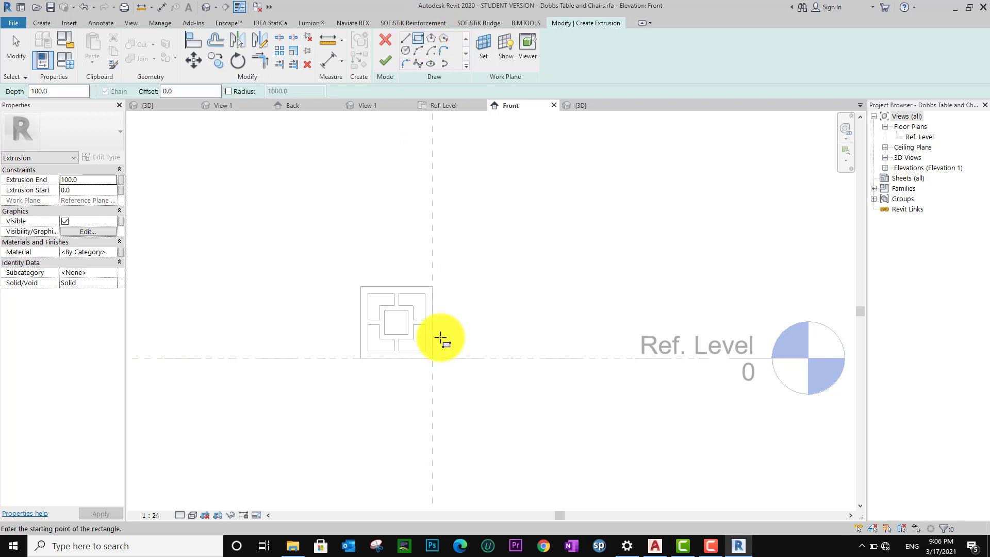
click(433, 287)
click(433, 288)
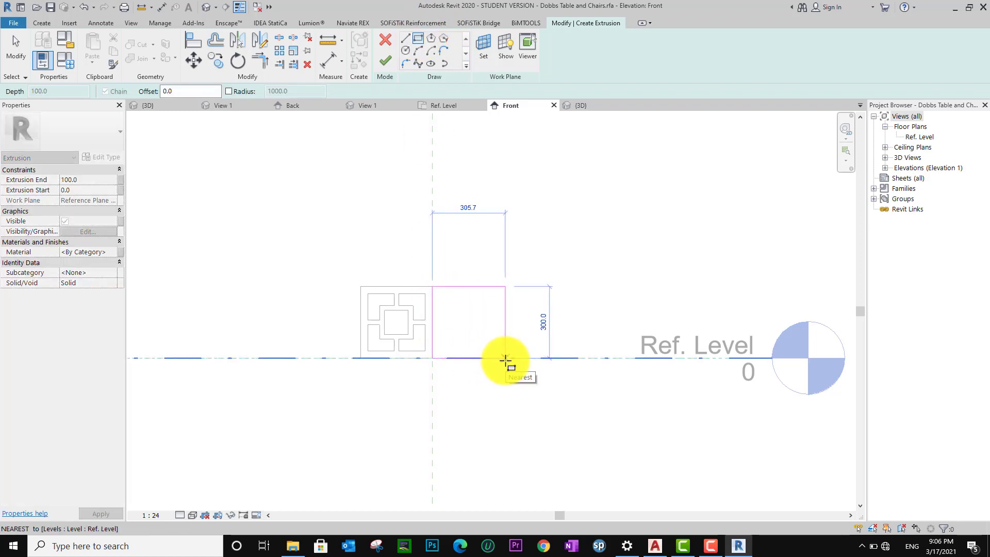
click(505, 357)
key(Escape)
key(Escape)
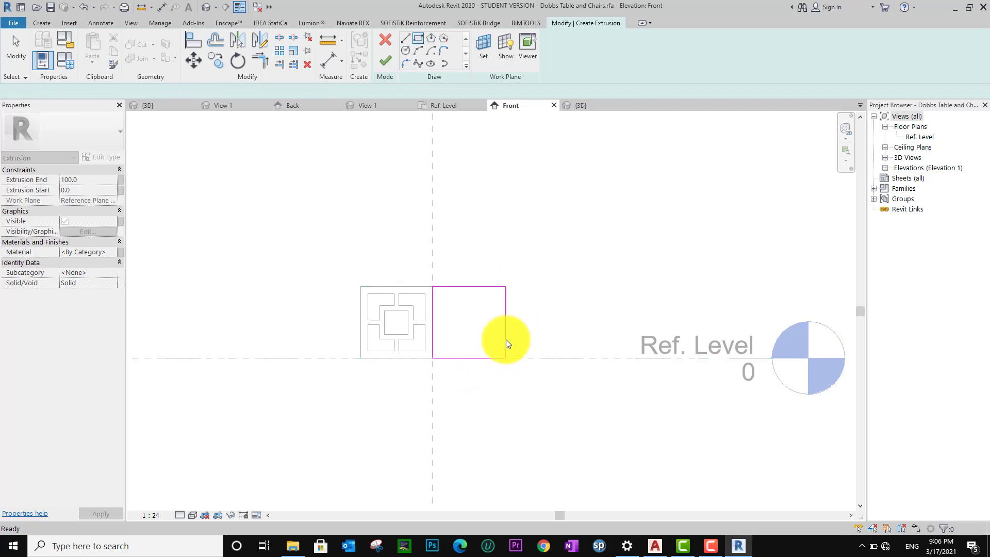
- Set the width of the sketched rectangle to 300 mm
click(505, 339)
click(464, 372)
text(300)
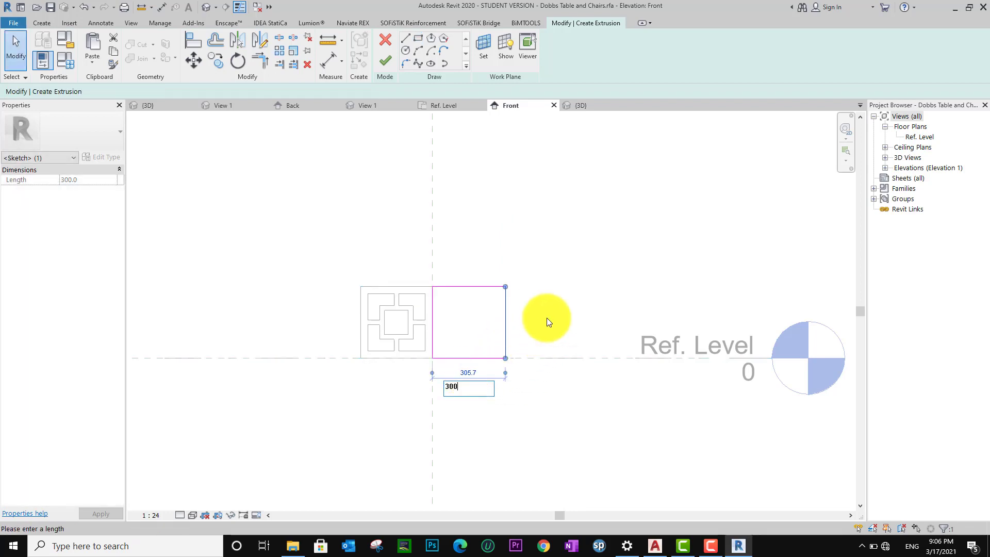
key(Return)
key(Escape)
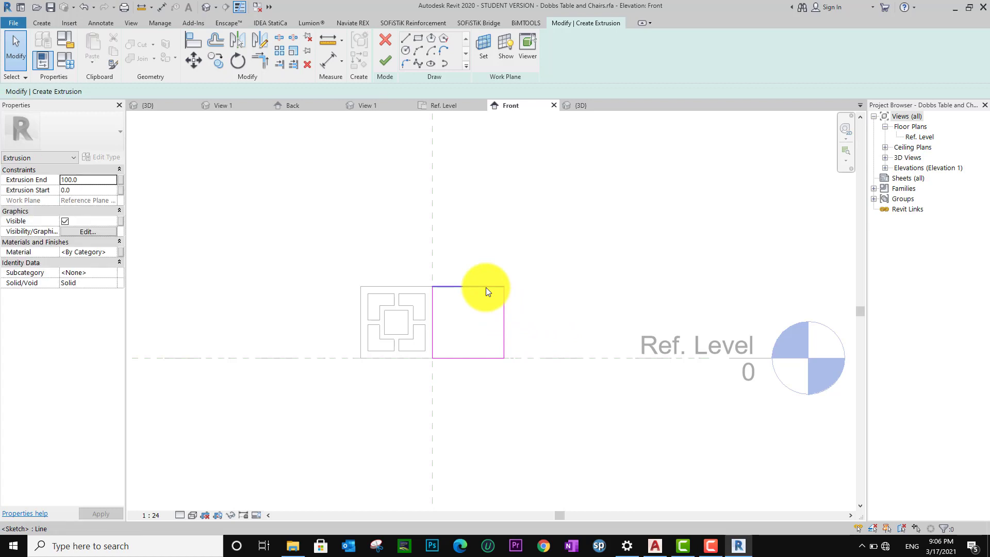
- Associate the new extrusion's material with the materia air wall parameter and finish the plain block
click(120, 254)
click(431, 238)
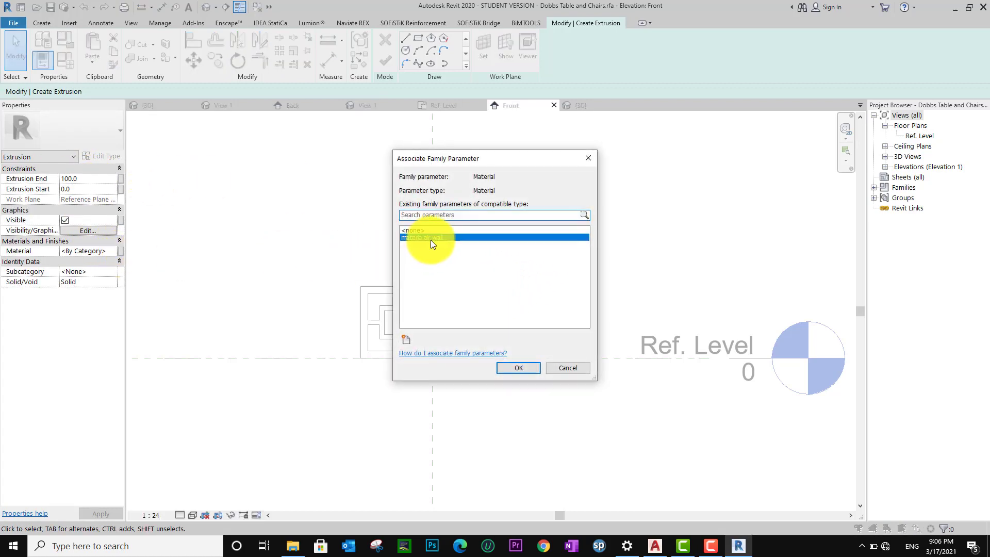
click(519, 367)
click(389, 61)
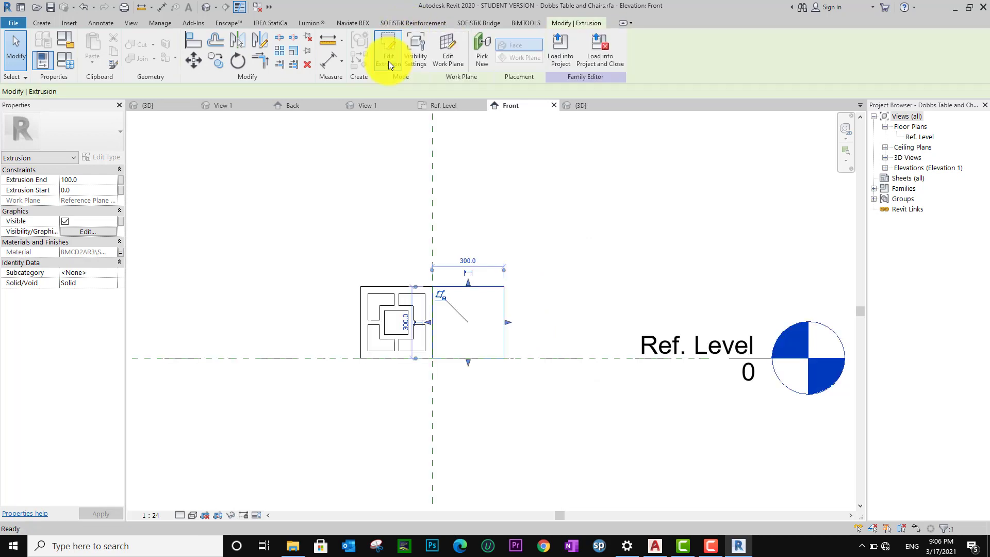
click(577, 248)
- Set the Front view to fine detail level with a shaded visual style
middle_drag(575, 283, 559, 289)
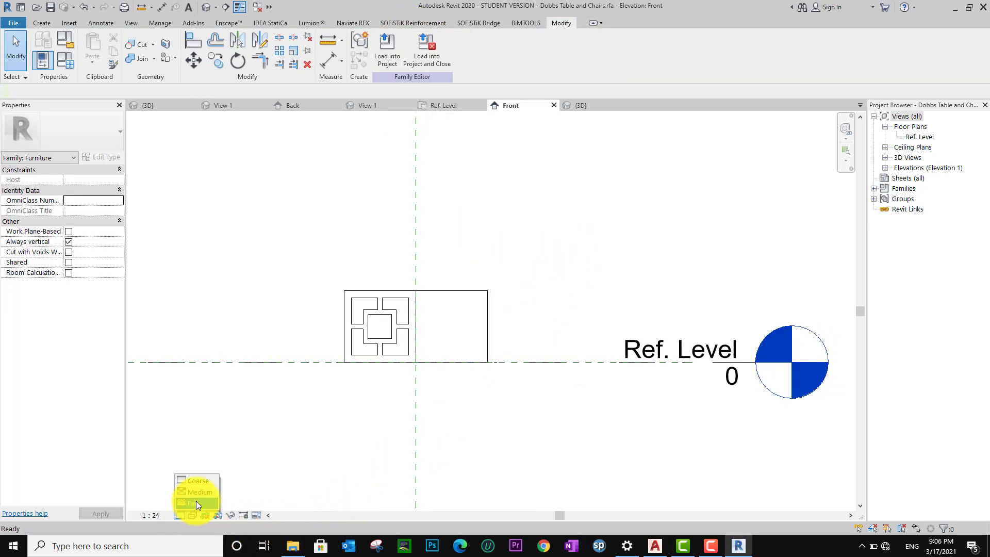
click(193, 515)
click(219, 471)
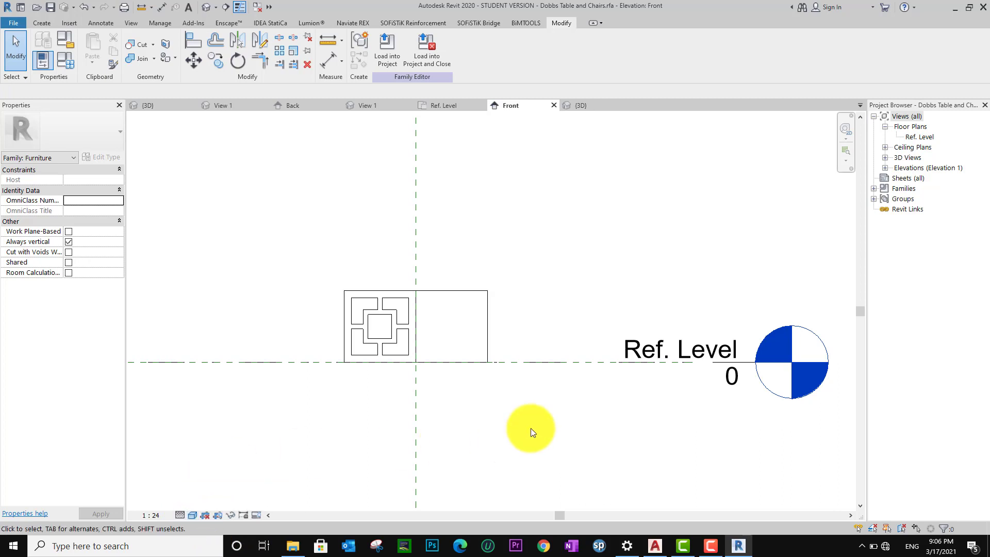
mouse_move(531, 428)
middle_down()
mouse_move(493, 432)
mouse_move(492, 442)
mouse_move(424, 435)
middle_up()
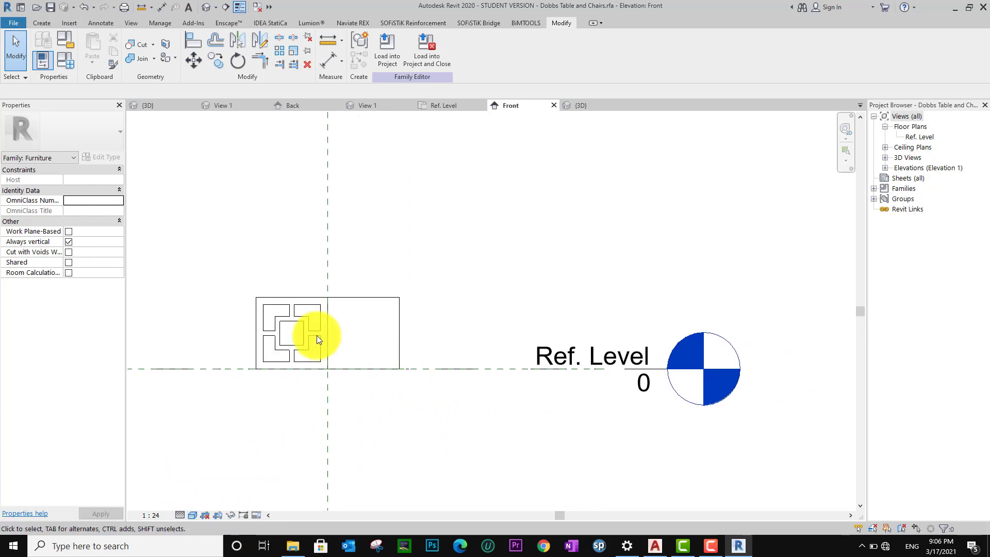
- Copy the patterned brick 600 mm along the reference level to the other side of the plain block
click(295, 297)
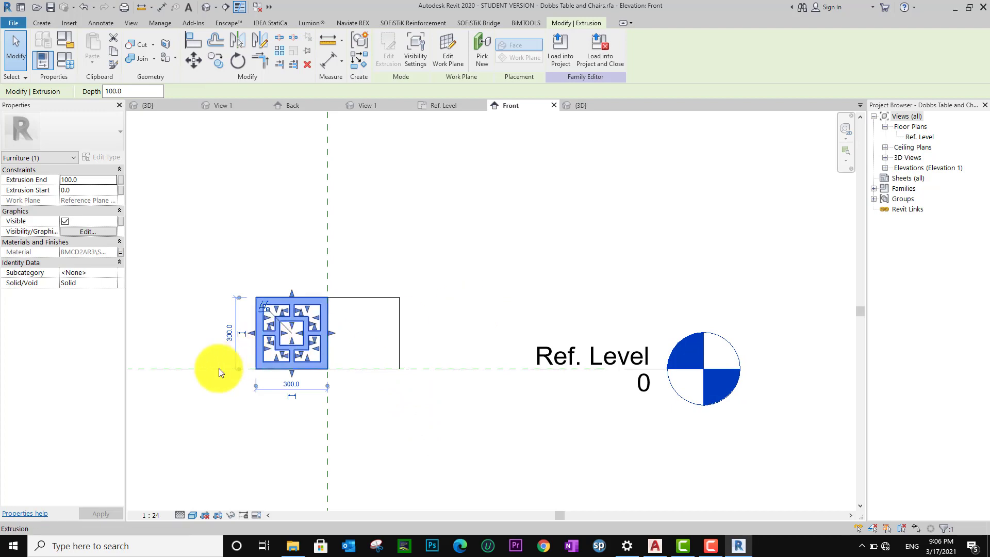
click(213, 61)
click(258, 369)
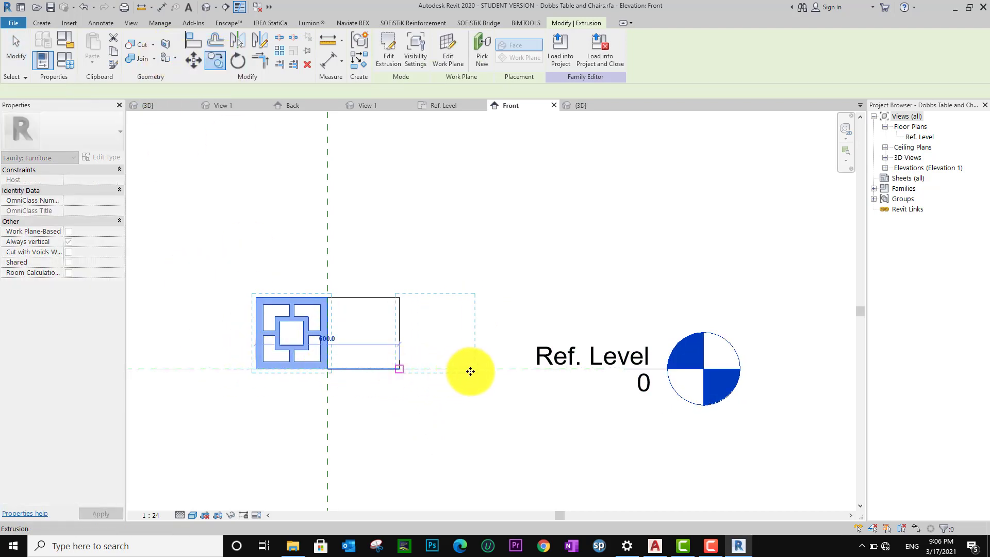
click(471, 369)
click(547, 395)
- Set the Front view's scale to 1:5
scroll(505, 394, down, 2)
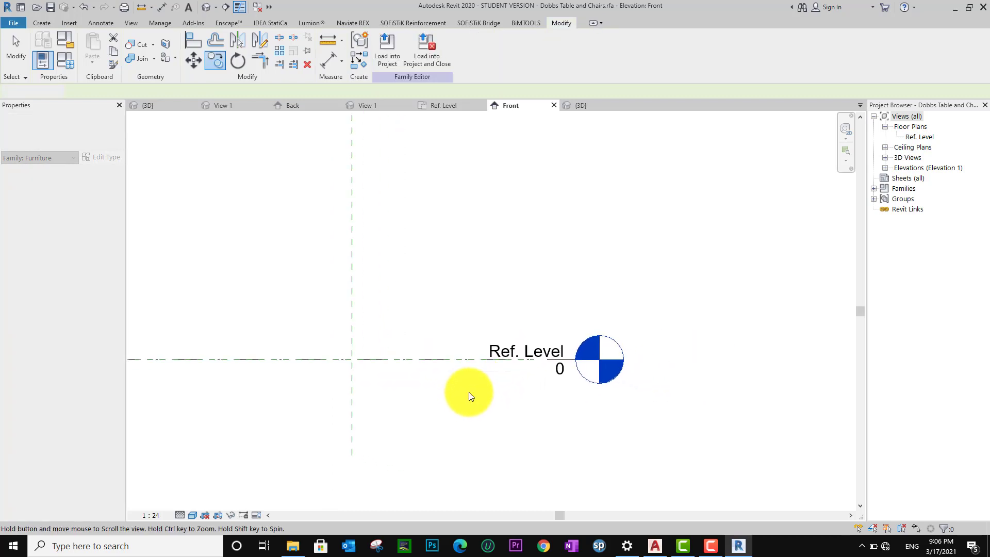
click(154, 515)
click(182, 446)
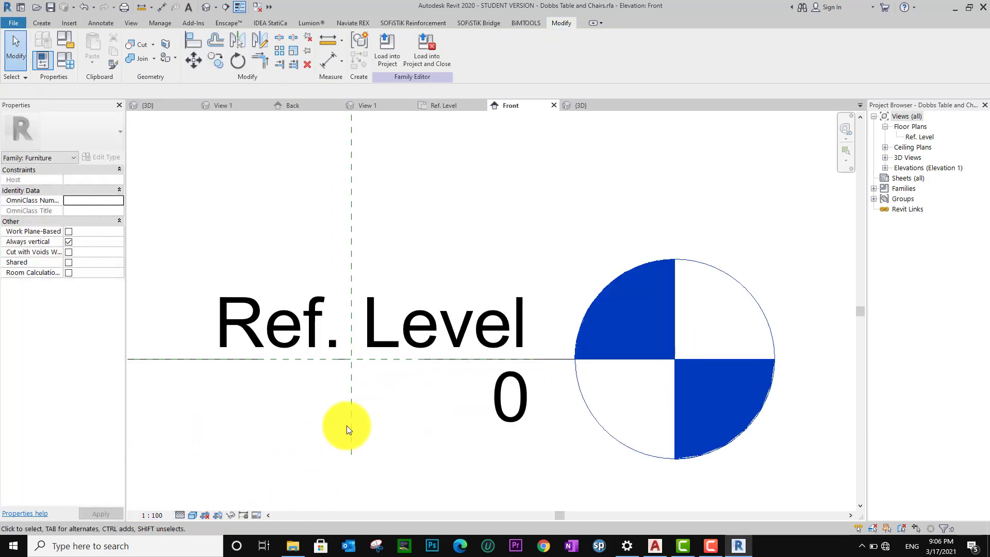
click(152, 514)
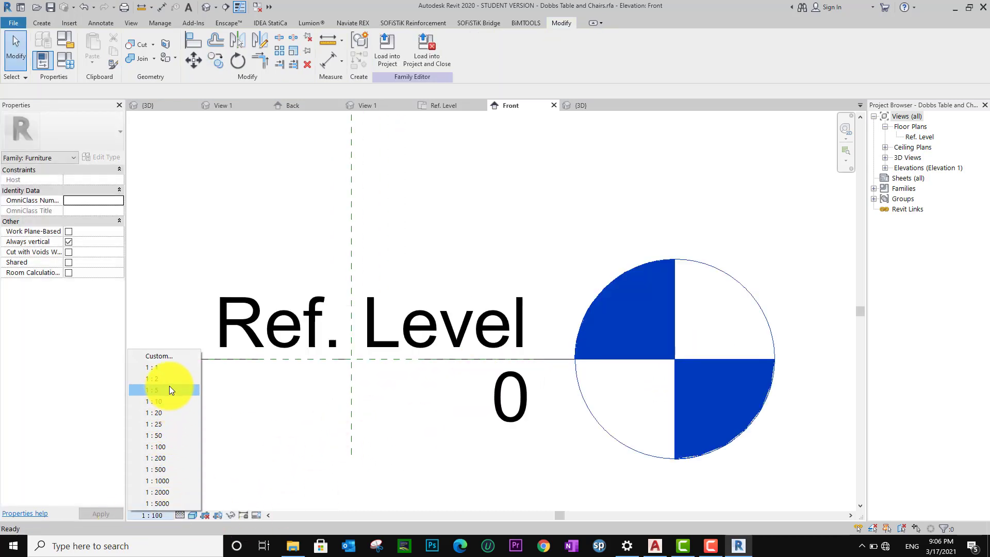
click(169, 386)
scroll(318, 395, down, 2)
- Extend the head end of the Ref. Level line farther beyond the copied patterned brick, leaving room for more bricks
click(382, 361)
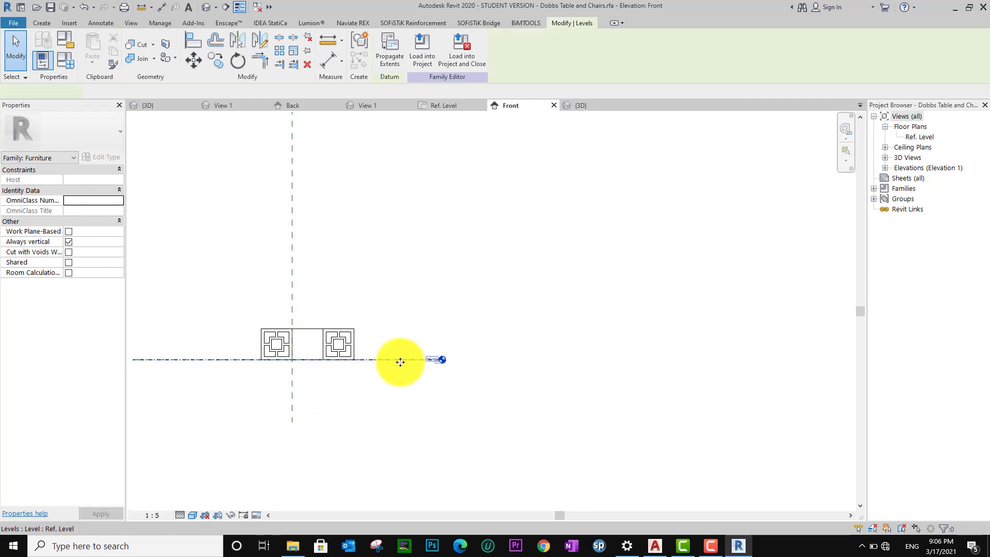
click(438, 362)
click(595, 364)
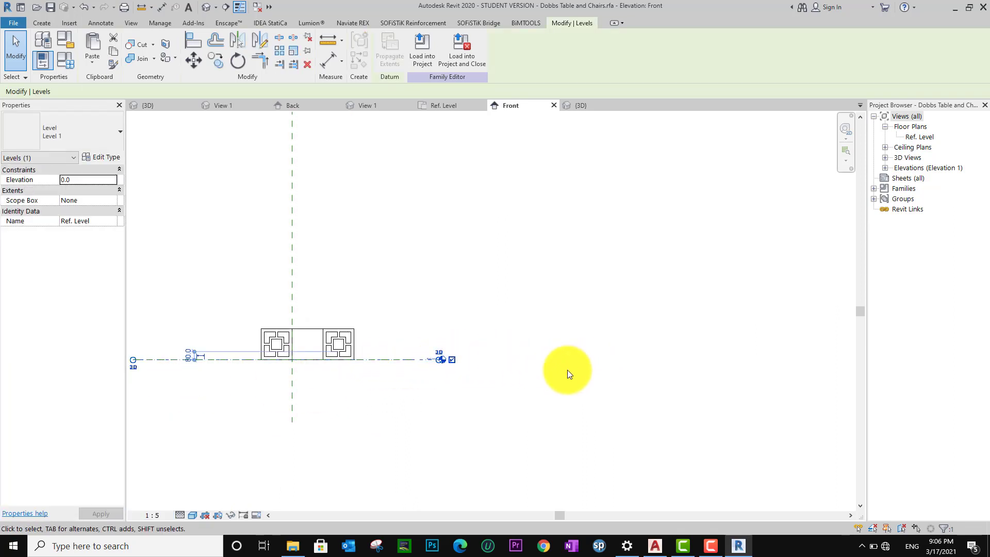
scroll(444, 366, up, 3)
key(Escape)
click(380, 354)
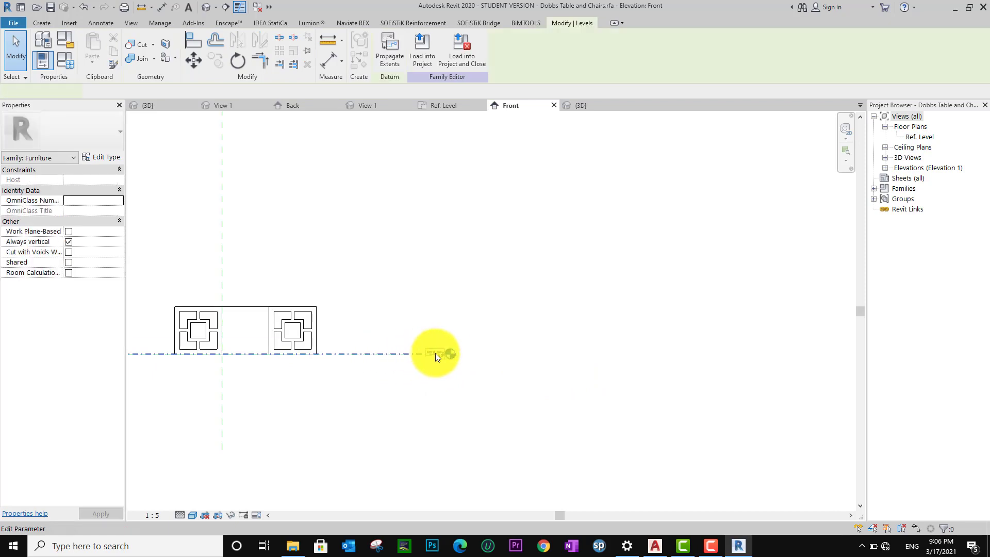
scroll(439, 354, up, 4)
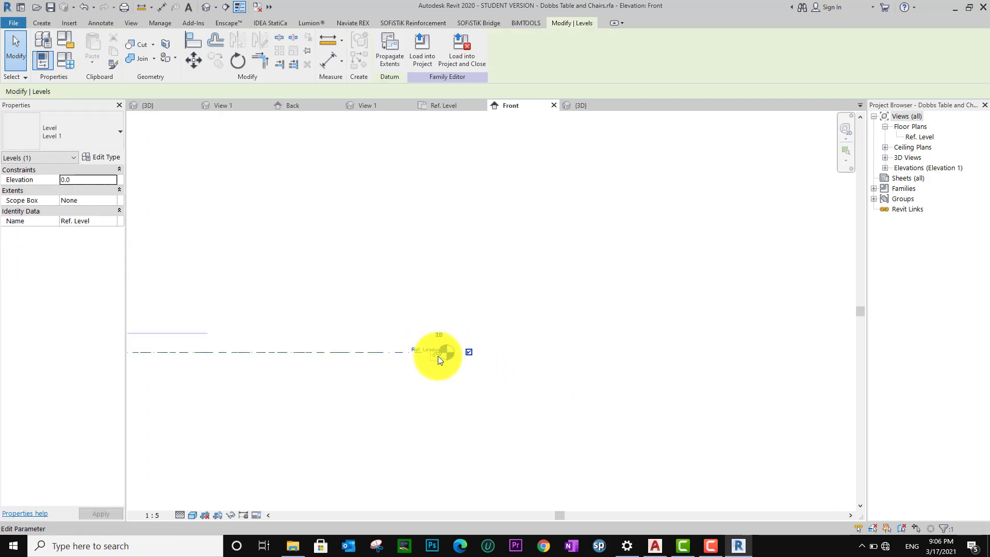
drag(439, 353, 823, 354)
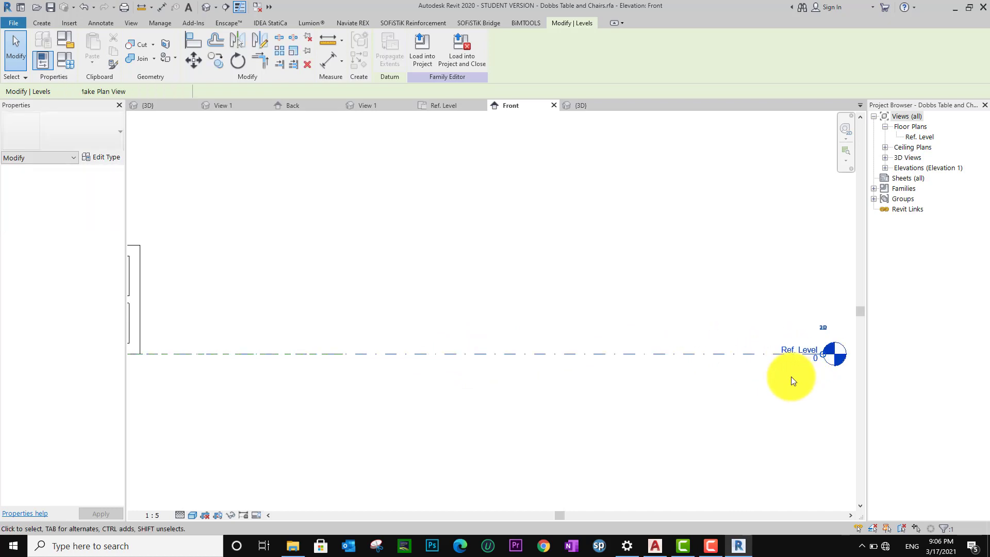
scroll(787, 380, down, 3)
middle_drag(723, 411, 729, 422)
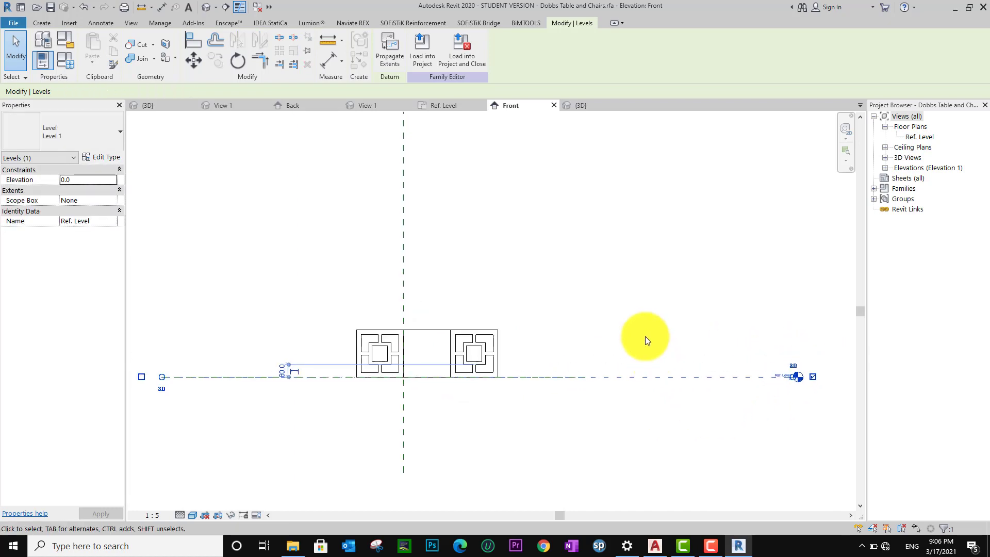
click(582, 352)
scroll(581, 345, up, 1)
middle_drag(581, 340, 528, 336)
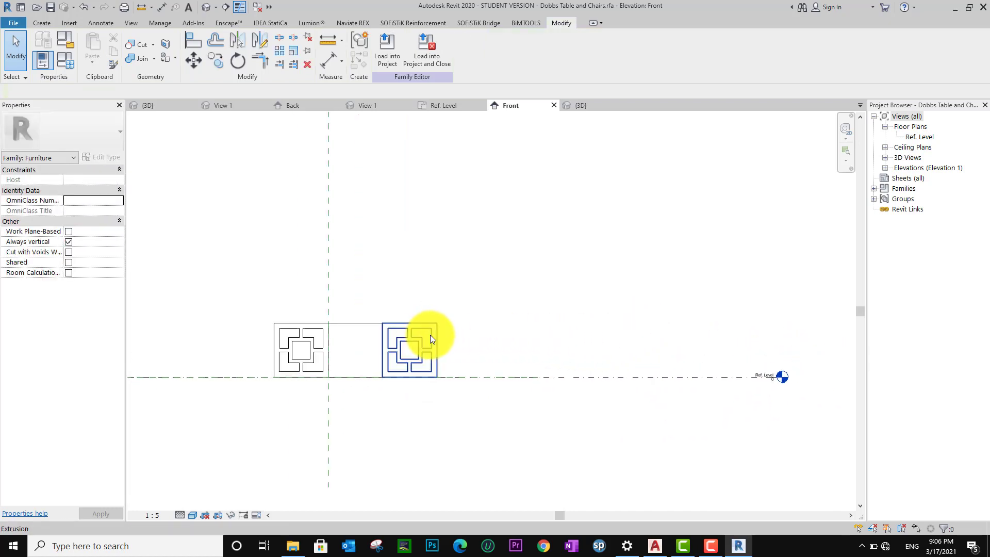
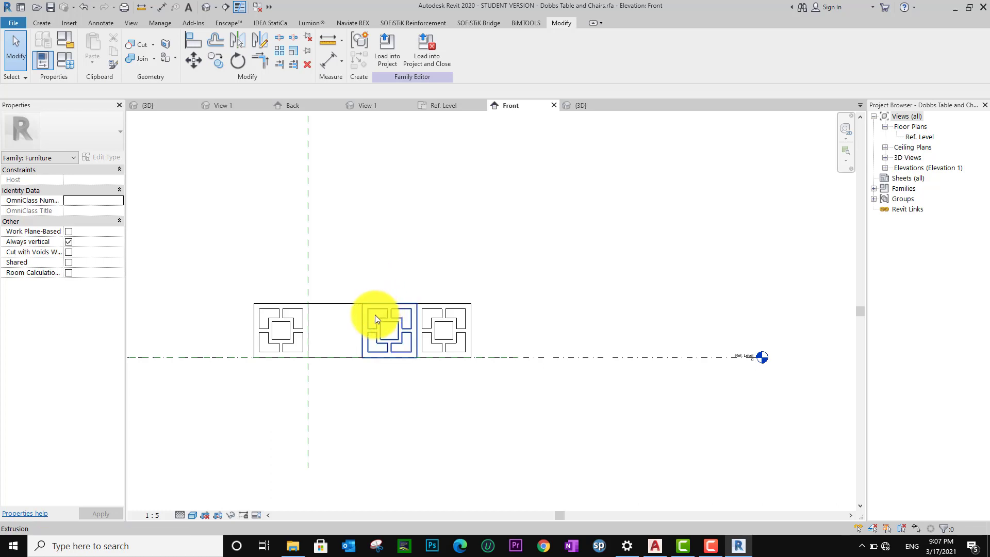
- Copy the plain brick 900 mm along the reference level to the far end of the first course
click(326, 305)
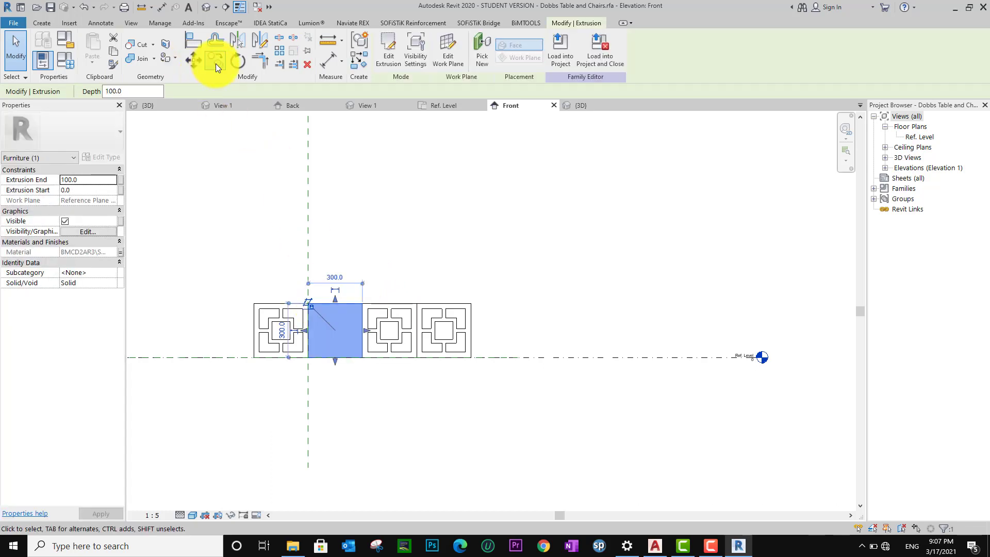
click(215, 61)
click(308, 357)
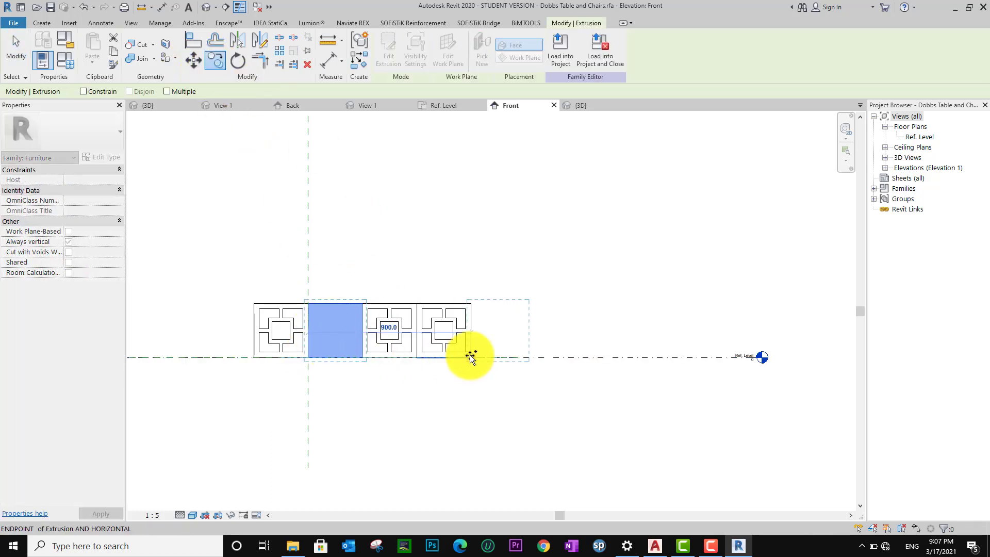
click(469, 356)
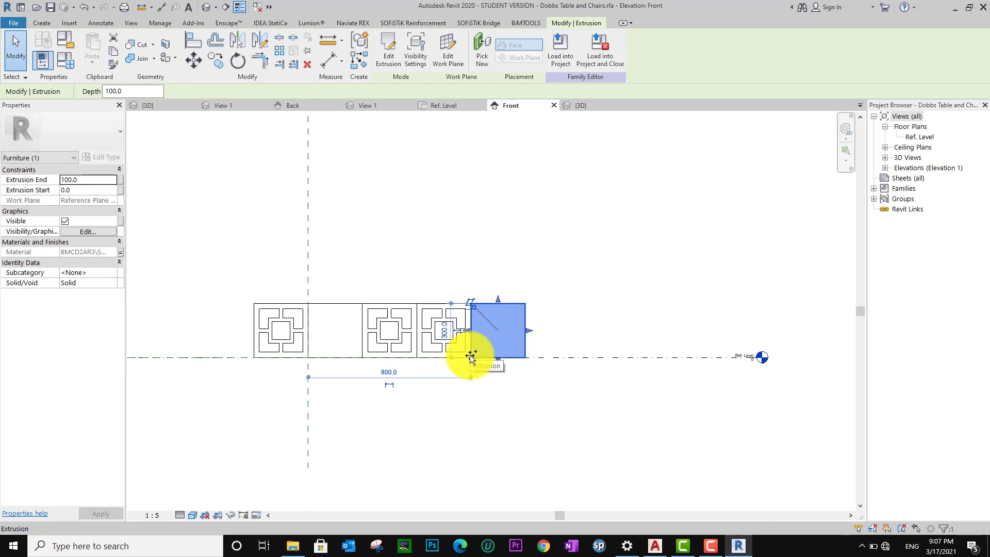
- Multiple-copy the plain brick into the second course's columns 1, 3, 5 and 6, and column 2 of the third and fourth courses
click(215, 60)
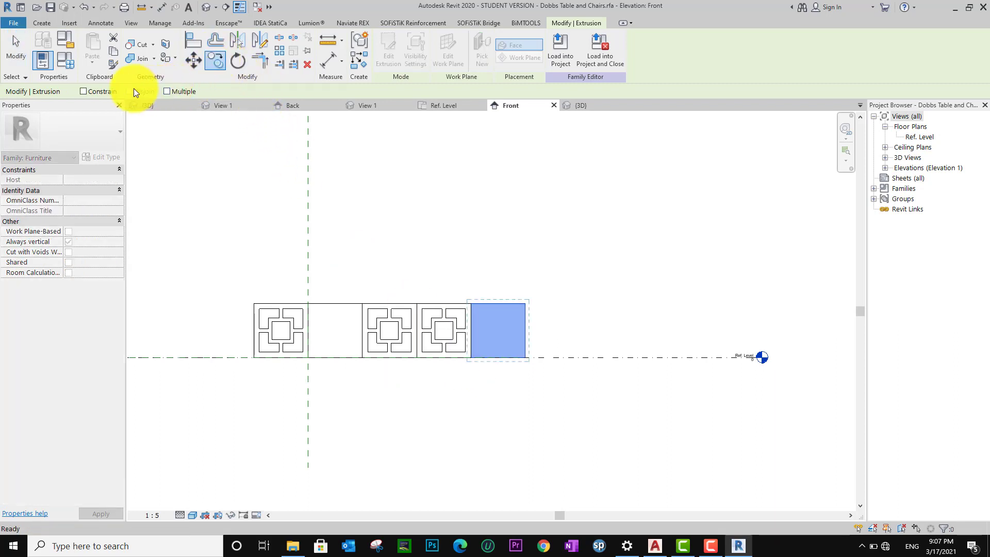
click(469, 357)
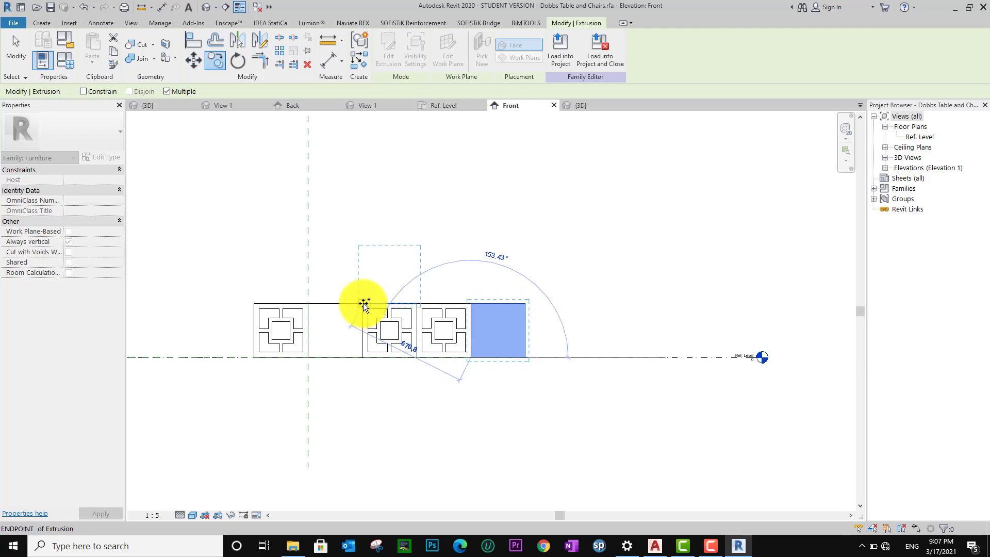
click(294, 301)
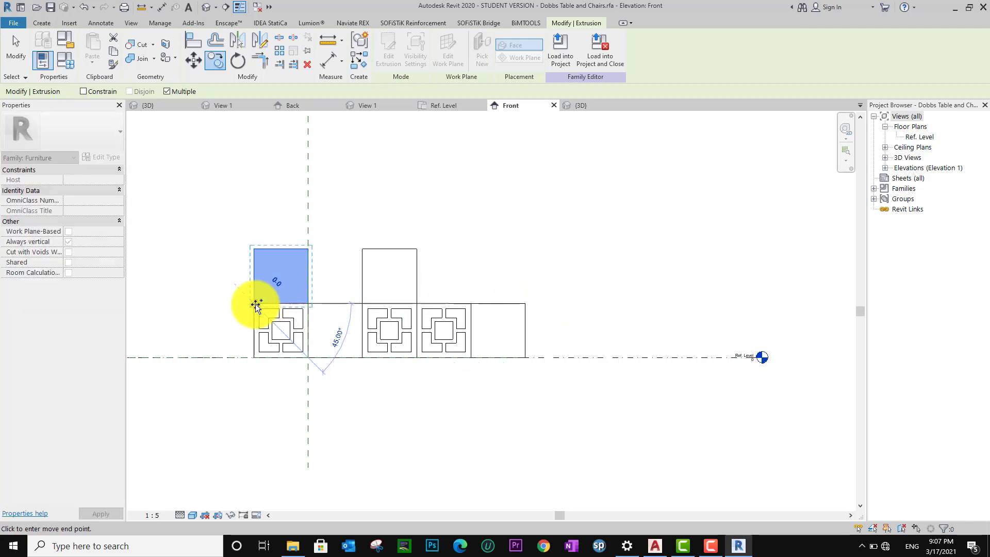
click(309, 248)
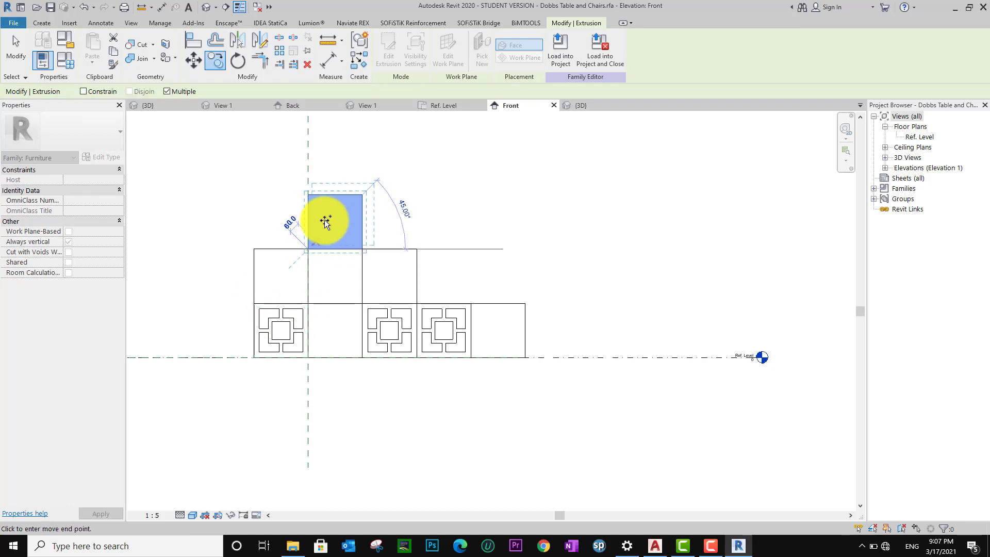
click(309, 191)
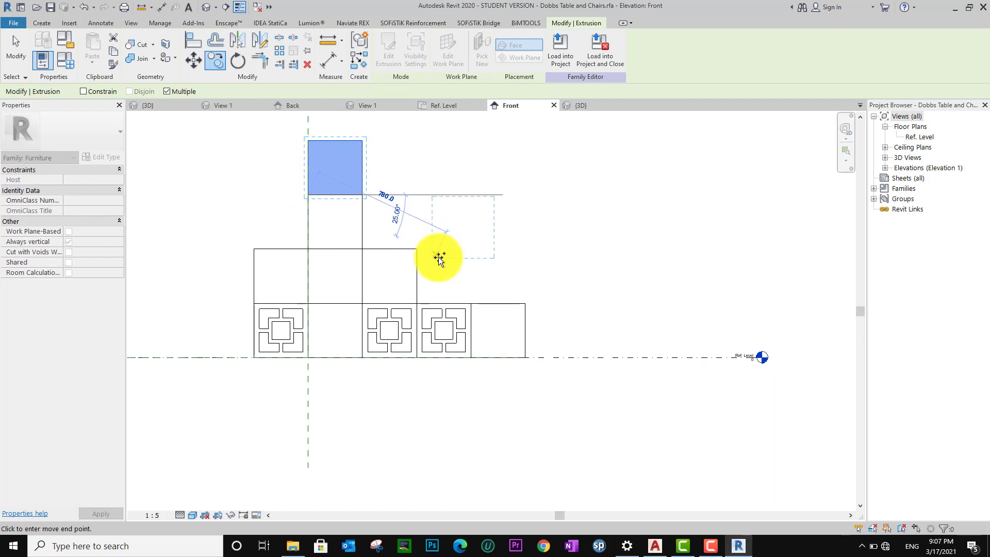
click(469, 305)
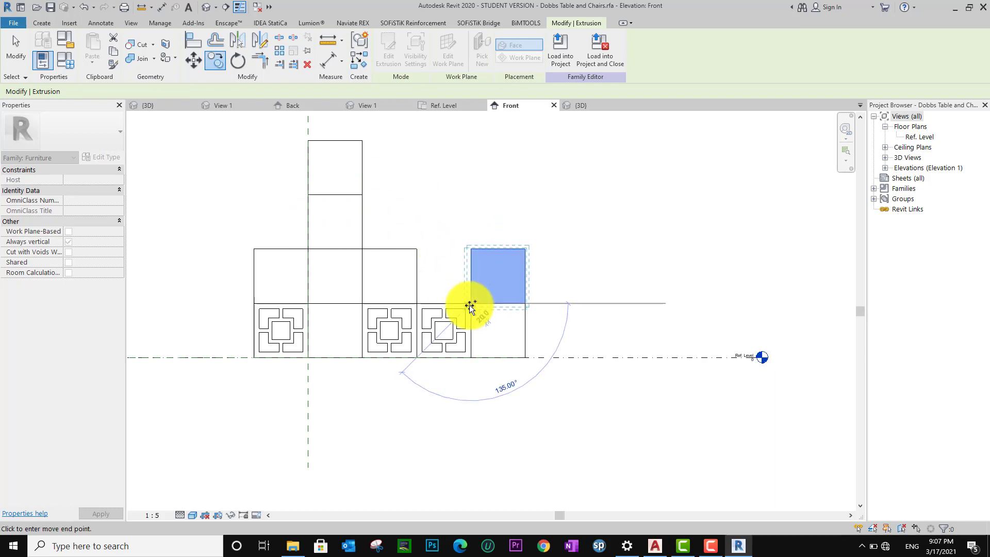
click(526, 304)
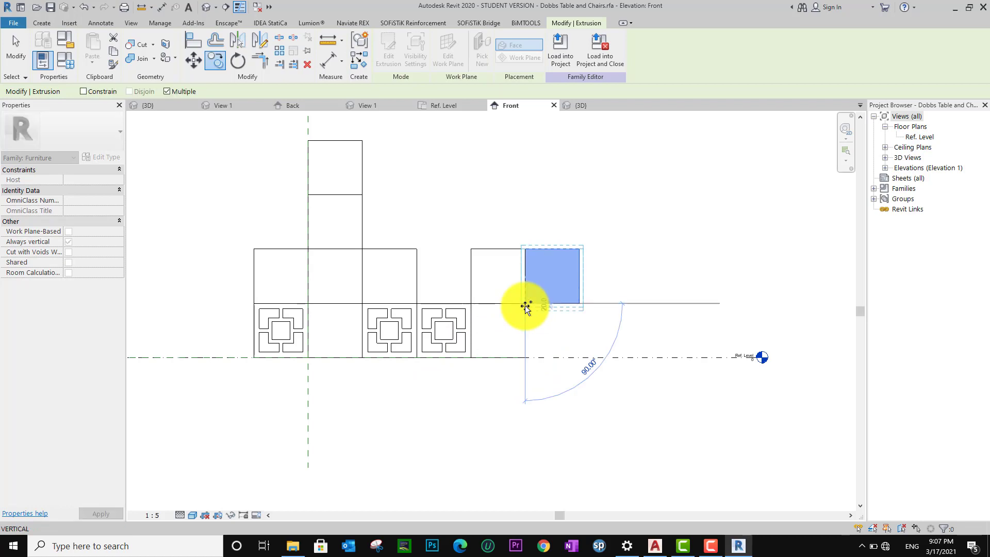
key(Escape)
key(Escape)
- Multiple-copy the first course's column 3 patterned brick into columns 1 and 3 of the third course and column 3 of the fourth
click(395, 354)
click(219, 62)
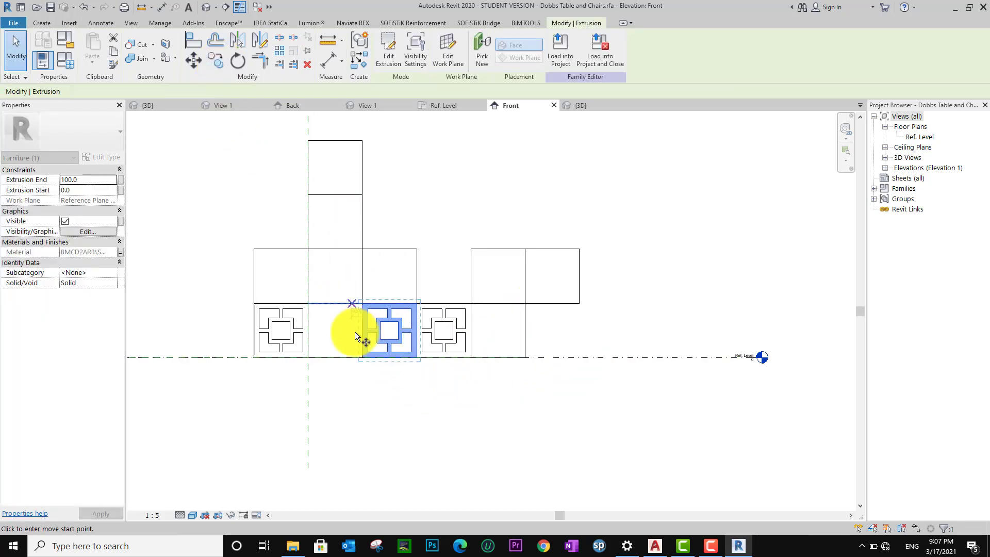
click(364, 360)
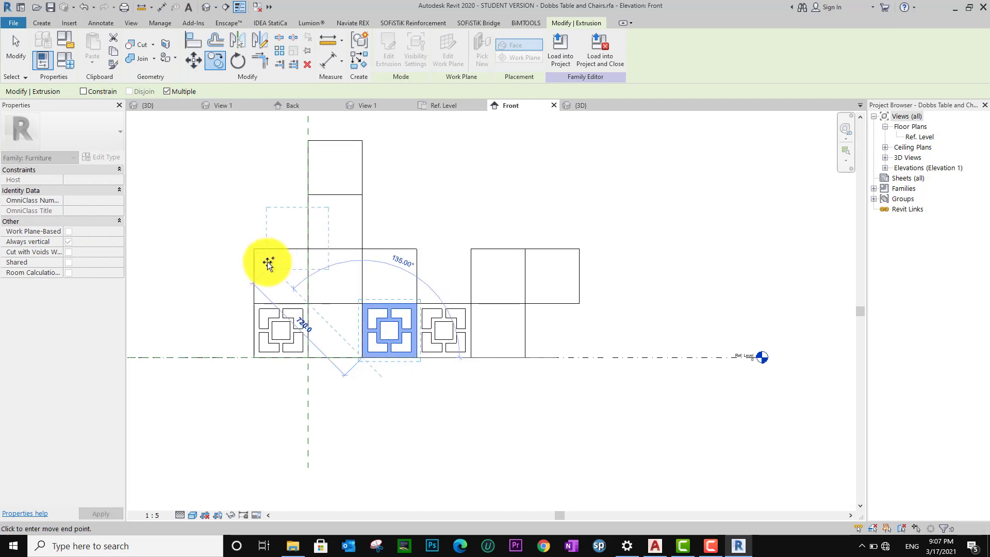
click(255, 251)
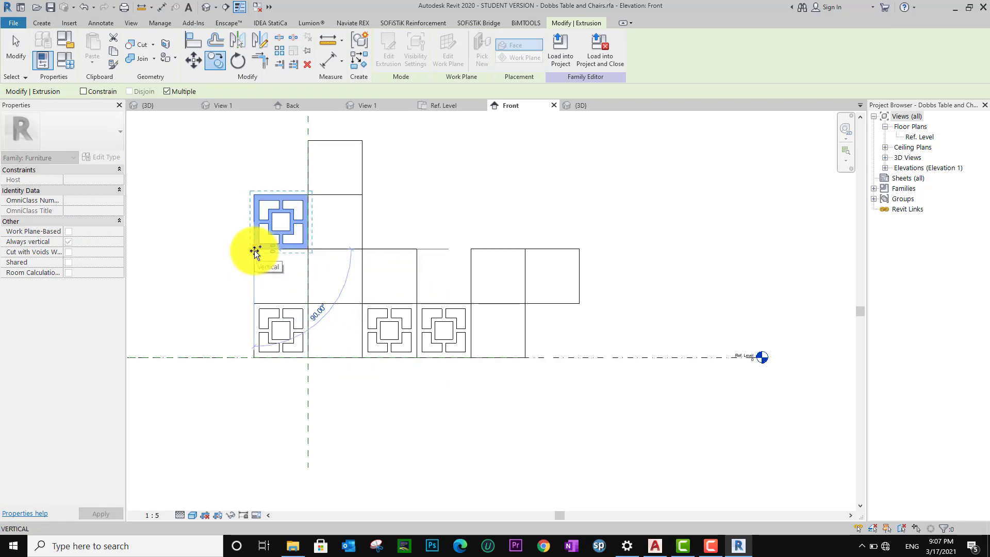
click(363, 249)
click(364, 196)
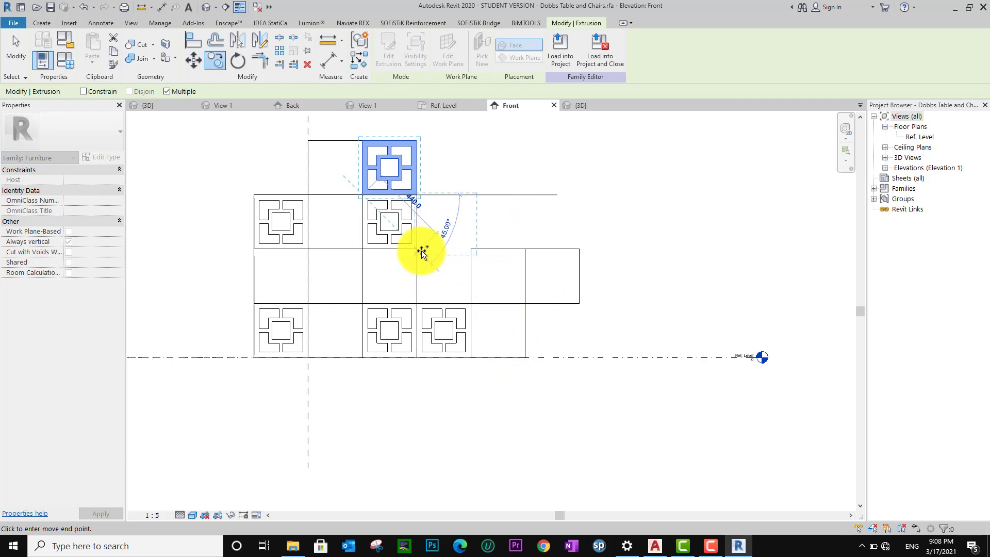
- Place more patterned copies in third-course columns 5 and 6, second-course column 4, first-course column 6 and fourth-course column 1
click(471, 249)
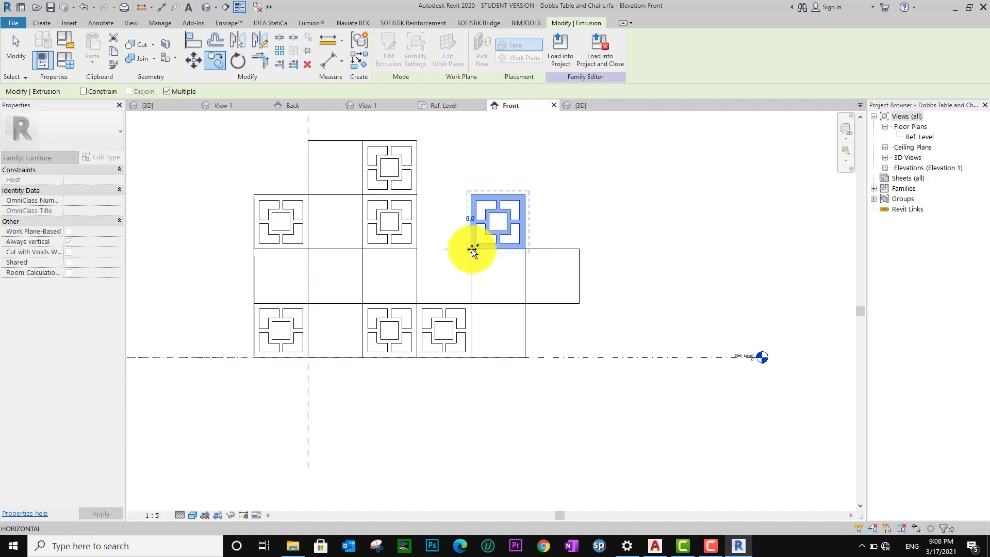
click(525, 246)
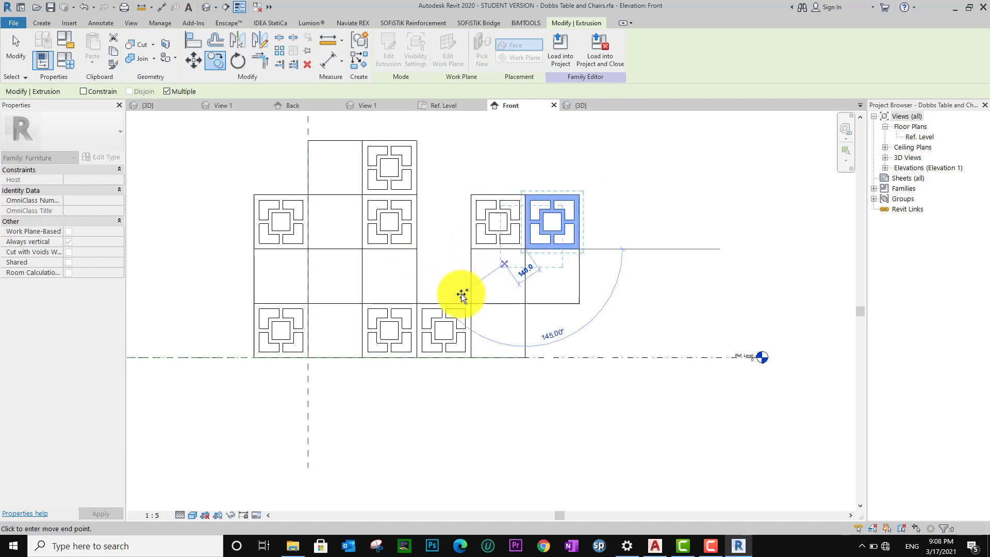
click(417, 303)
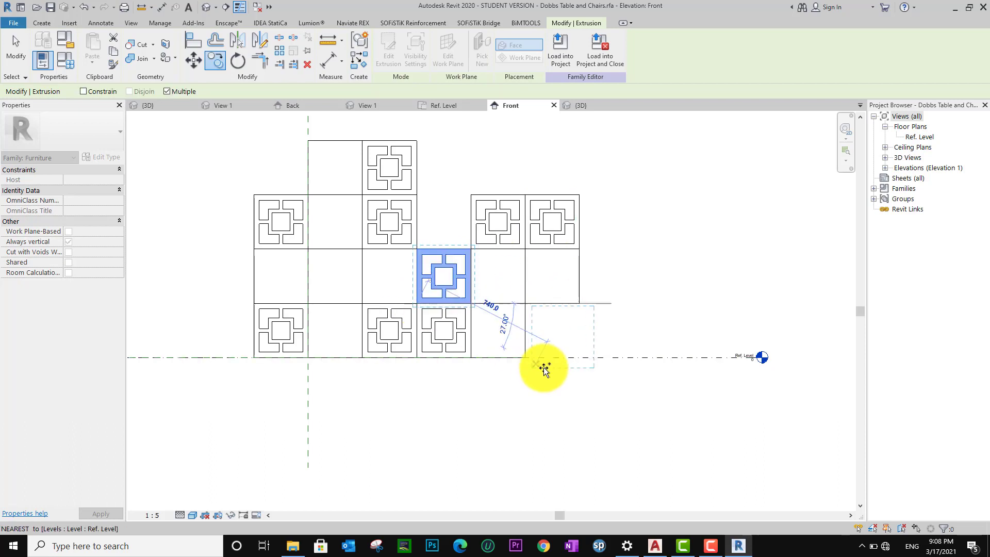
click(526, 357)
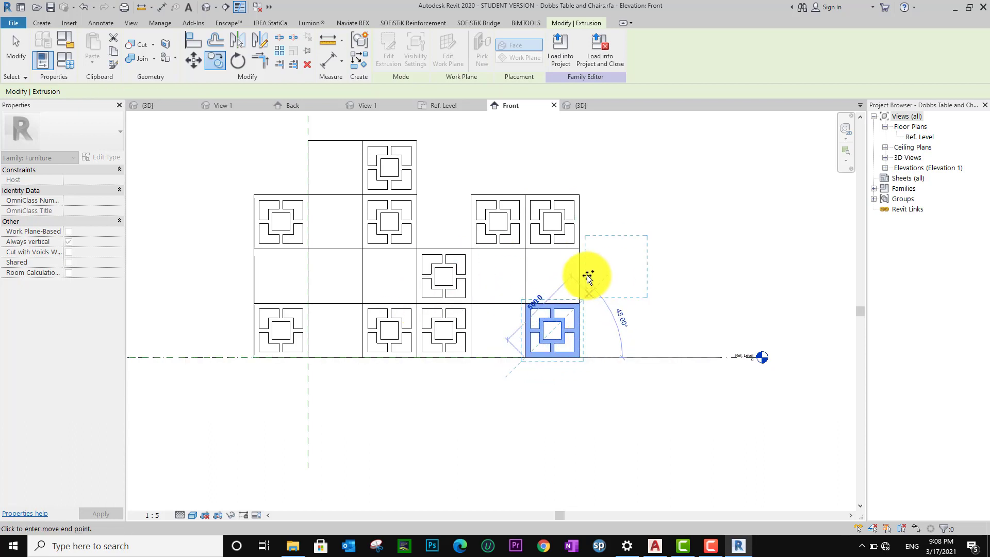
middle_drag(531, 248, 533, 305)
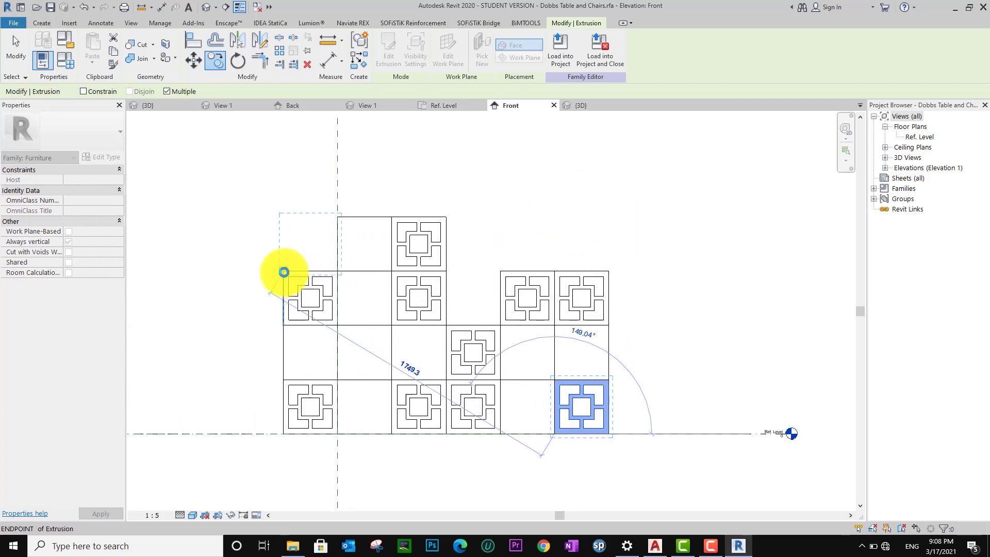
click(284, 272)
key(Escape)
key(Escape)
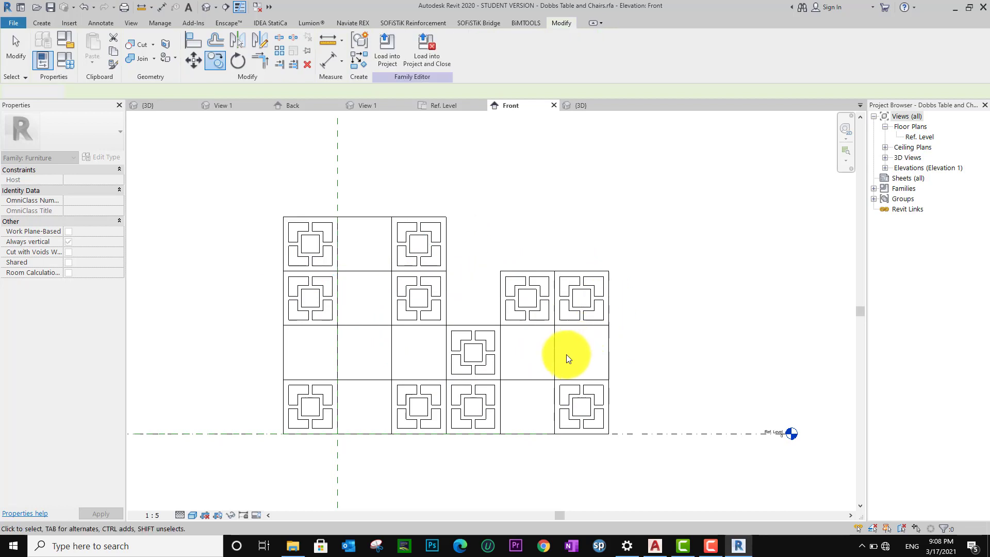
- Copy the second course's column 6 plain brick into column 4 of the third and fourth courses and column 7 of the third
click(555, 360)
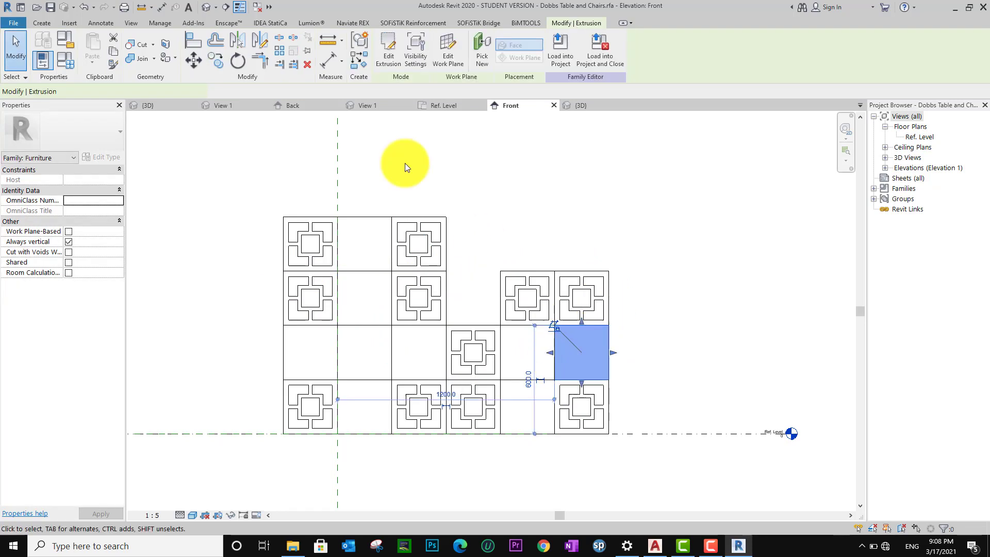
click(213, 61)
key(c)
key(o)
click(555, 379)
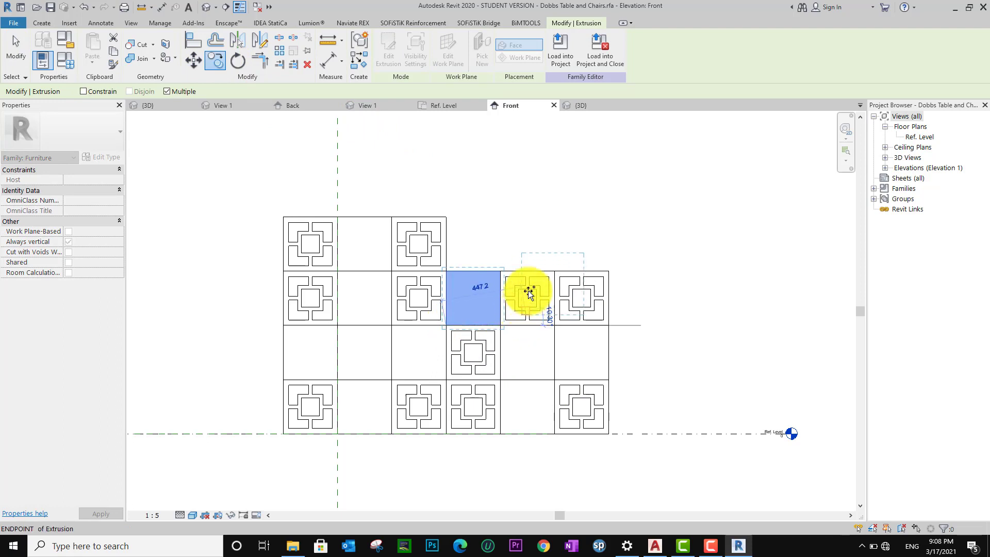
click(448, 269)
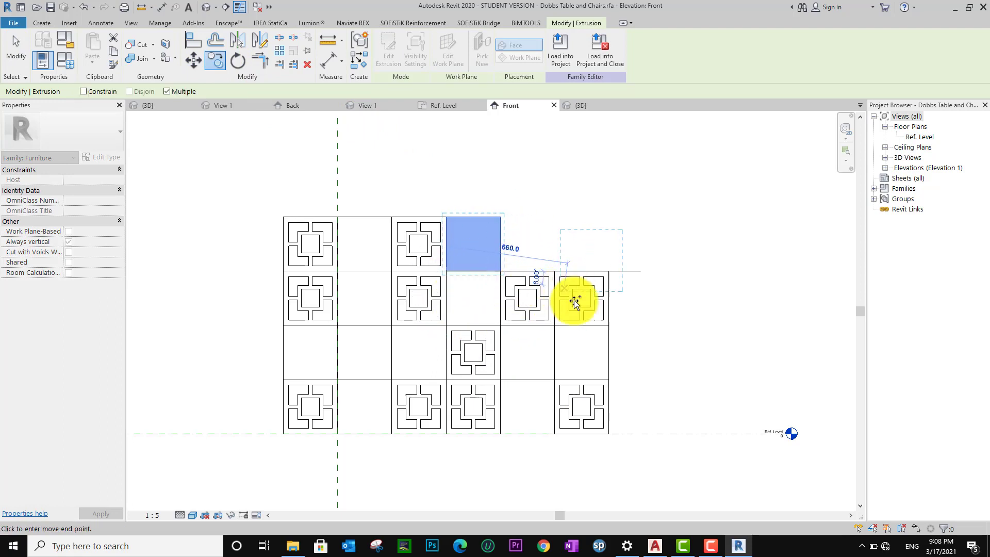
click(609, 326)
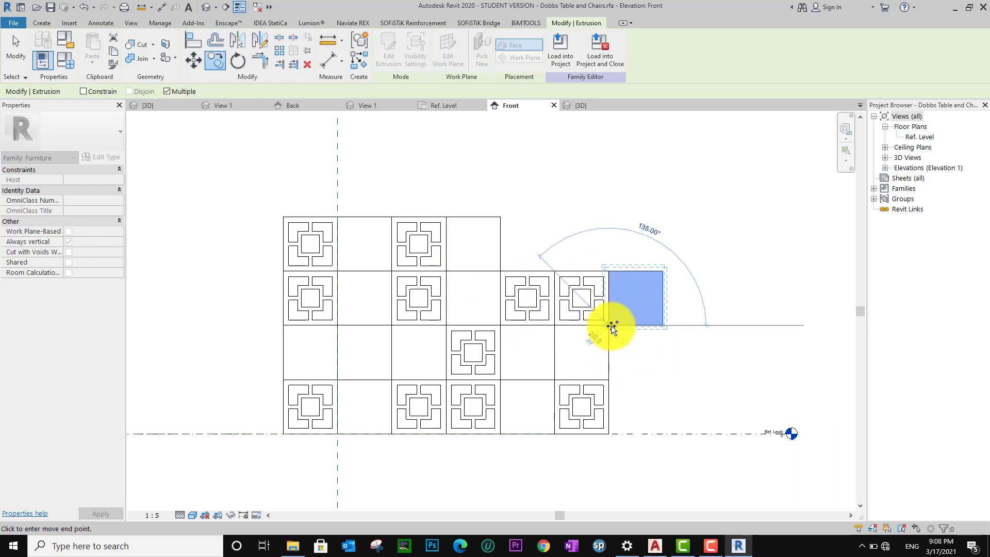
key(Escape)
- Copy the first course's column 6 patterned brick into column 7 of the second and first courses
scroll(647, 375, down, 1)
middle_drag(647, 375, 539, 381)
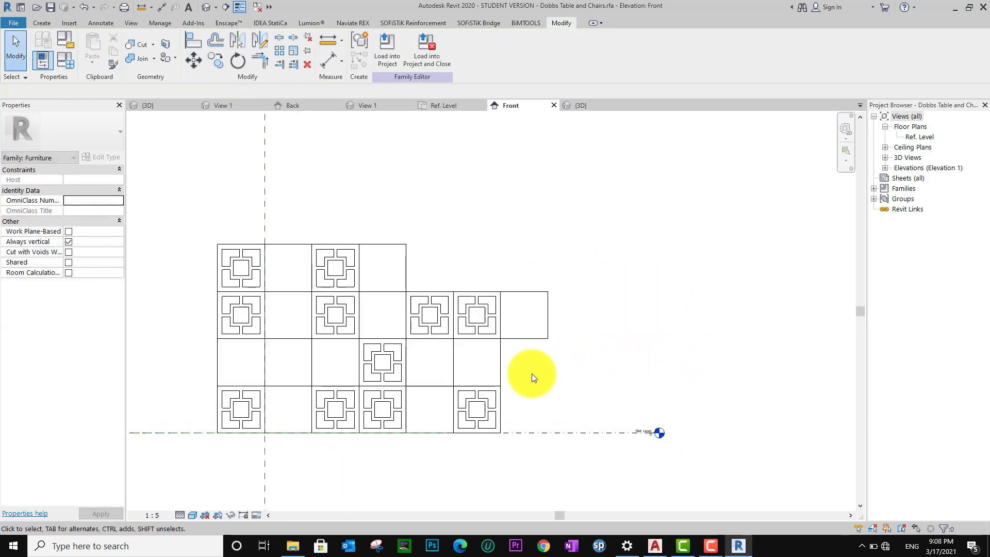
click(498, 407)
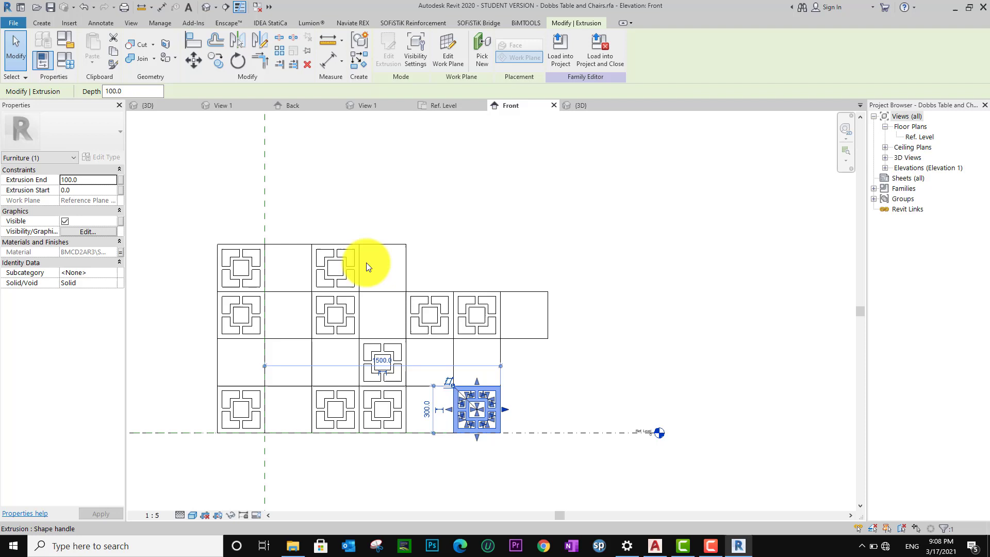
click(218, 62)
key(c)
key(o)
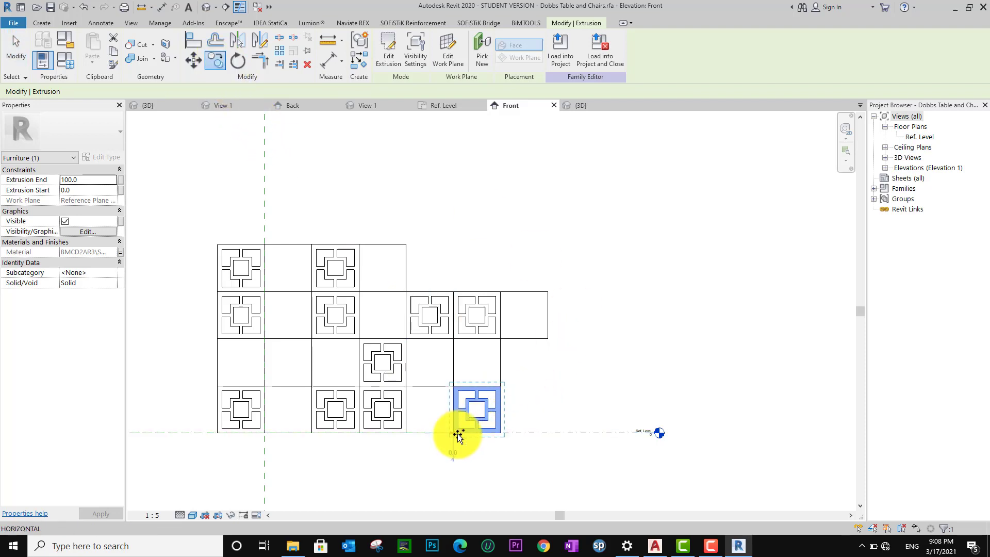
click(455, 433)
click(500, 387)
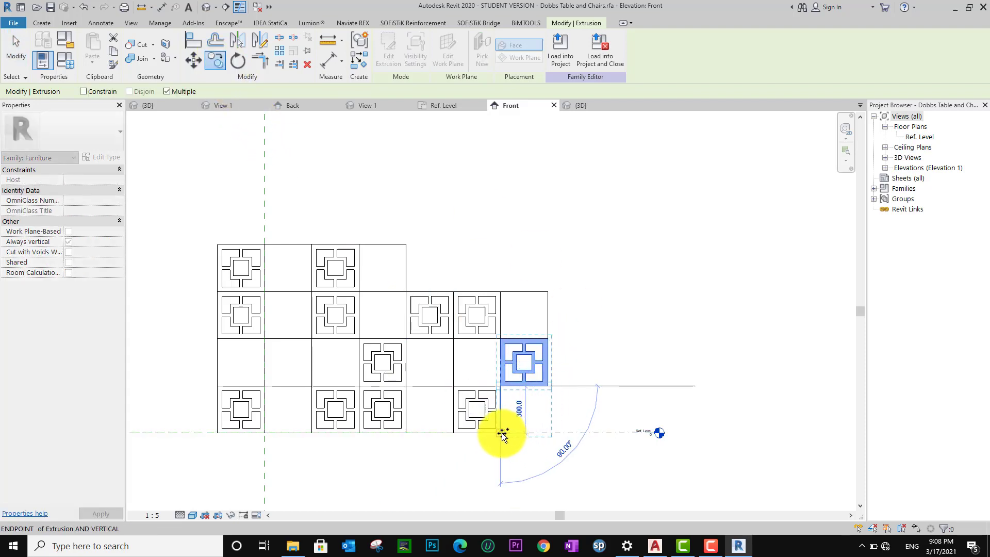
click(501, 433)
- Place further patterned copies in third-course column 8, fourth-course column 6, and columns 4 and 2 of the fifth course
click(549, 338)
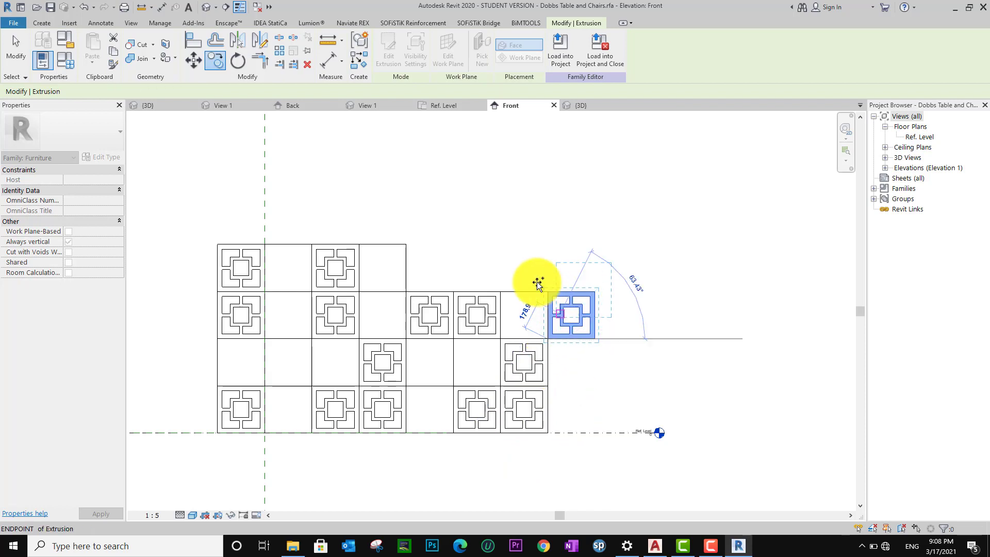
click(453, 291)
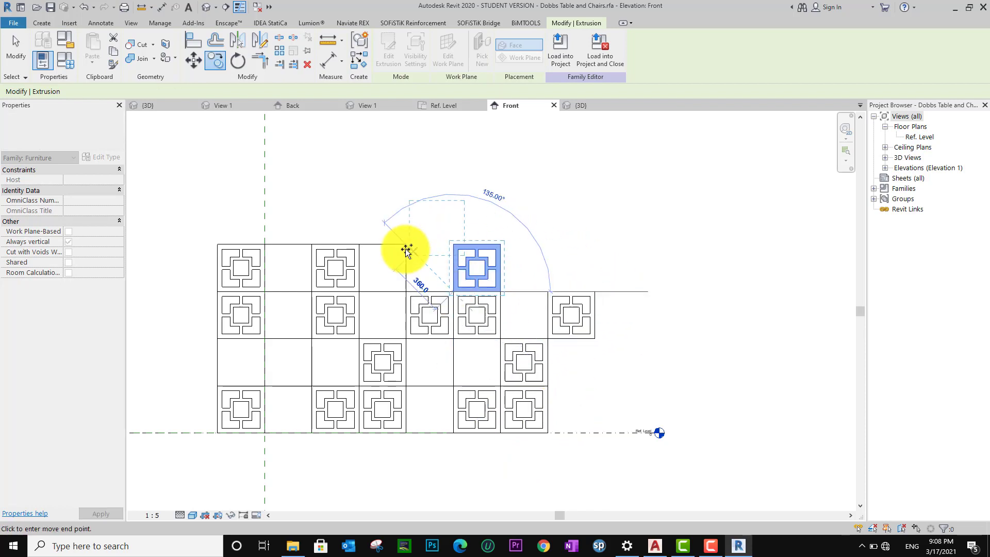
click(359, 243)
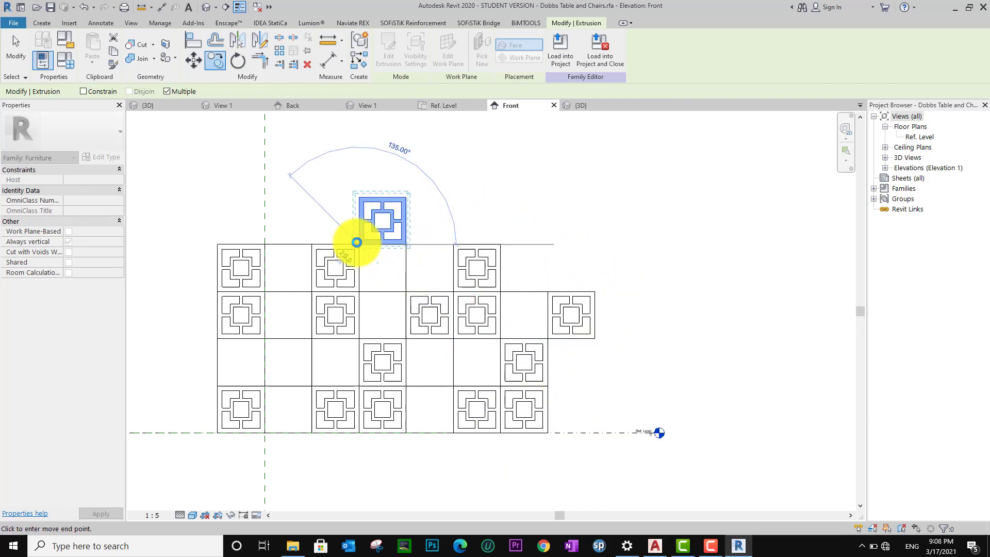
click(265, 244)
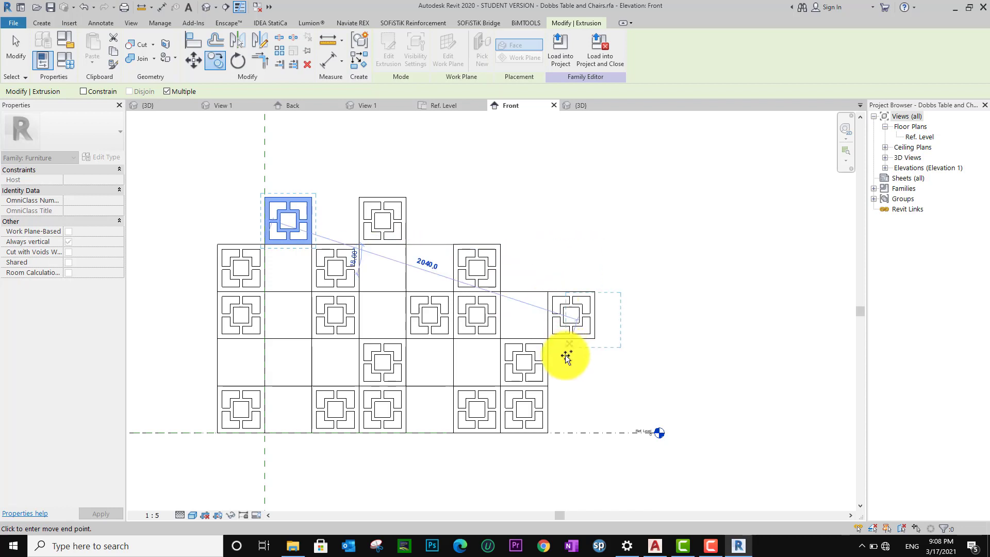
key(Escape)
key(Escape)
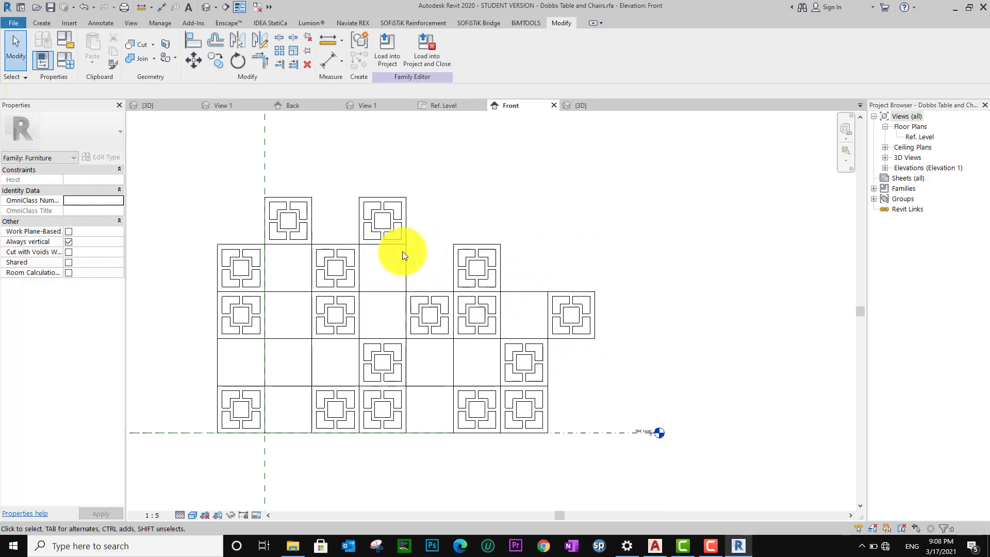
- Copy the fourth course's column 4 plain brick into column 5 of that course and columns 1, 3, 5 and 6 of the fifth
click(404, 253)
click(216, 59)
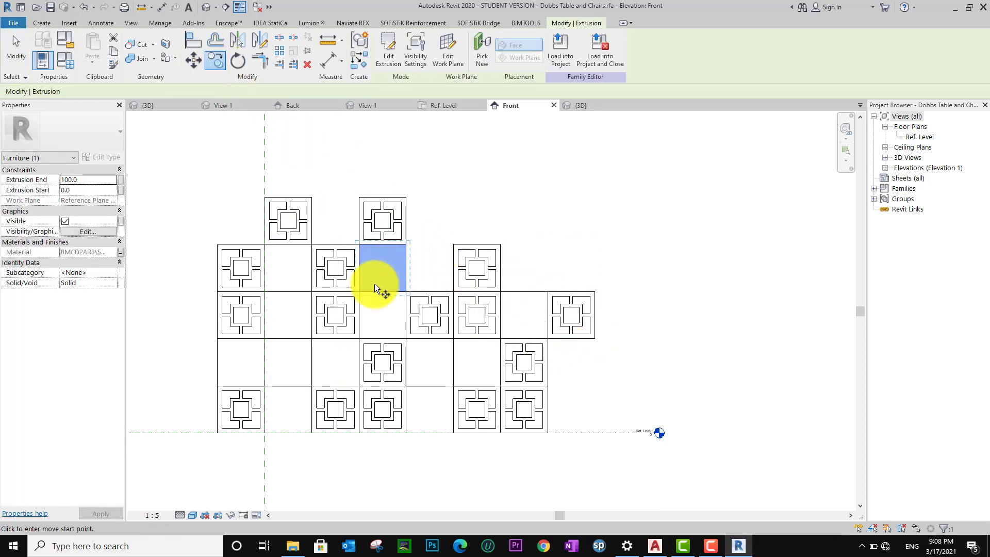
click(360, 295)
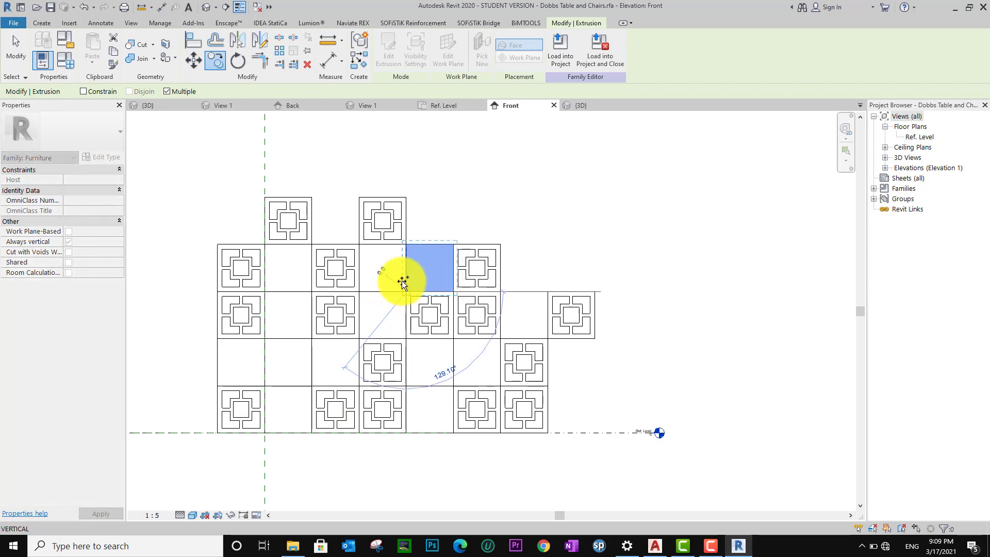
click(217, 244)
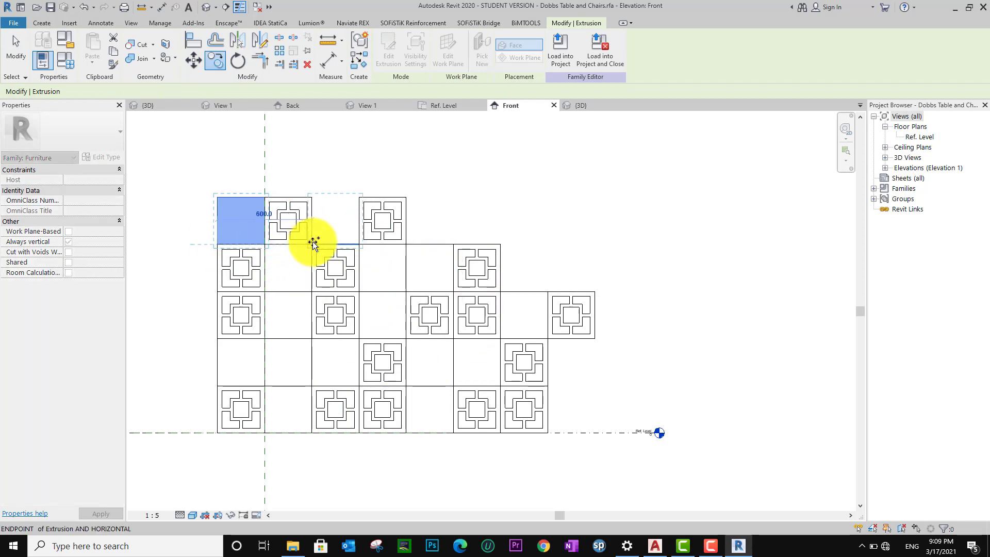
click(313, 243)
click(405, 244)
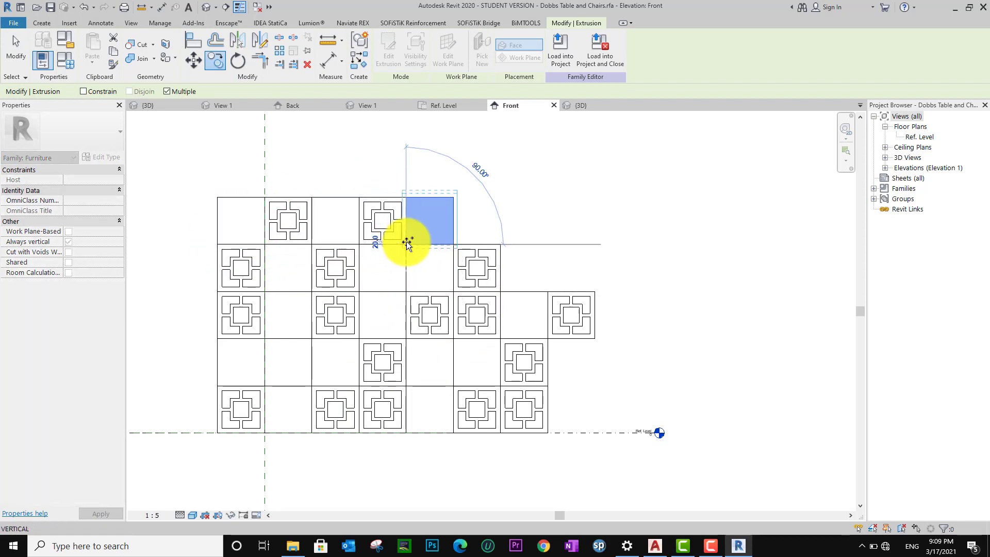
click(455, 243)
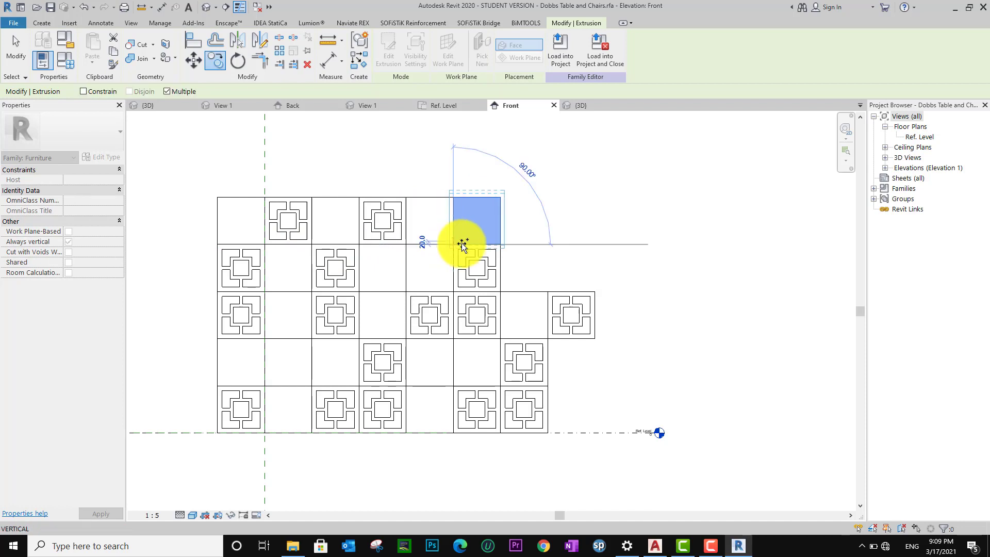
- Place further plain copies in fourth-course column 7, second-course column 8, first-course columns 8 and 9, and third-course column 9
click(502, 292)
click(547, 385)
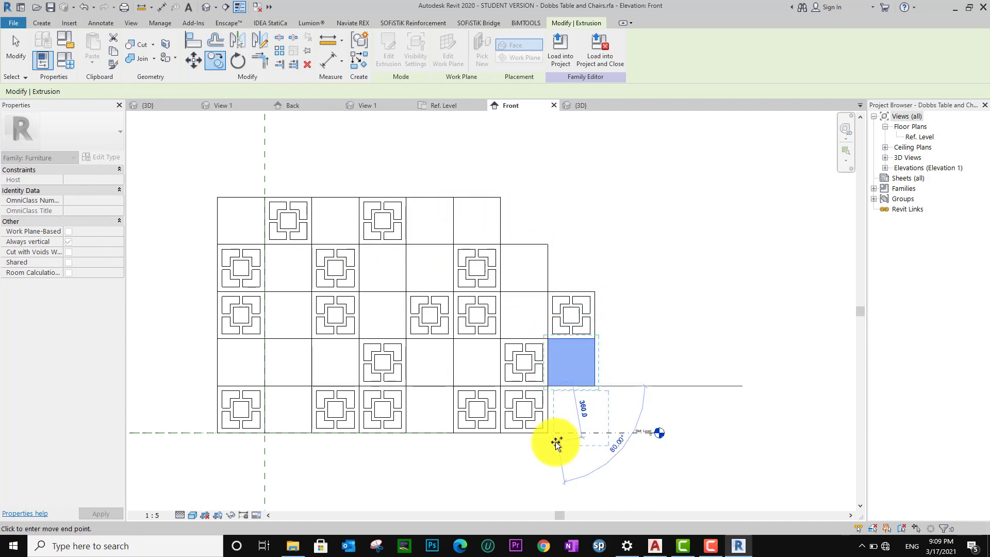
click(548, 434)
click(598, 432)
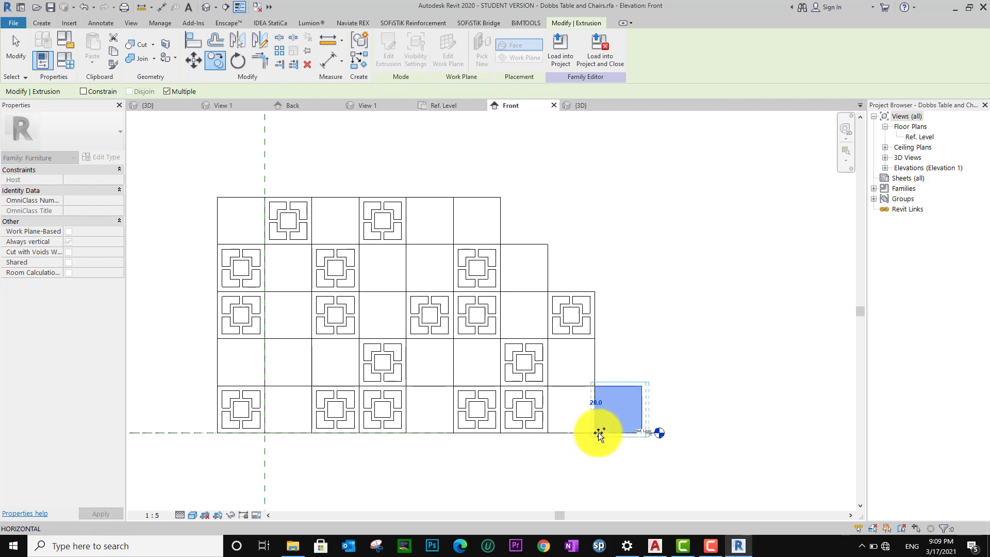
click(596, 340)
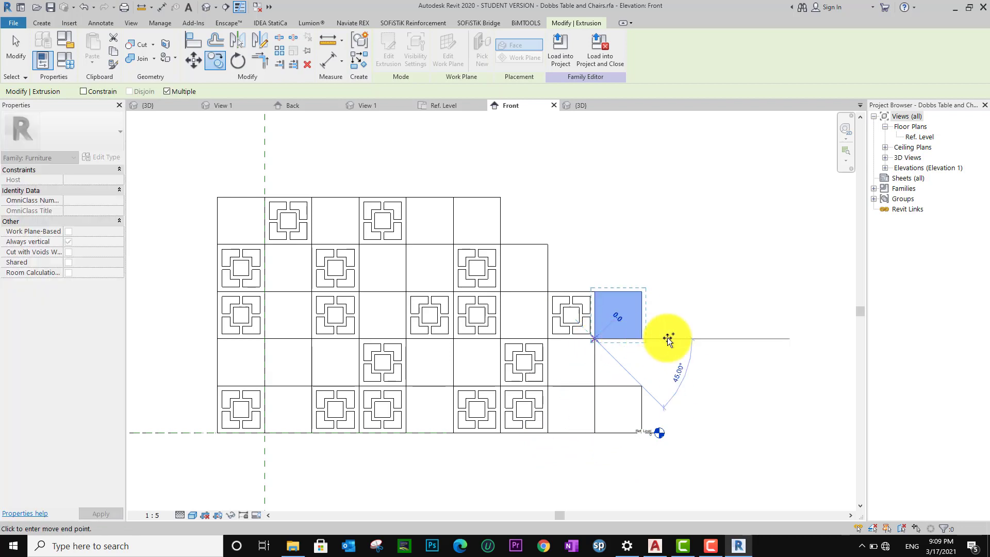
scroll(717, 361, down, 2)
middle_drag(716, 361, 631, 347)
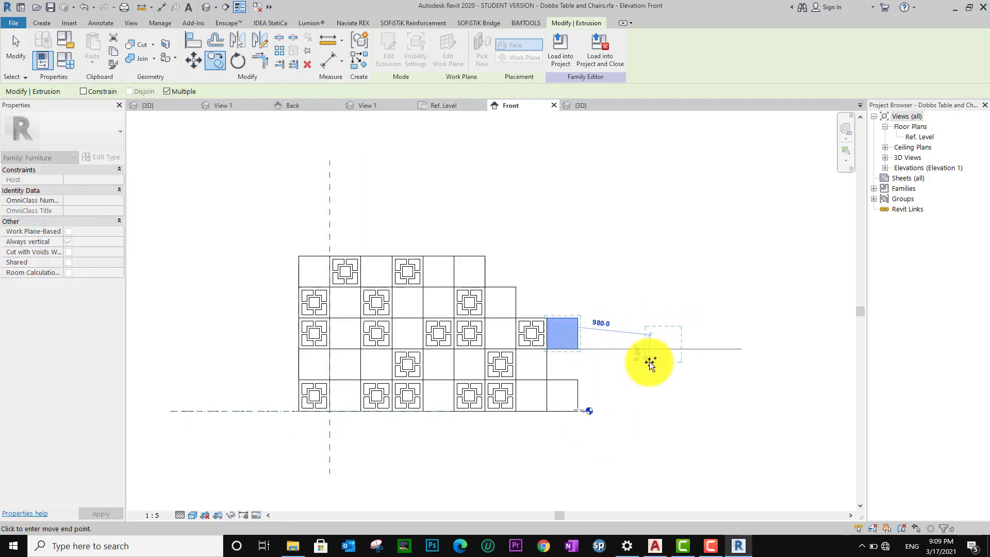
key(Escape)
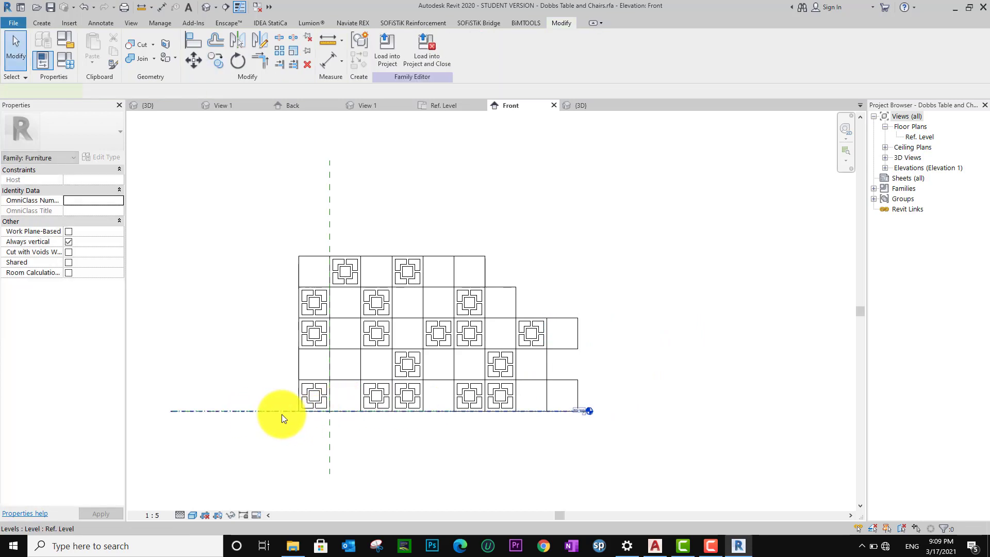
- Extend the head end of the Ref. Level line well beyond the stepped end of the brick wall
click(282, 412)
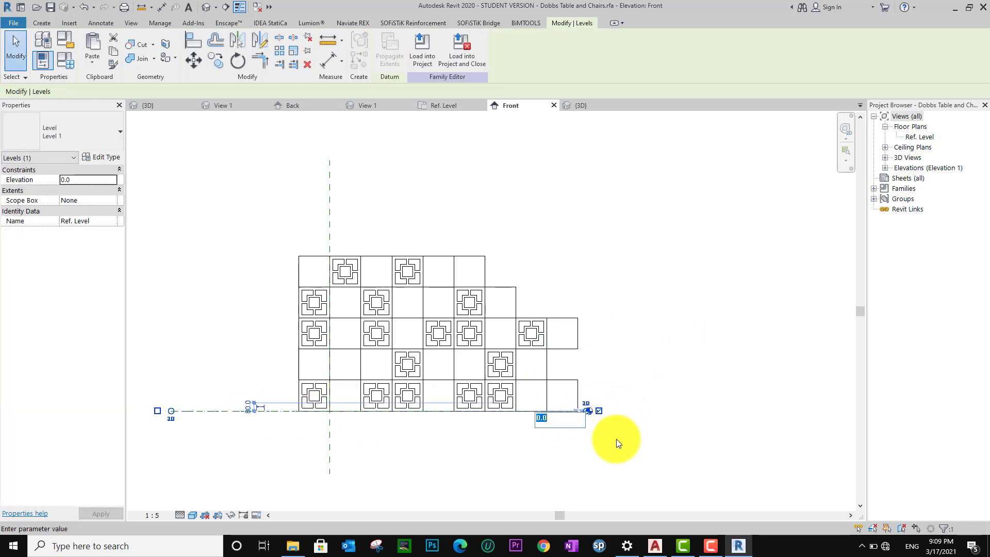
scroll(608, 434, up, 3)
scroll(608, 434, up, 1)
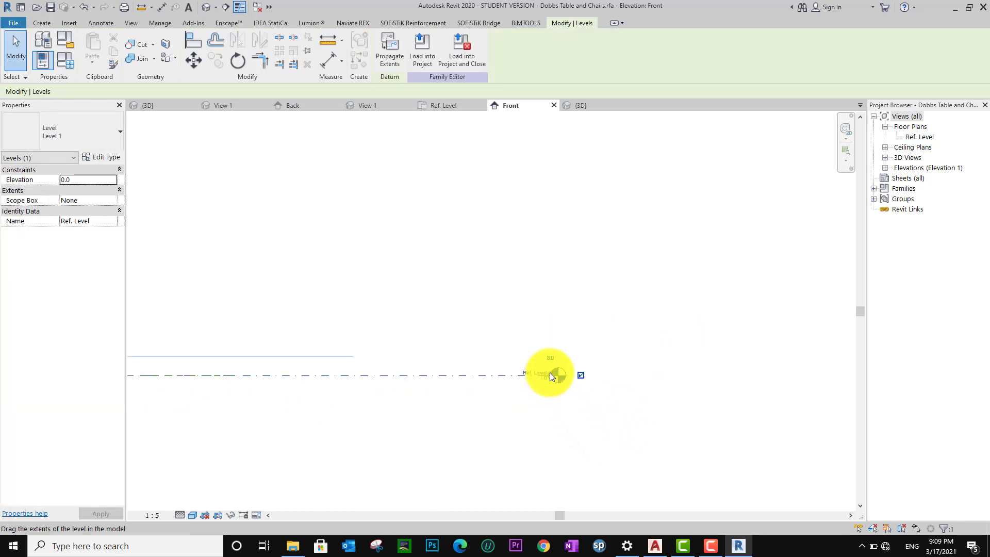
drag(553, 374, 831, 383)
scroll(809, 402, down, 4)
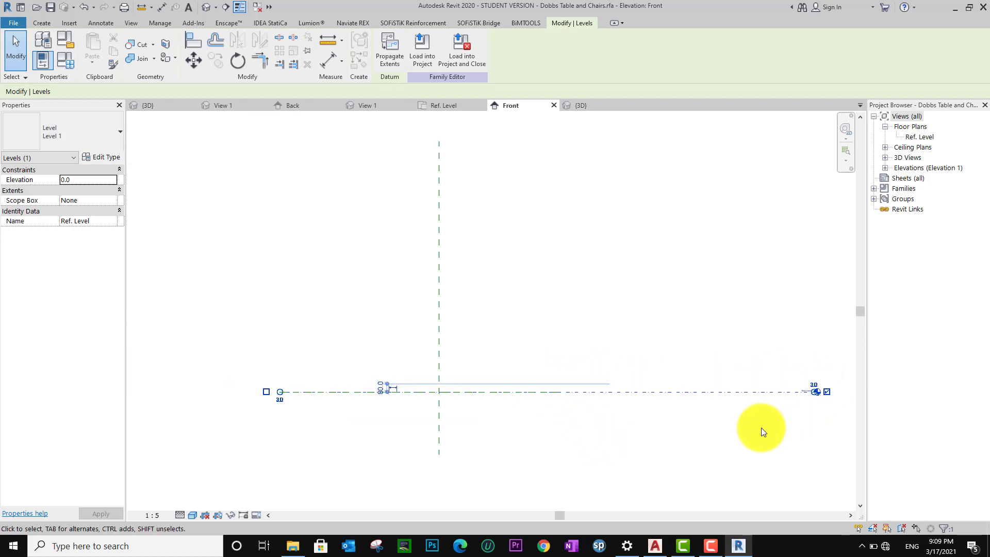
middle_drag(760, 428, 549, 419)
scroll(671, 460, down, 2)
scroll(669, 460, down, 1)
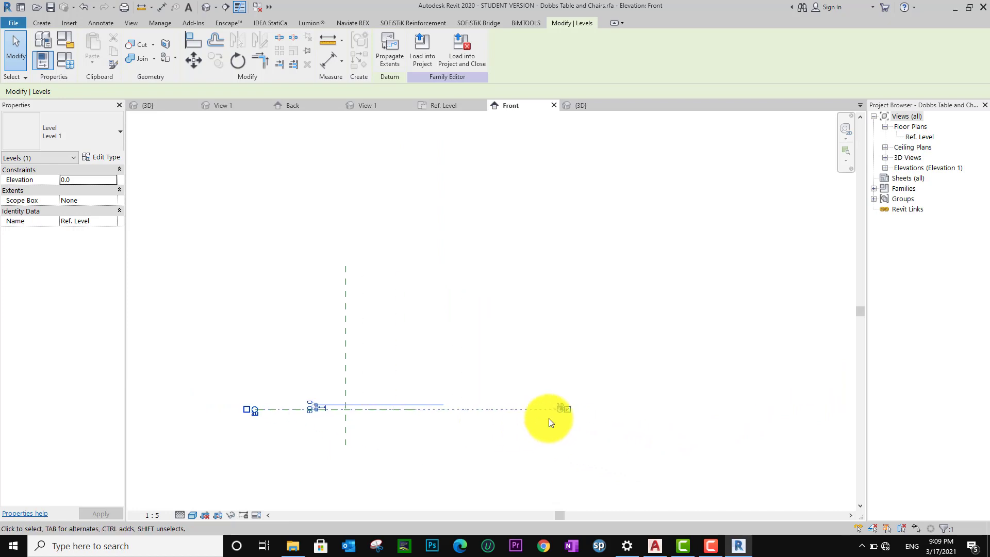
scroll(550, 417, up, 3)
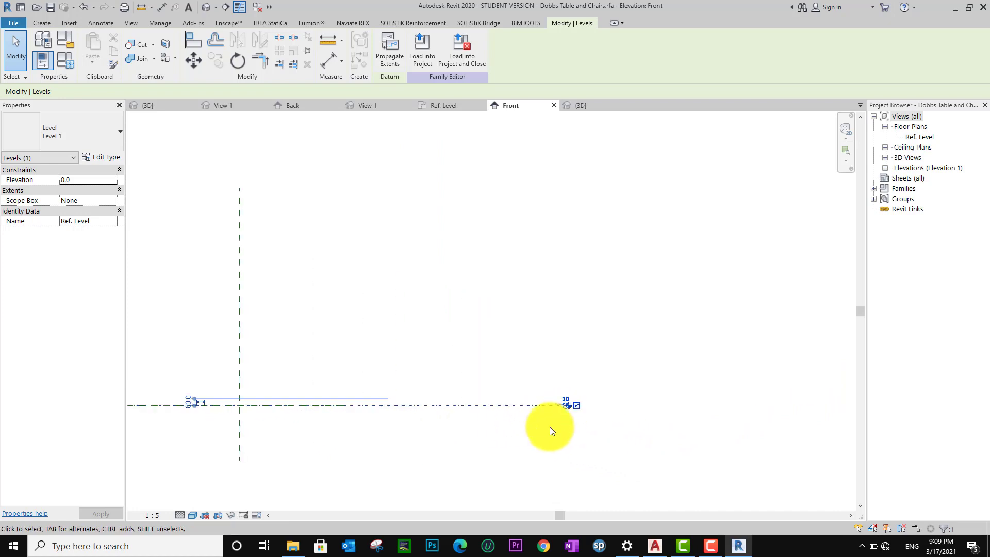
- Set the Front elevation's view scale to 1:10
click(157, 515)
click(170, 401)
key(Escape)
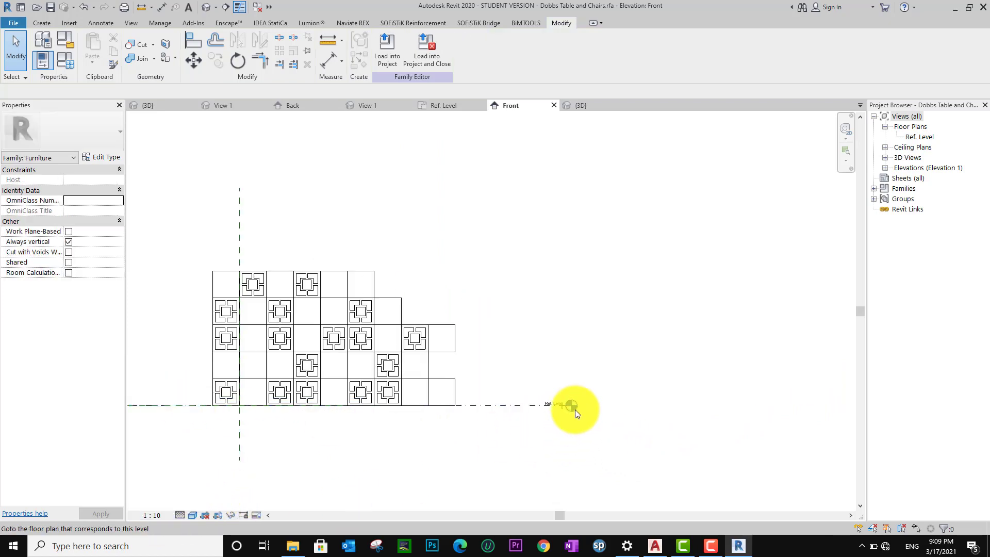
- Stretch the head end of the Ref. Level line even farther past the wall and deselect the level
click(571, 408)
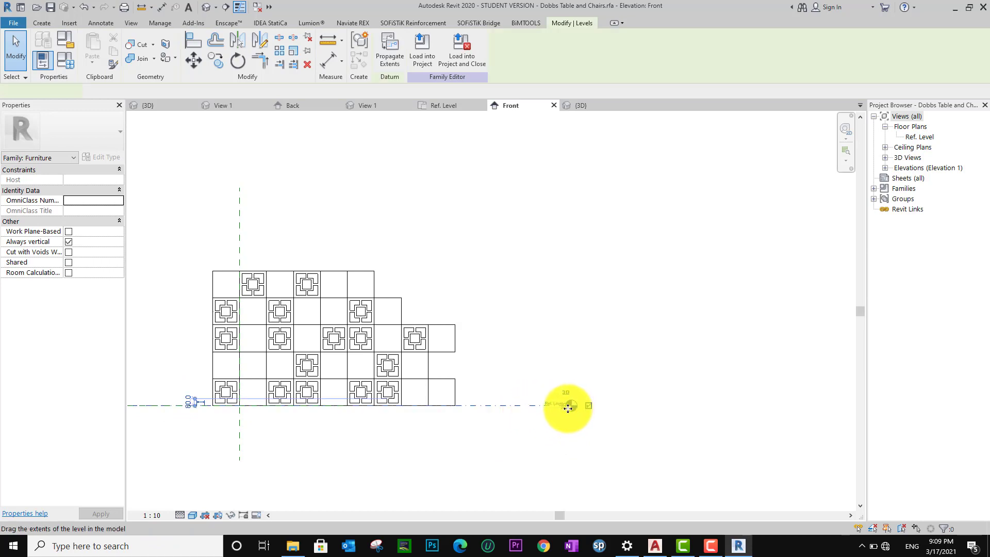
scroll(560, 405, up, 3)
drag(559, 404, 835, 408)
scroll(794, 444, down, 3)
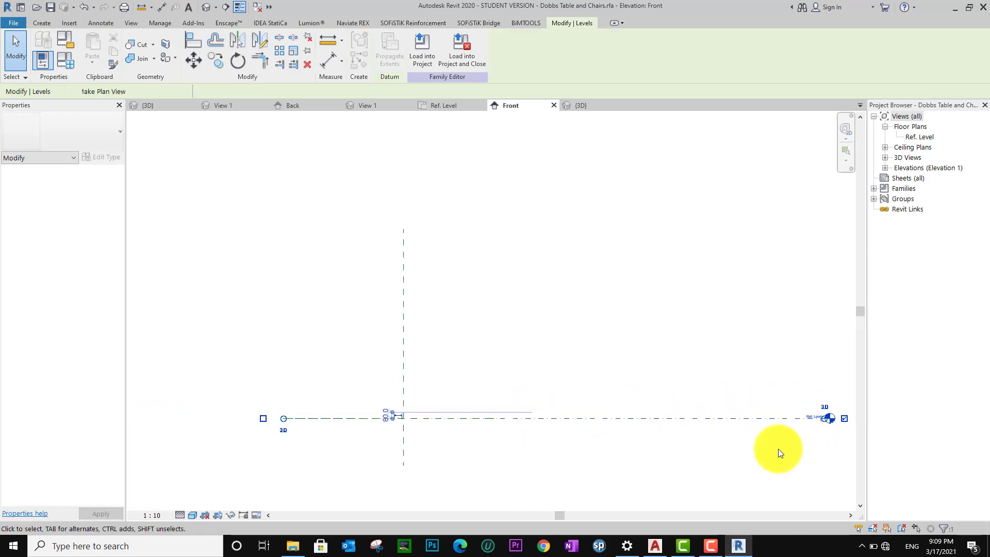
click(650, 356)
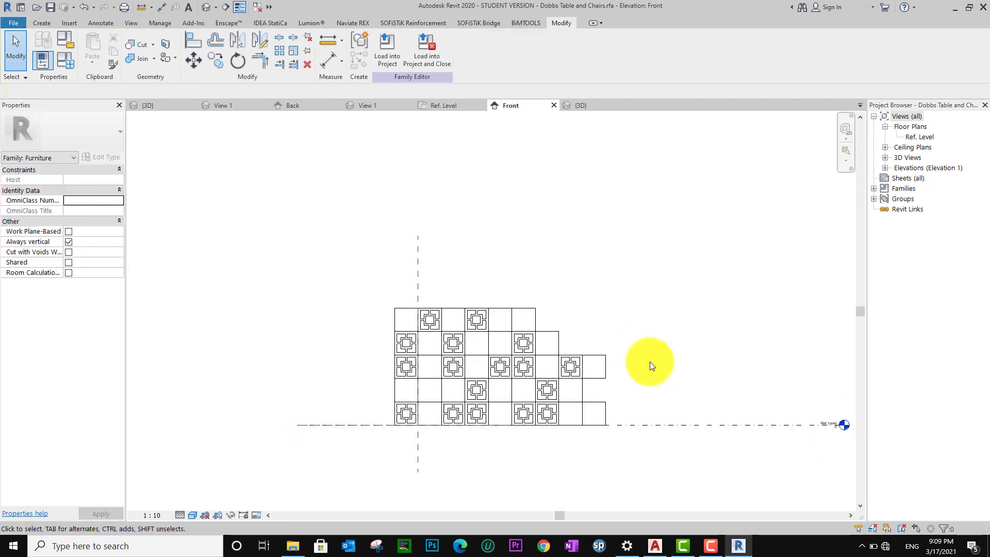
- Copy the fourth course's column 1 patterned brick into columns 1, 3 and 6 of a sixth course and column 7 of the fifth
scroll(478, 365, up, 1)
middle_drag(479, 365, 492, 370)
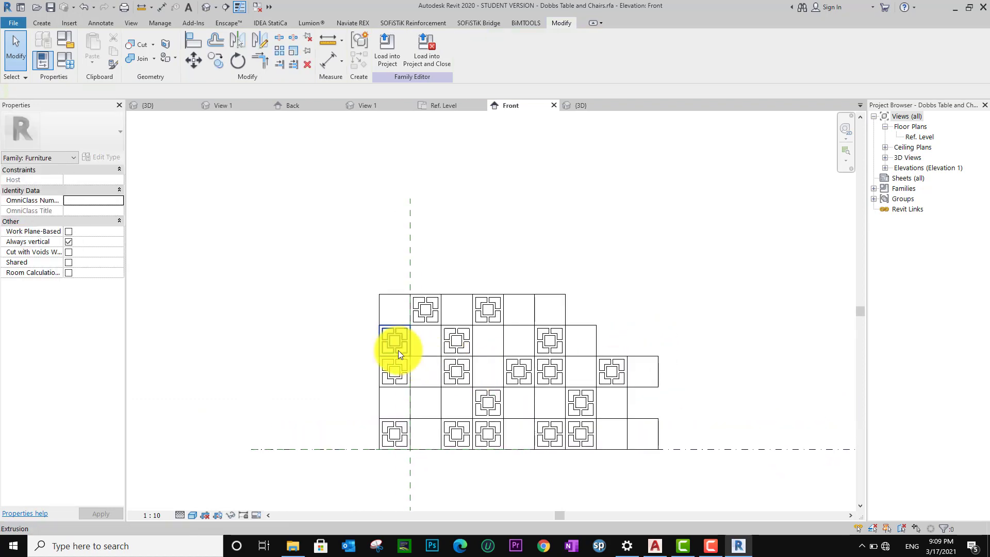
click(398, 350)
click(215, 59)
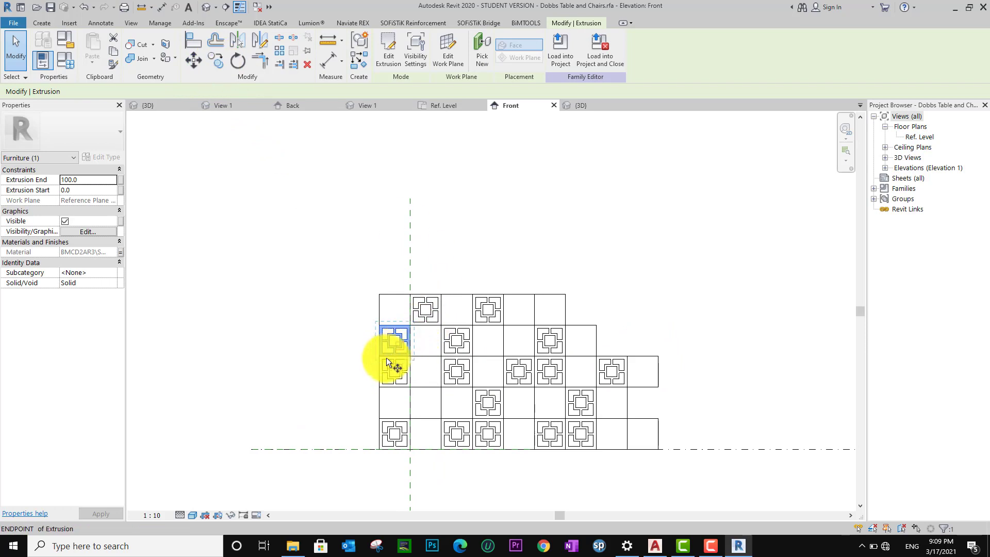
click(379, 357)
click(387, 292)
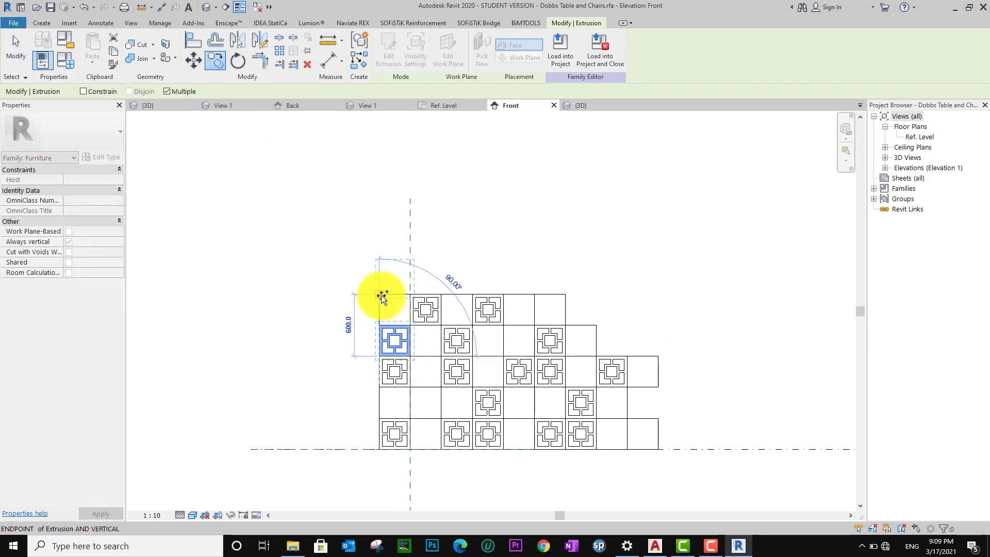
click(440, 293)
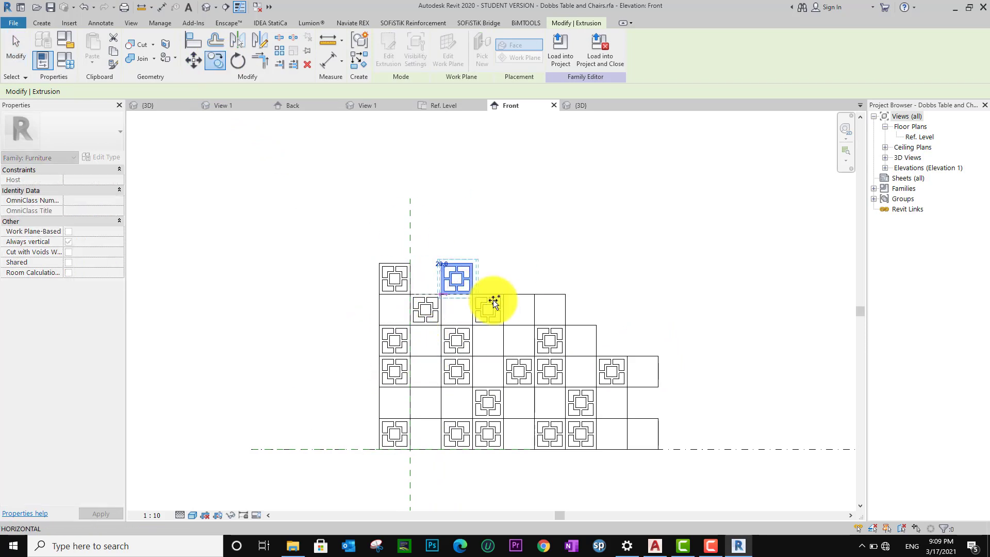
click(537, 295)
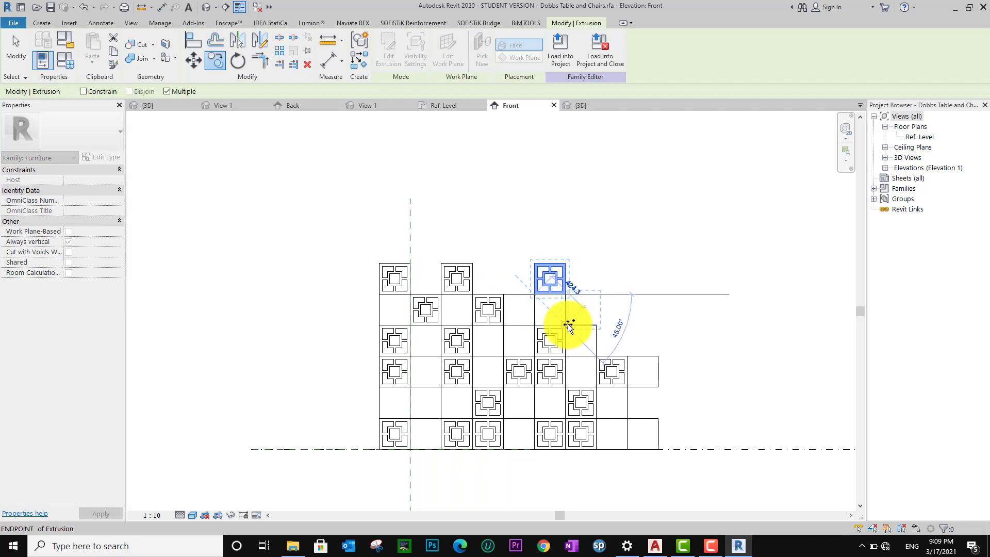
click(566, 325)
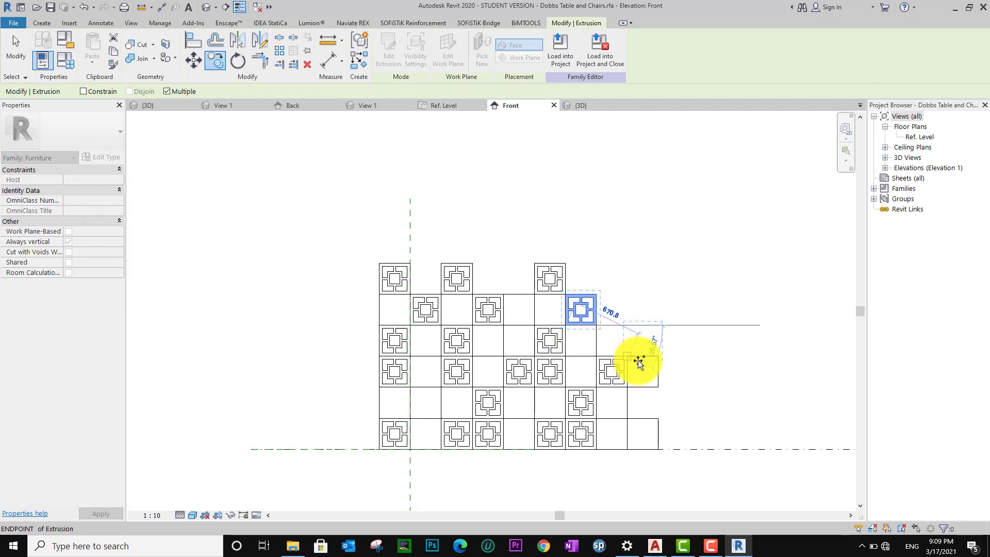
- Place further patterned copies in column 9 of the fourth and second courses and column 10 of the first and third
click(639, 397)
click(629, 418)
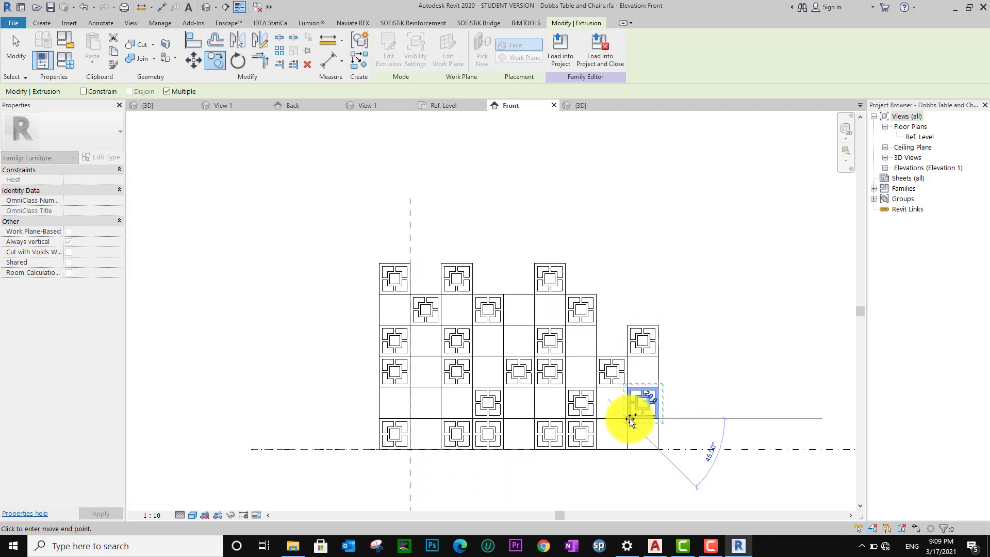
click(661, 452)
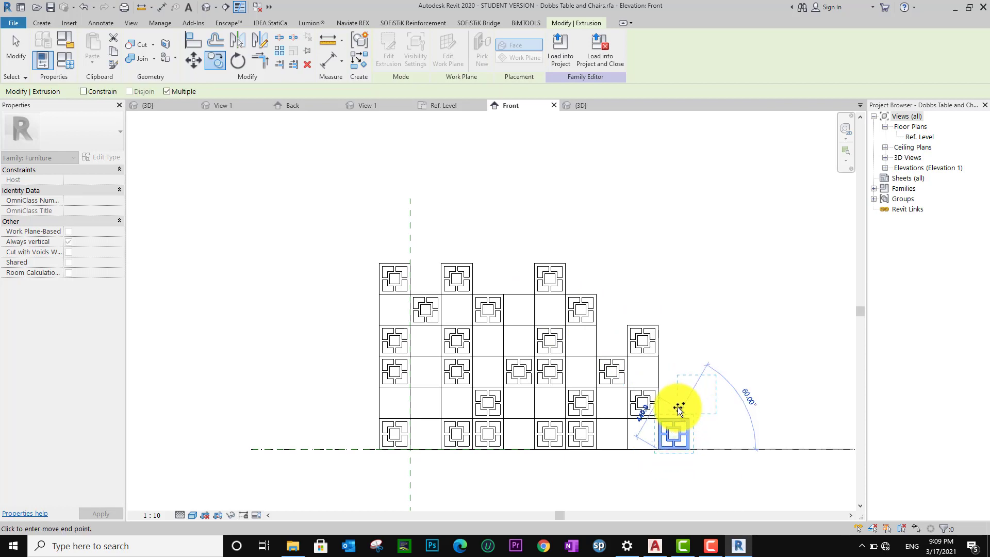
click(660, 386)
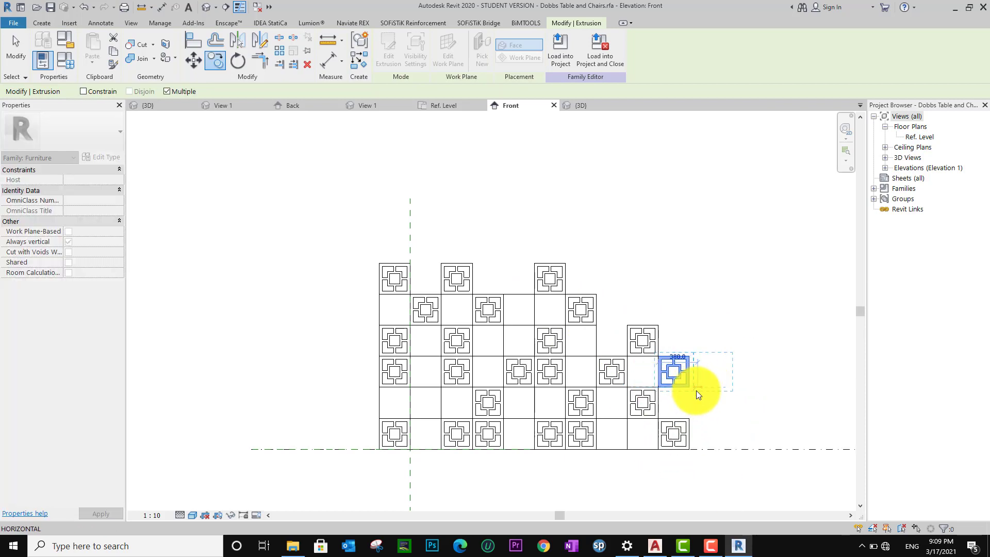
key(Escape)
key(Escape)
- Copy the first course's column 9 plain brick into second-course column 10 and column 11 of the first, second and third courses
click(630, 427)
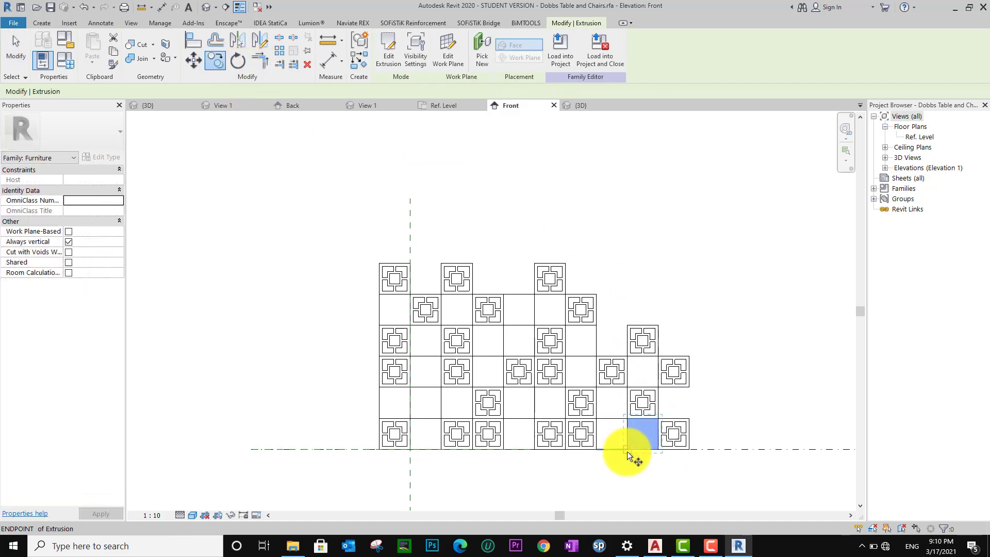
key(c)
key(o)
click(627, 449)
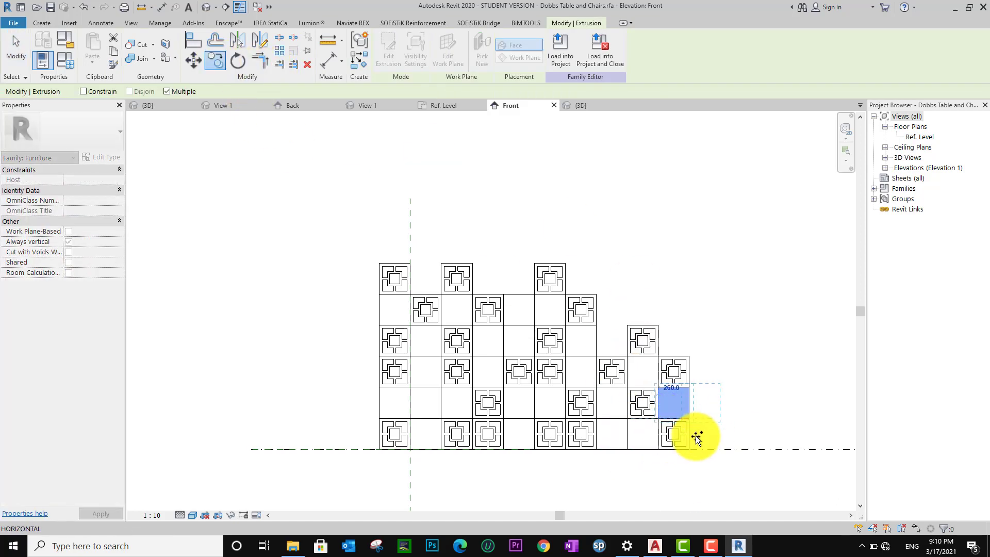
click(689, 449)
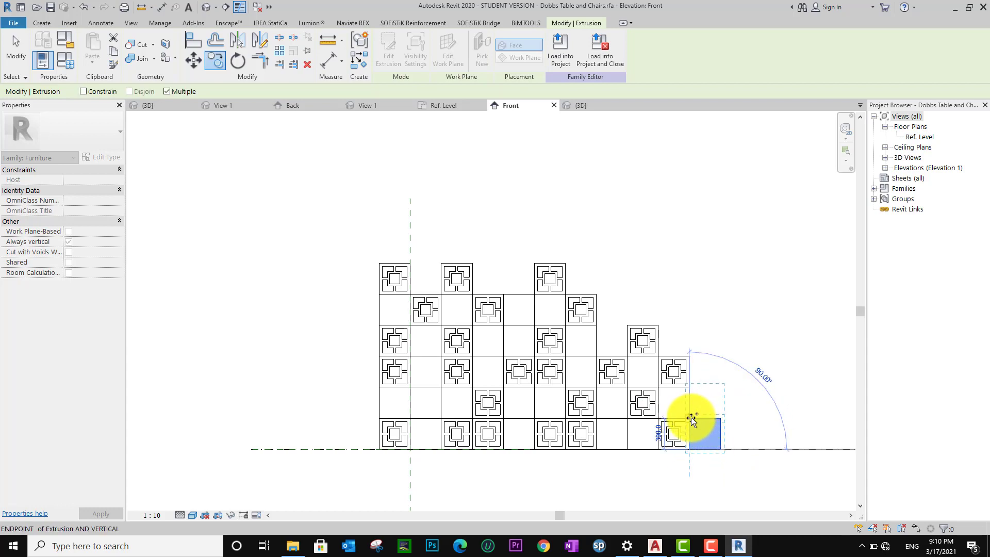
click(691, 417)
click(689, 382)
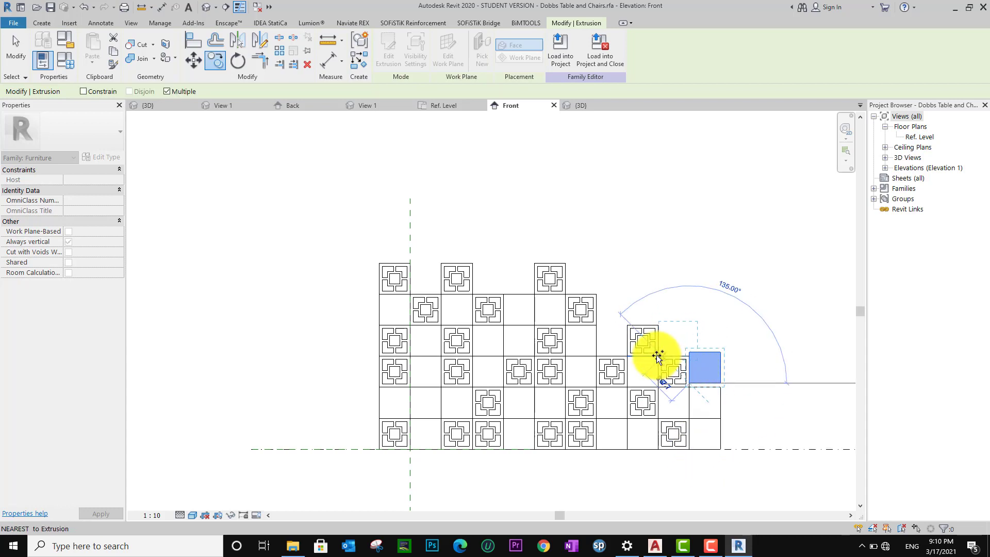
- Place more plain copies in fourth-course columns 10 and 8 and fifth-course columns 9 and 8
scroll(658, 356, up, 2)
click(658, 356)
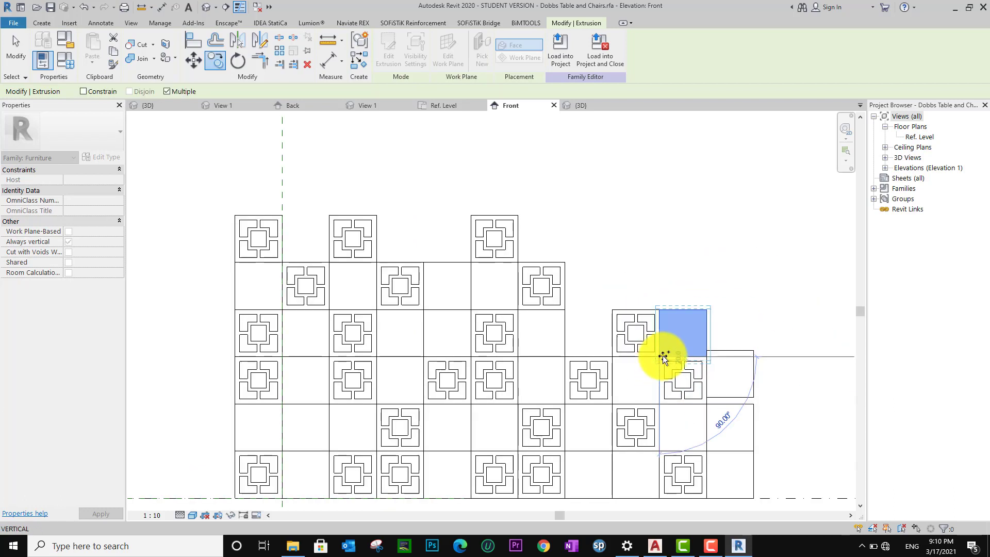
click(565, 352)
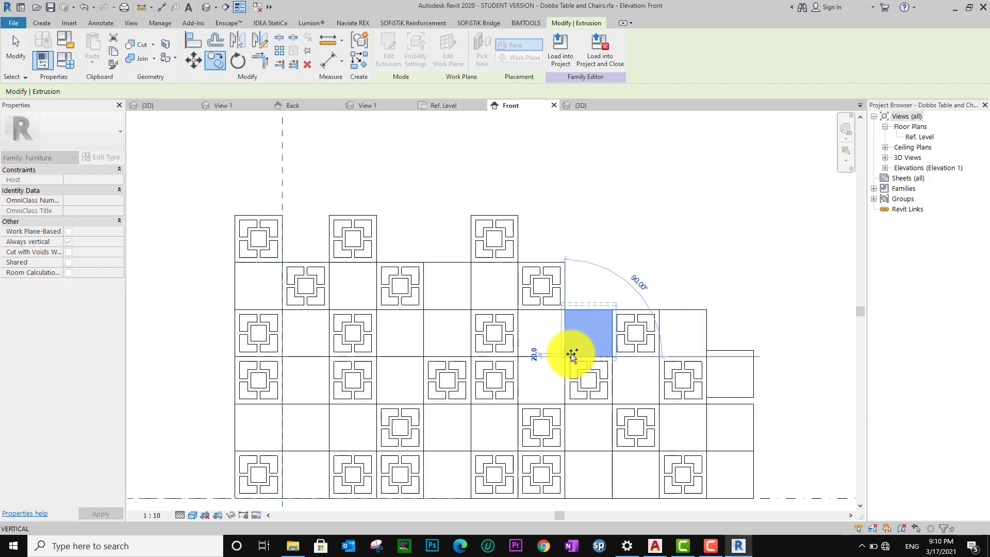
click(611, 311)
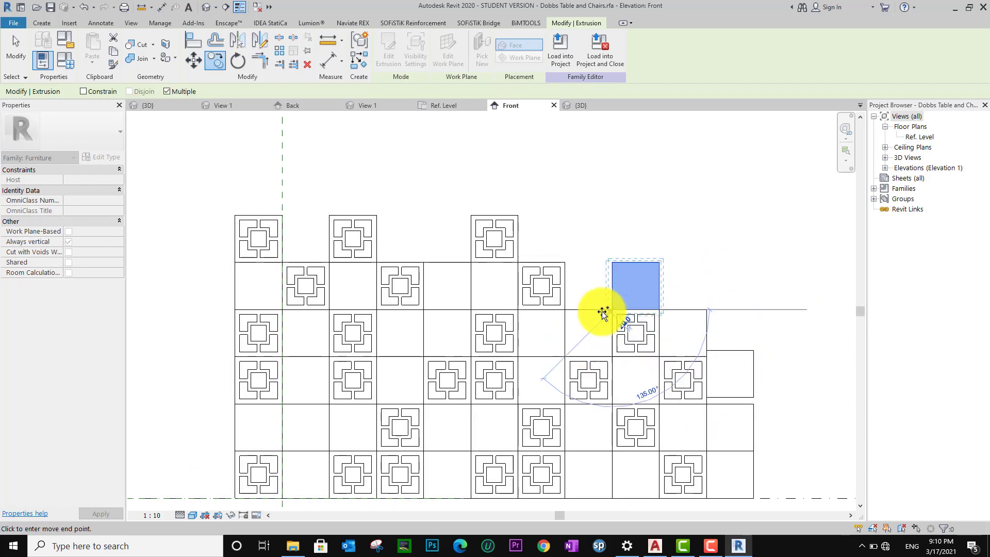
- Copy the plain brick from fifth-course column 8 into fifth-course column 11 and sixth-course columns 7, 4, 2 and 5
click(566, 310)
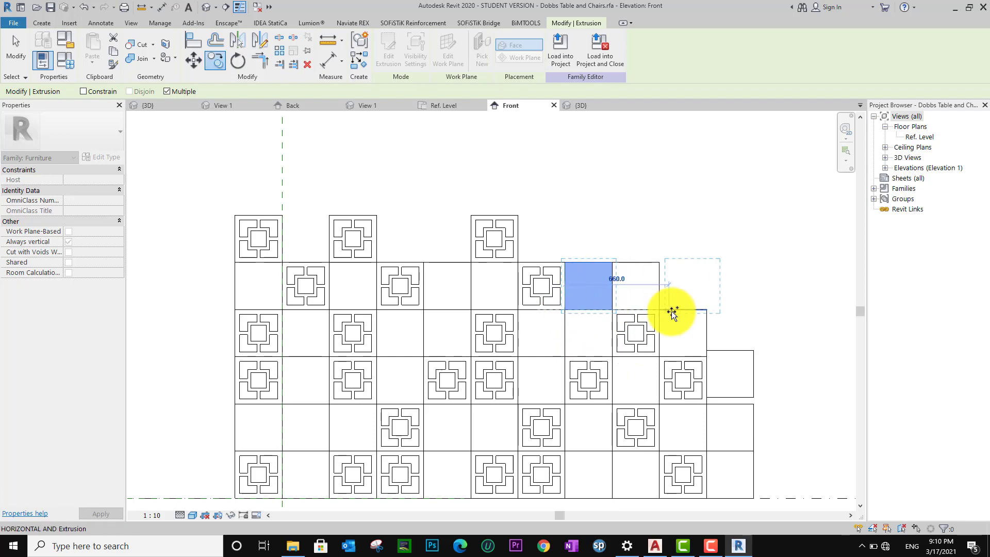
click(707, 310)
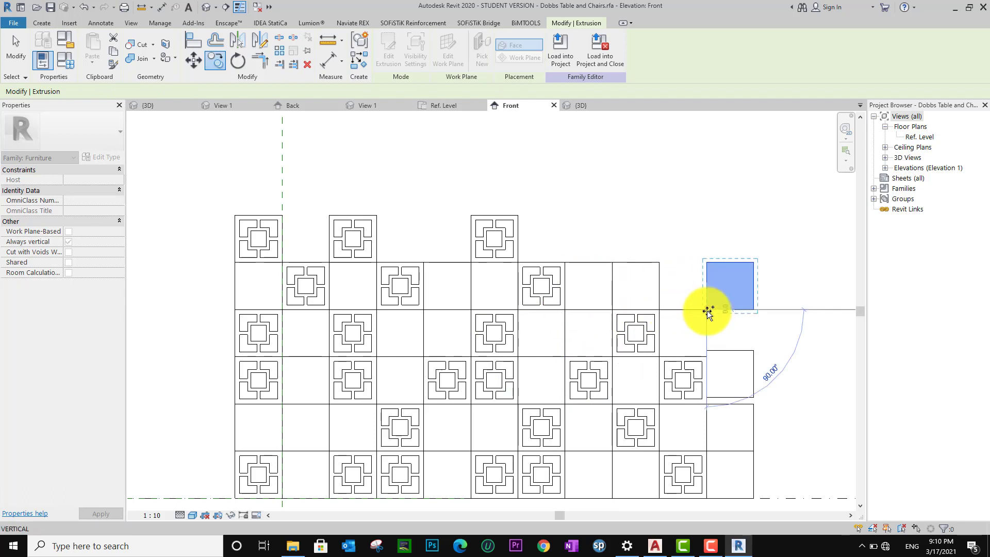
click(520, 265)
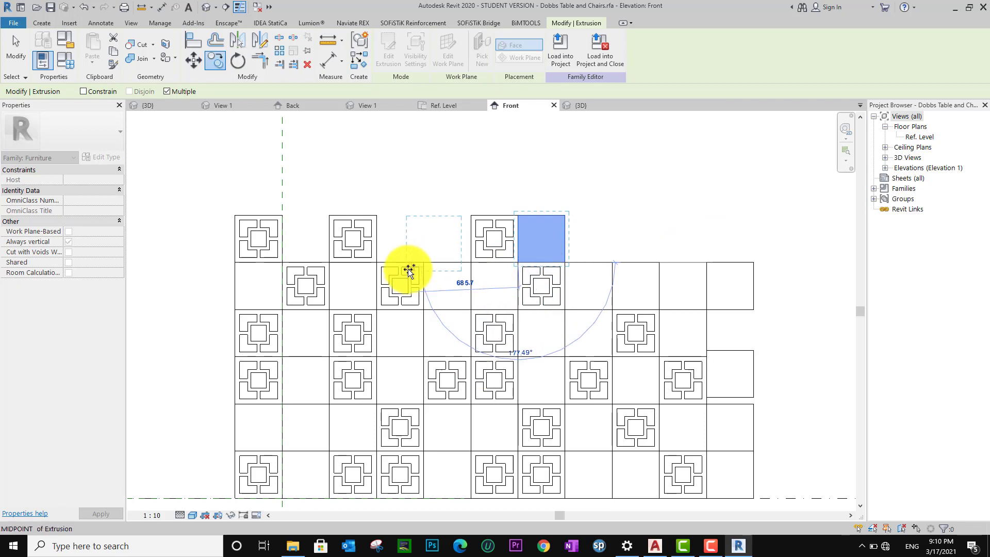
click(378, 261)
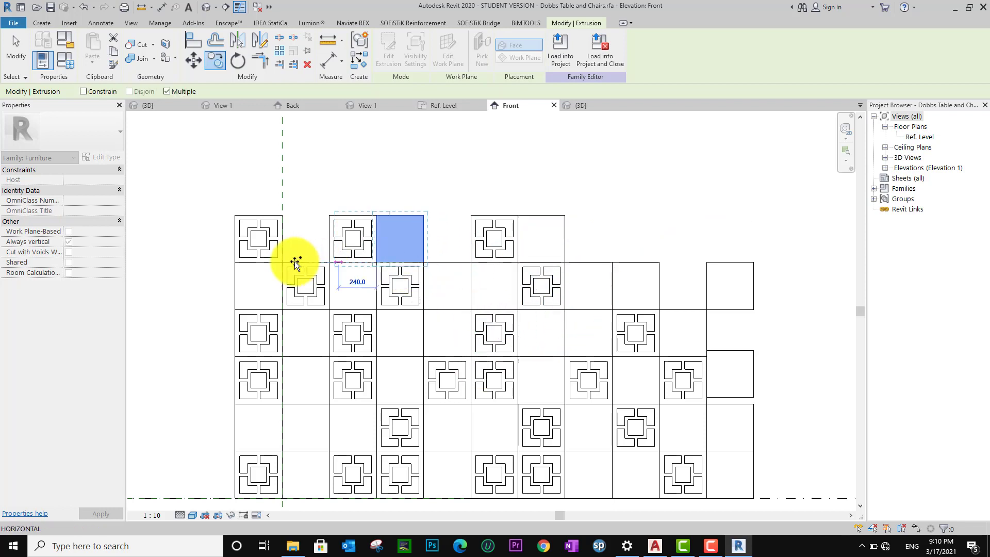
click(283, 262)
scroll(390, 288, down, 1)
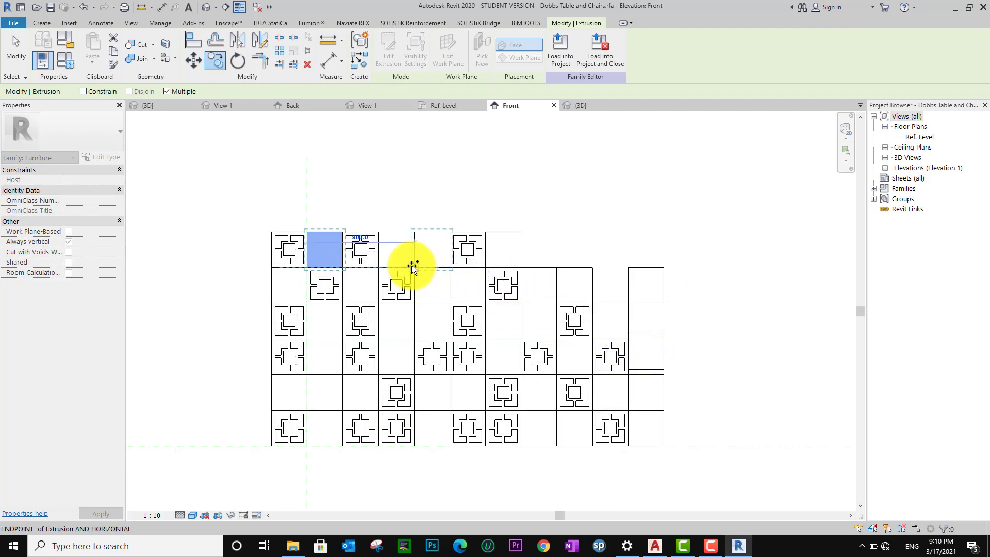
click(412, 265)
key(Escape)
key(Escape)
- Copy the fourth course's column 9 patterned brick into fourth-course column 10, sixth-course columns 8 and 9, and fifth-course column 10
middle_drag(708, 344, 651, 339)
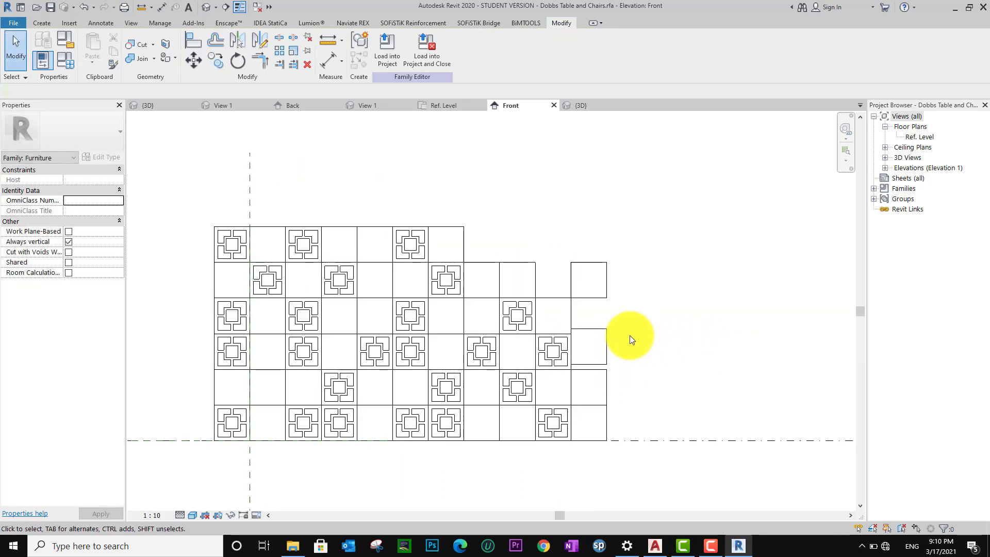
click(526, 307)
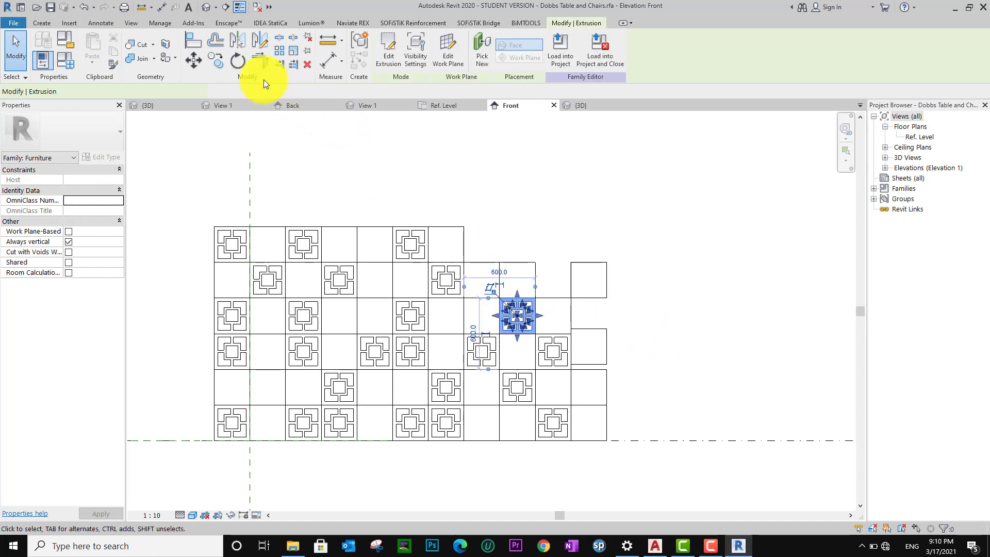
key(c)
key(o)
click(498, 336)
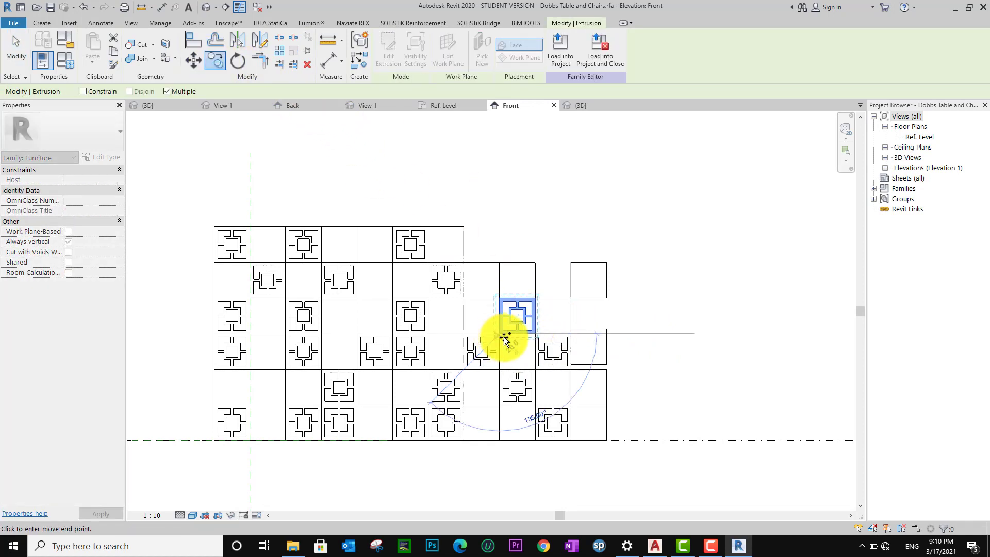
click(537, 338)
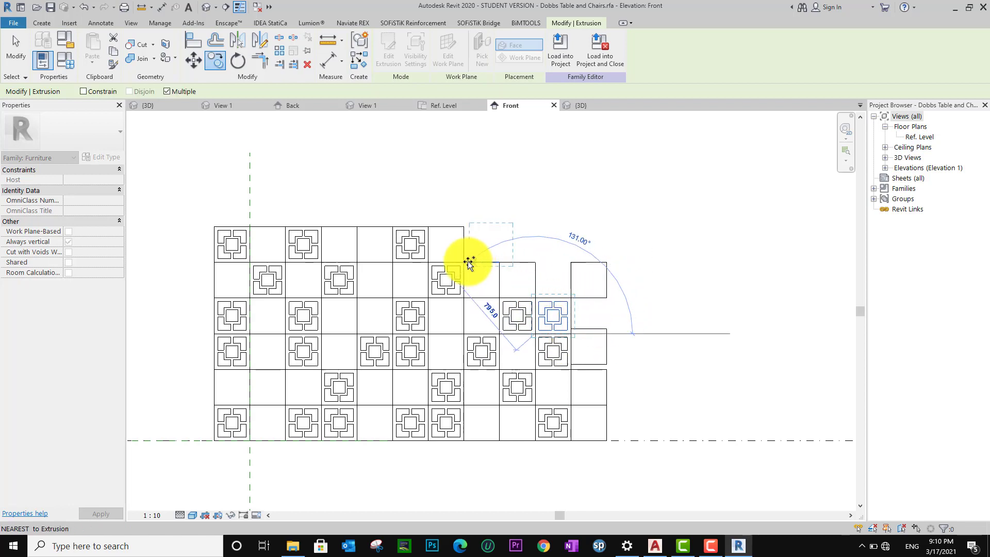
click(502, 264)
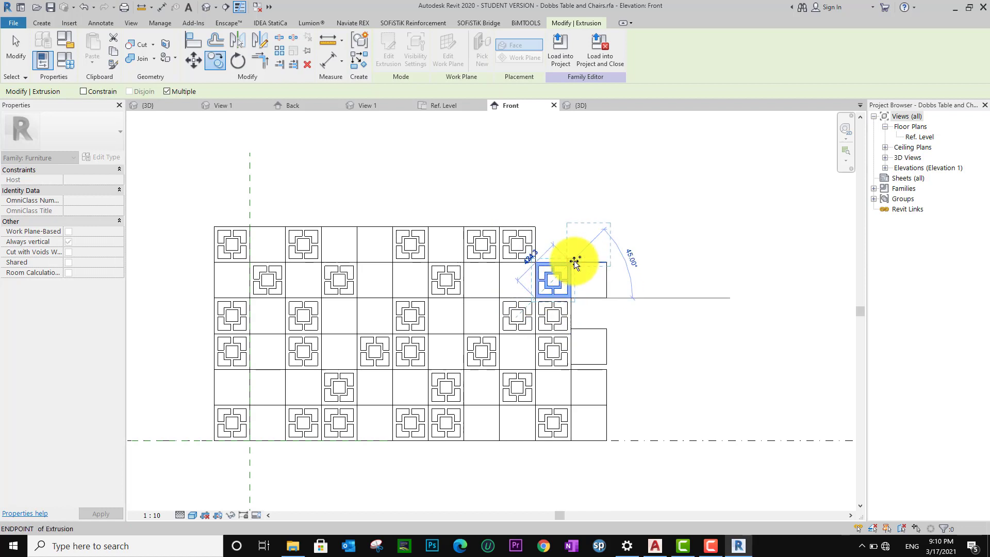
- Replace the misaligned plain brick in third-course column 11 with an aligned copy of the second-course plain brick below it
click(617, 342)
key(Escape)
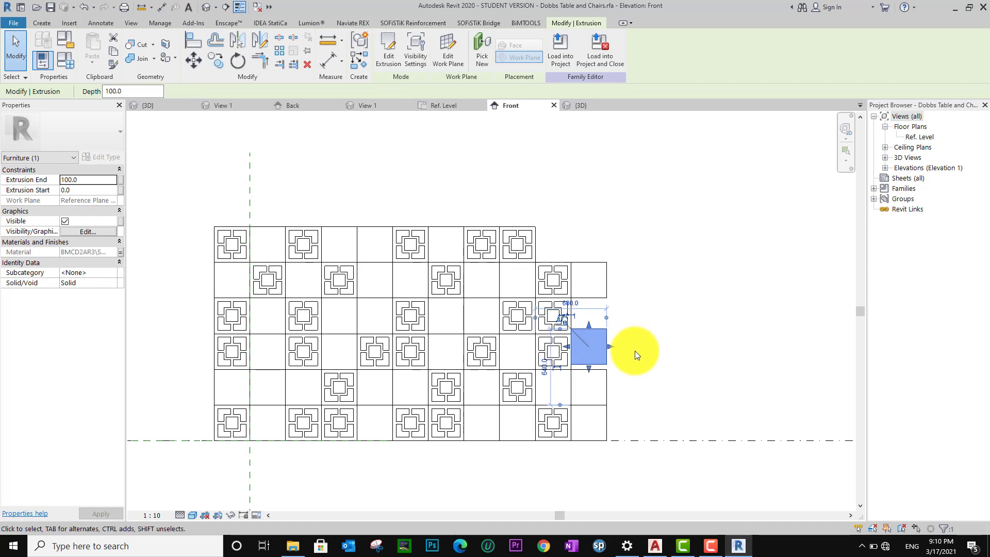
key(Delete)
click(603, 368)
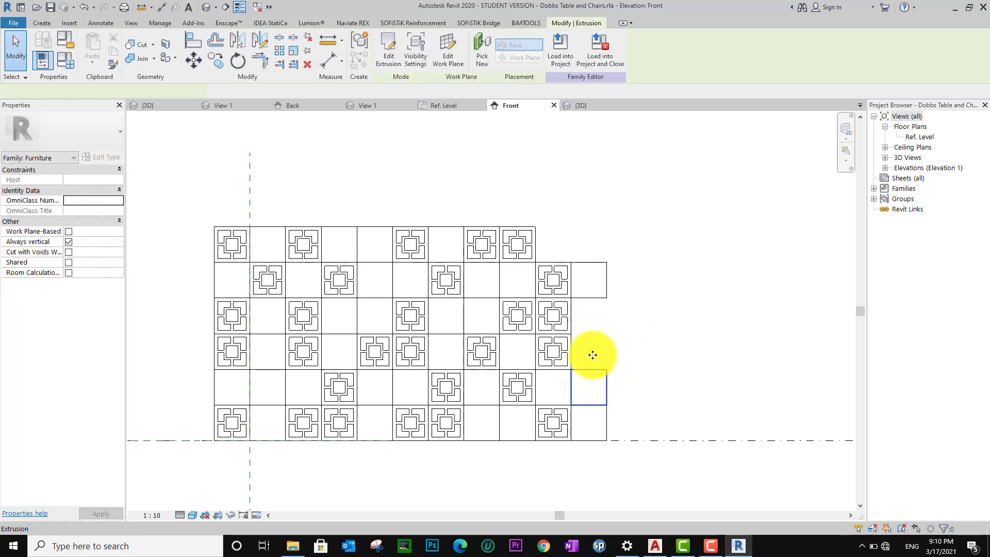
click(217, 62)
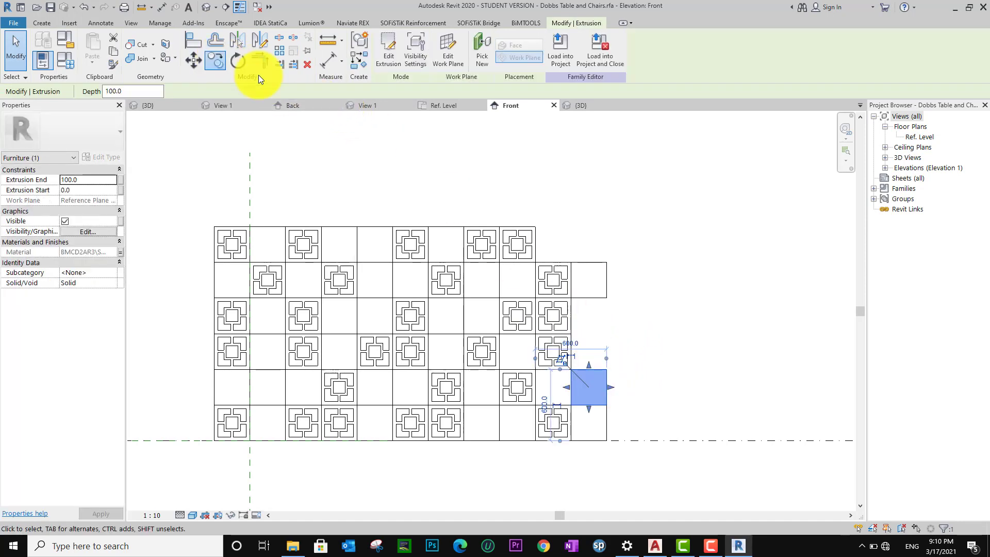
click(571, 407)
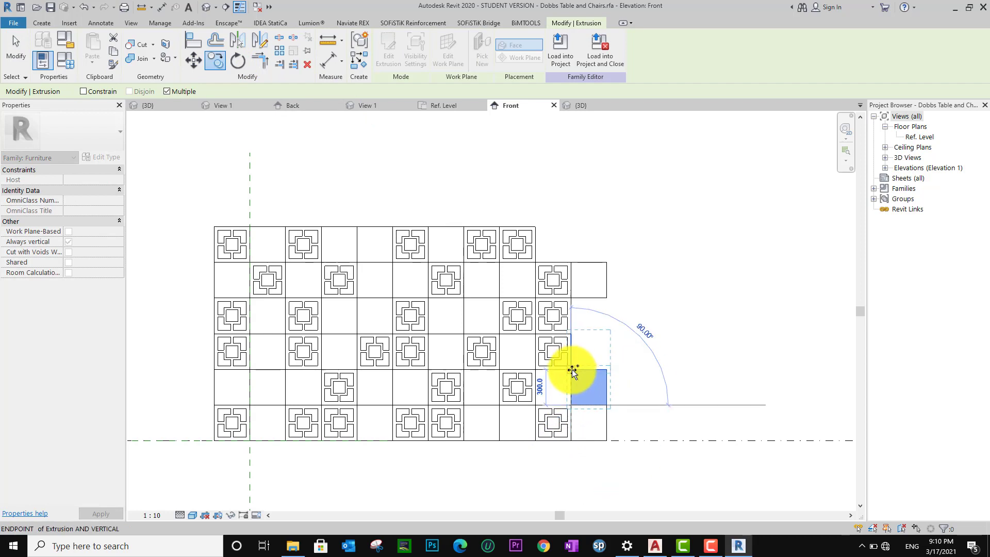
click(572, 370)
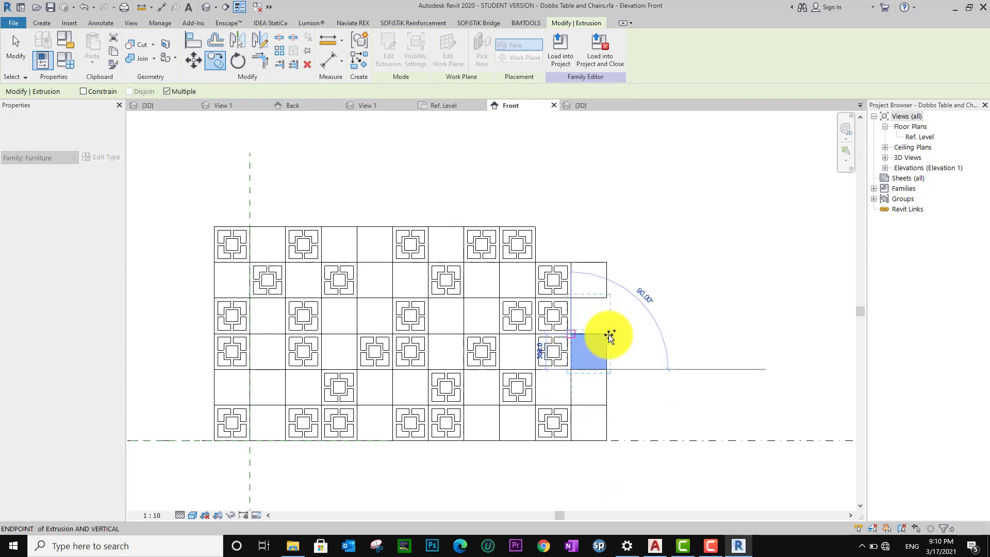
key(Escape)
key(Escape)
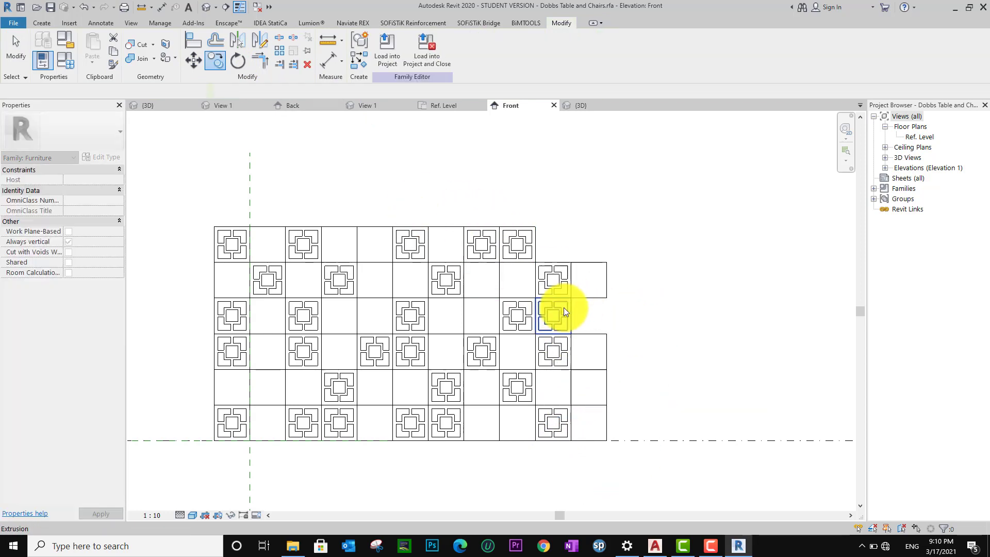
- Copy the fourth course's column 10 patterned brick into column 11 of the fourth and sixth courses
click(565, 307)
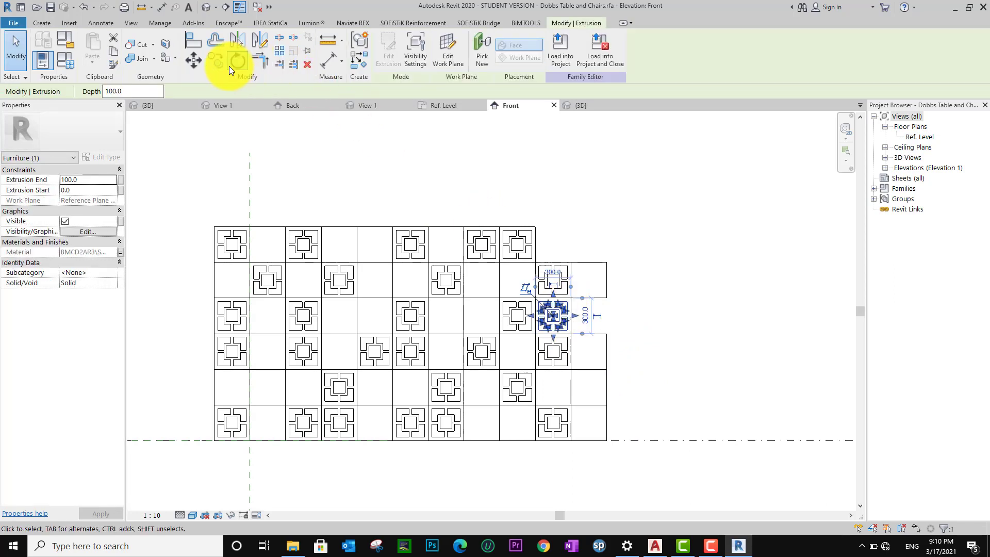
click(216, 61)
click(538, 335)
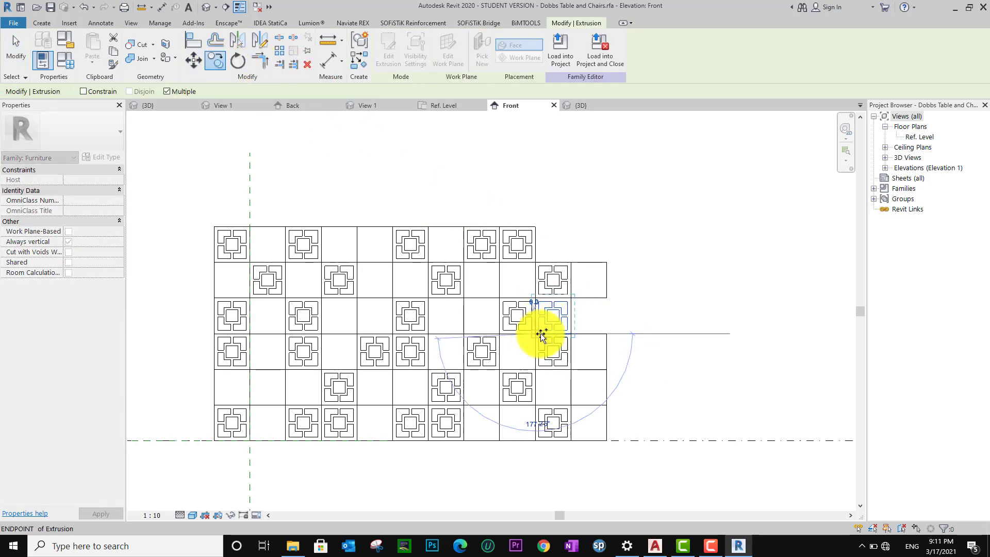
click(573, 334)
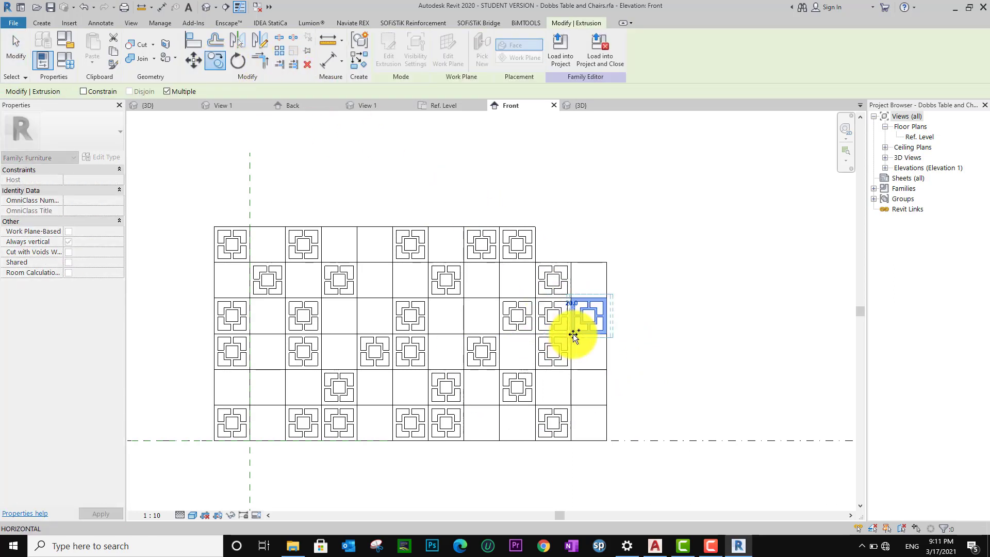
click(572, 264)
key(Escape)
key(Escape)
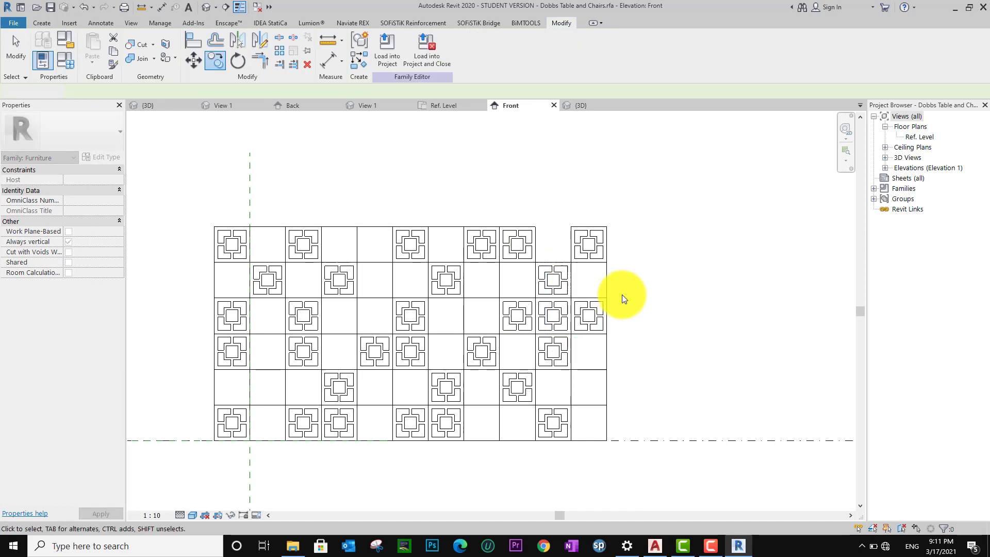
- Copy the third course's column 11 plain brick into the empty column 10 of the sixth course
click(606, 356)
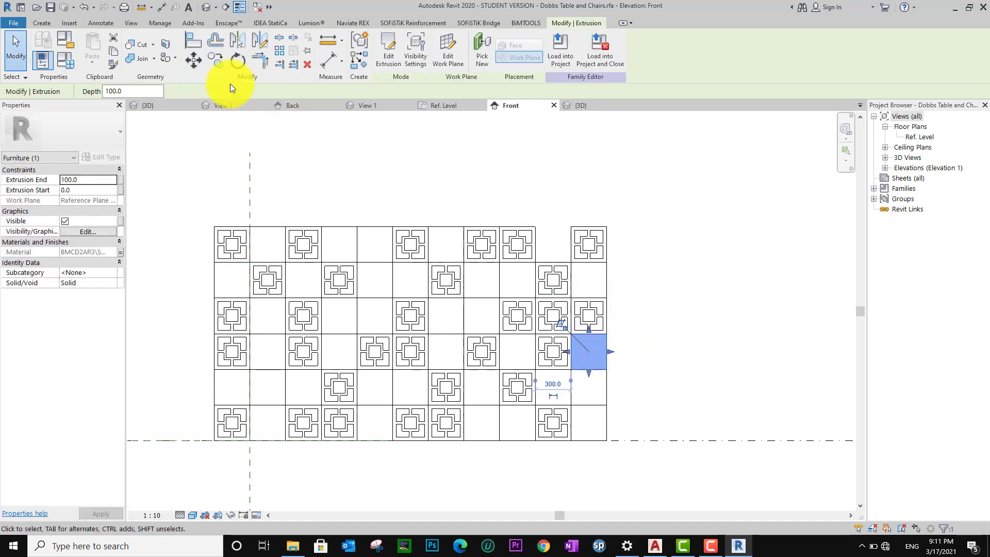
click(216, 68)
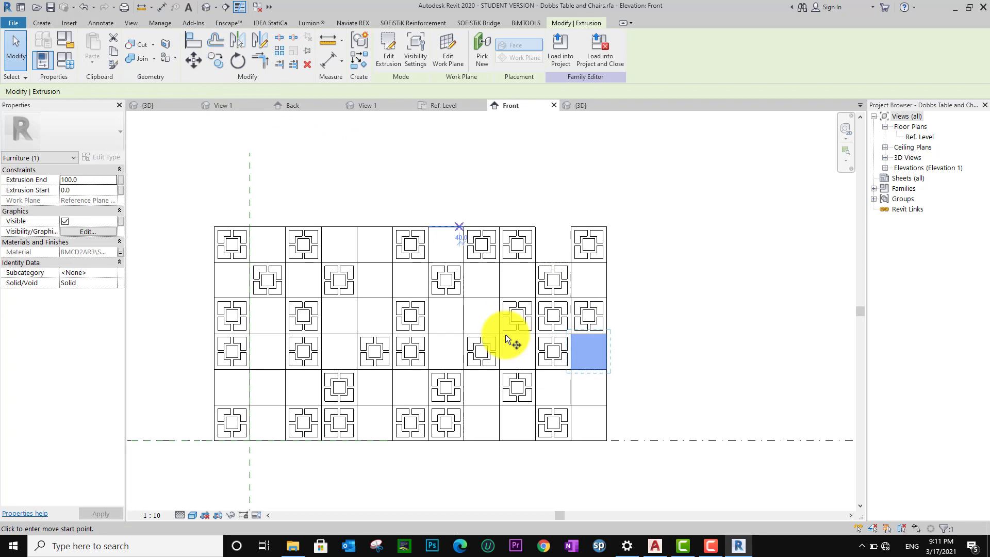
click(571, 369)
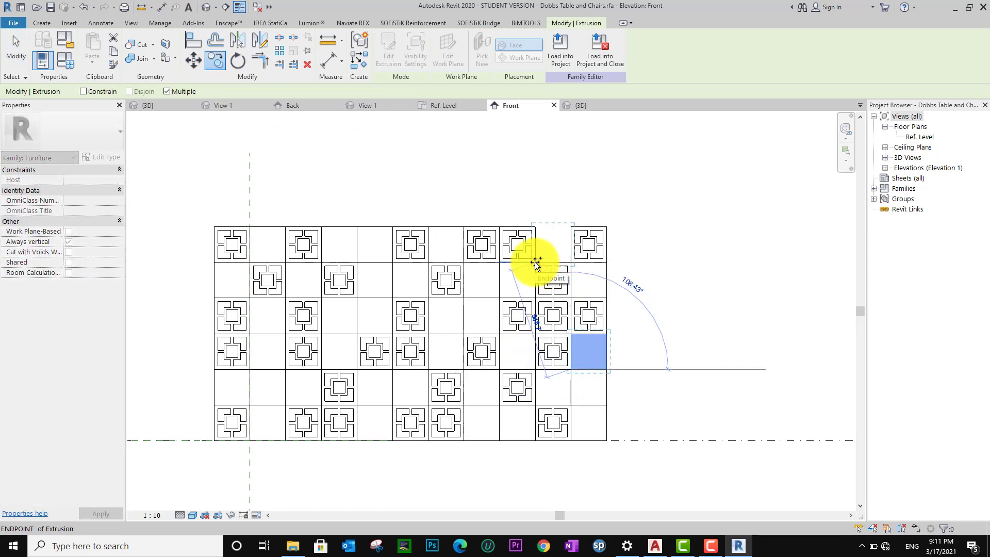
click(552, 265)
key(Escape)
key(Escape)
- Copy all bricks of the fifth and sixth courses upward to form the seventh and eighth courses
scroll(665, 320, down, 3)
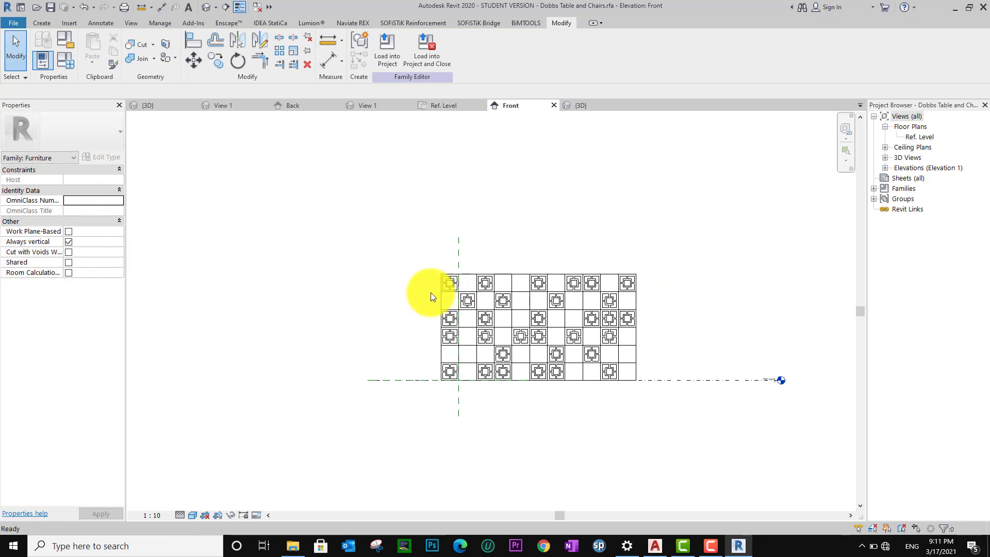
scroll(433, 295, up, 2)
middle_drag(439, 294, 316, 295)
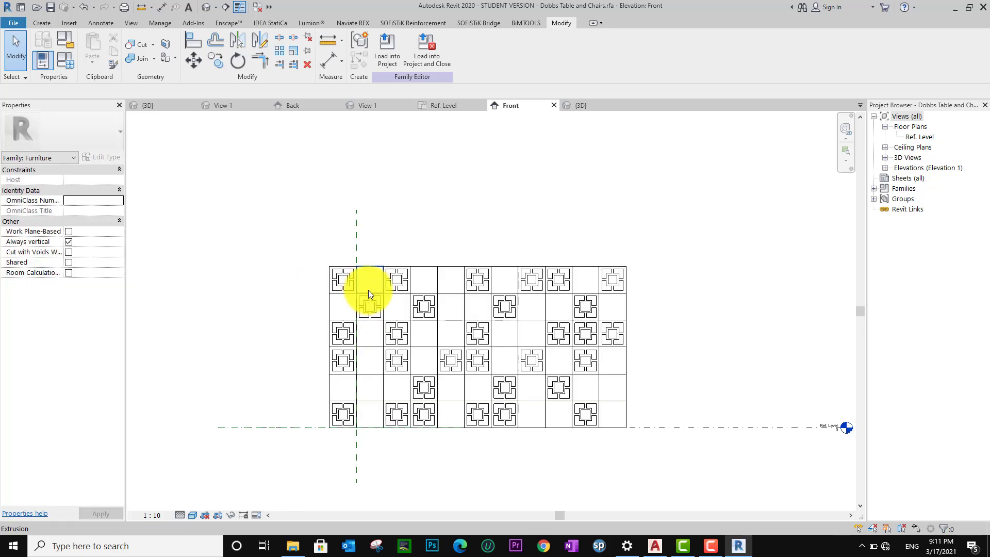
click(339, 289)
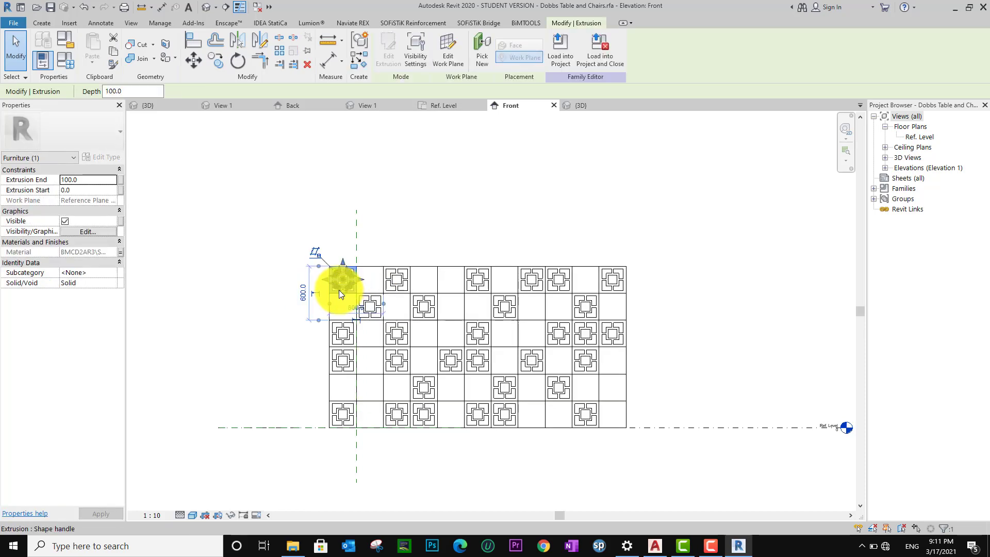
click(287, 276)
drag(359, 330, 642, 332)
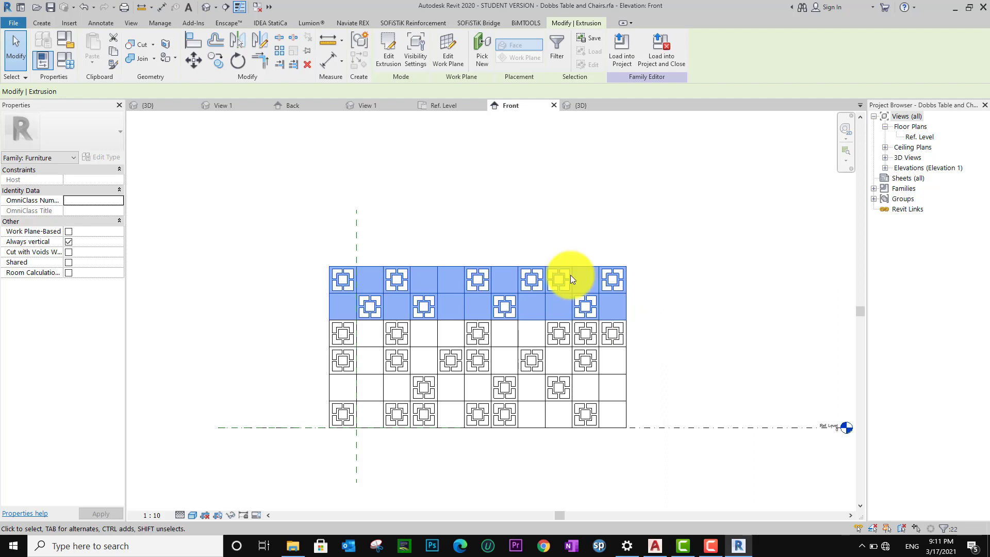
click(213, 61)
click(329, 320)
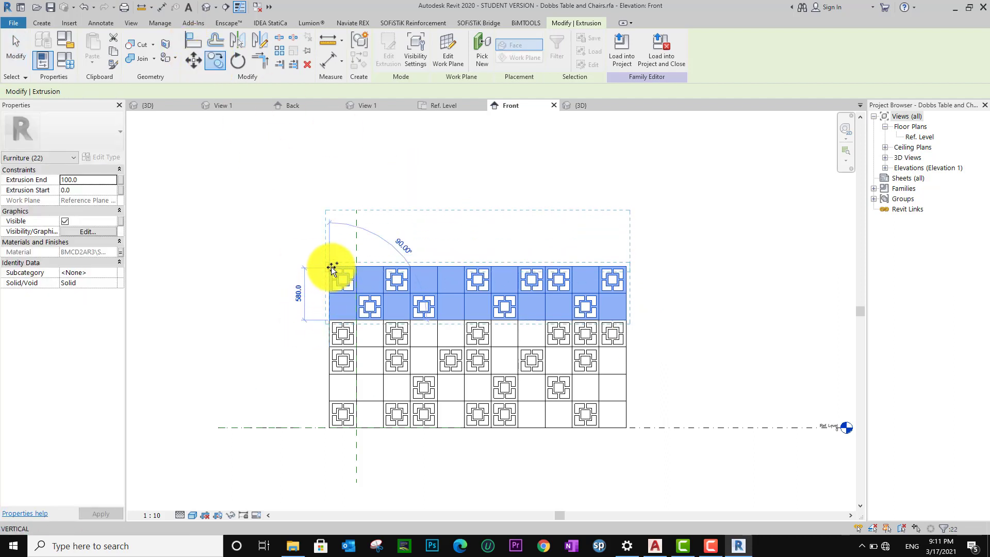
click(331, 267)
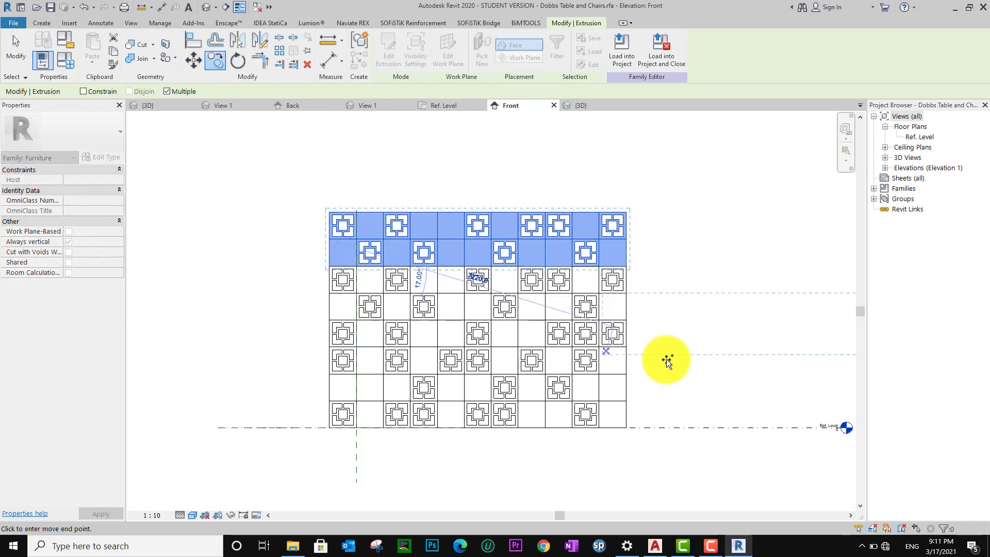
key(Escape)
key(Escape)
- Examine the finished eight-course wall in the 3D view
scroll(670, 365, down, 1)
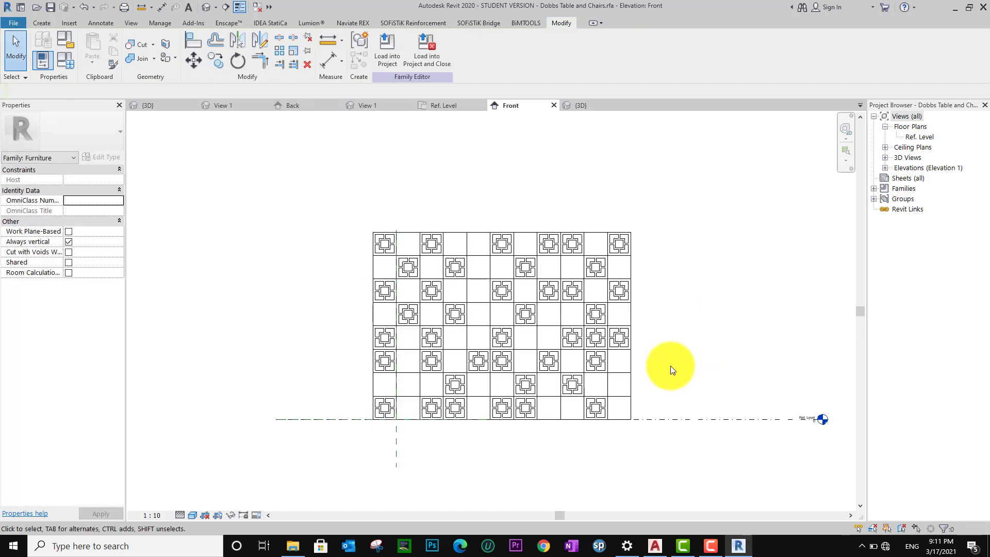
middle_drag(679, 366, 671, 393)
click(206, 10)
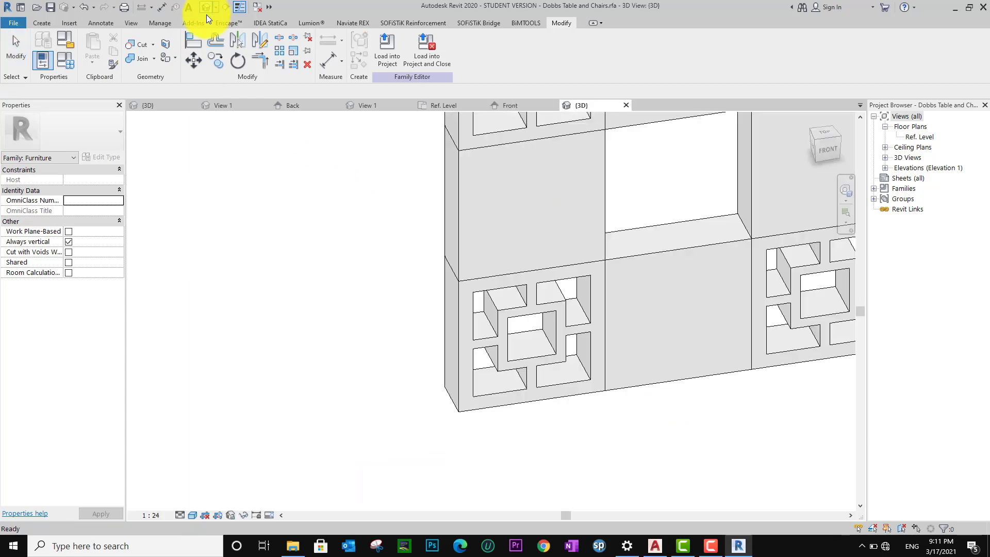
scroll(570, 422, down, 4)
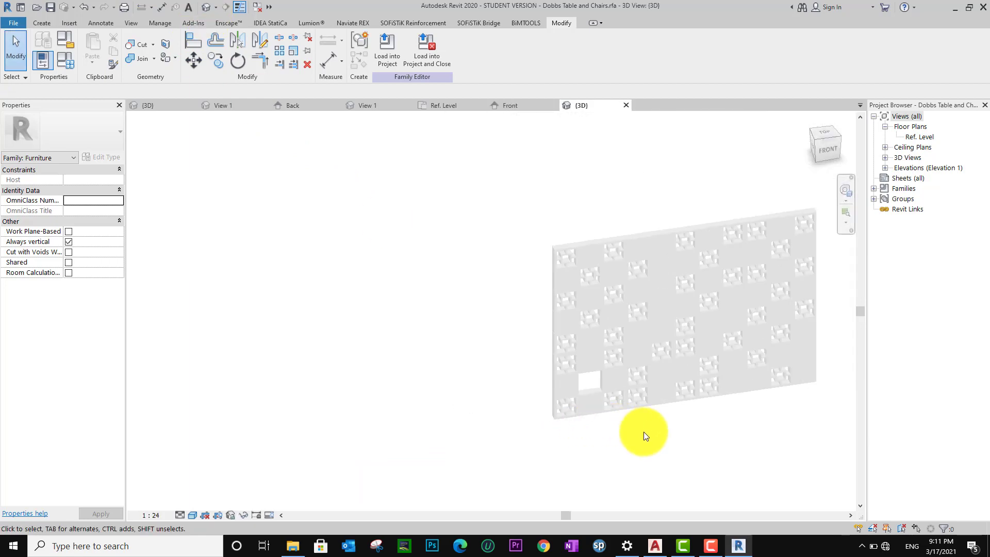
shift+middle_drag(643, 435, 595, 464)
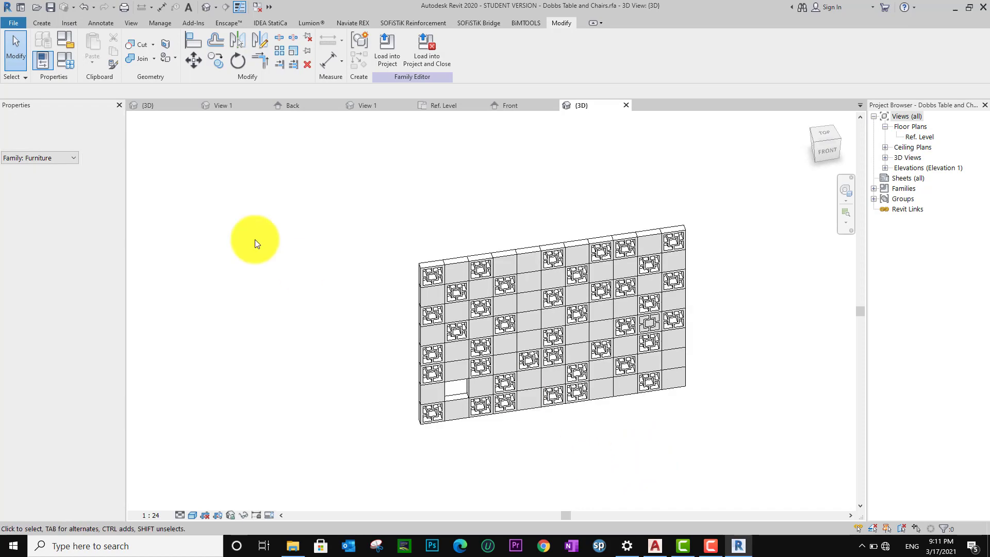
- Save the family as "air wall" in the Revit folder on the DATA (D:) drive, with a maximum of 1 backup
click(14, 23)
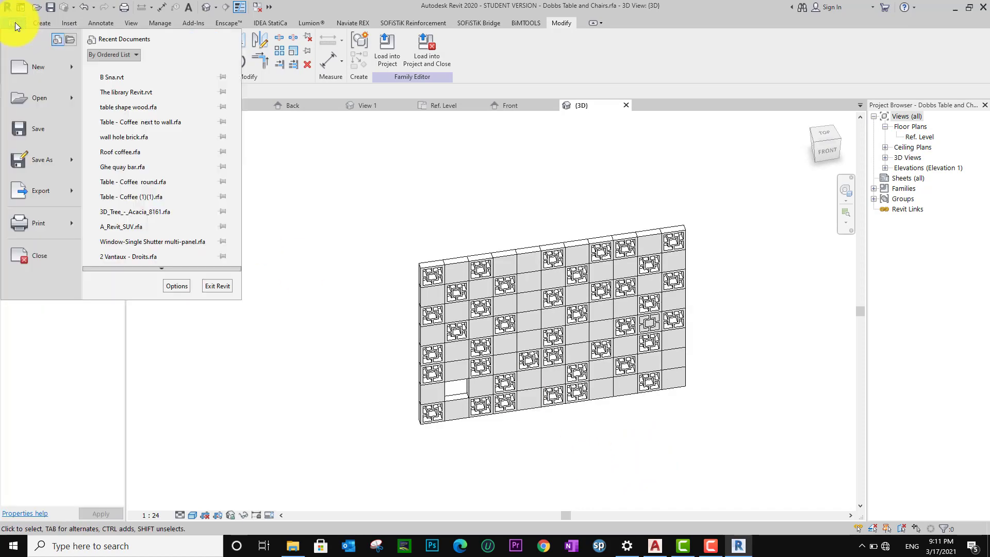
mouse_move(74, 167)
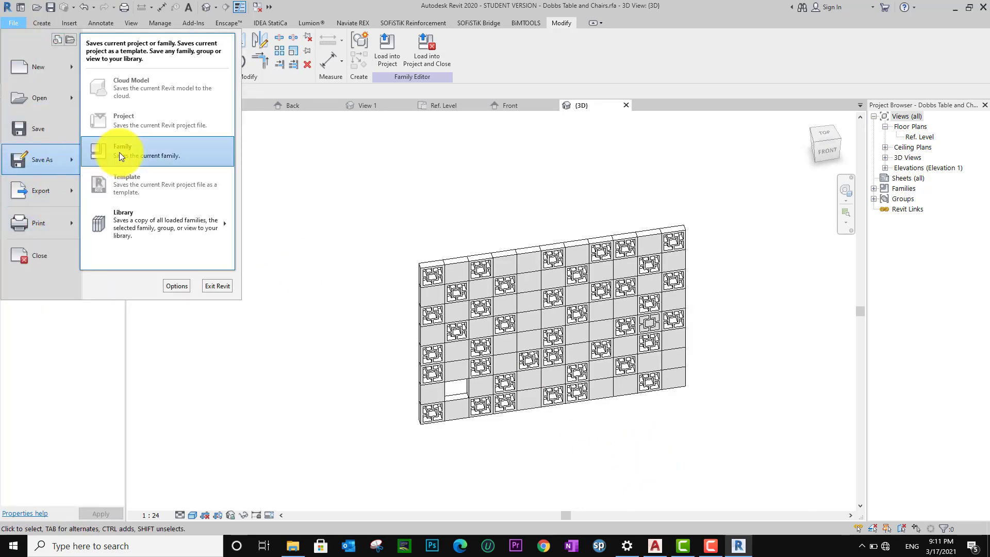
click(153, 153)
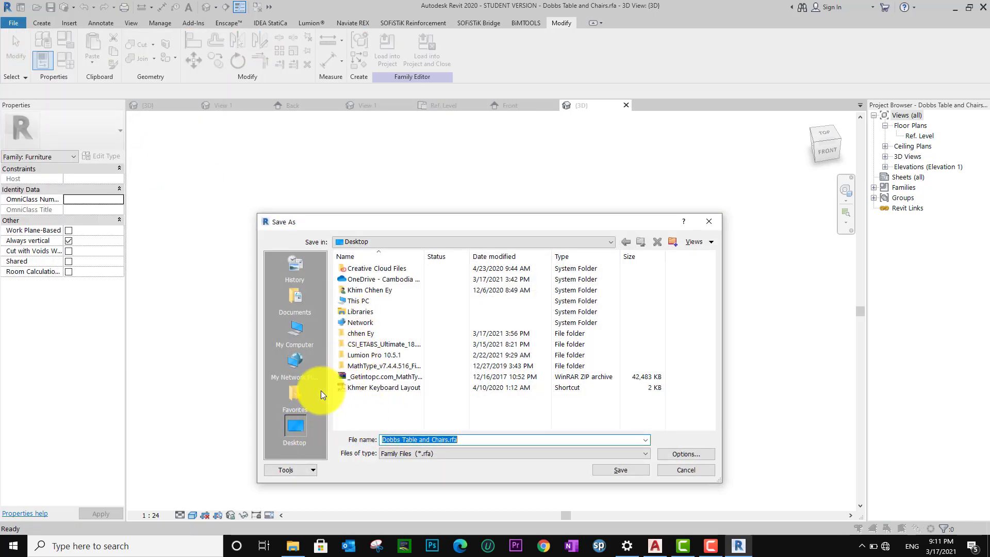
click(295, 331)
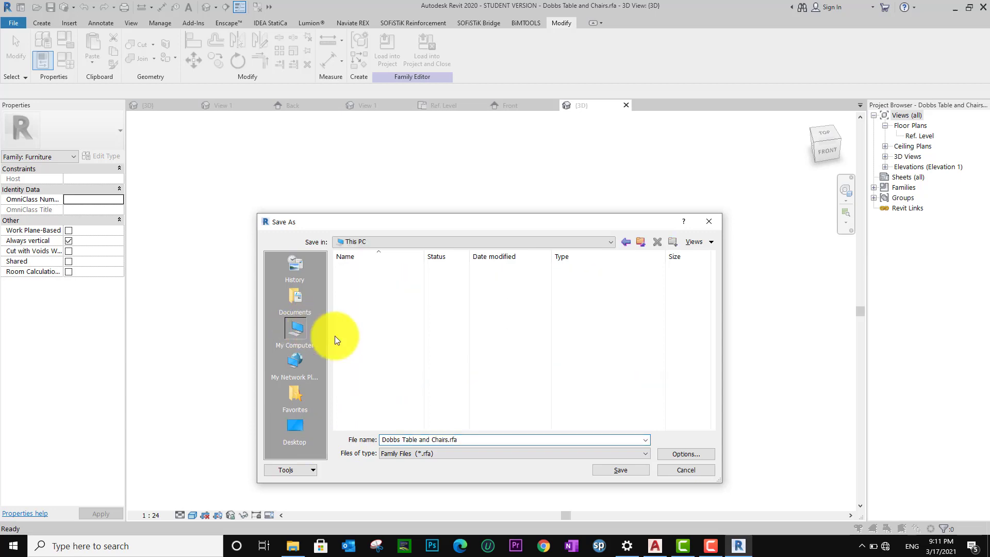
click(351, 384)
double_click(351, 384)
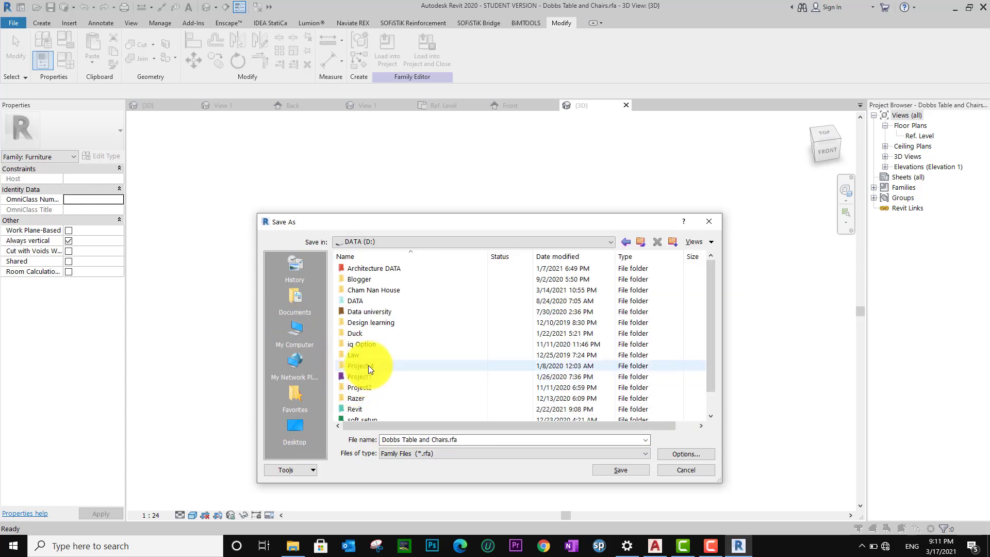
double_click(363, 390)
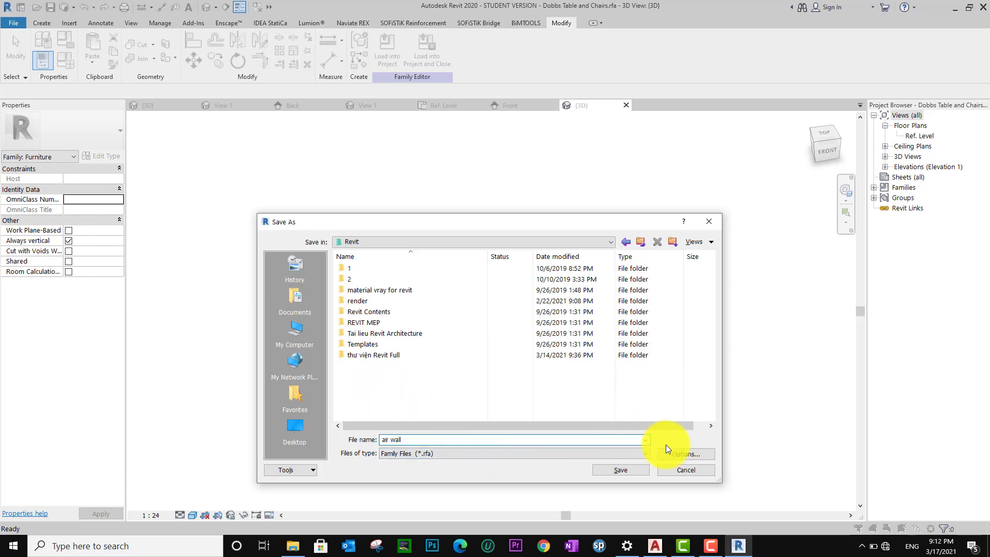
click(692, 454)
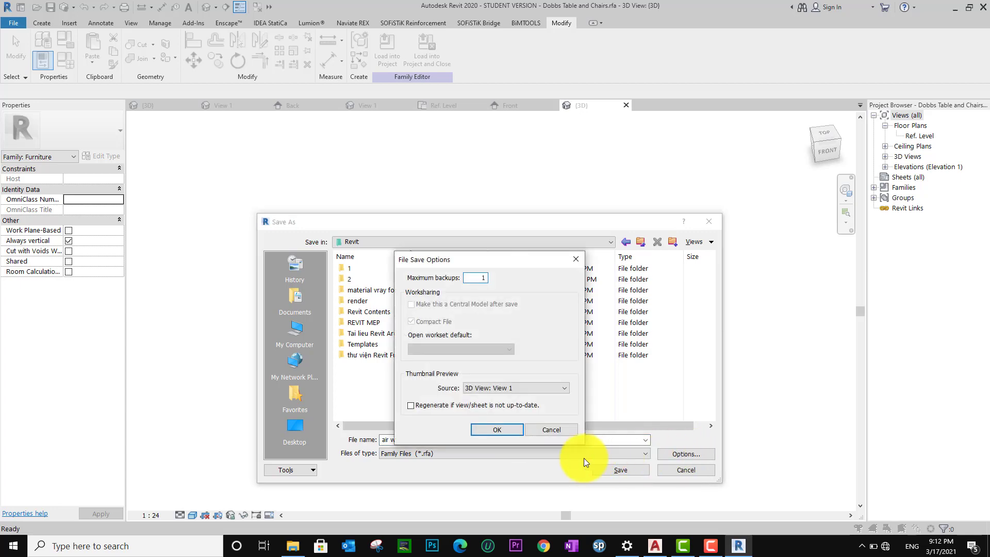
click(499, 429)
click(622, 470)
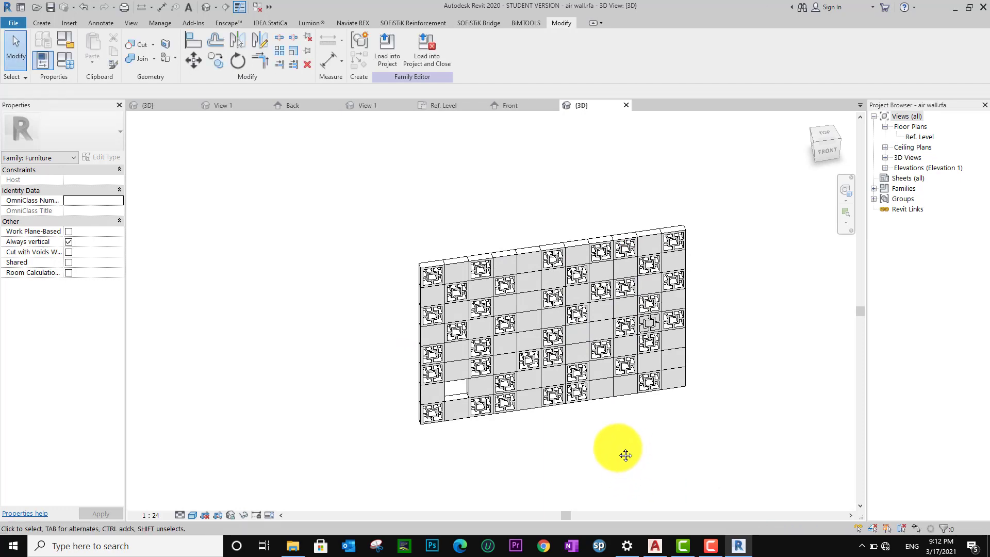
- Examine the brick wall in the 3D view, the Ref. Level plan and the Back elevation
middle_drag(626, 453, 531, 416)
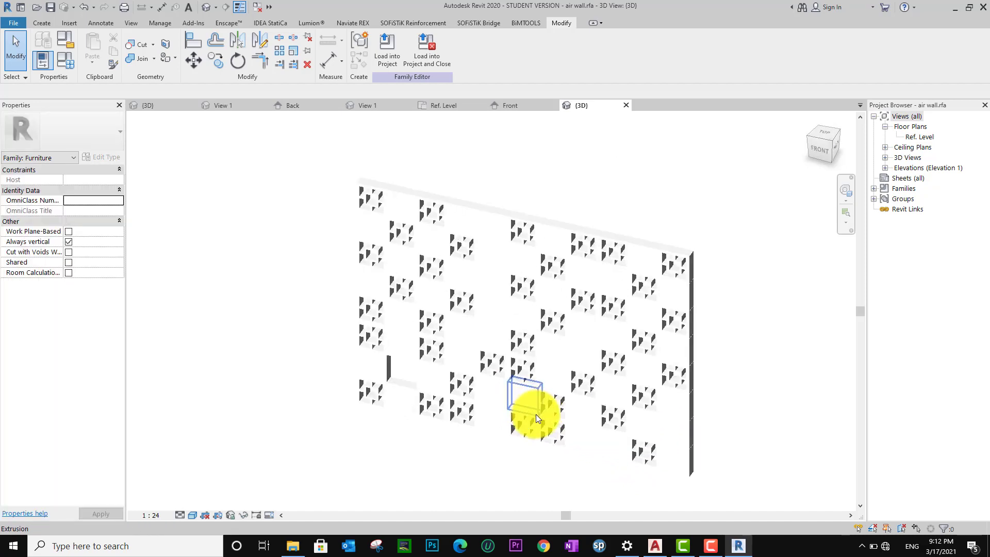
scroll(536, 414, up, 2)
middle_drag(610, 436, 660, 448)
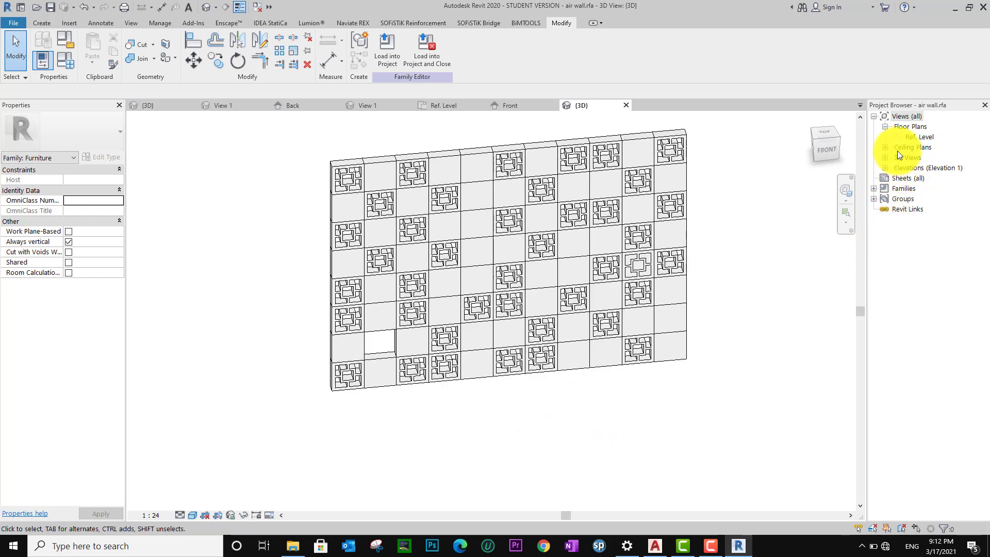
double_click(914, 139)
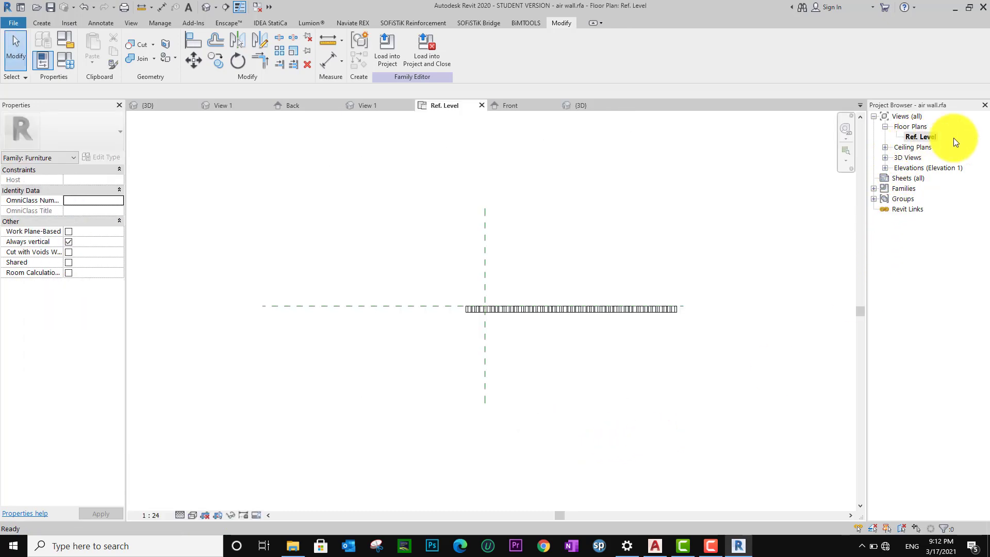
scroll(623, 342, up, 2)
middle_drag(708, 336, 638, 353)
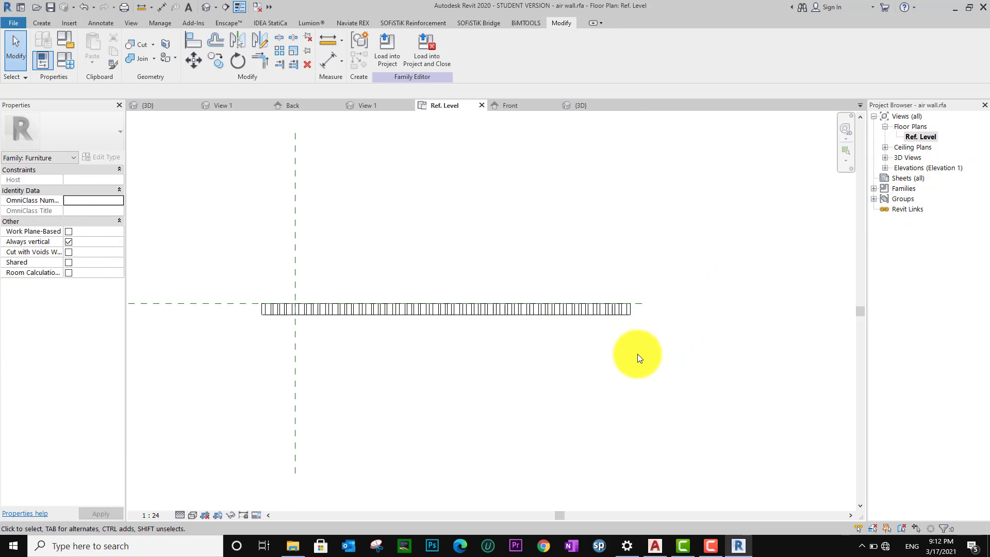
click(884, 168)
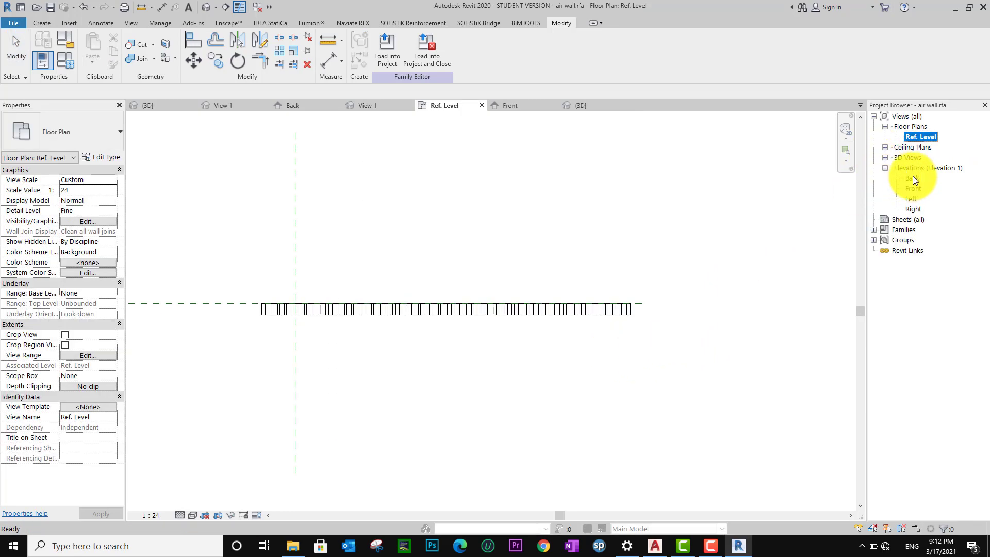
double_click(912, 177)
middle_drag(734, 336, 701, 344)
- Load the air wall family into the open B Sna.rvt project only
click(394, 54)
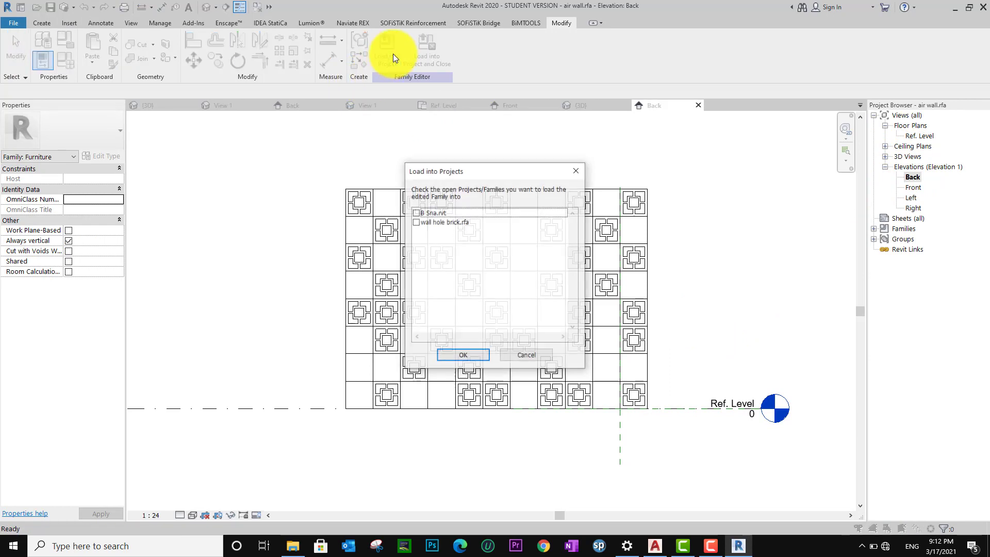
click(415, 213)
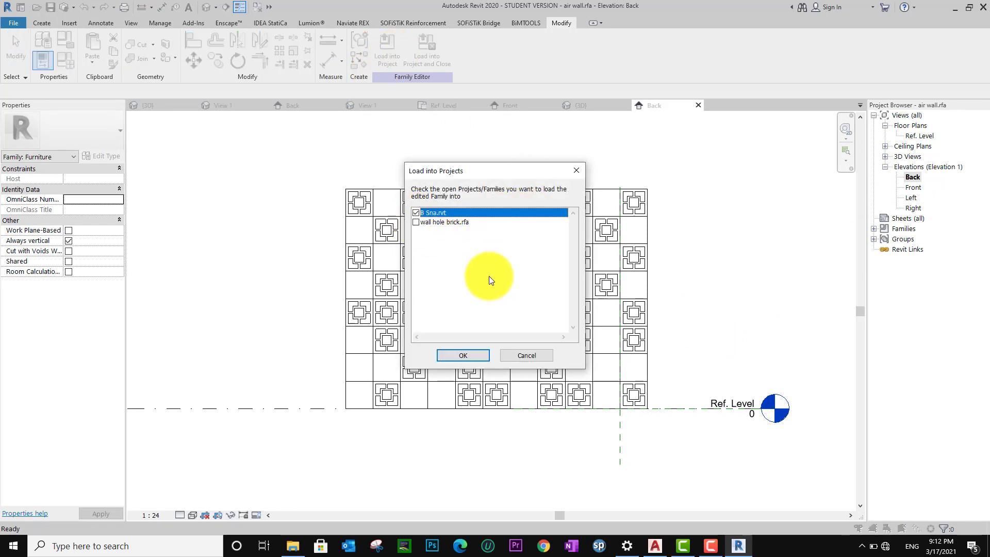
click(464, 355)
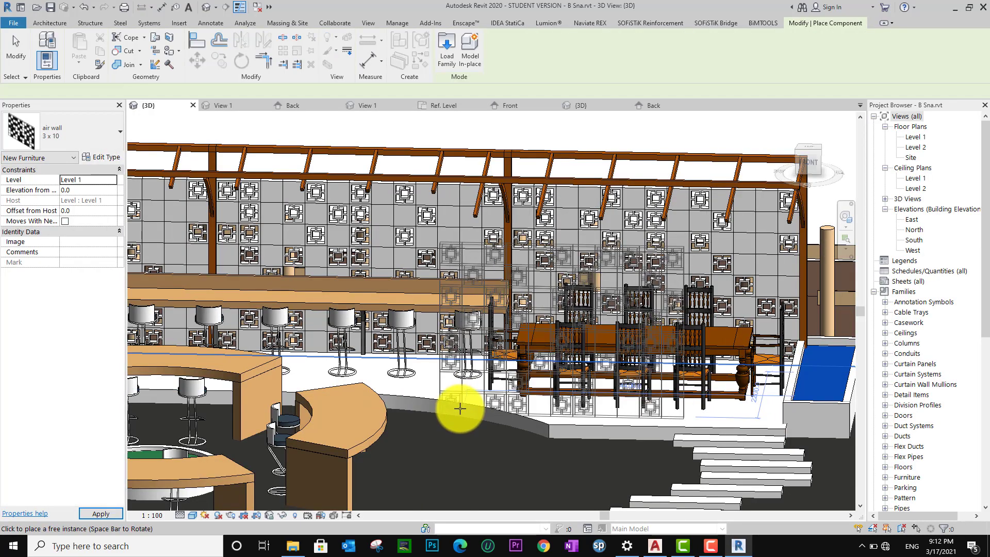
- Place one air wall instance on the dark ground in front of the curved tables, near the long green planter
scroll(460, 408, down, 5)
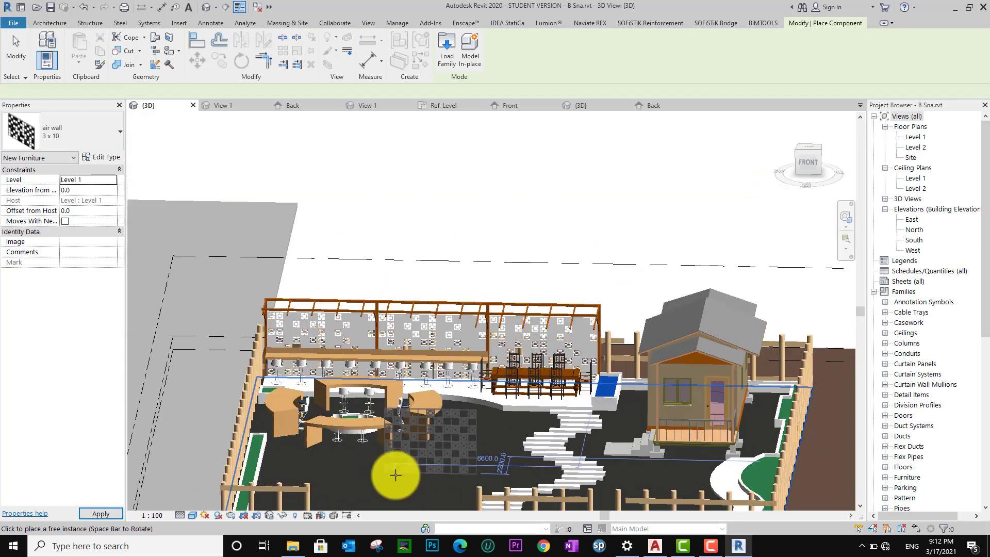
scroll(396, 474, up, 5)
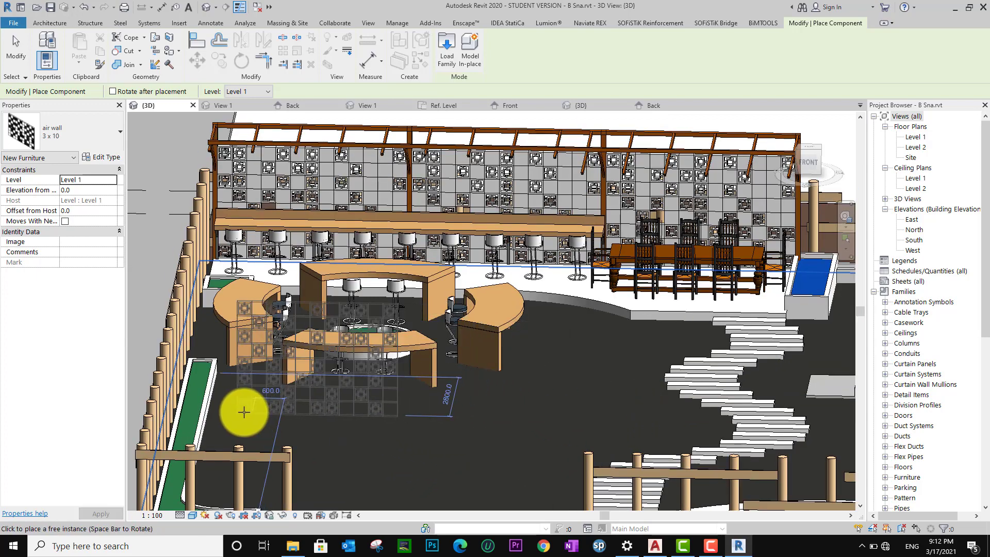
click(238, 412)
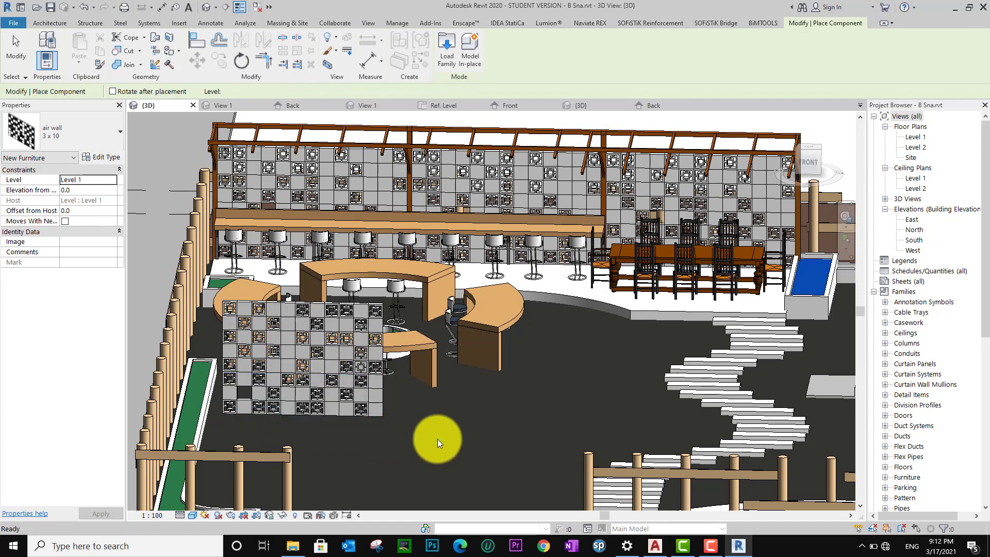
key(Escape)
- Check the placed air wall's elevation from its level and its position in the 3D view
shift+middle_drag(464, 432, 287, 432)
click(287, 412)
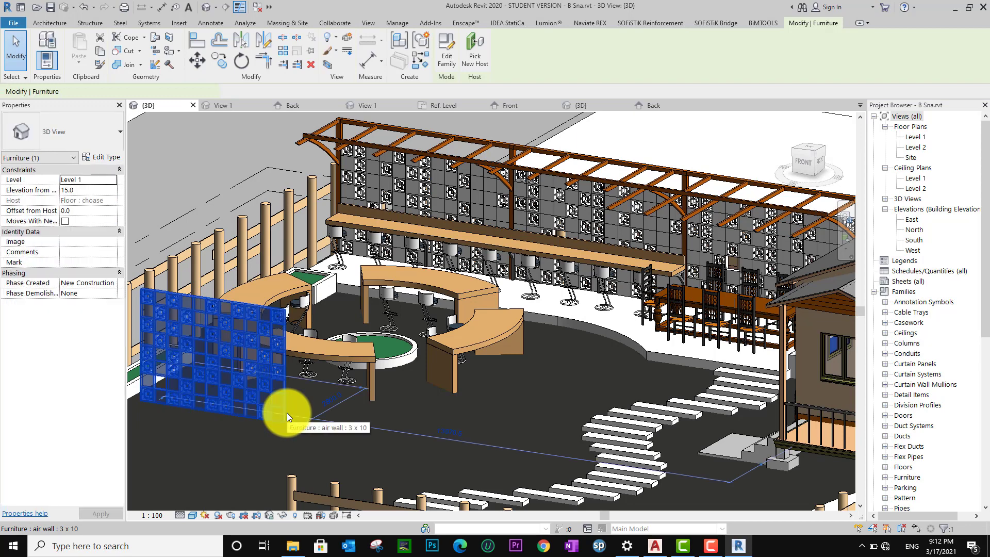
click(80, 190)
click(419, 429)
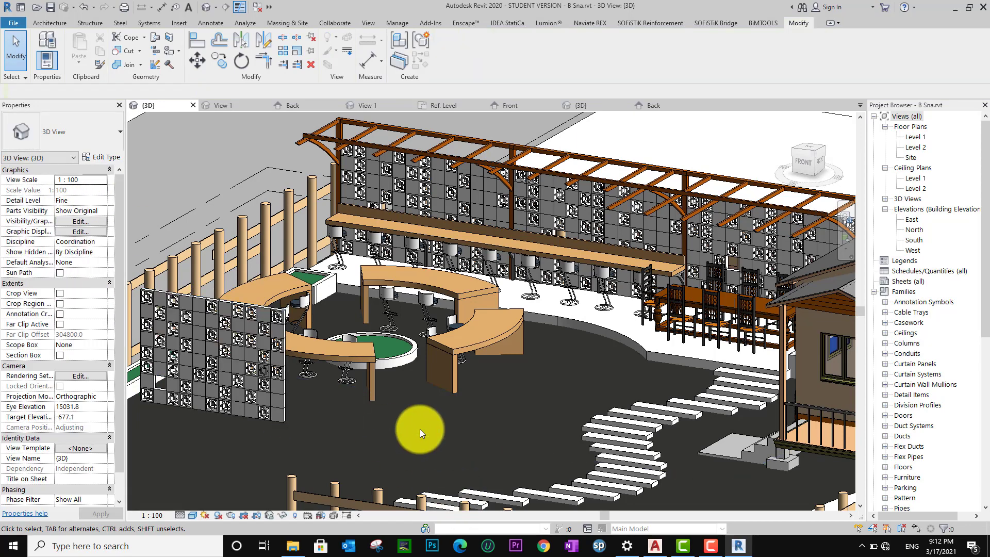
shift+middle_drag(420, 429, 449, 439)
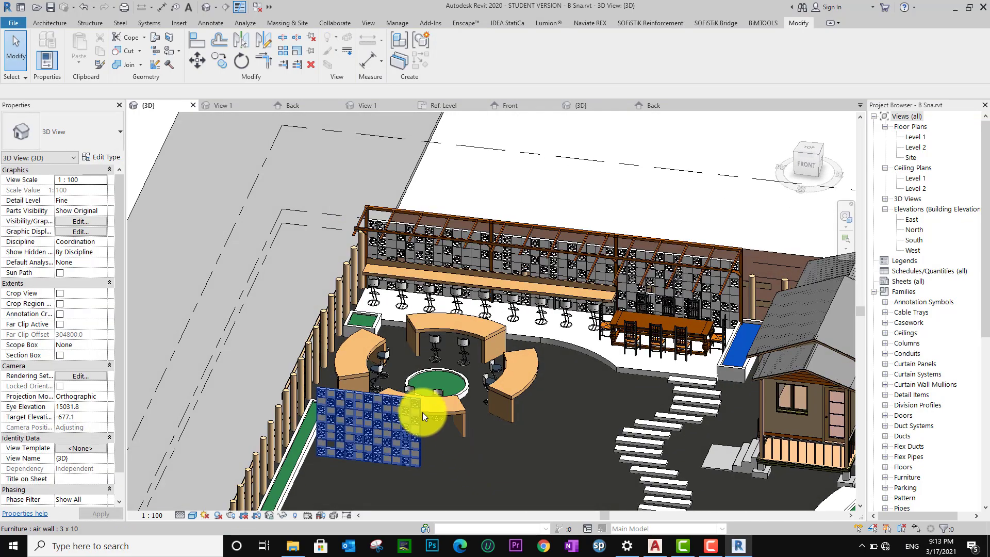
- Move the air wall in the top view so its west end meets the planter's edge, just south of the curved table
click(419, 408)
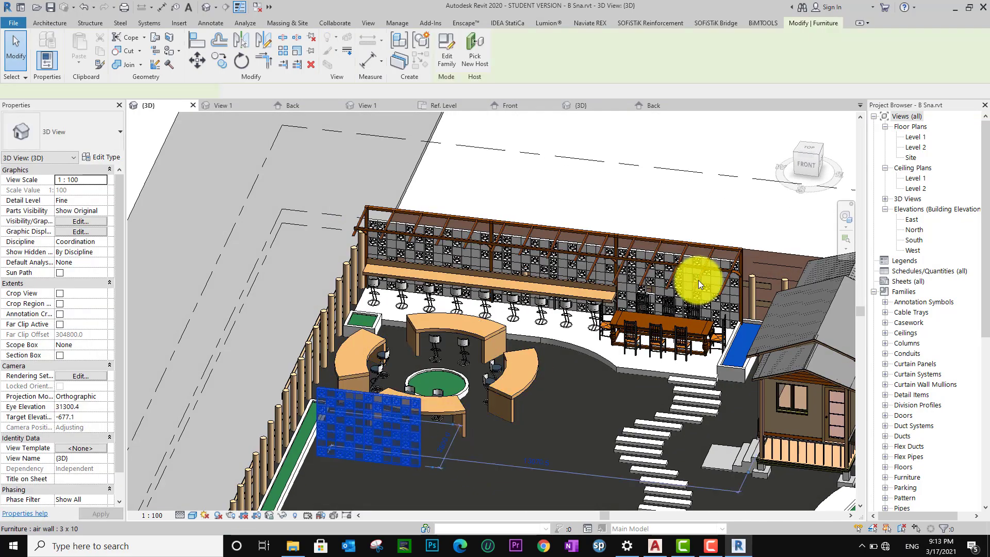
click(806, 151)
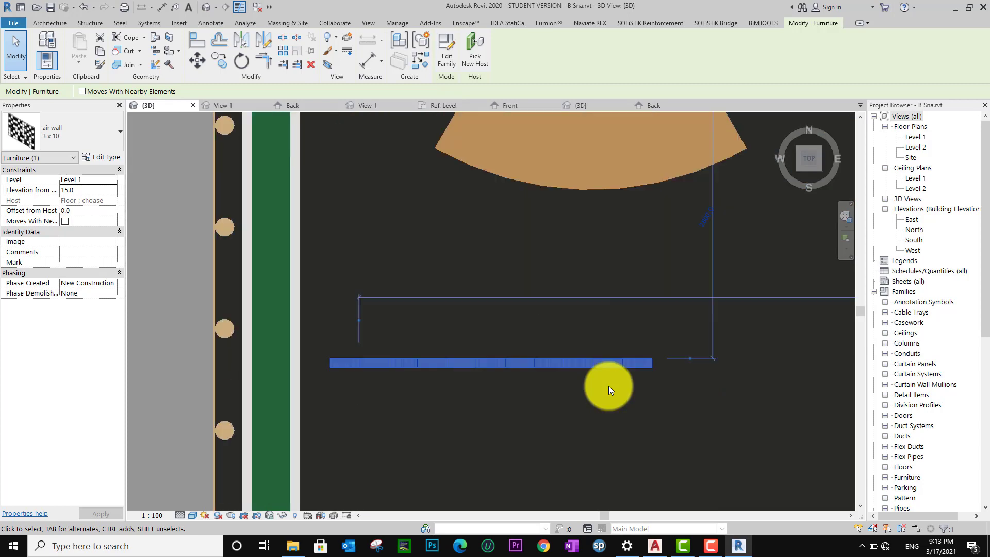
scroll(608, 386, down, 3)
middle_drag(480, 396, 258, 335)
click(216, 63)
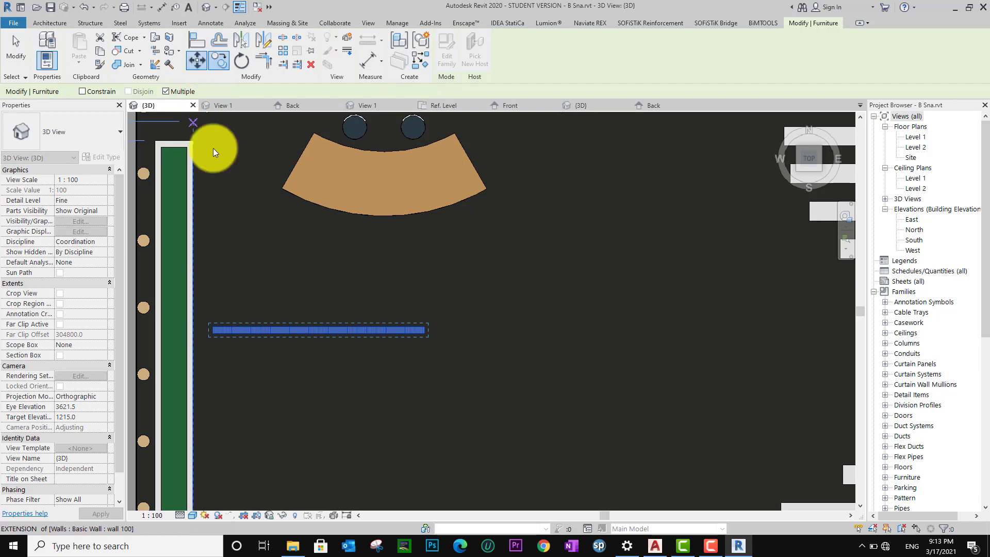
key(m)
key(v)
click(212, 325)
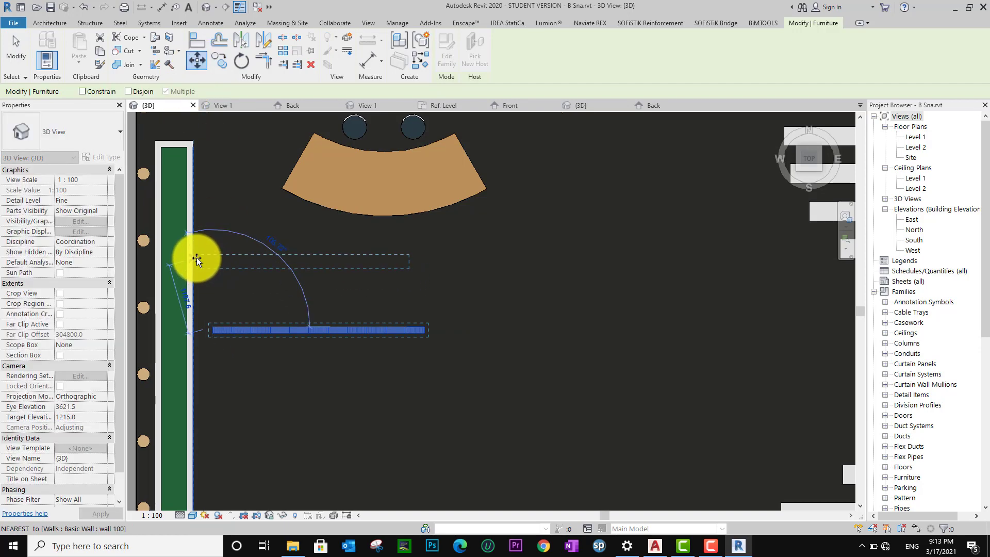
click(196, 258)
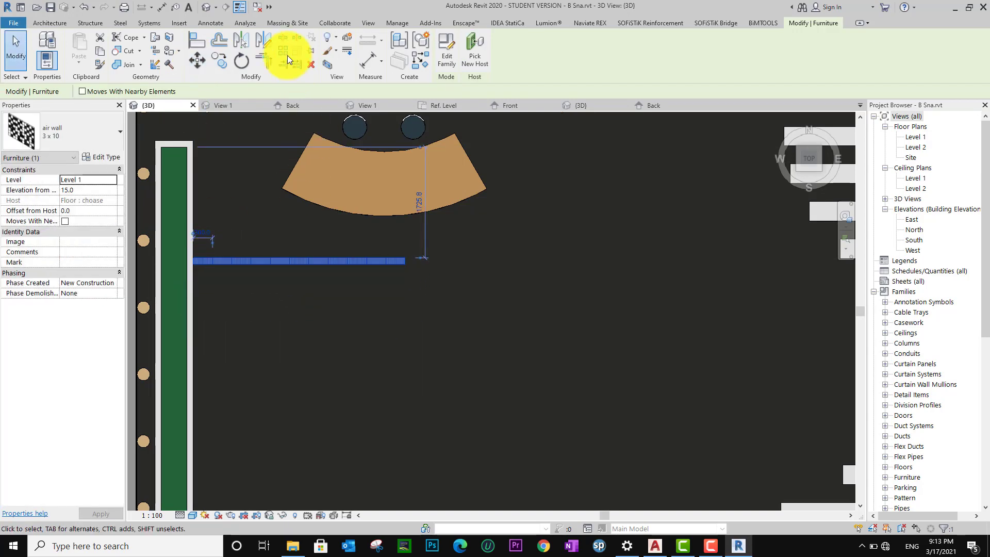
- Copy the air wall from its west endpoint to its east endpoint, forming a second panel end to end
click(197, 260)
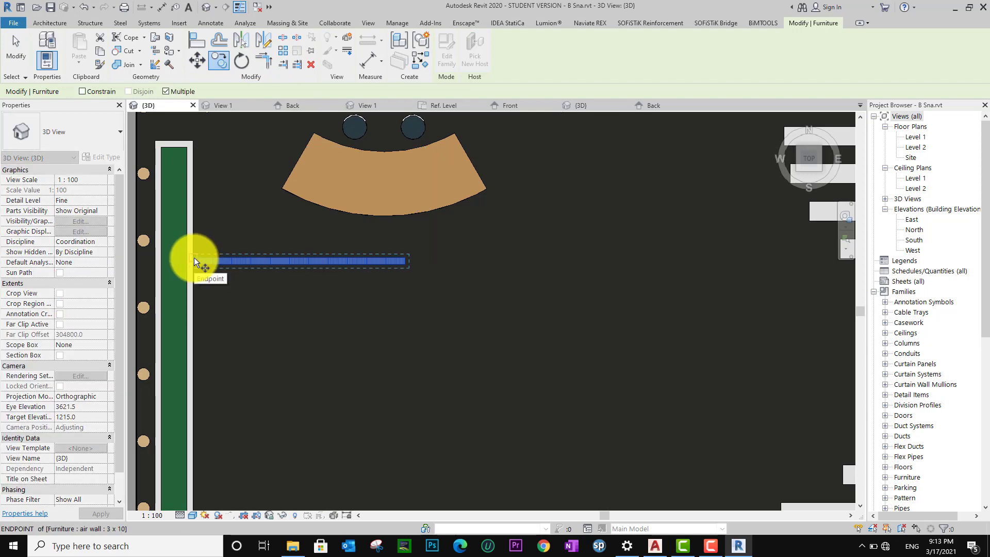
click(407, 260)
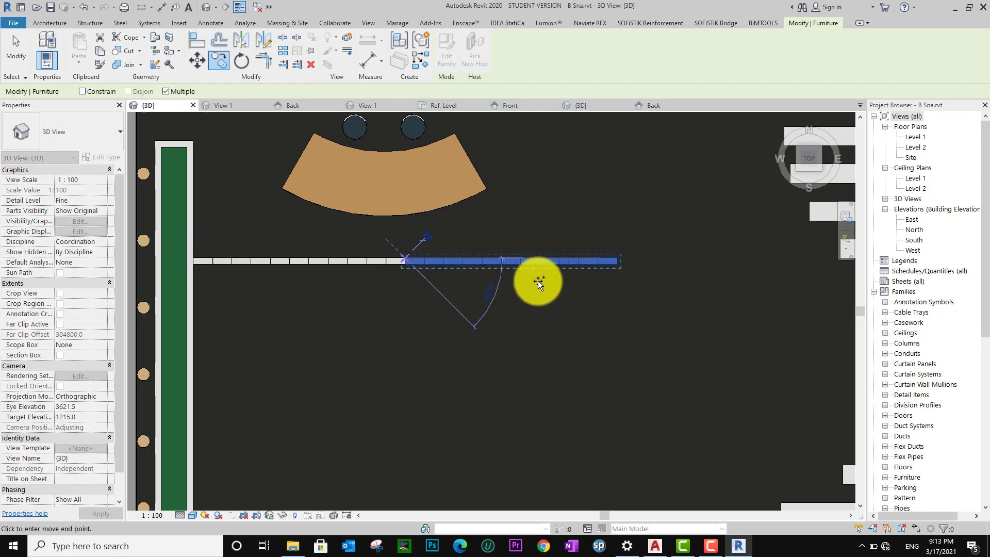
key(Escape)
key(Escape)
- Examine the two joined air wall panels in 3D, including the brick opening in the second course
scroll(386, 344, down, 4)
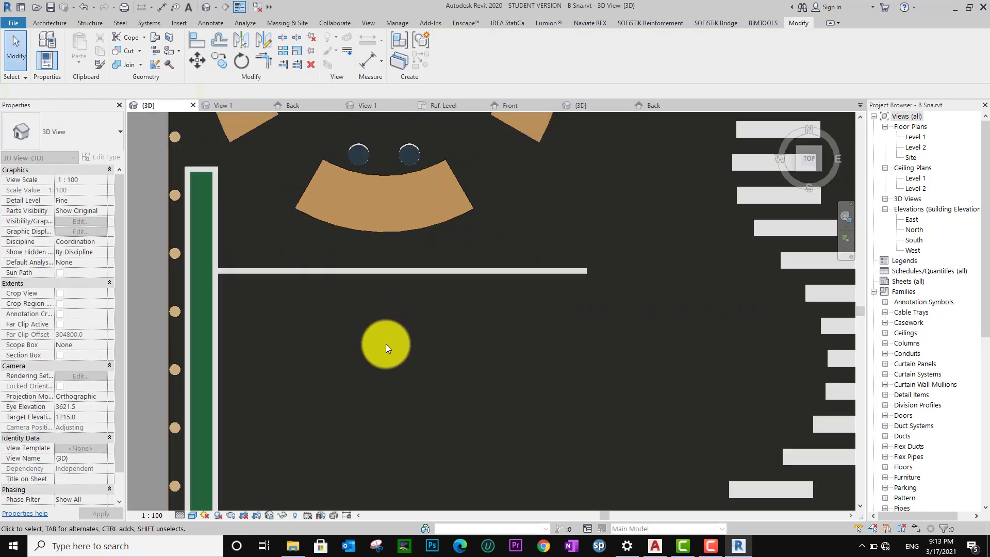
shift+middle_drag(400, 319, 446, 336)
scroll(446, 334, up, 4)
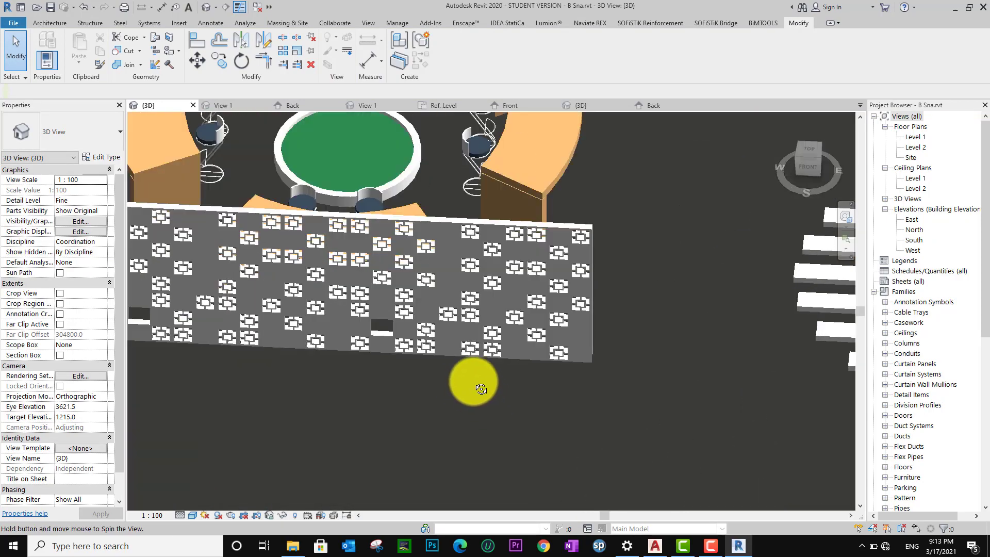
shift+middle_drag(475, 384, 462, 340)
scroll(462, 340, down, 5)
scroll(486, 371, up, 5)
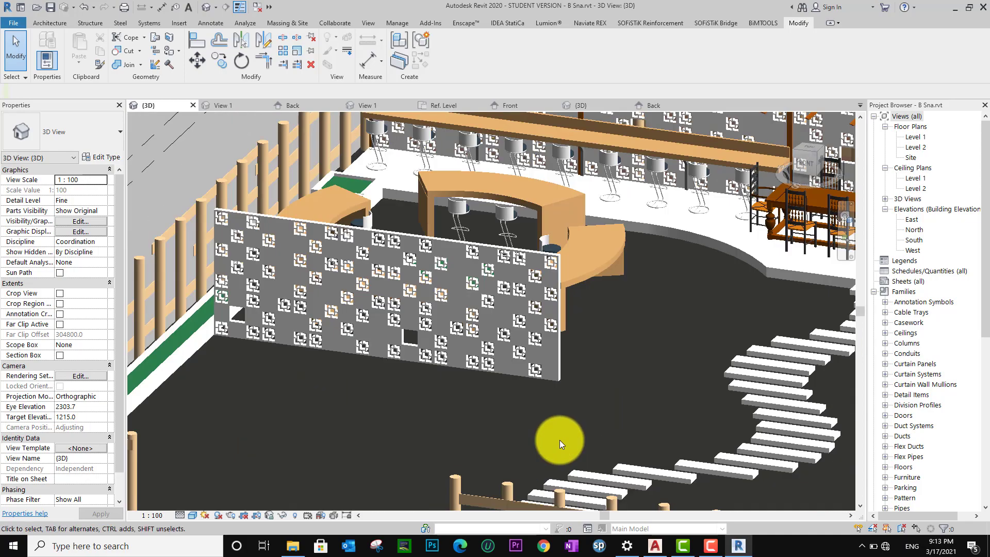
scroll(561, 444, up, 2)
shift+middle_drag(580, 421, 572, 448)
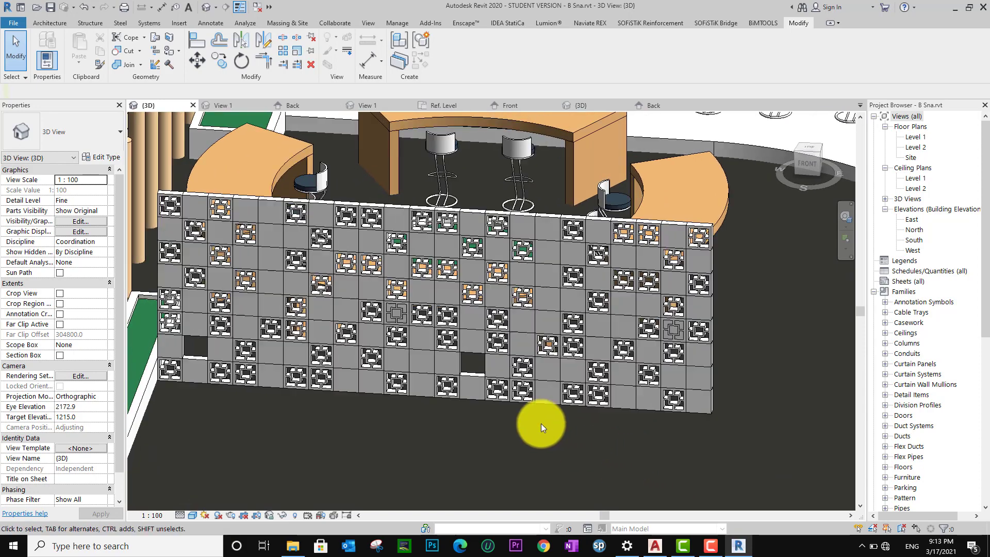
scroll(497, 377, up, 1)
middle_drag(487, 387, 513, 390)
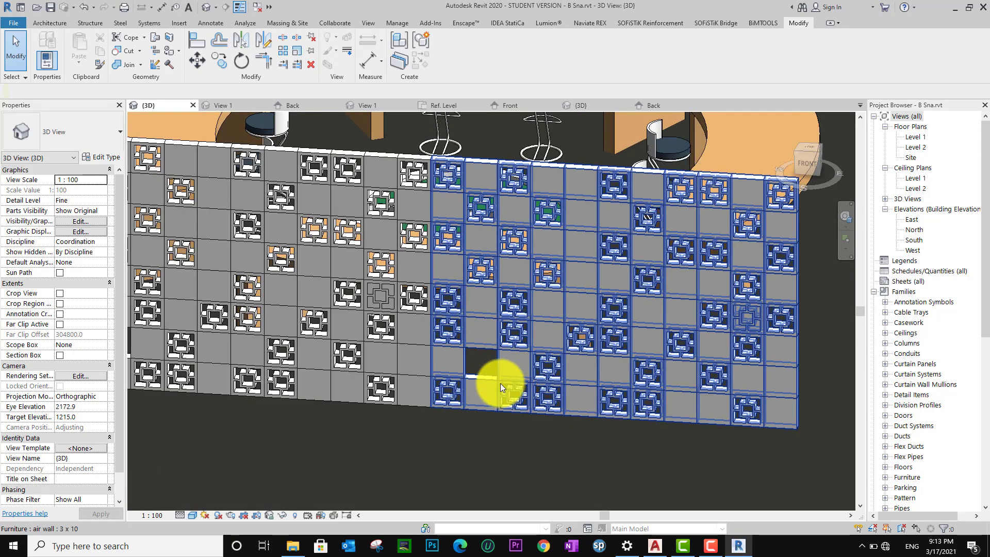
click(500, 383)
key(Escape)
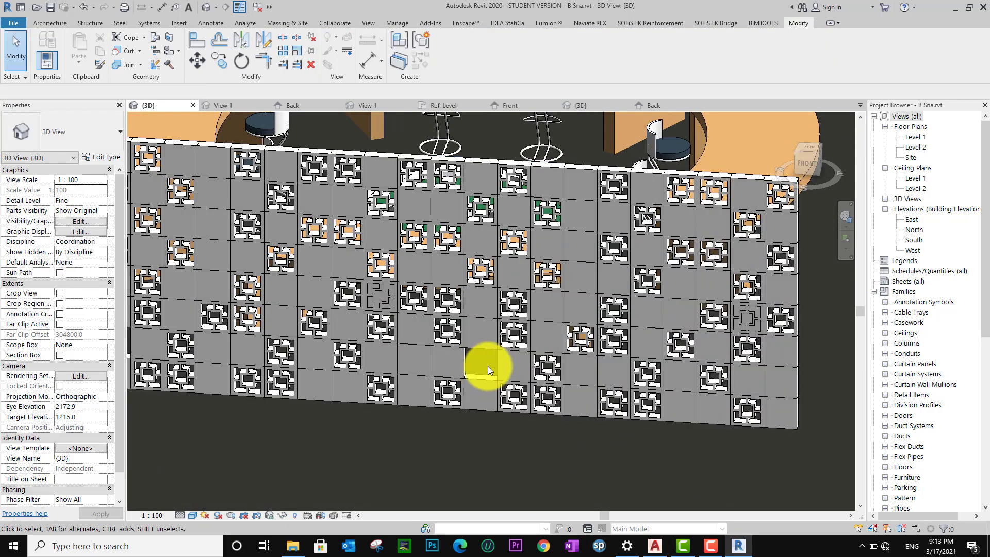
- Show the air wall family's Back elevation with the Realistic visual style
click(649, 104)
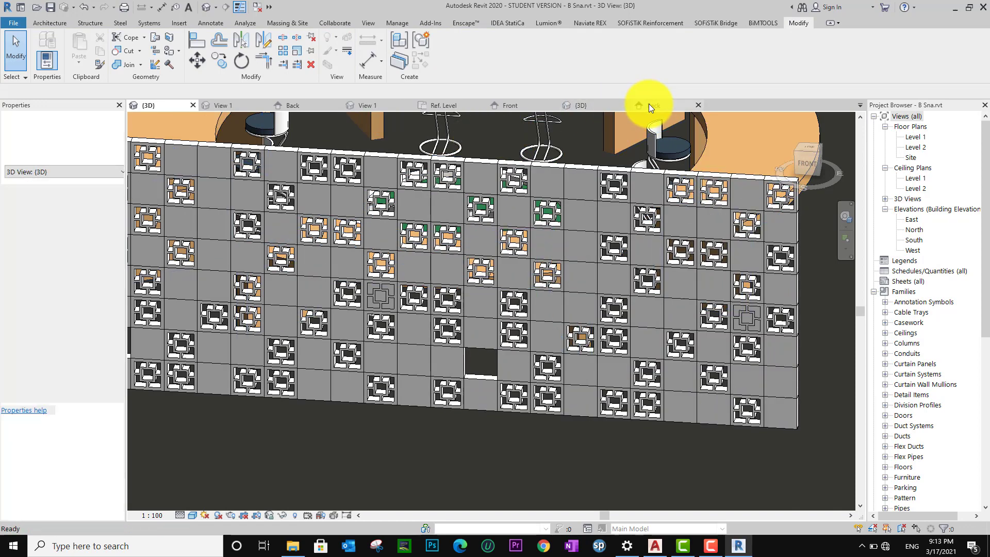
click(648, 105)
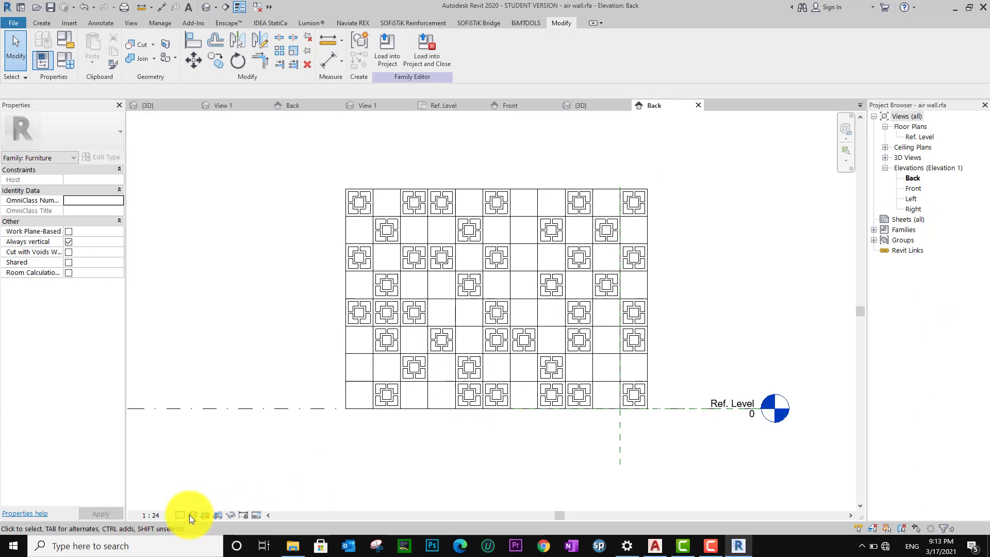
click(186, 513)
click(193, 515)
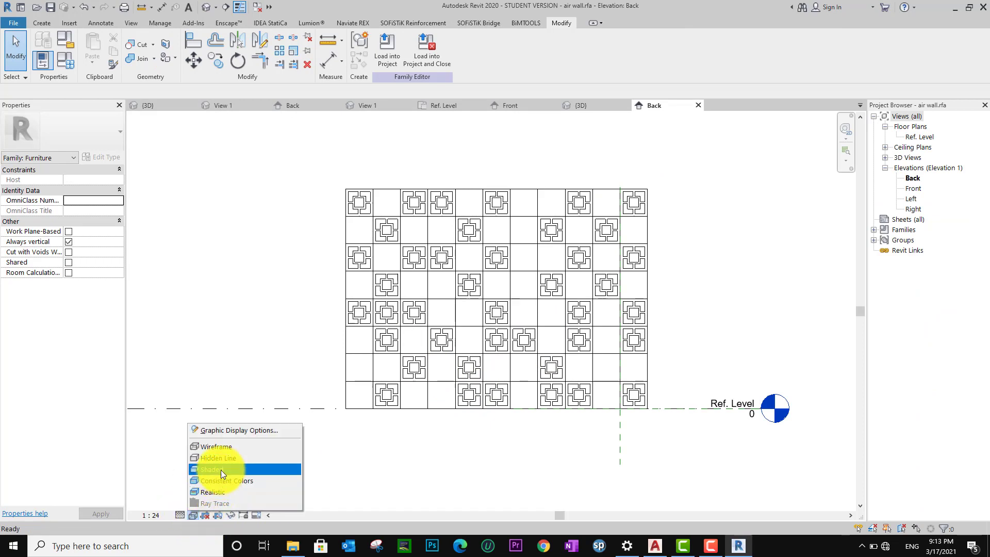
click(221, 469)
click(197, 514)
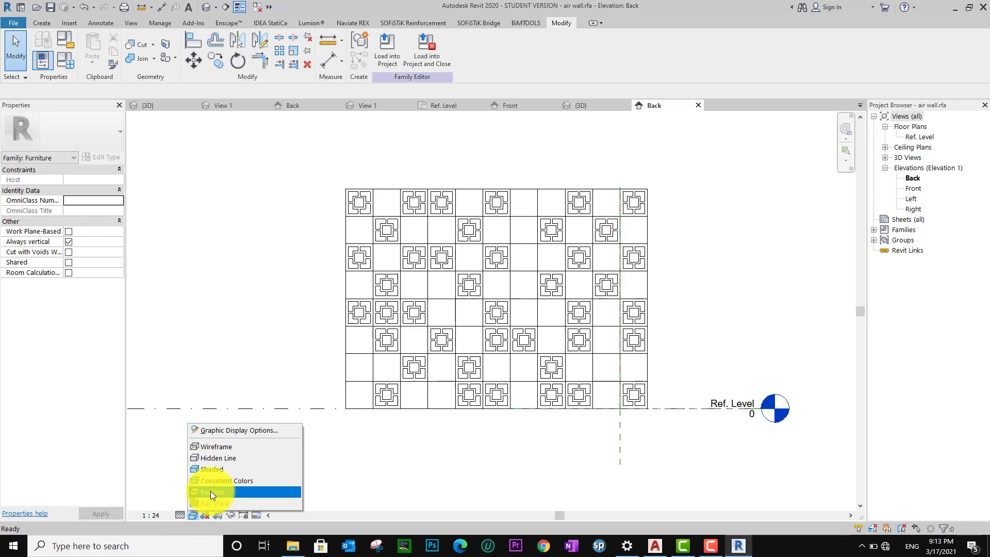
click(212, 492)
scroll(624, 367, up, 2)
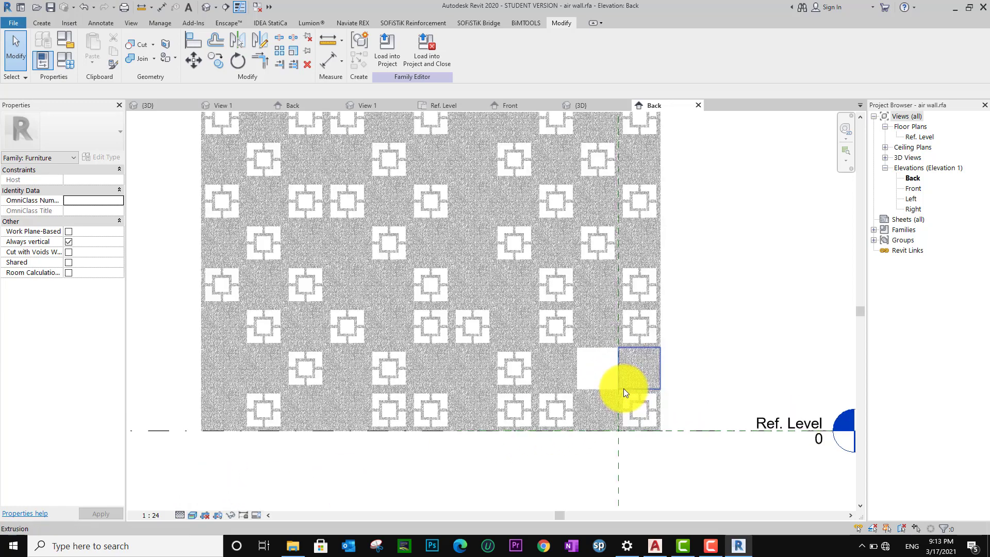
- Copy the patterned brick diagonally above the opening in the second course into that opening to fill it
scroll(567, 341, up, 3)
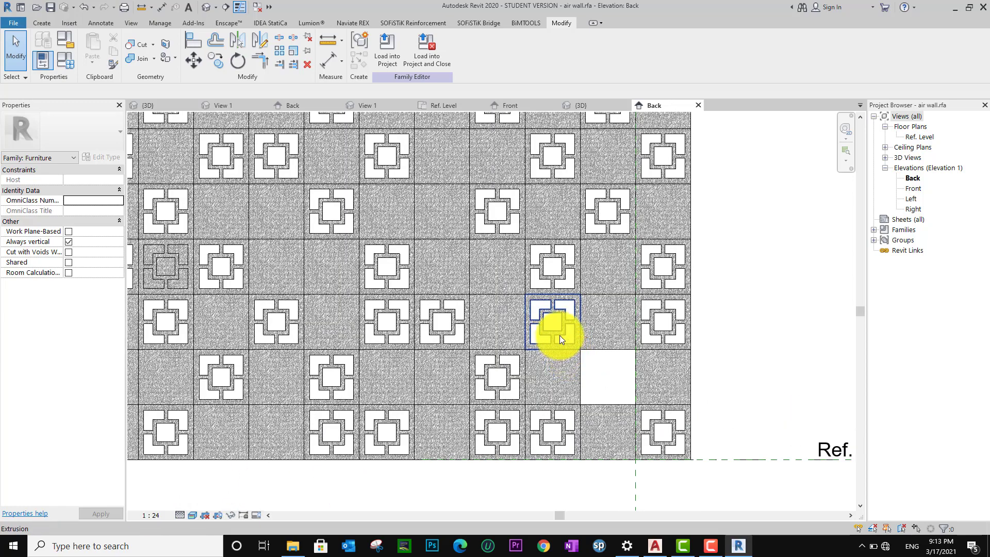
click(559, 335)
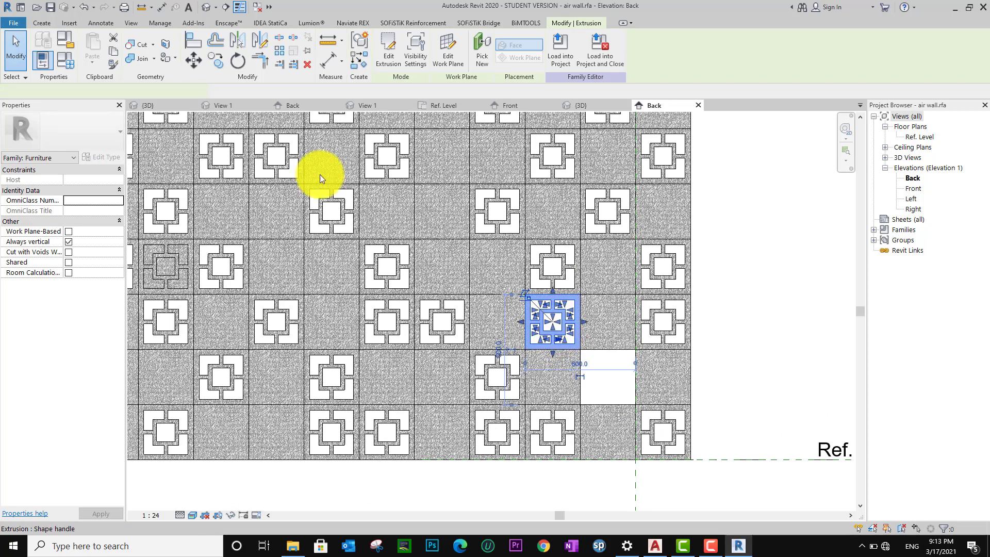
click(217, 60)
click(525, 348)
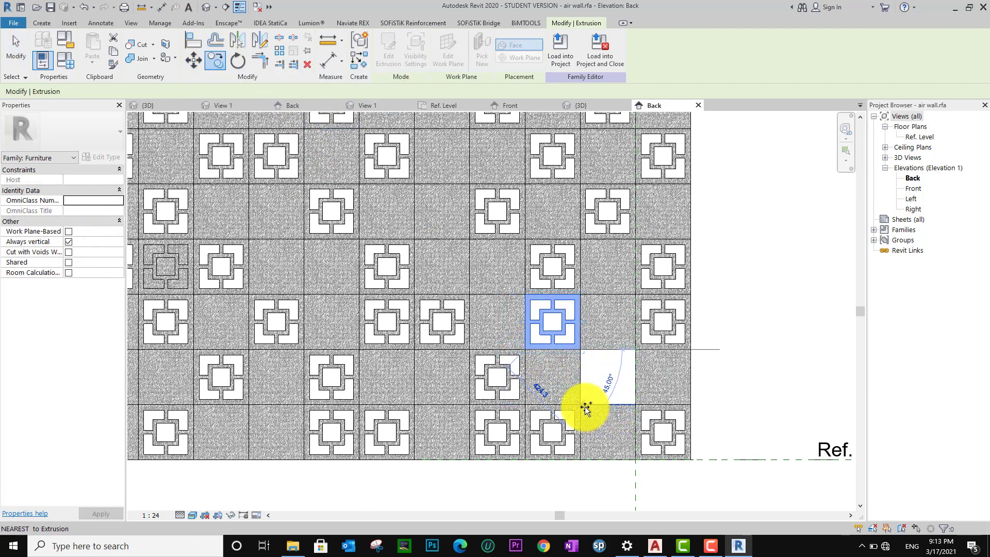
key(Escape)
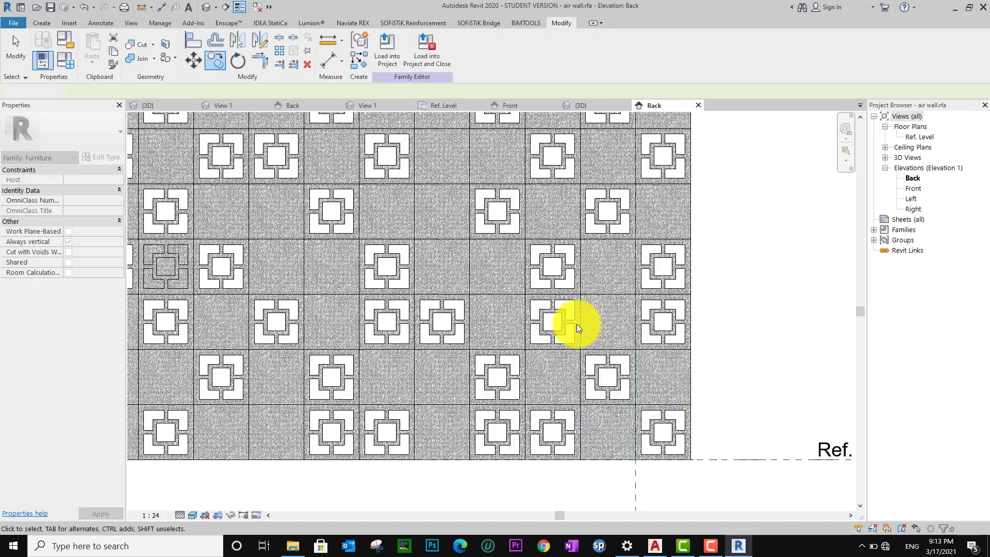
scroll(627, 334, up, 4)
scroll(629, 336, down, 3)
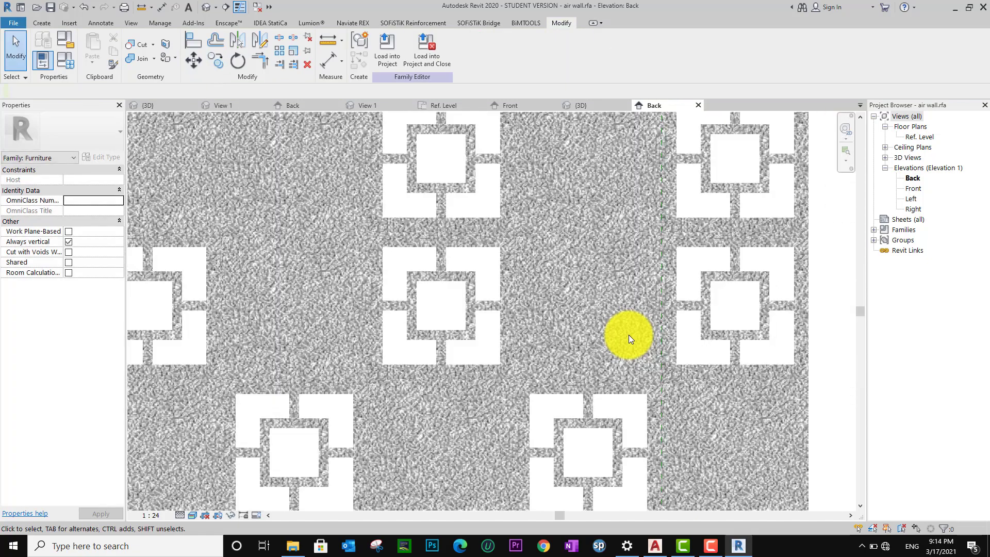
scroll(629, 335, down, 1)
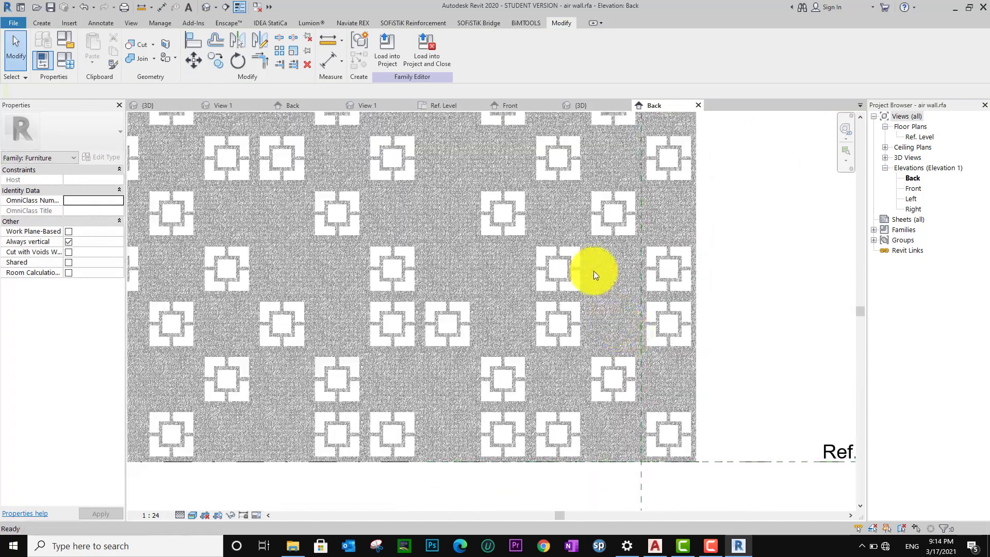
- Reload the air wall family into B Sna.rvt, overwriting the existing version and its parameter values
click(381, 46)
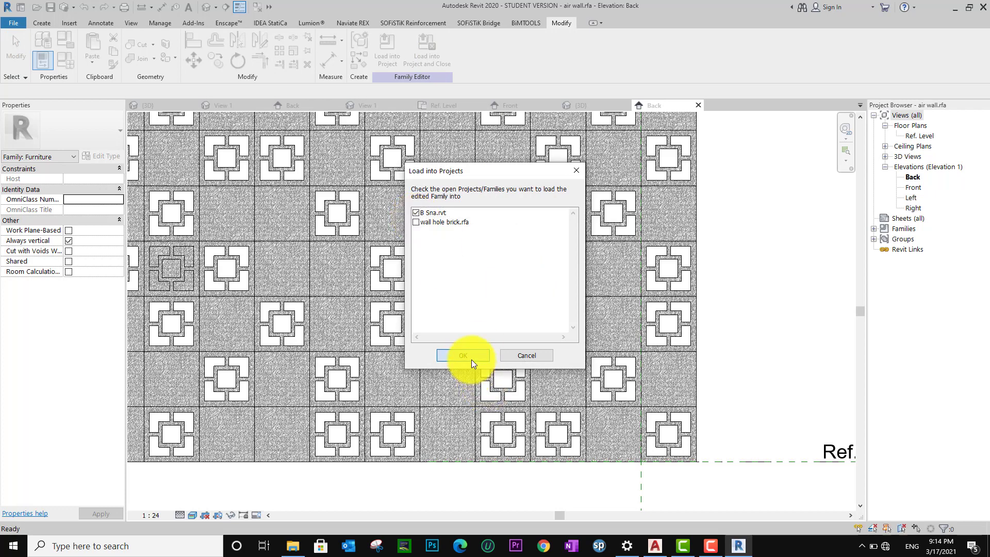
click(471, 360)
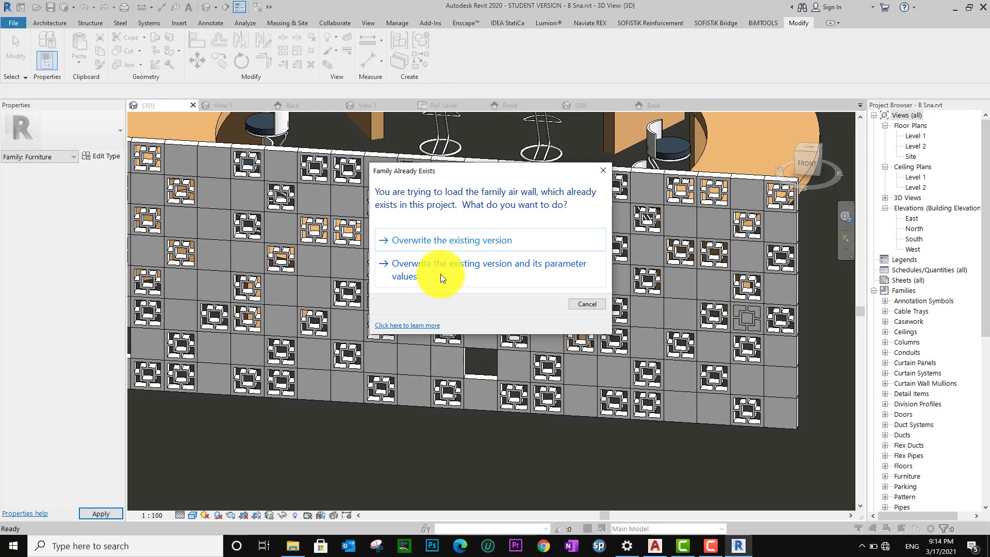
click(441, 274)
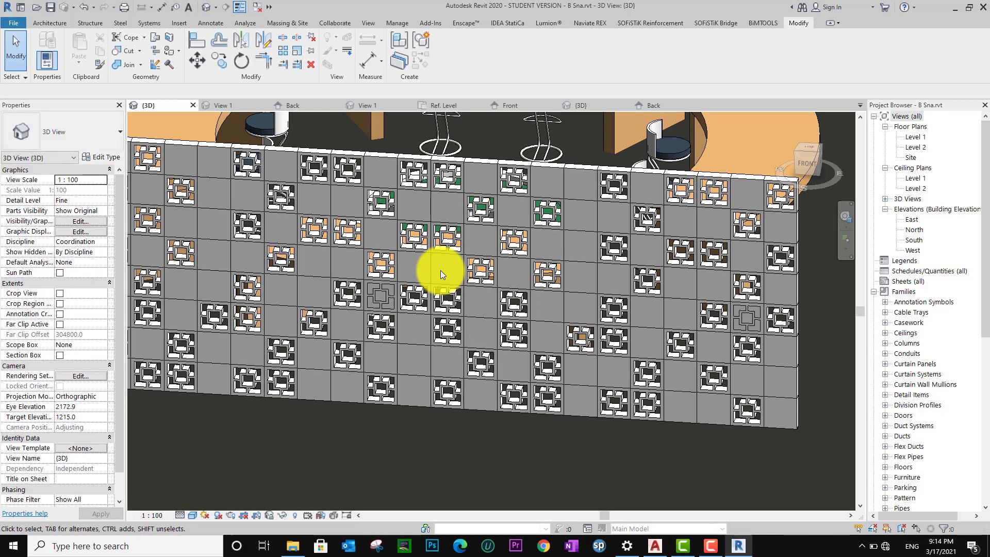
- Reopen the air wall family's Back elevation and delete the patterned extrusion overlapping the second brick from the left in the fourth course up
click(387, 295)
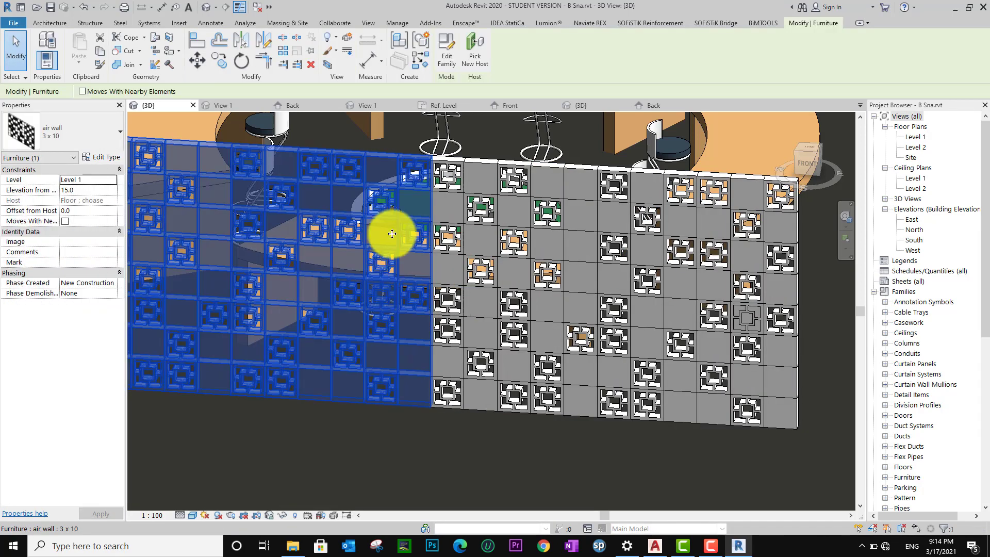
click(445, 51)
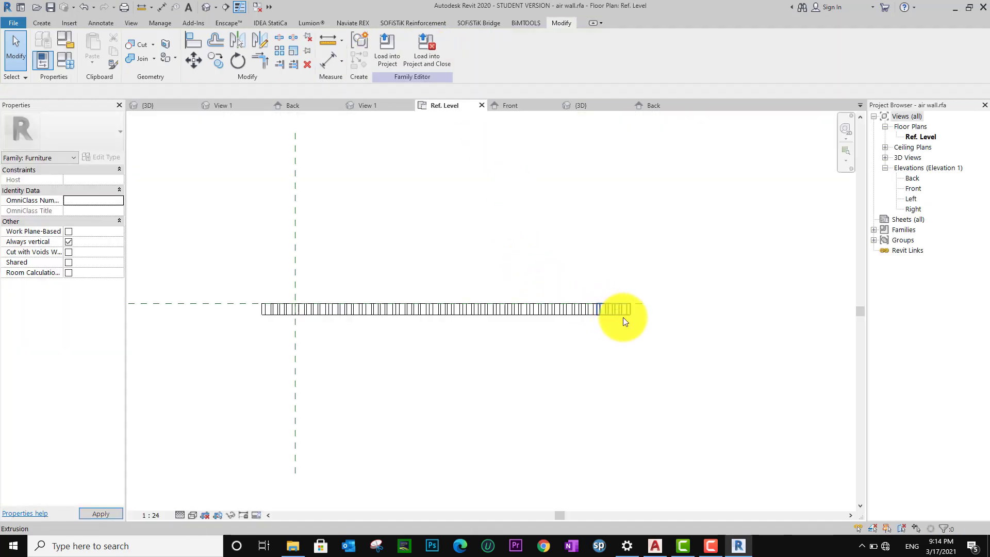
click(665, 110)
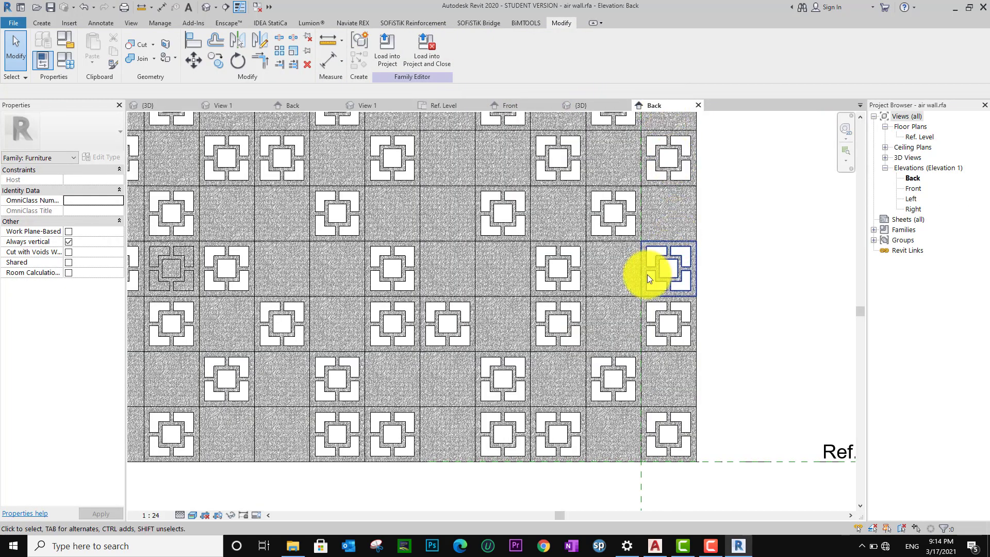
scroll(706, 331, down, 1)
middle_drag(743, 375, 738, 370)
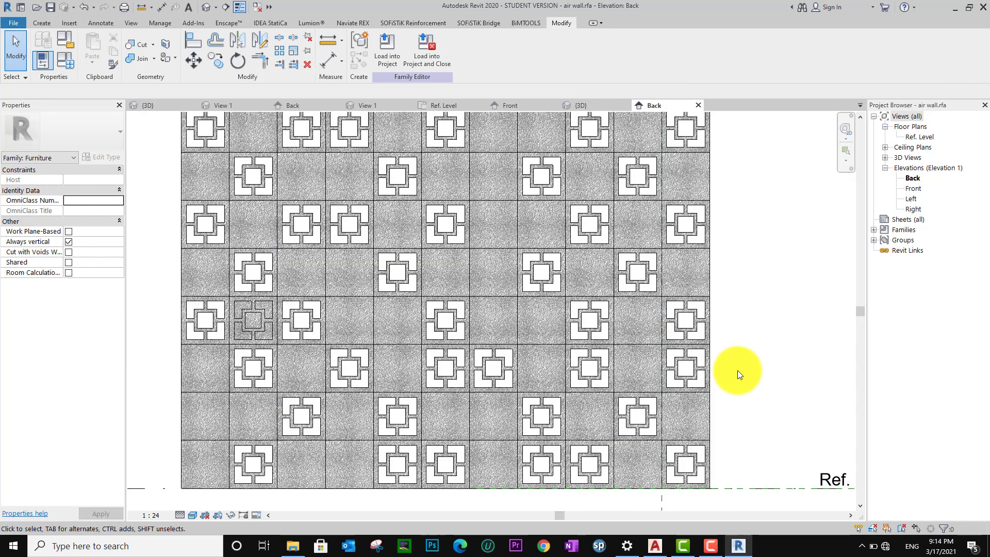
scroll(737, 370, down, 1)
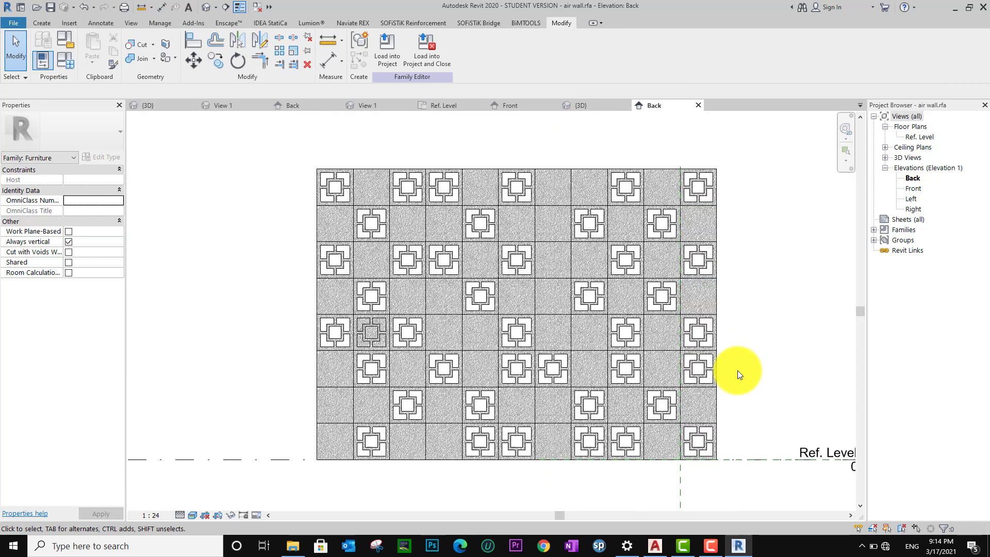
click(363, 323)
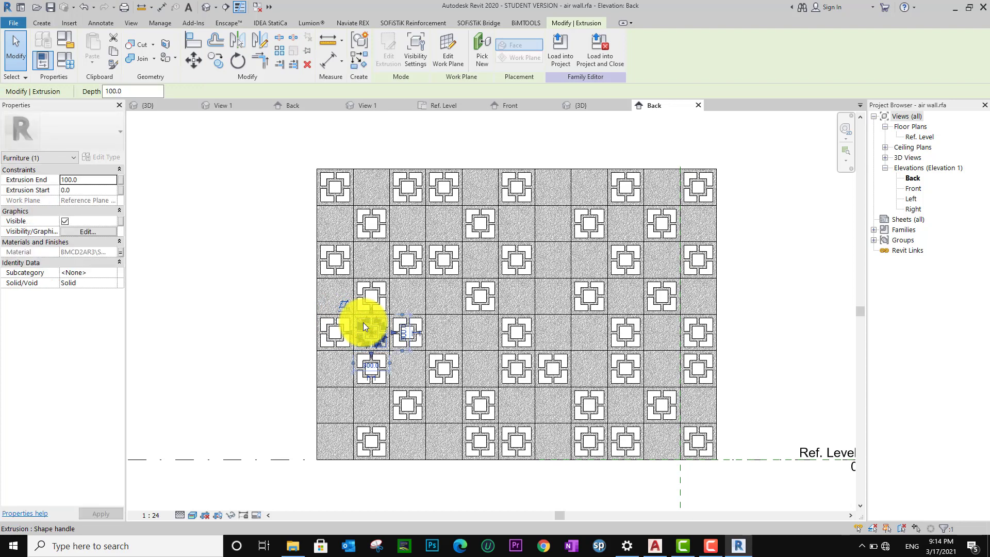
key(Escape)
scroll(424, 363, down, 1)
middle_drag(424, 363, 405, 370)
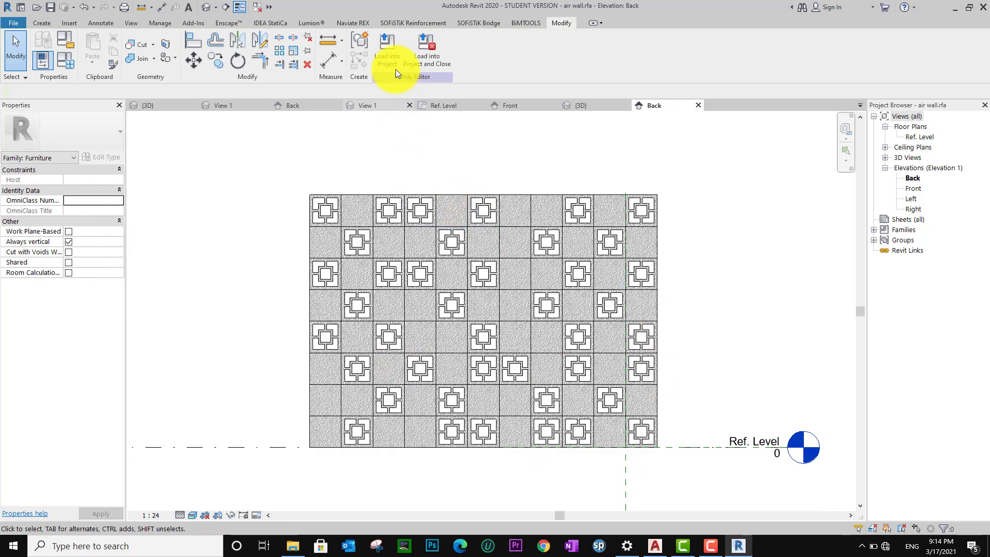
click(388, 54)
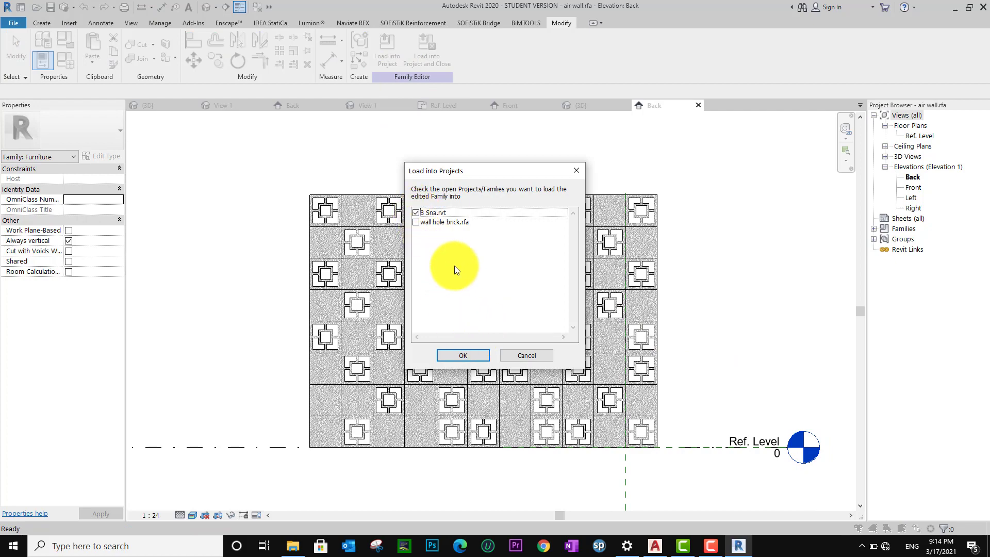
click(539, 358)
middle_drag(697, 387, 648, 402)
middle_drag(657, 364, 653, 343)
scroll(473, 326, up, 2)
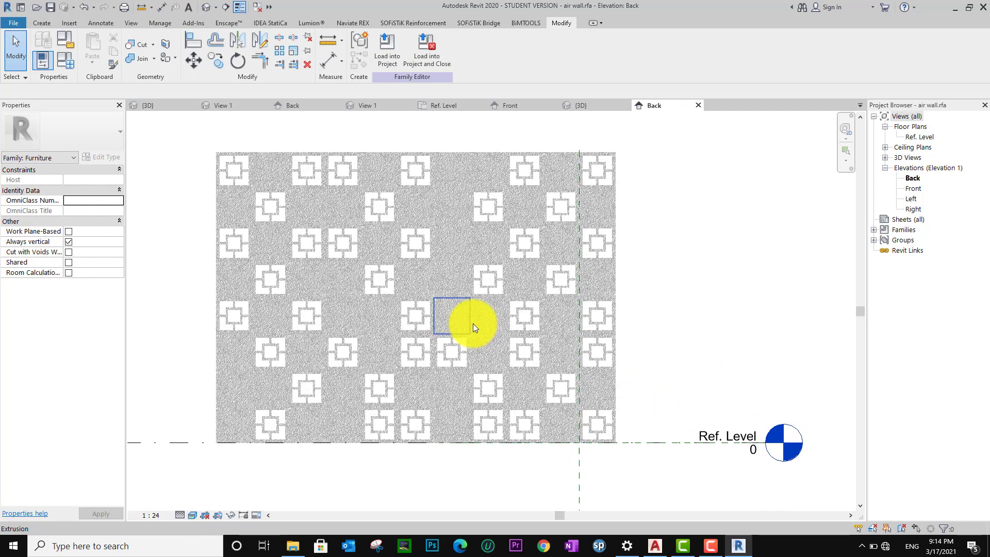
middle_drag(519, 337, 747, 356)
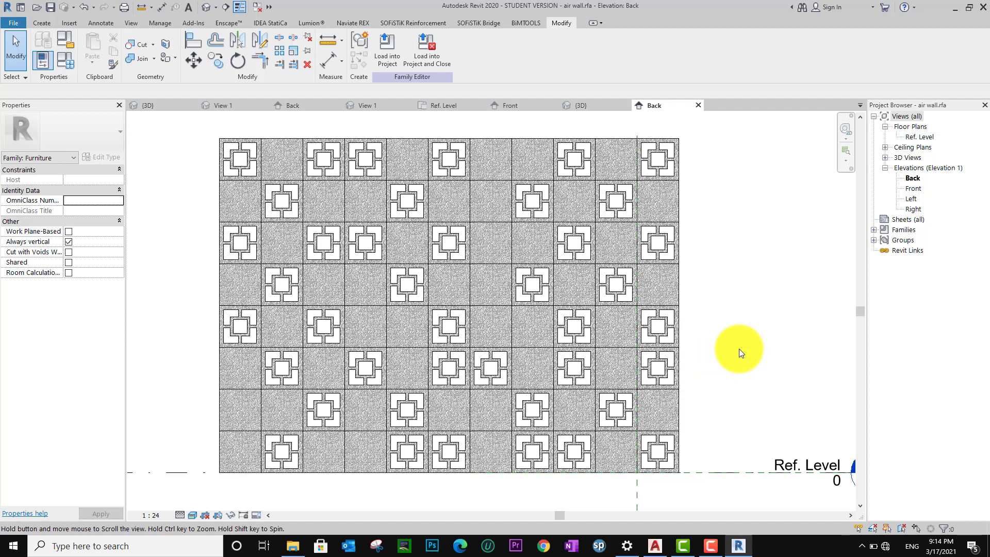
- Load the corrected air wall family into B Sna.rvt, overwriting the existing version and its parameter values
click(392, 46)
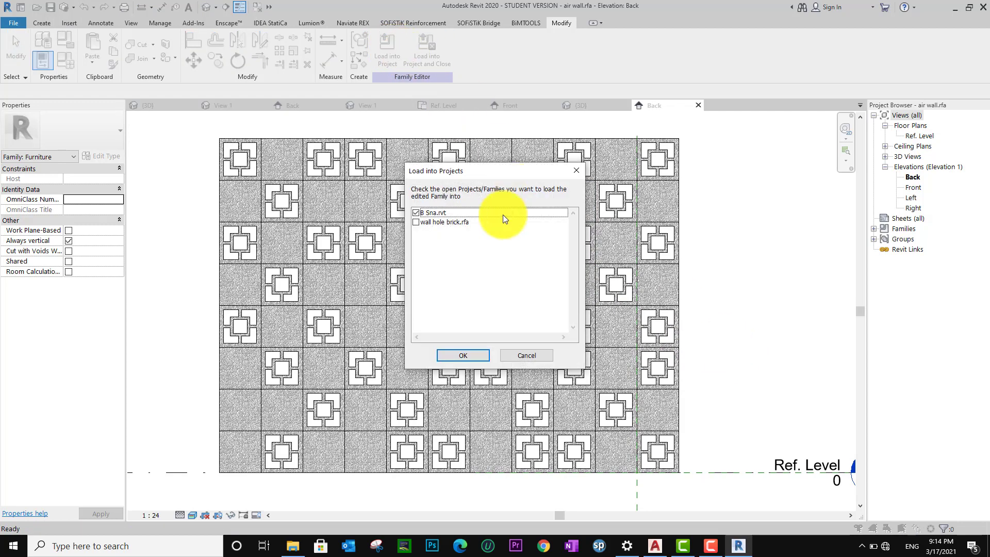
click(459, 356)
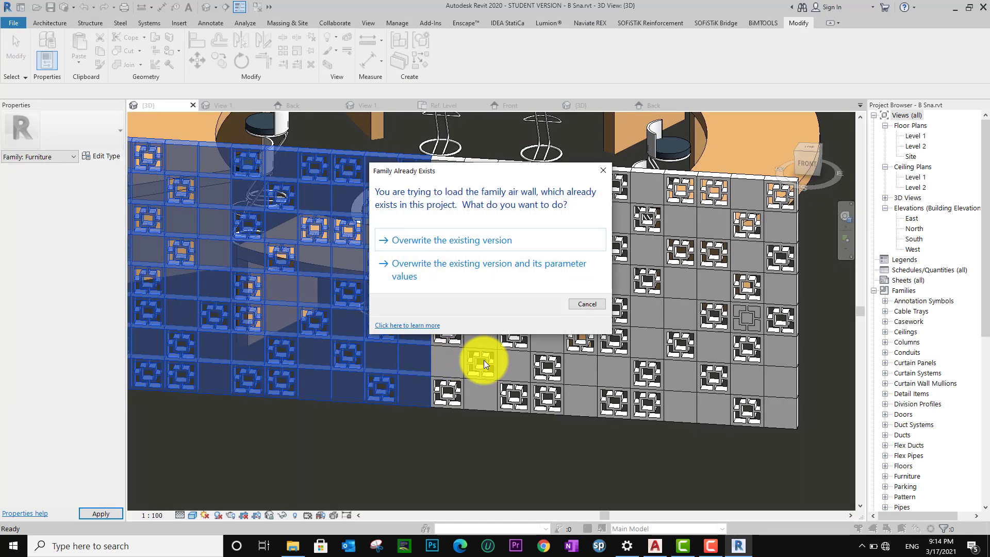
click(490, 265)
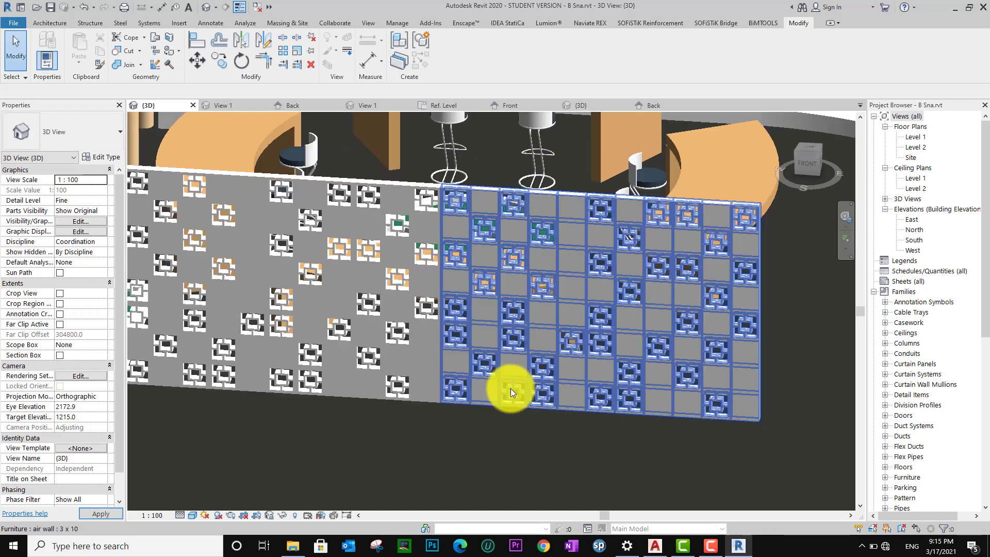
scroll(510, 388, down, 2)
shift+middle_drag(522, 434, 604, 428)
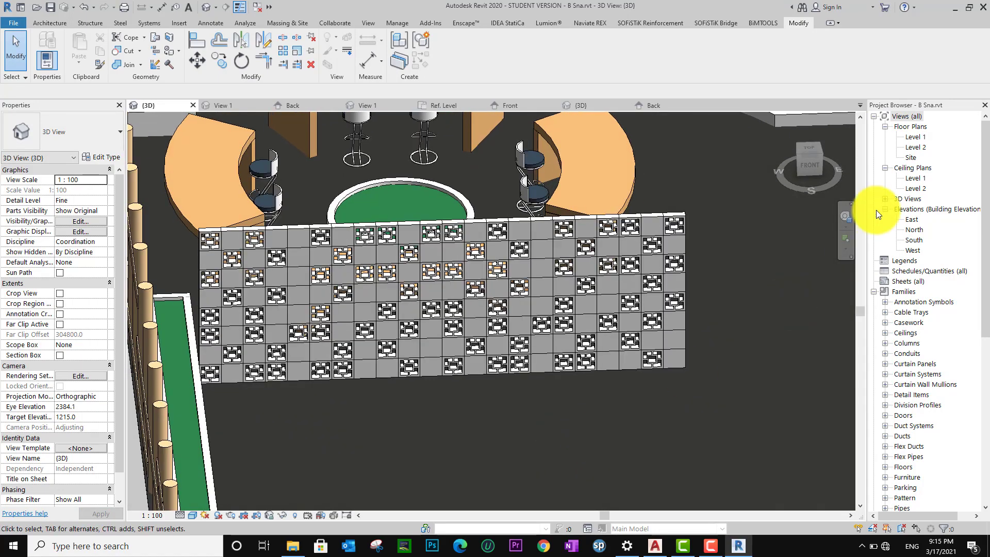
double_click(919, 136)
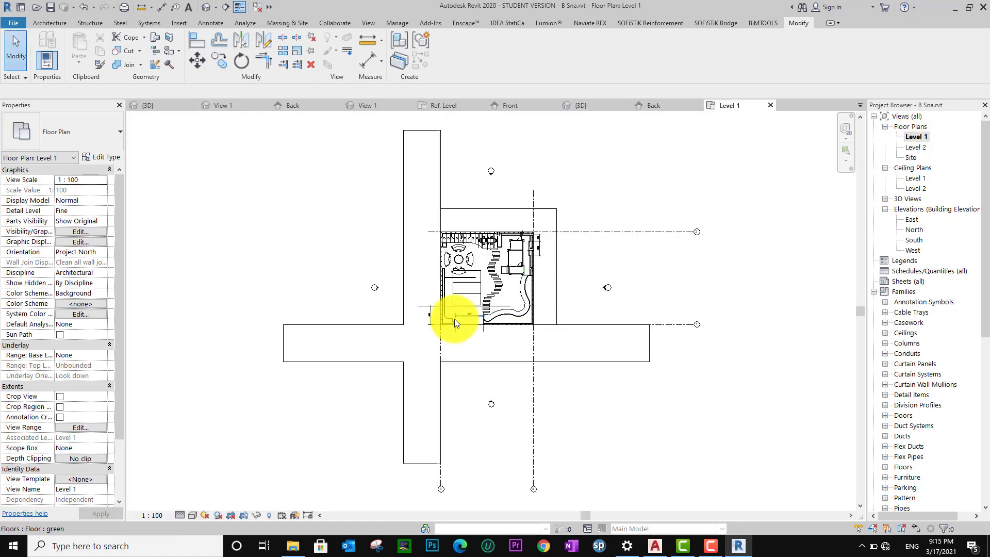
scroll(464, 308, up, 5)
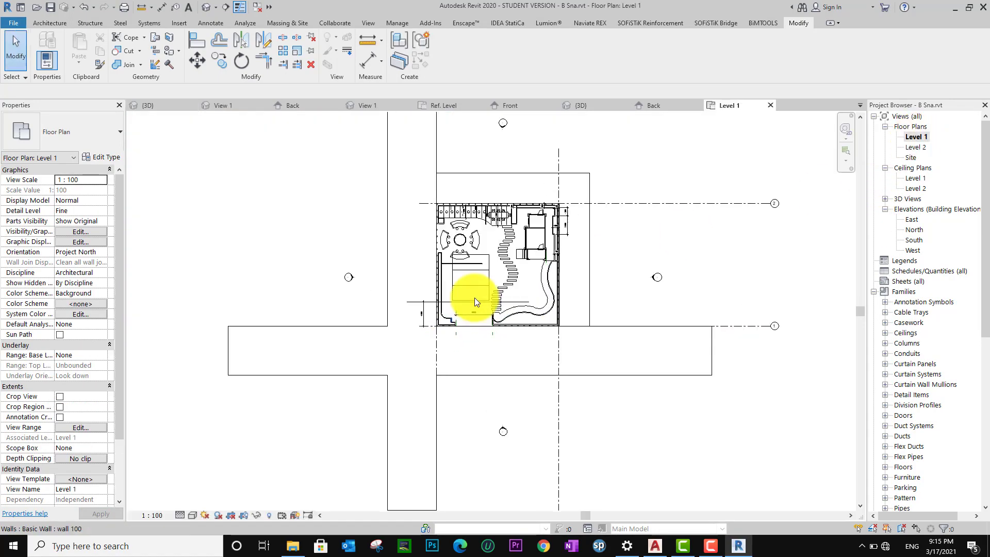
click(50, 26)
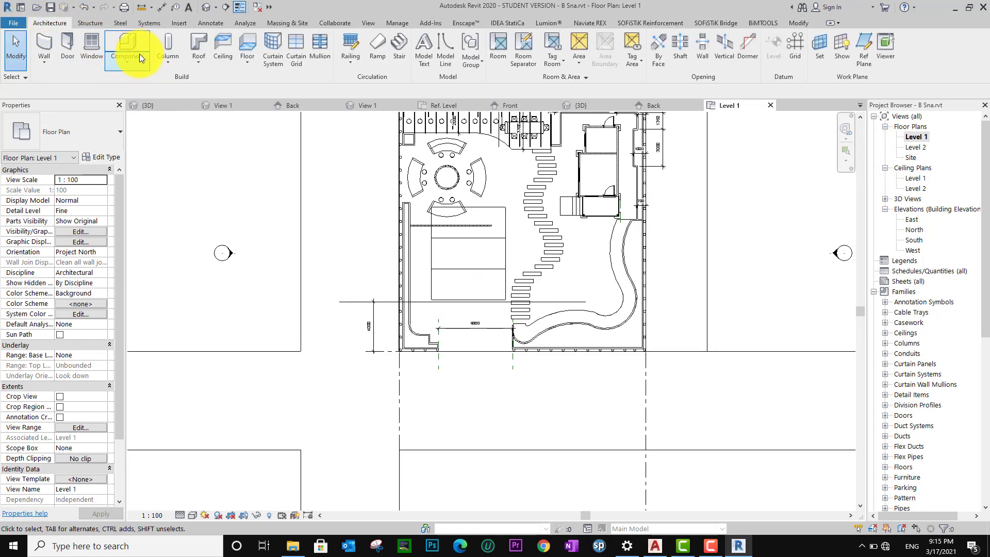
click(134, 39)
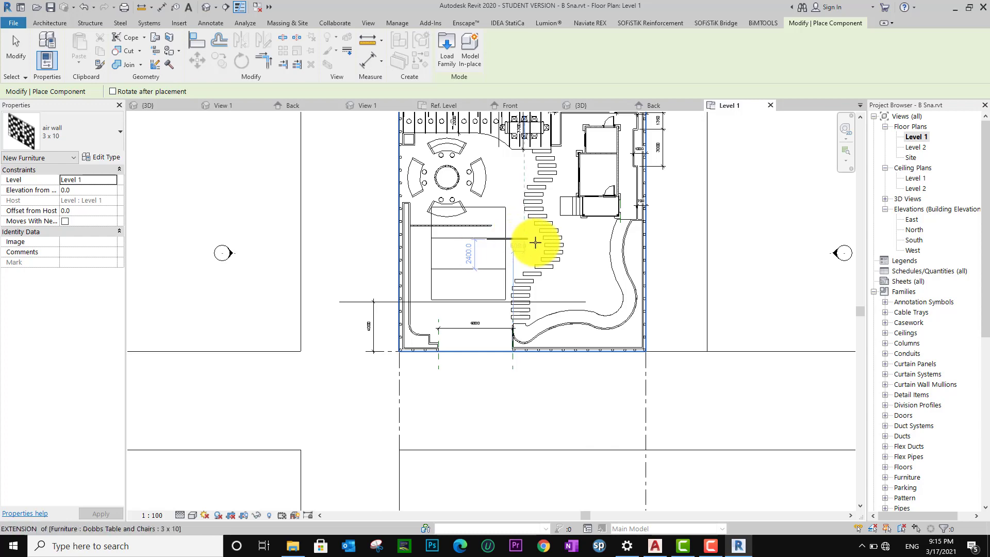
key(Escape)
key(Escape)
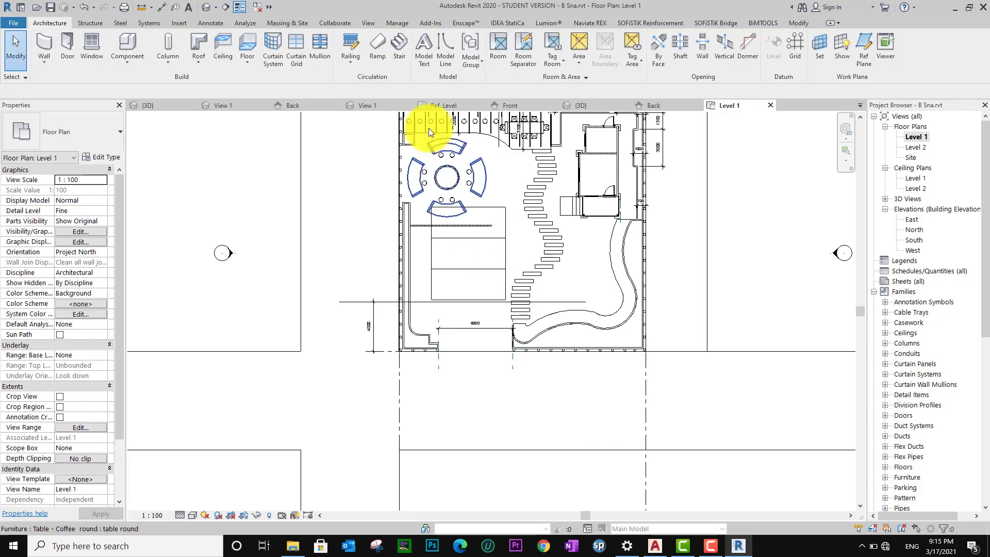
- Examine the updated two-panel air wall beside the curved tables in the 3D view
click(209, 7)
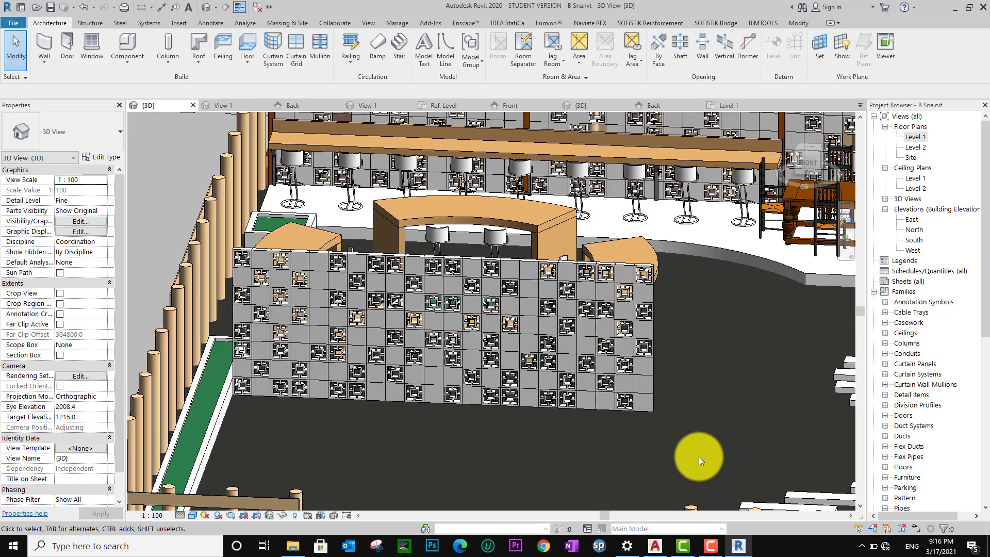
shift+middle_drag(687, 452, 519, 449)
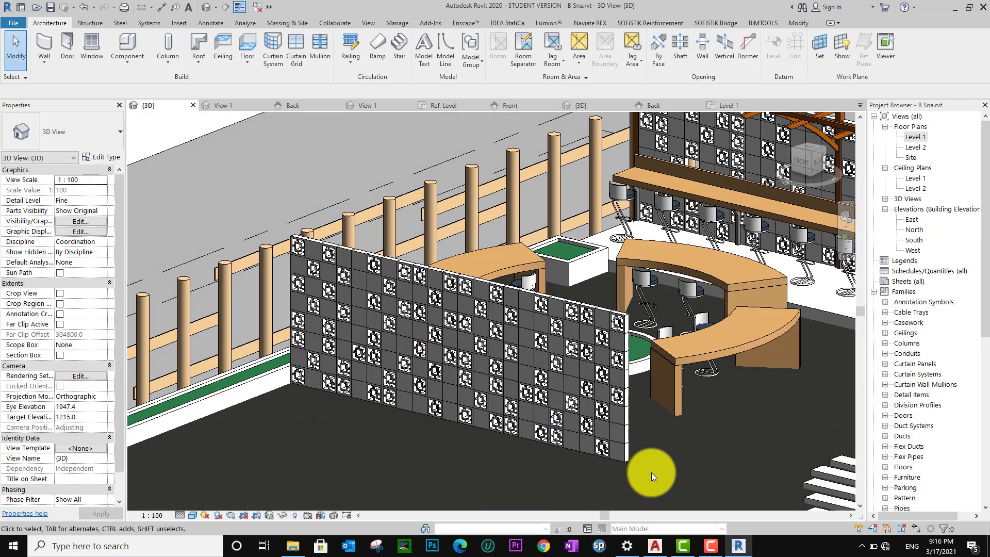
middle_drag(661, 466, 650, 467)
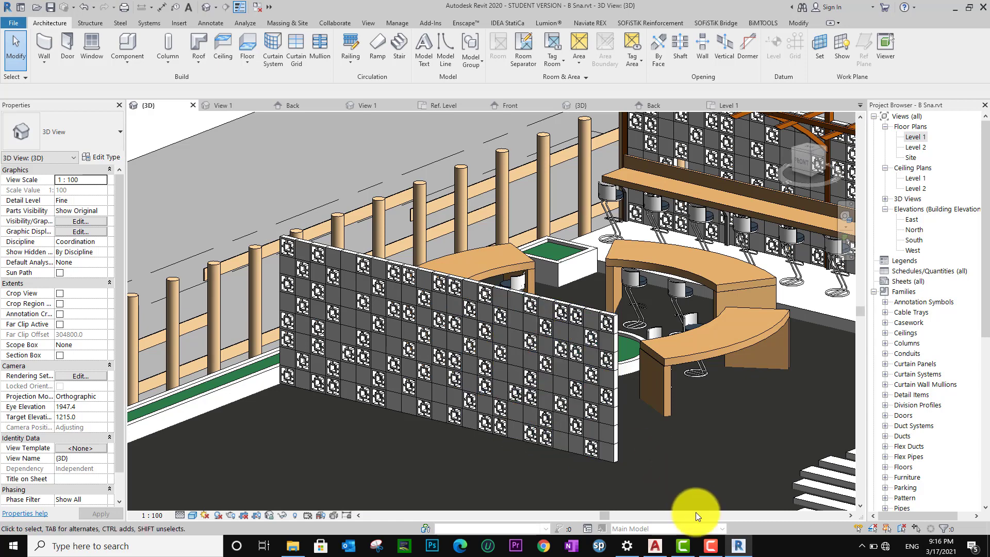
middle_drag(690, 470, 670, 452)
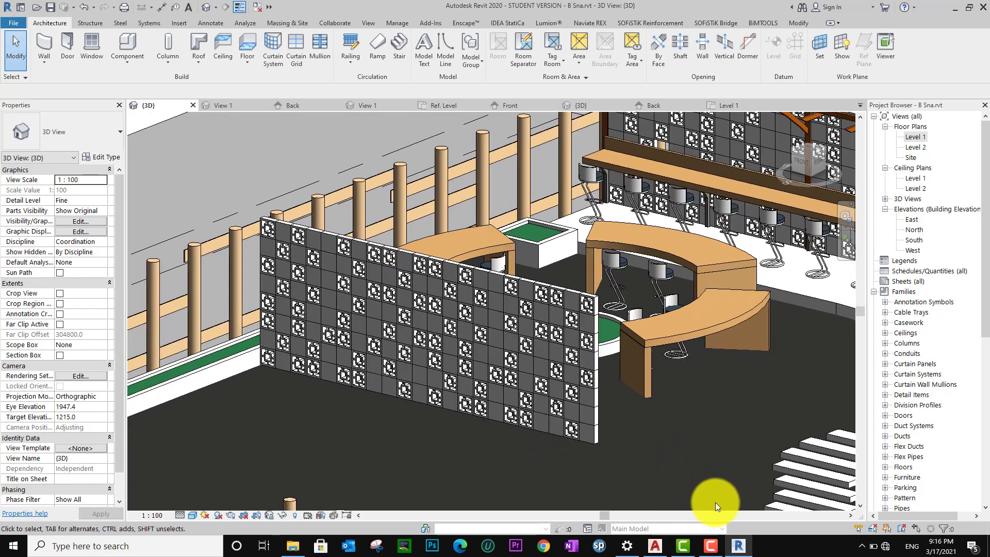